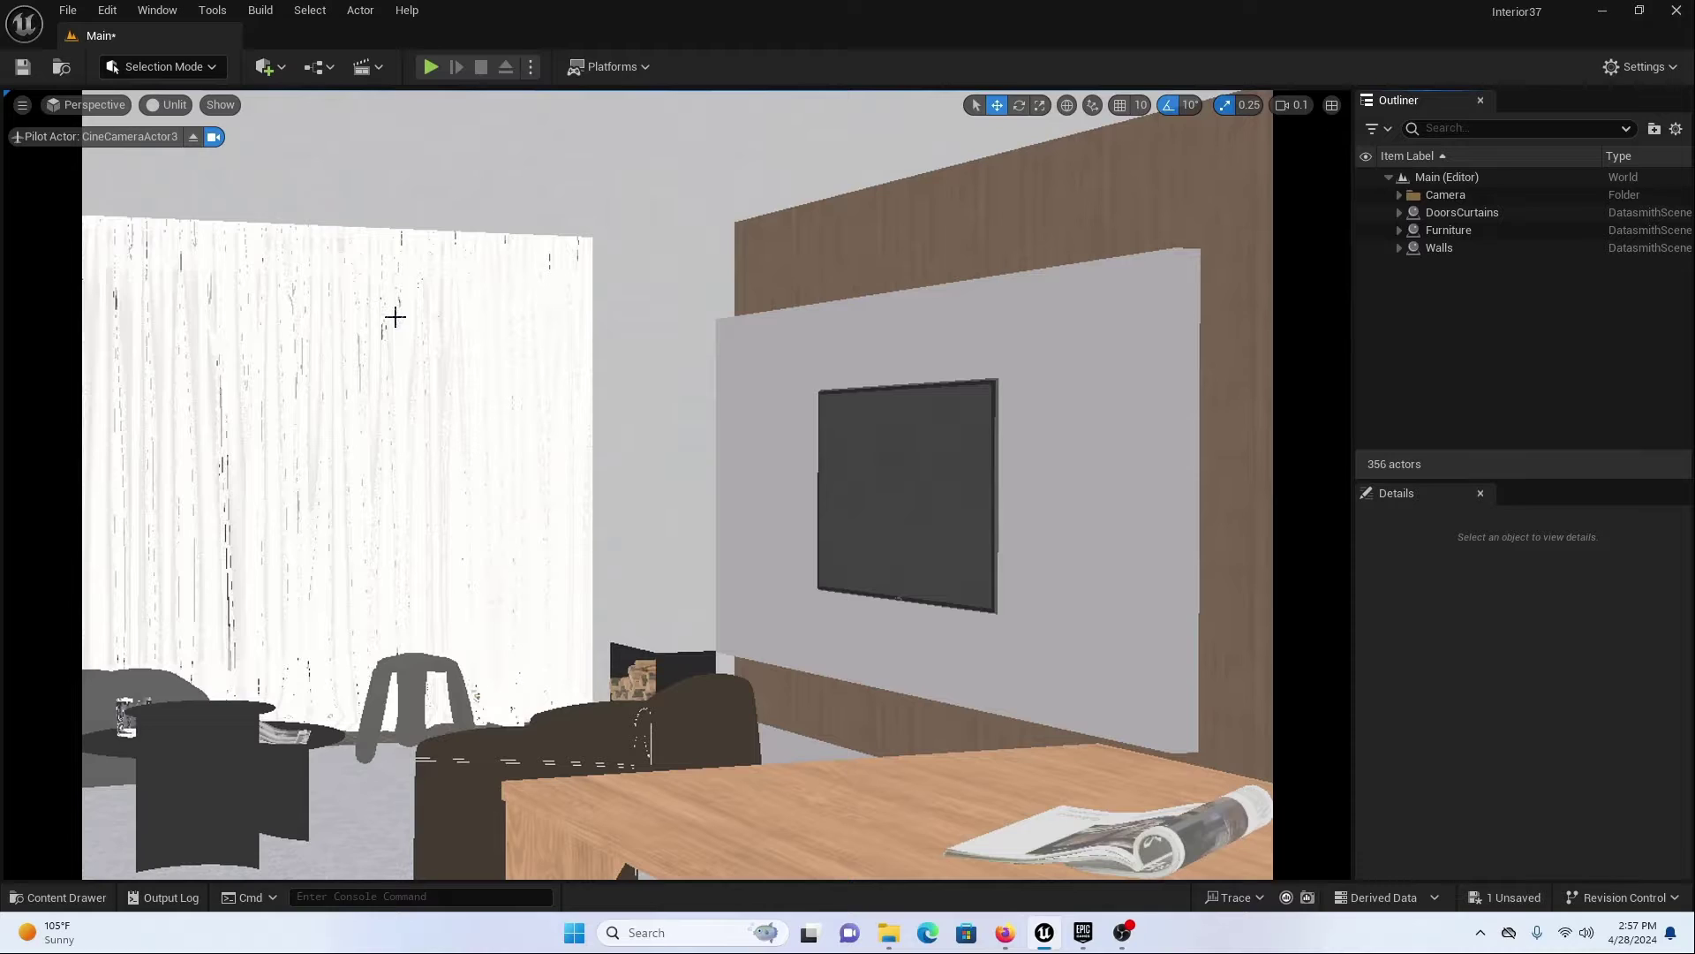
- View the scene through CineCameraActor and add a Post Process Volume to the level
{"action": "left_click", "coordinate": [92, 106]}
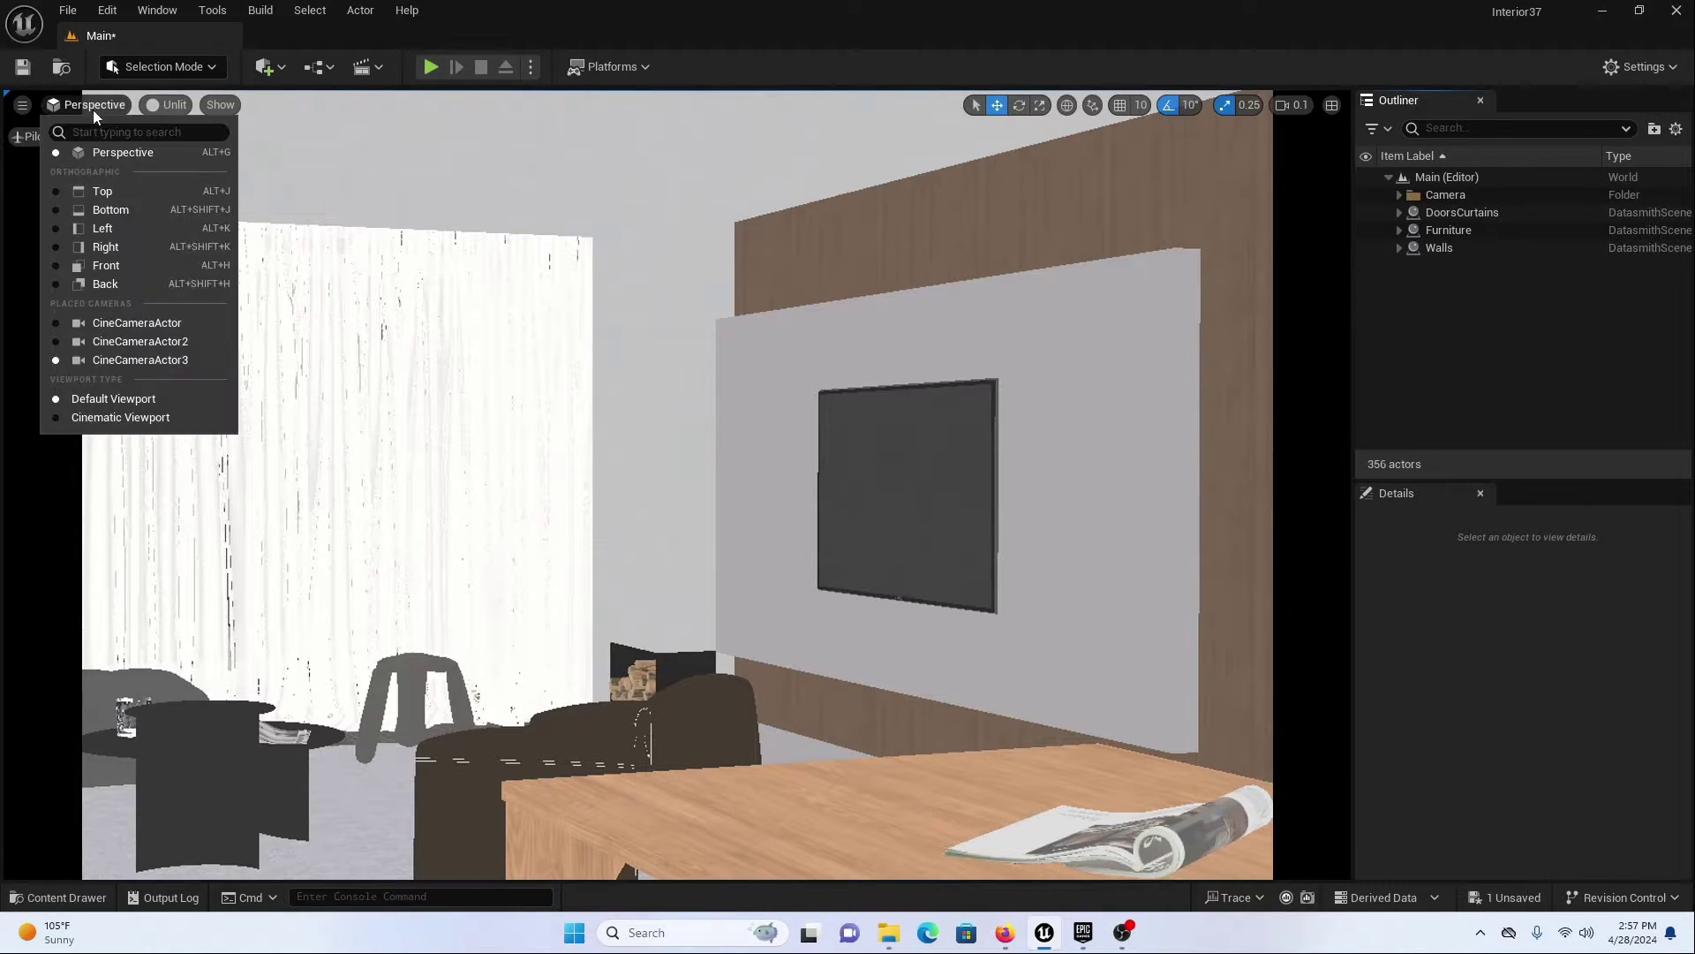
{"action": "left_click", "coordinate": [137, 323]}
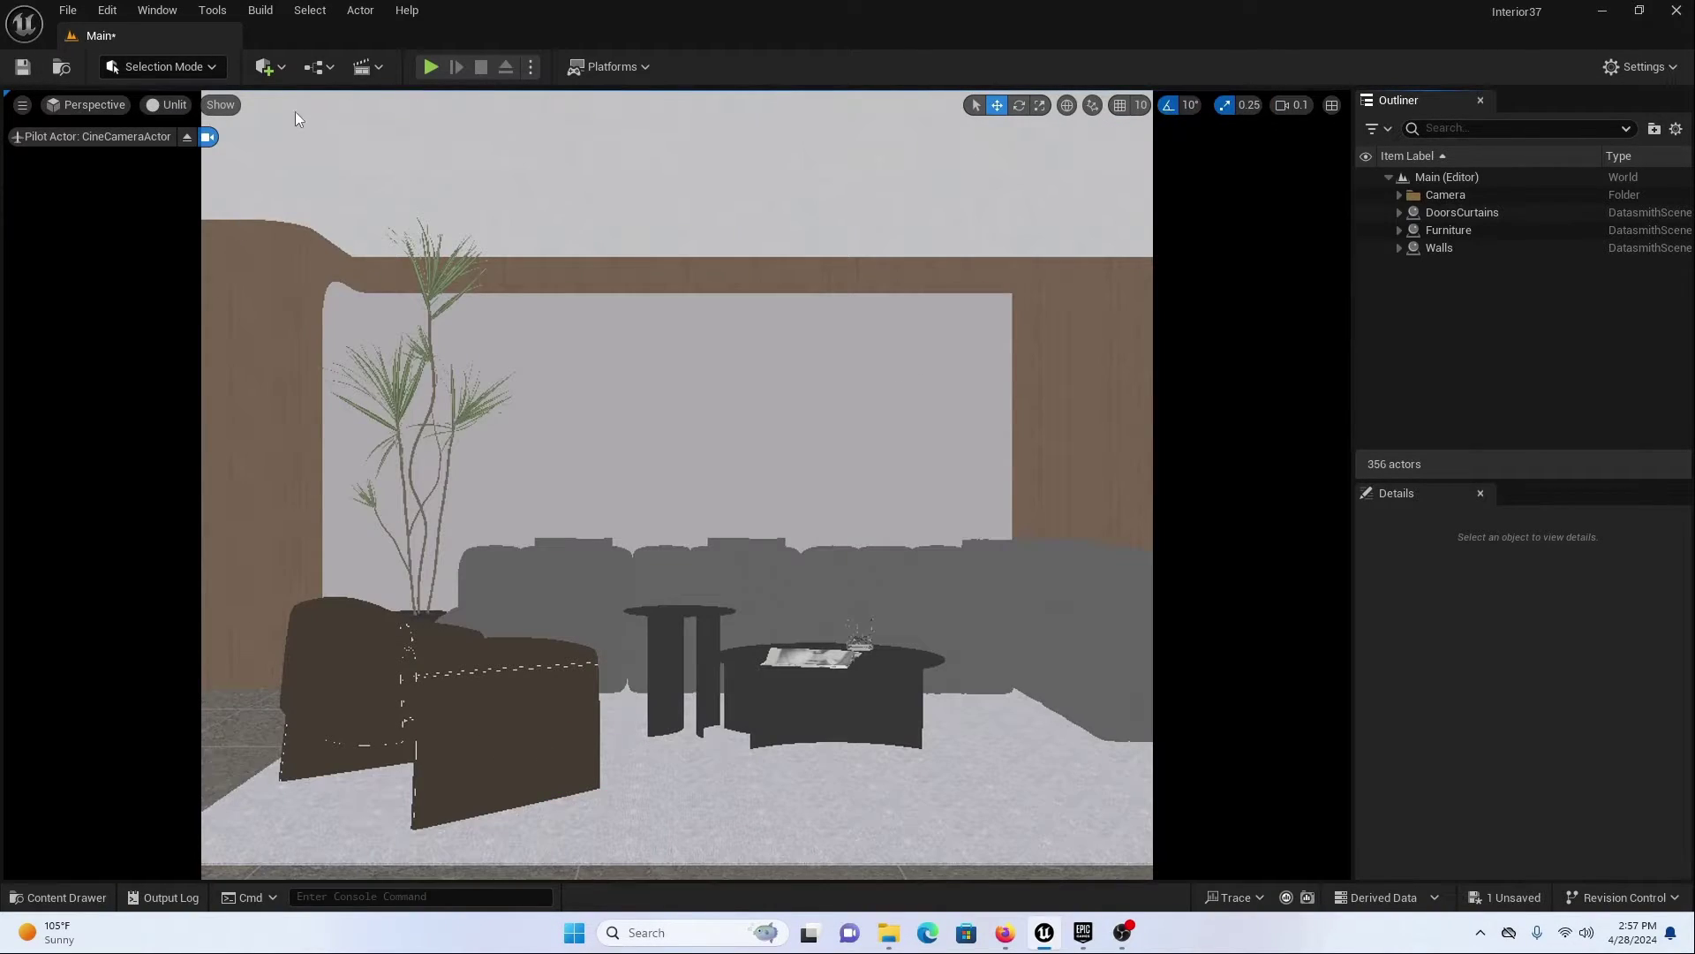
{"action": "left_click", "coordinate": [264, 66]}
{"action": "mouse_move", "coordinate": [390, 364]}
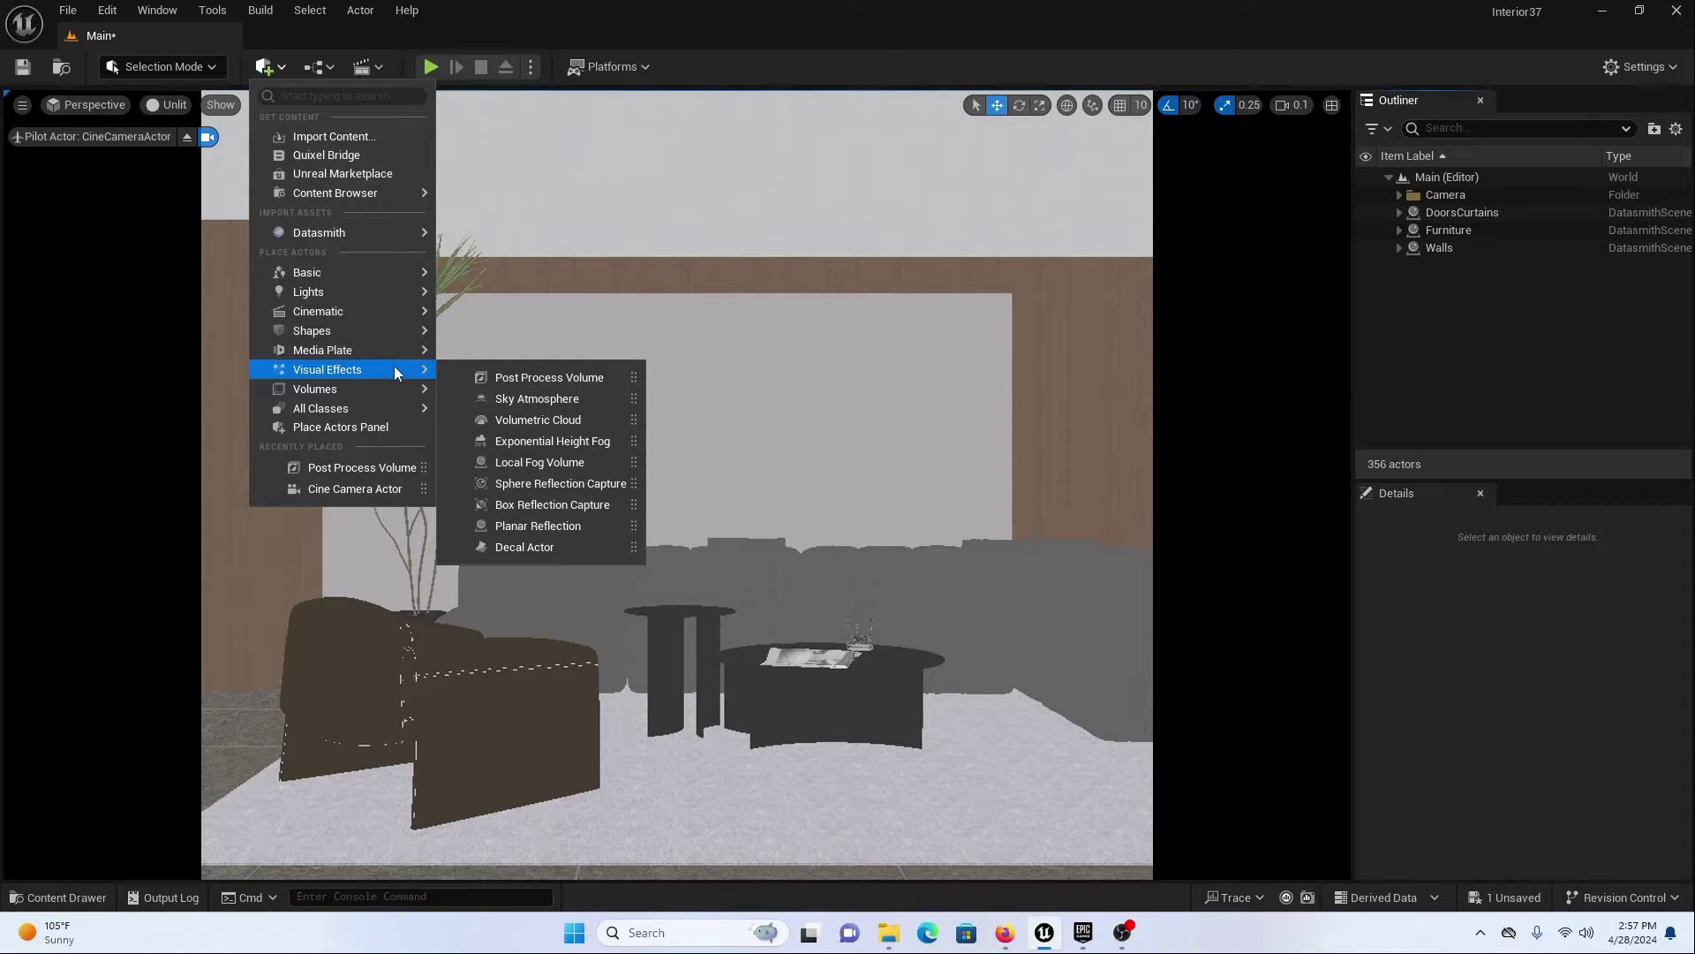
{"action": "left_click", "coordinate": [529, 377]}
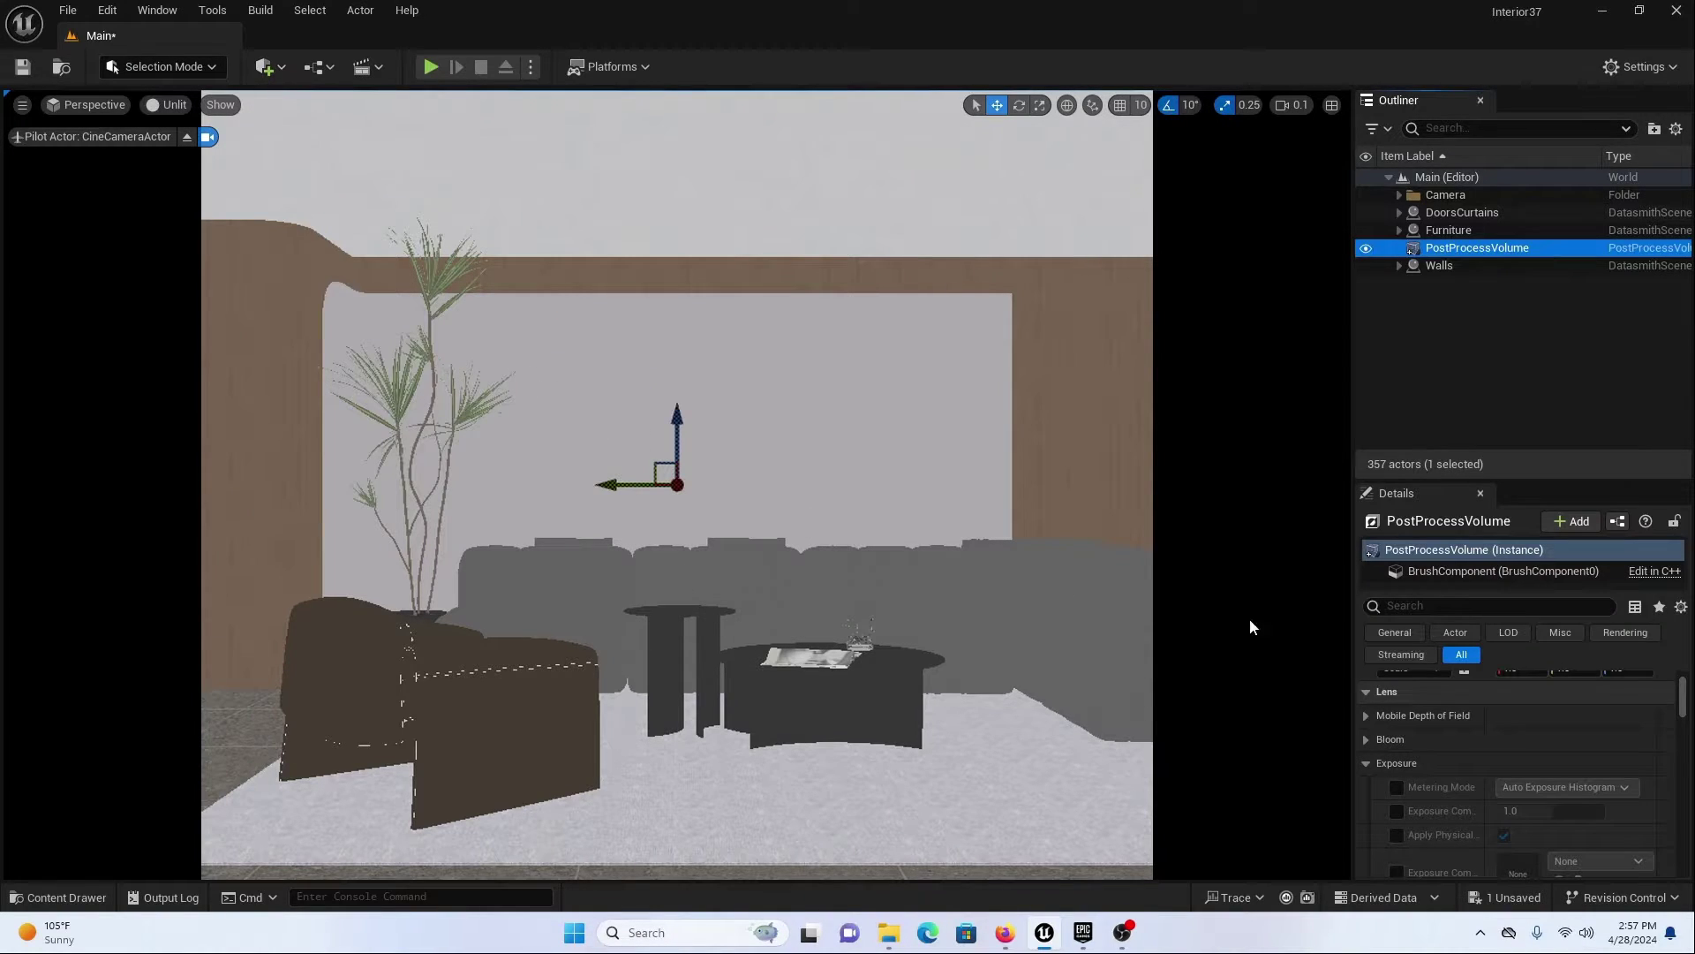
- Enable Infinite Extent (Unbound) on the post process volume
{"action": "left_click", "coordinate": [1423, 605]}
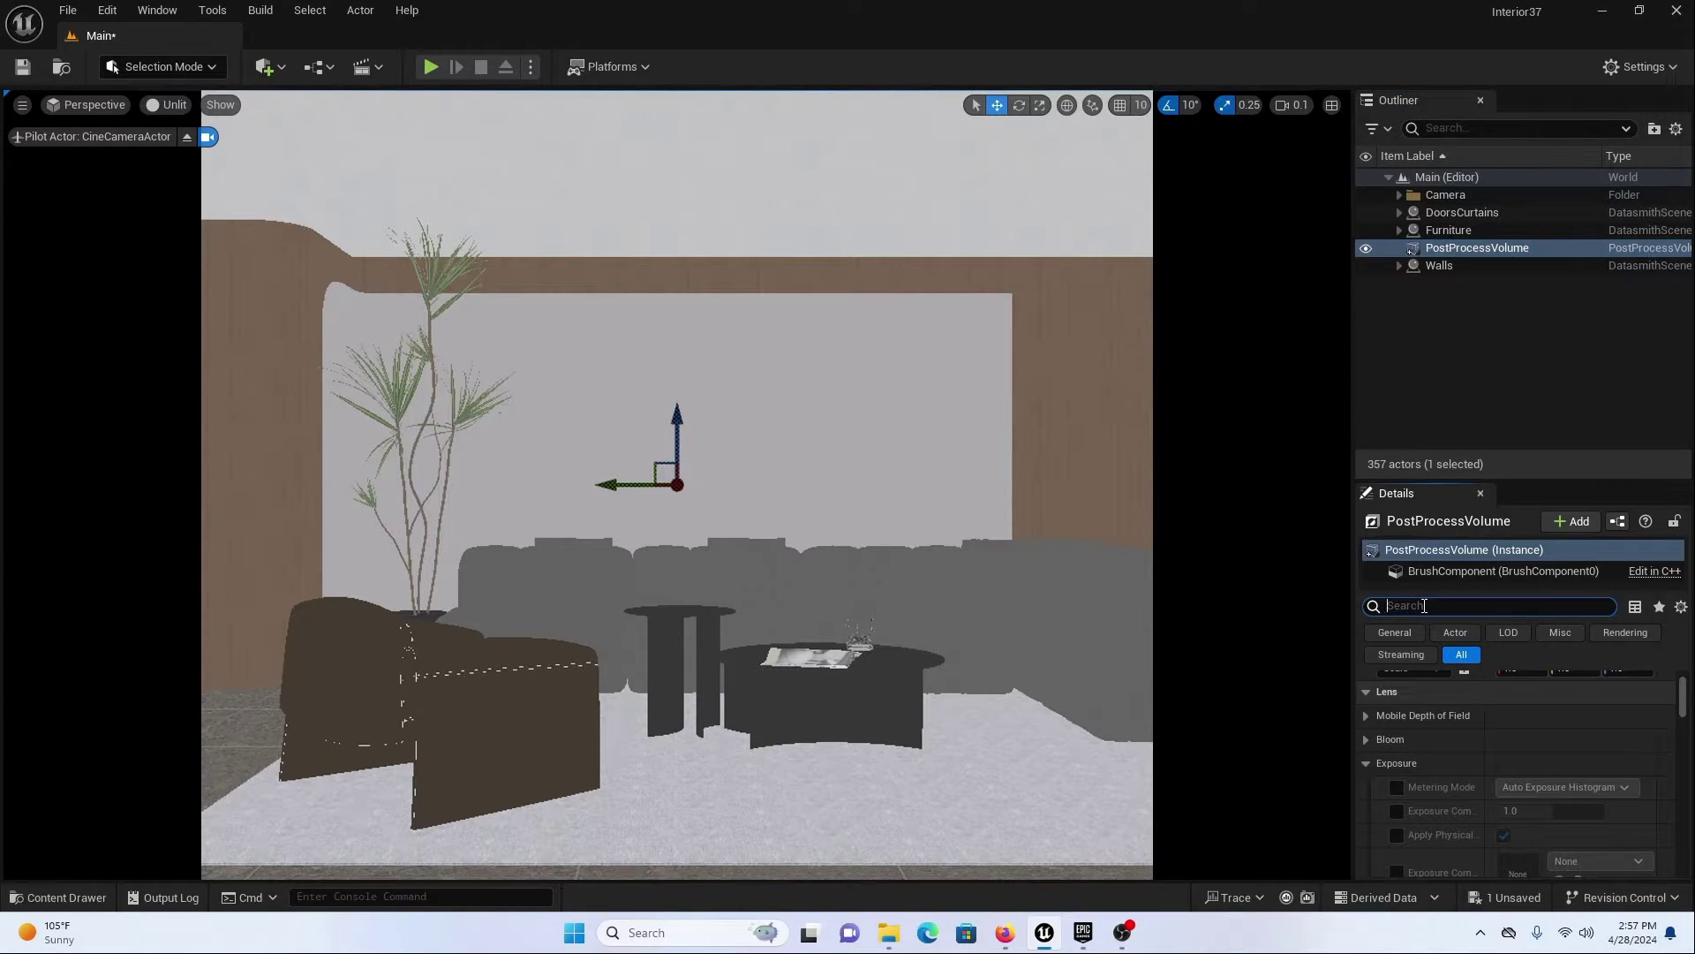
{"action": "type", "text": "infi"}
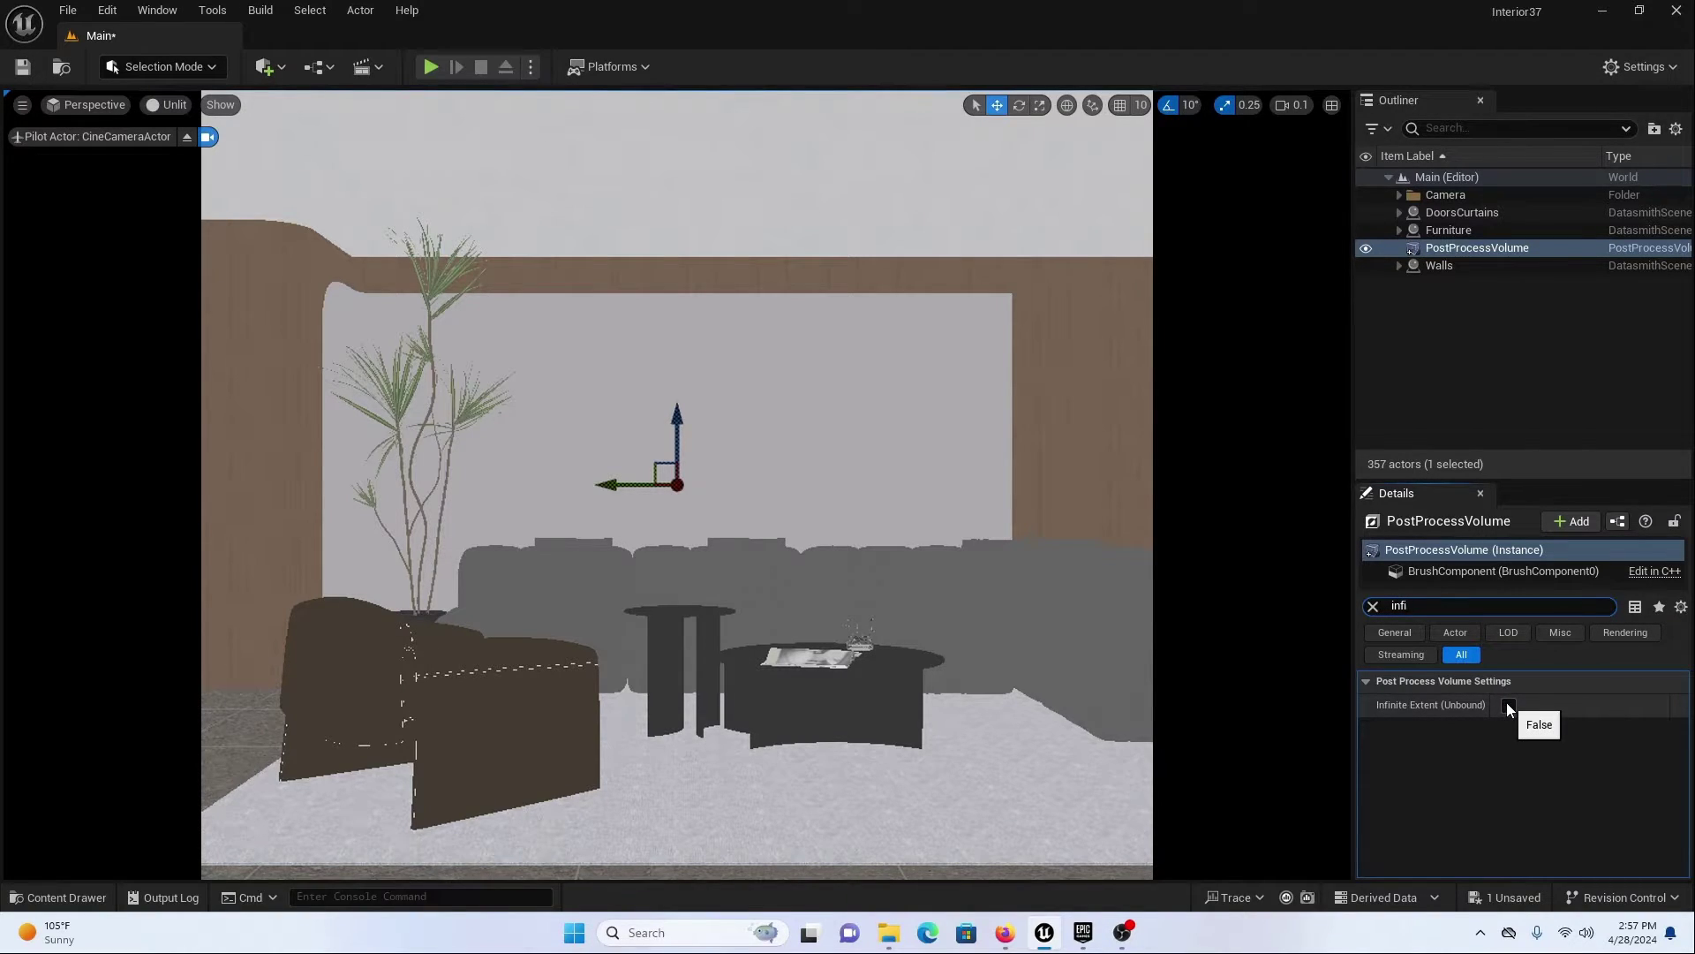
{"action": "left_click", "coordinate": [1506, 702]}
{"action": "left_click", "coordinate": [1372, 605]}
- Override the post process volume's exposure Metering Mode and set it to Manual
{"action": "scroll", "coordinate": [1464, 817], "scroll_direction": "down", "scroll_amount": 2}
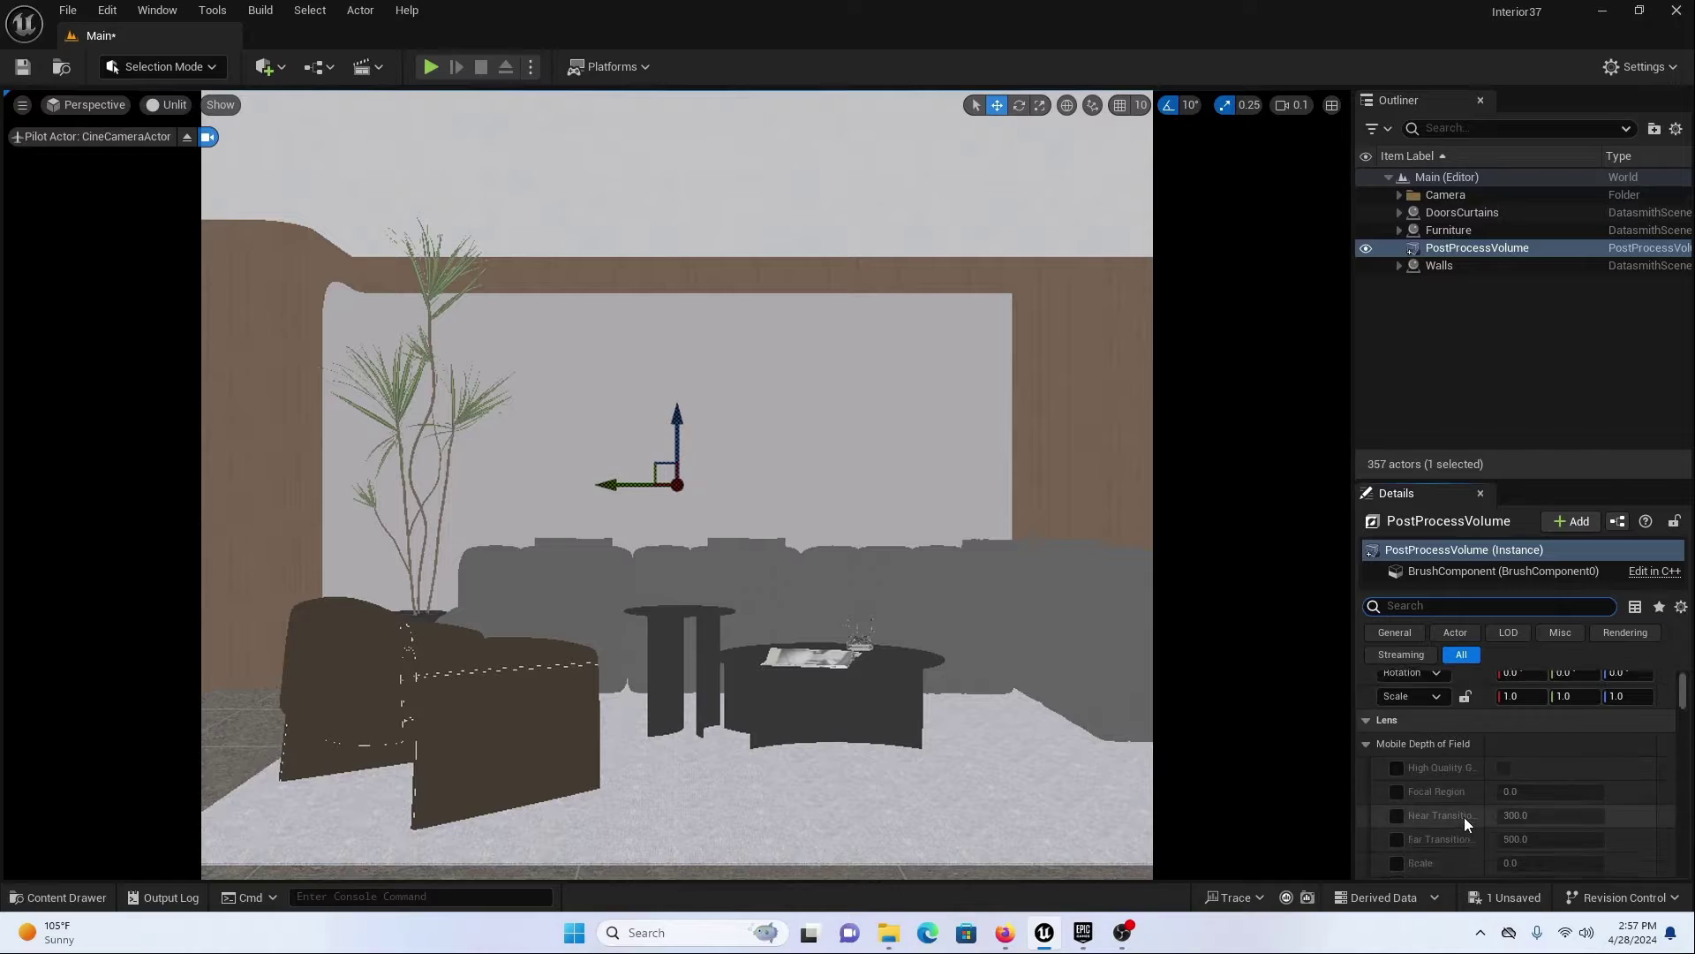
{"action": "scroll", "coordinate": [1463, 818], "scroll_direction": "down", "scroll_amount": 5}
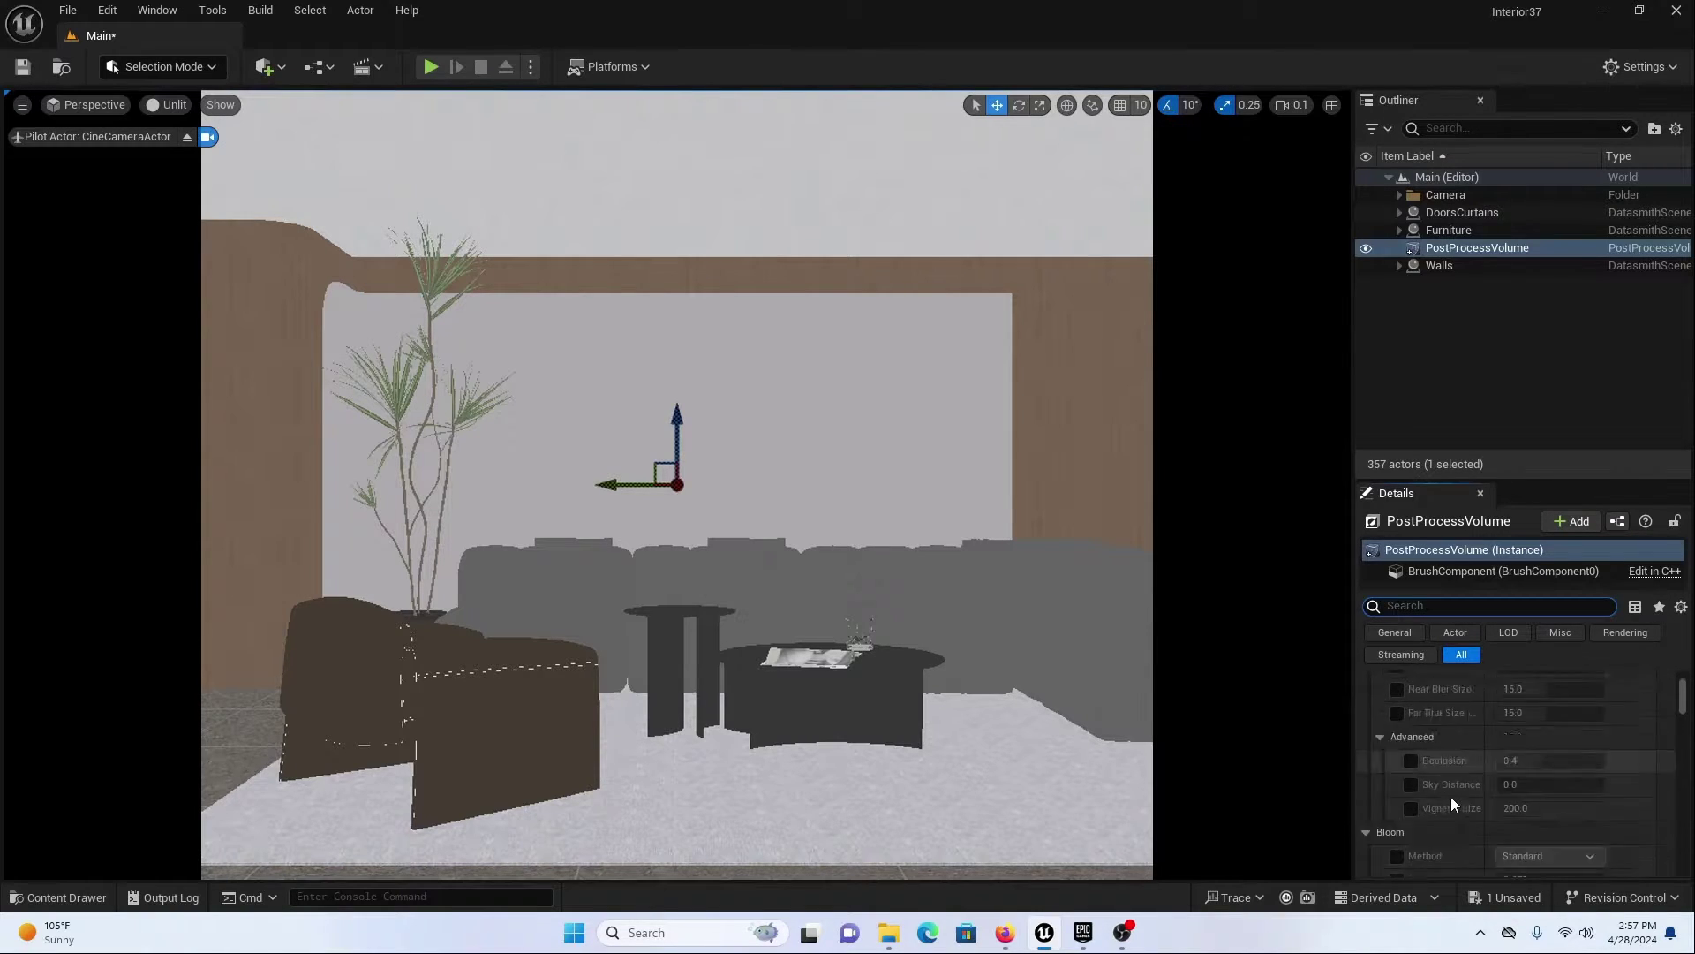
{"action": "scroll", "coordinate": [1452, 802], "scroll_direction": "down", "scroll_amount": 6}
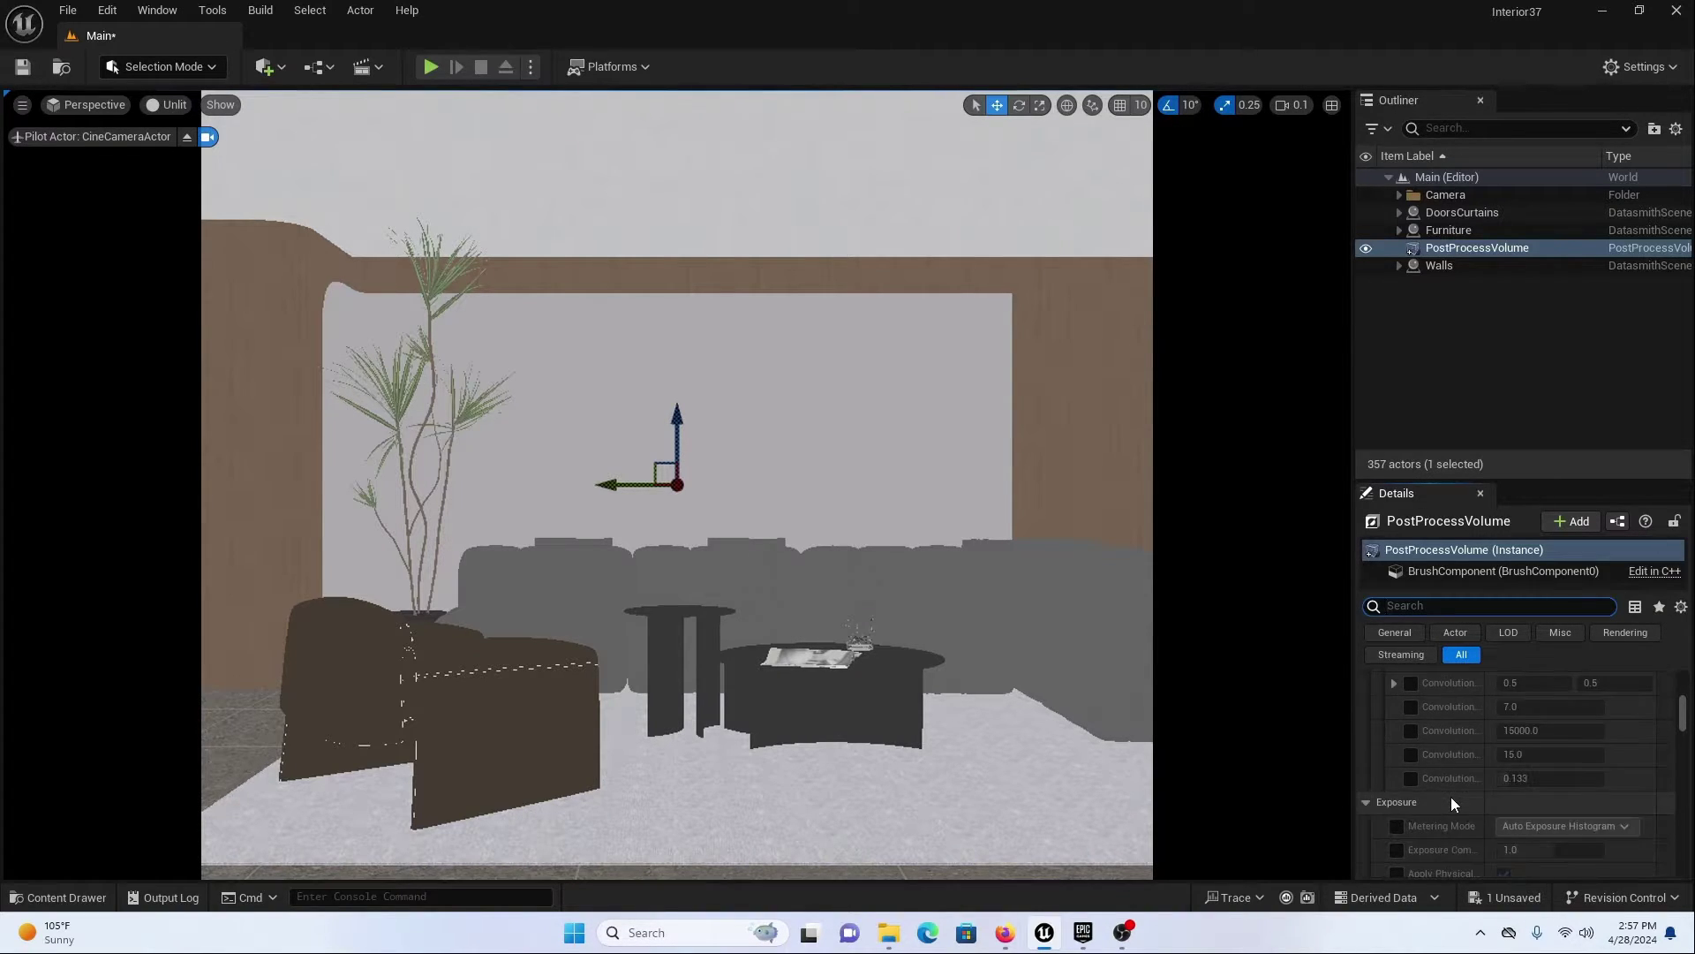
{"action": "scroll", "coordinate": [1452, 801], "scroll_direction": "down", "scroll_amount": 2}
{"action": "left_click", "coordinate": [1399, 742]}
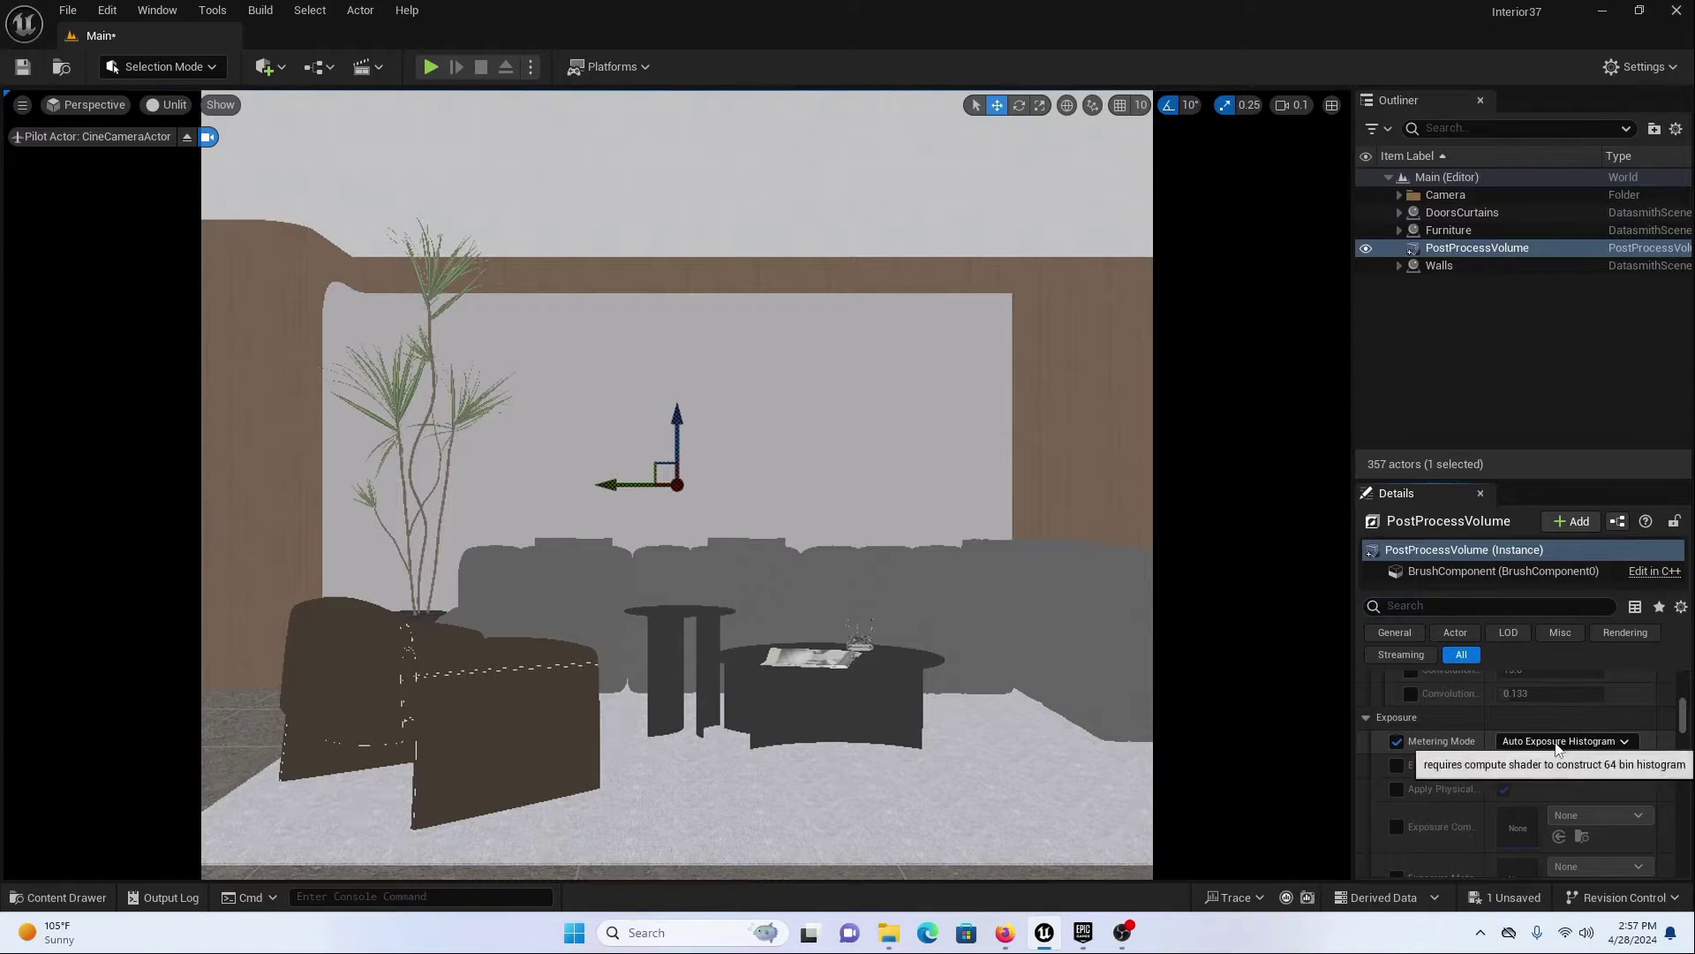
{"action": "left_click", "coordinate": [1555, 742]}
{"action": "left_click", "coordinate": [1549, 783]}
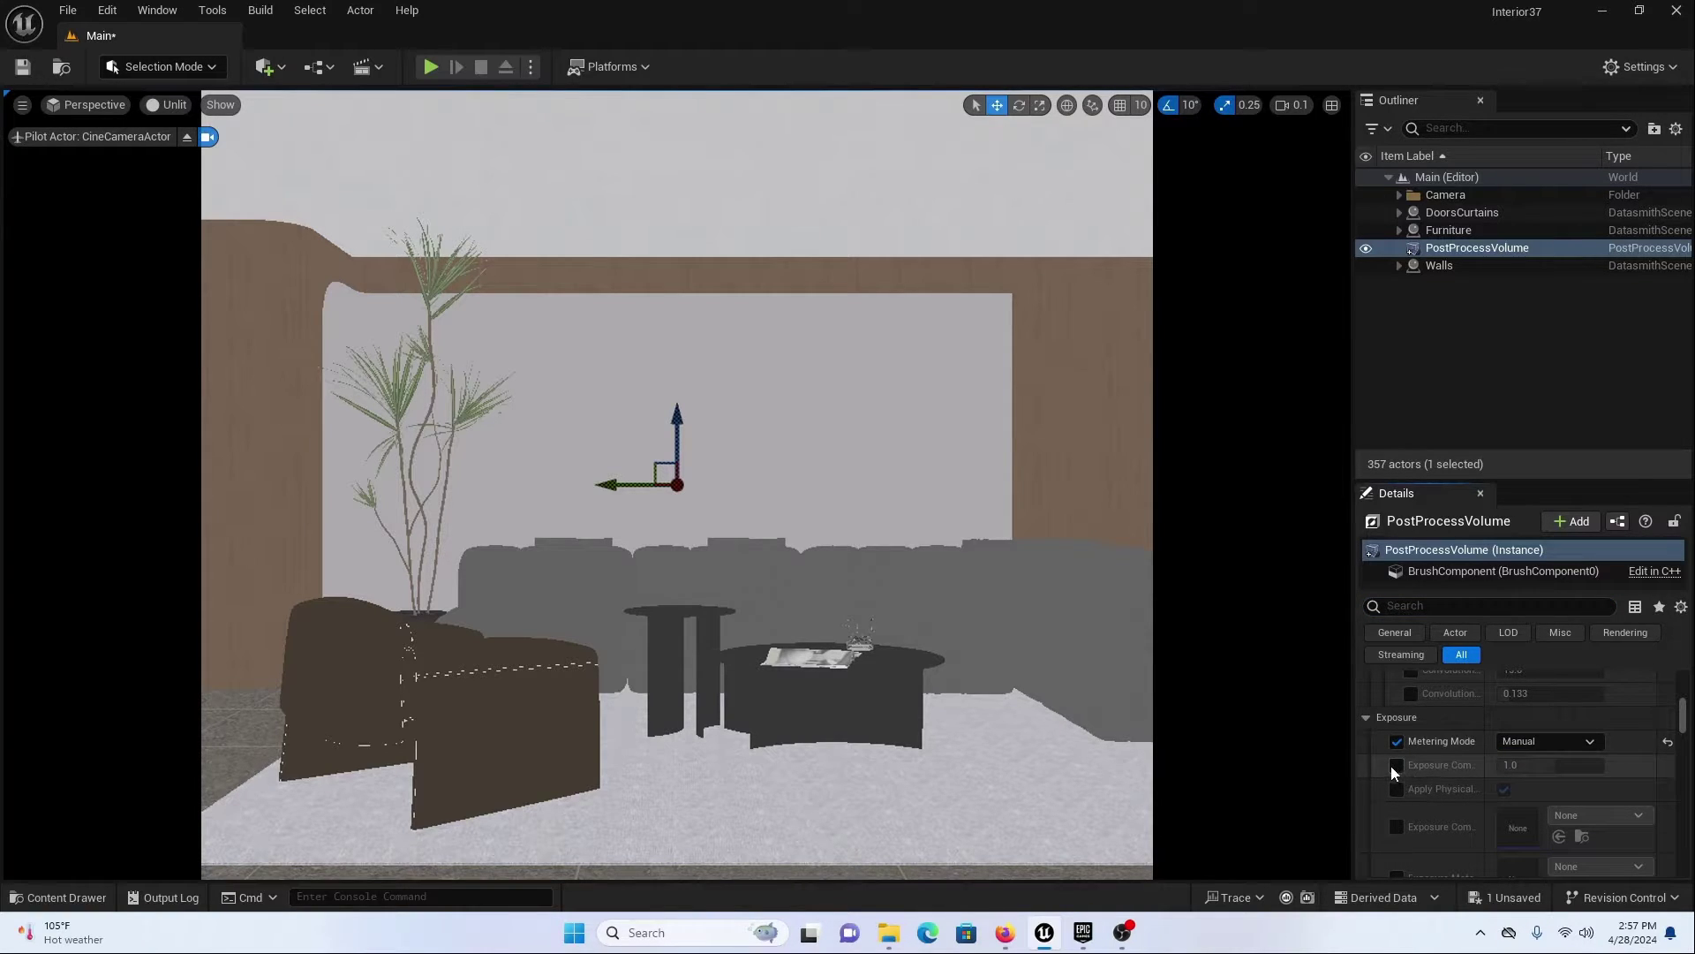
- Enable Exposure Compensation on the post process volume and set it to 10.0
{"action": "left_click", "coordinate": [1396, 765]}
{"action": "left_click", "coordinate": [1545, 765]}
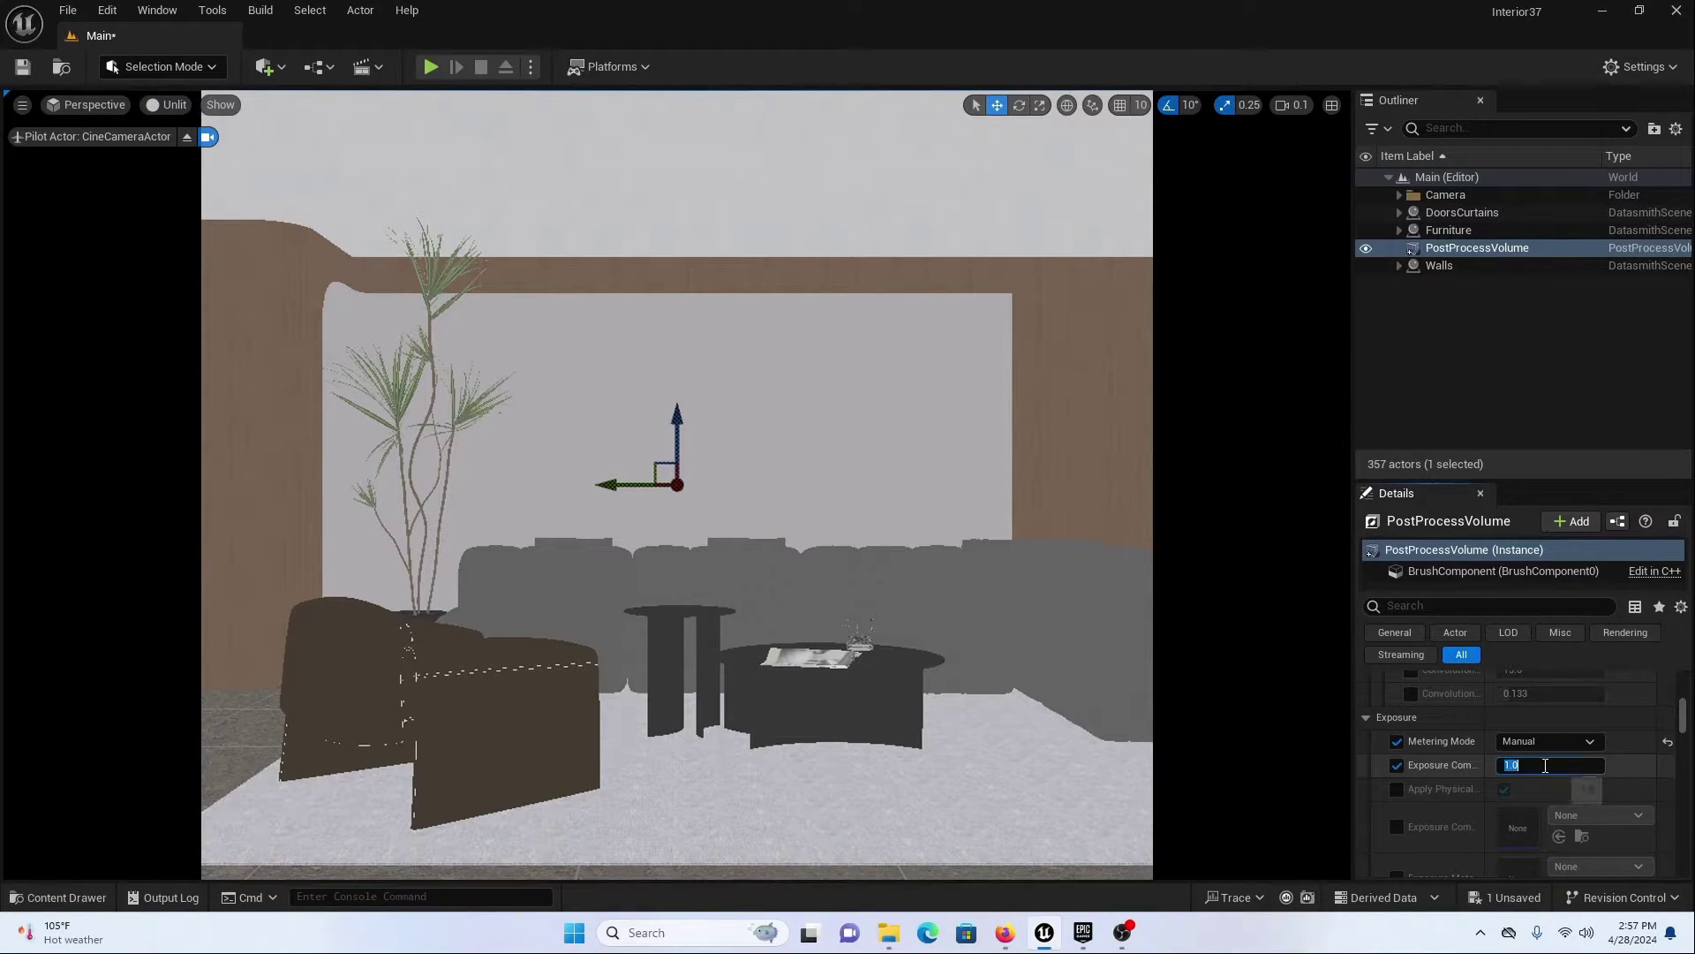
{"action": "key", "text": "Return"}
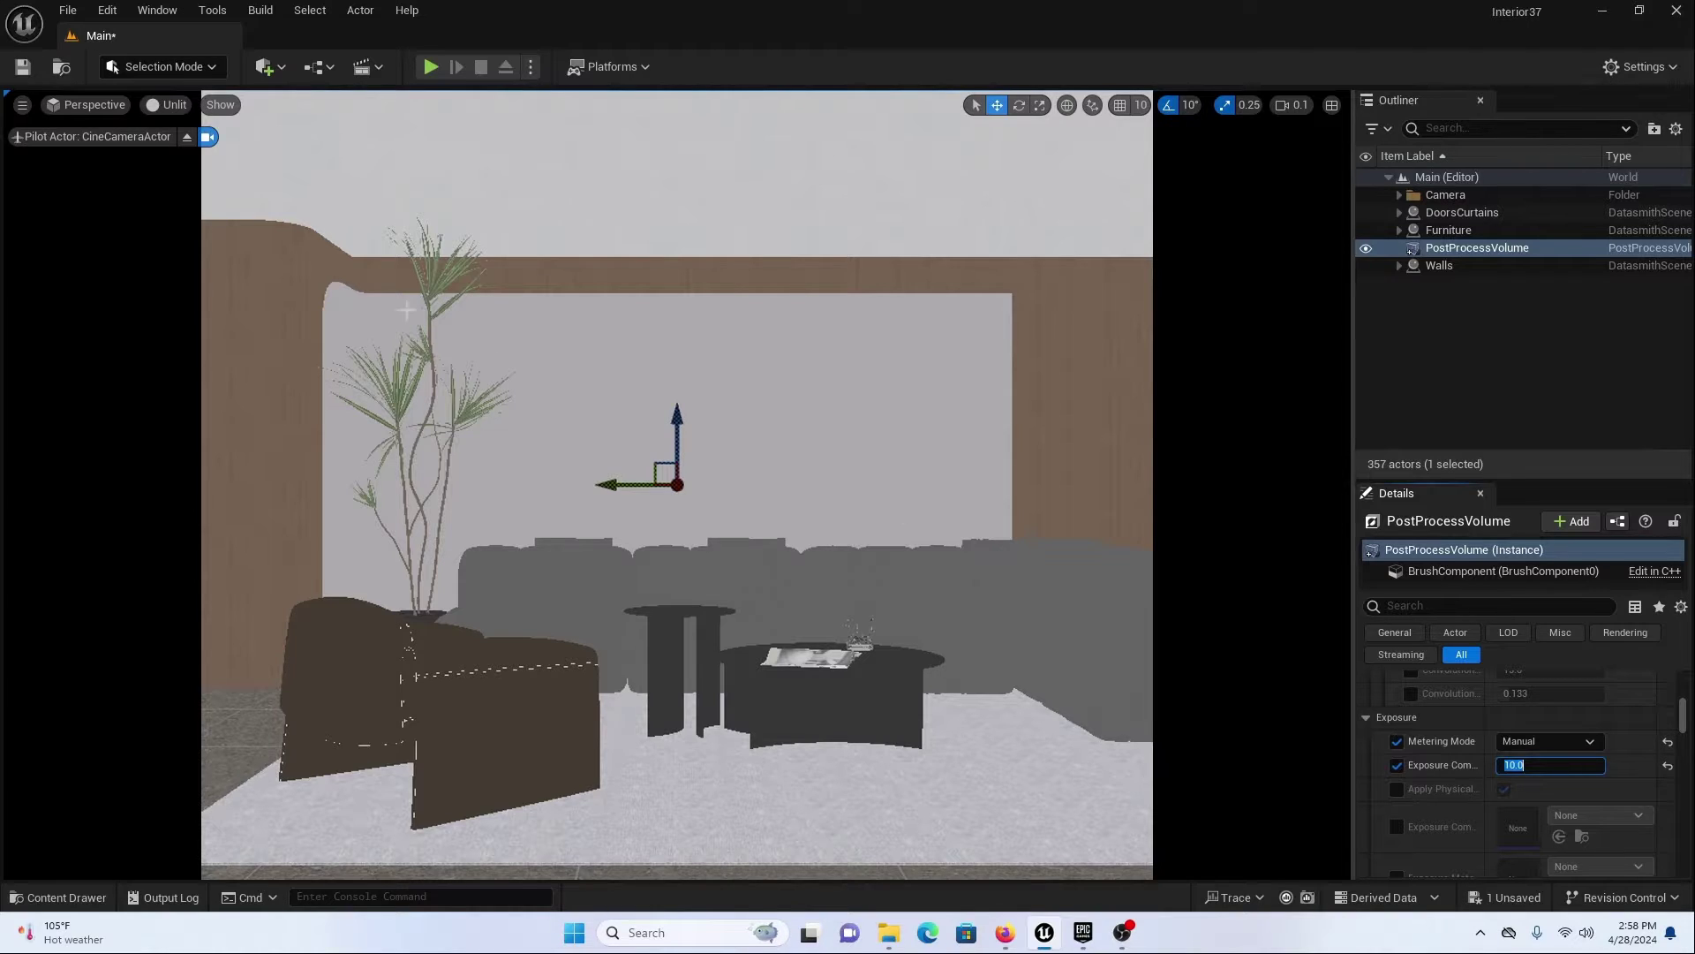
- Stop piloting the camera and place a directional light in the living room in front of the curtains
{"action": "left_click", "coordinate": [187, 136]}
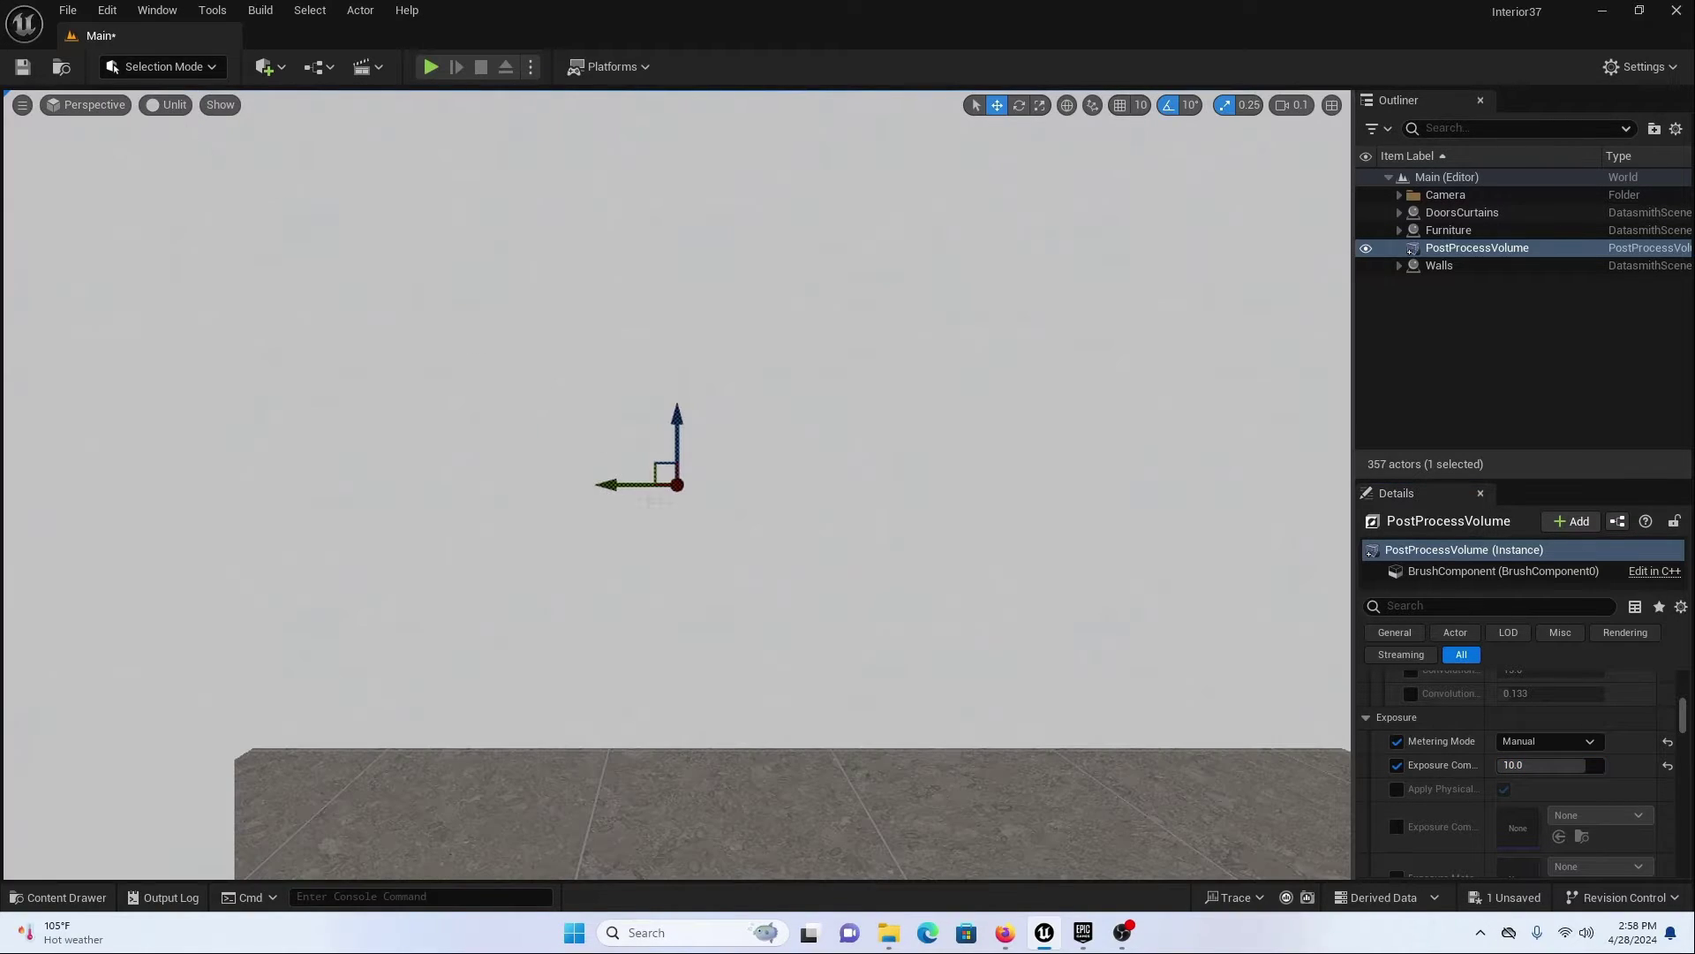
{"action": "key", "text": "Right"}
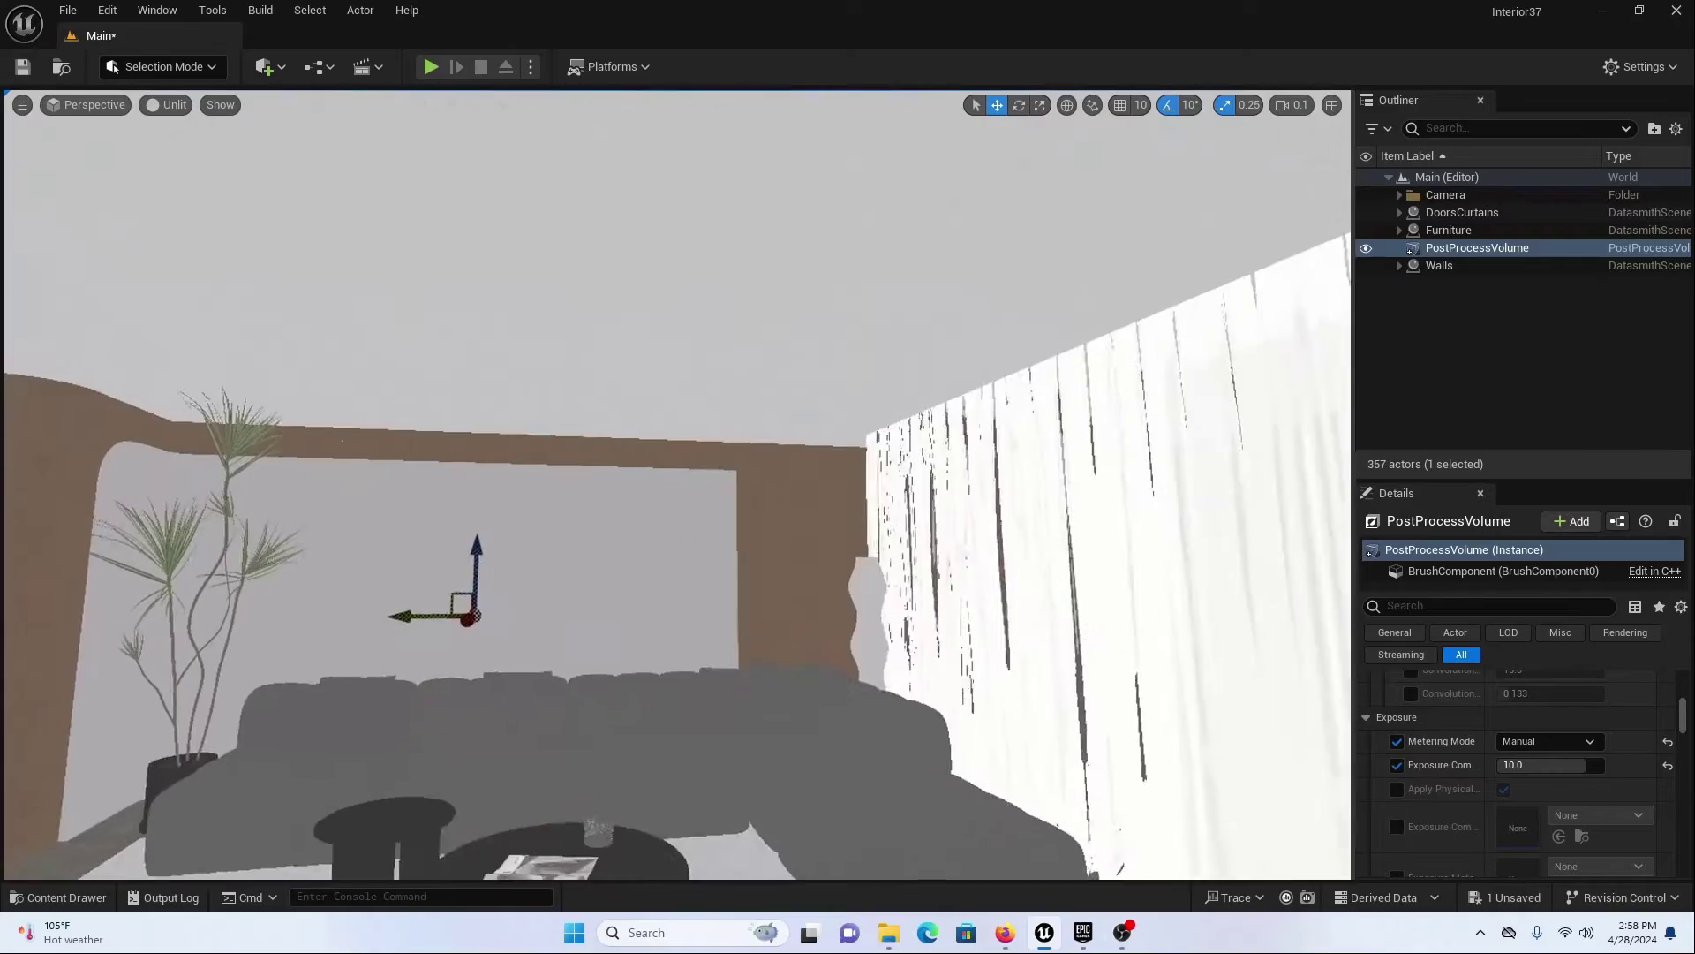
{"action": "right_click_drag", "start_coordinate": [658, 426], "coordinate": [659, 426]}
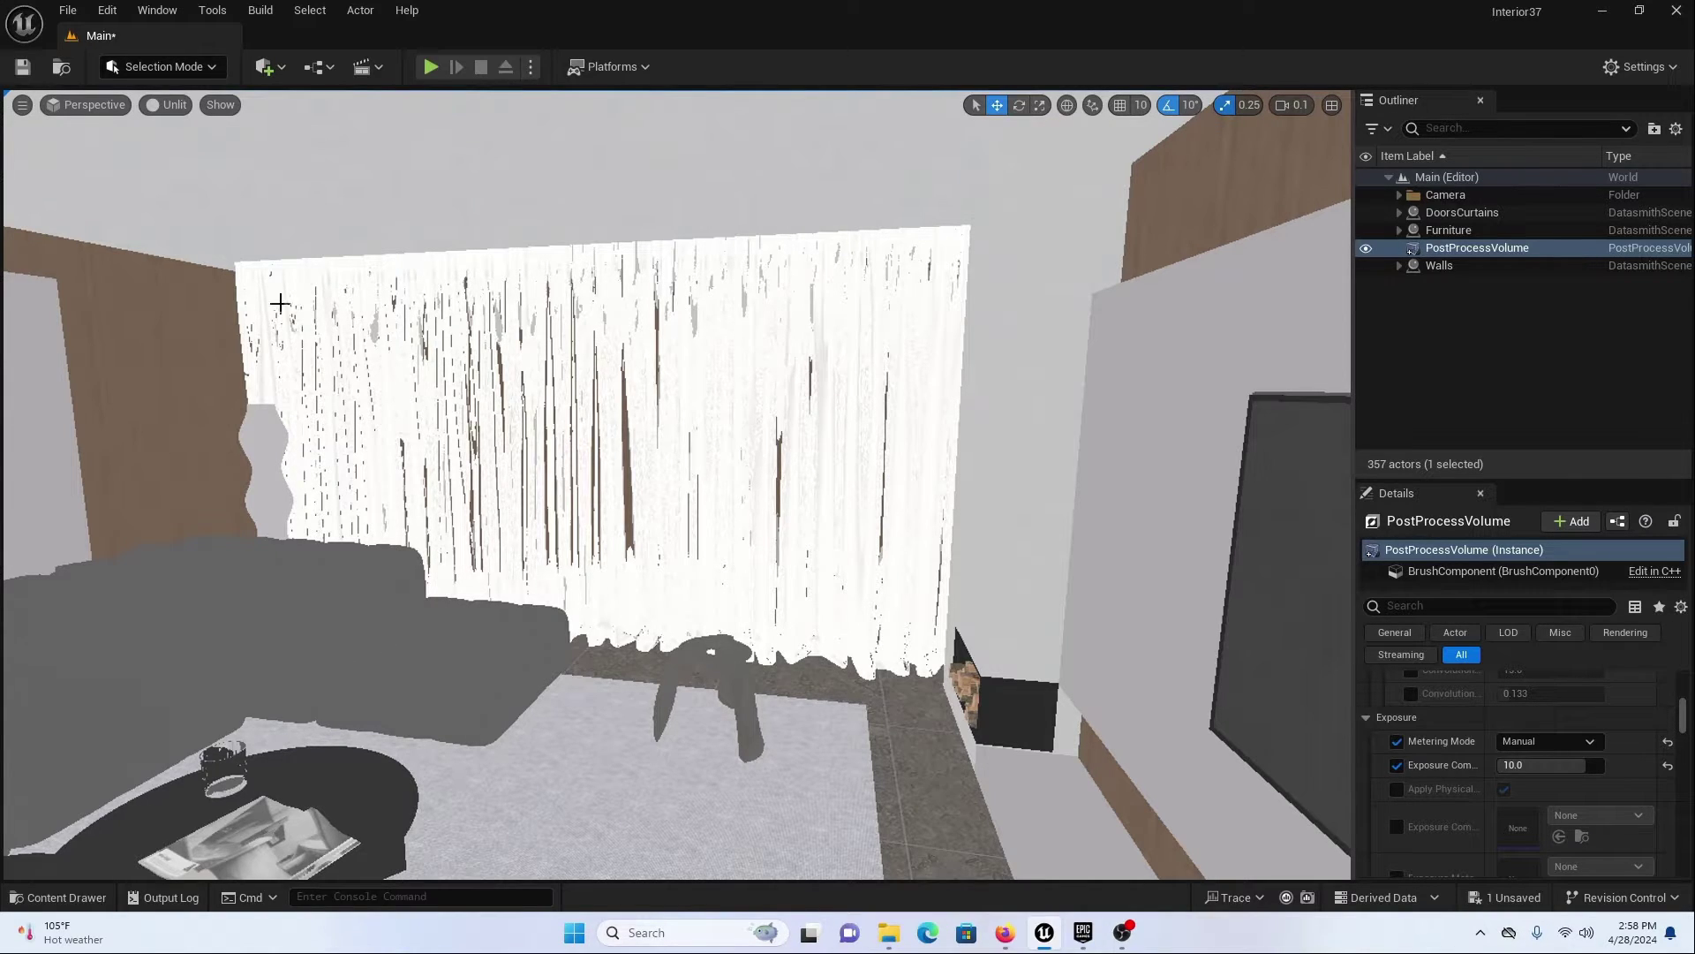
{"action": "left_click", "coordinate": [268, 69]}
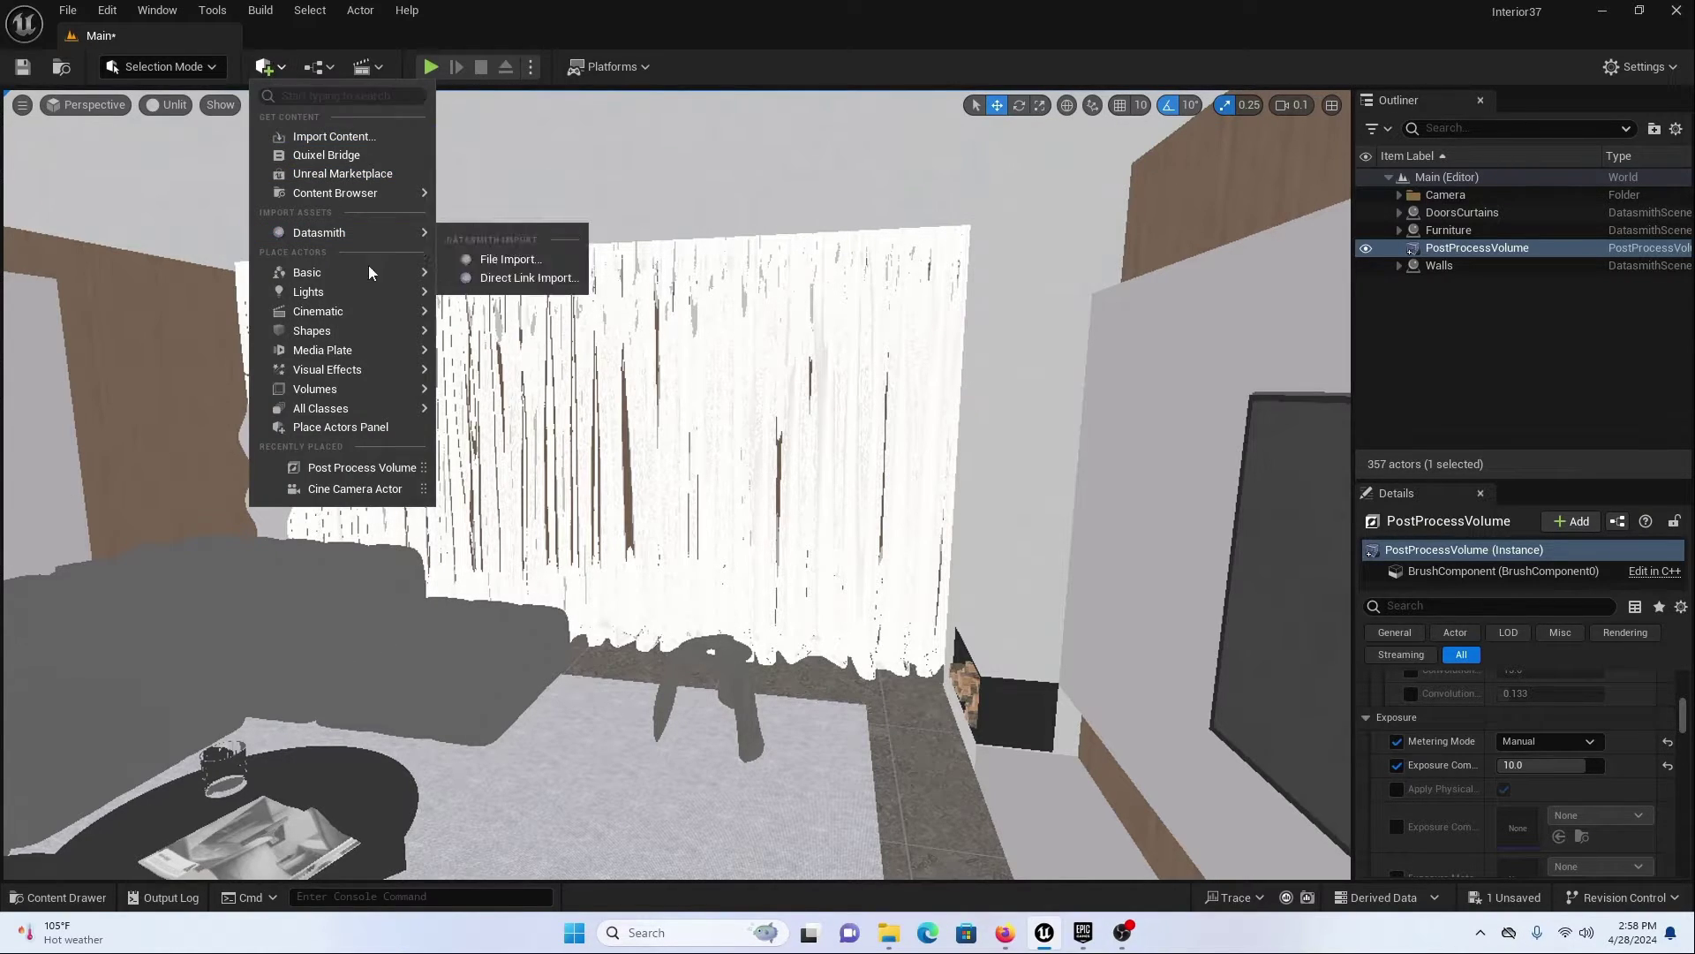
{"action": "mouse_move", "coordinate": [380, 300]}
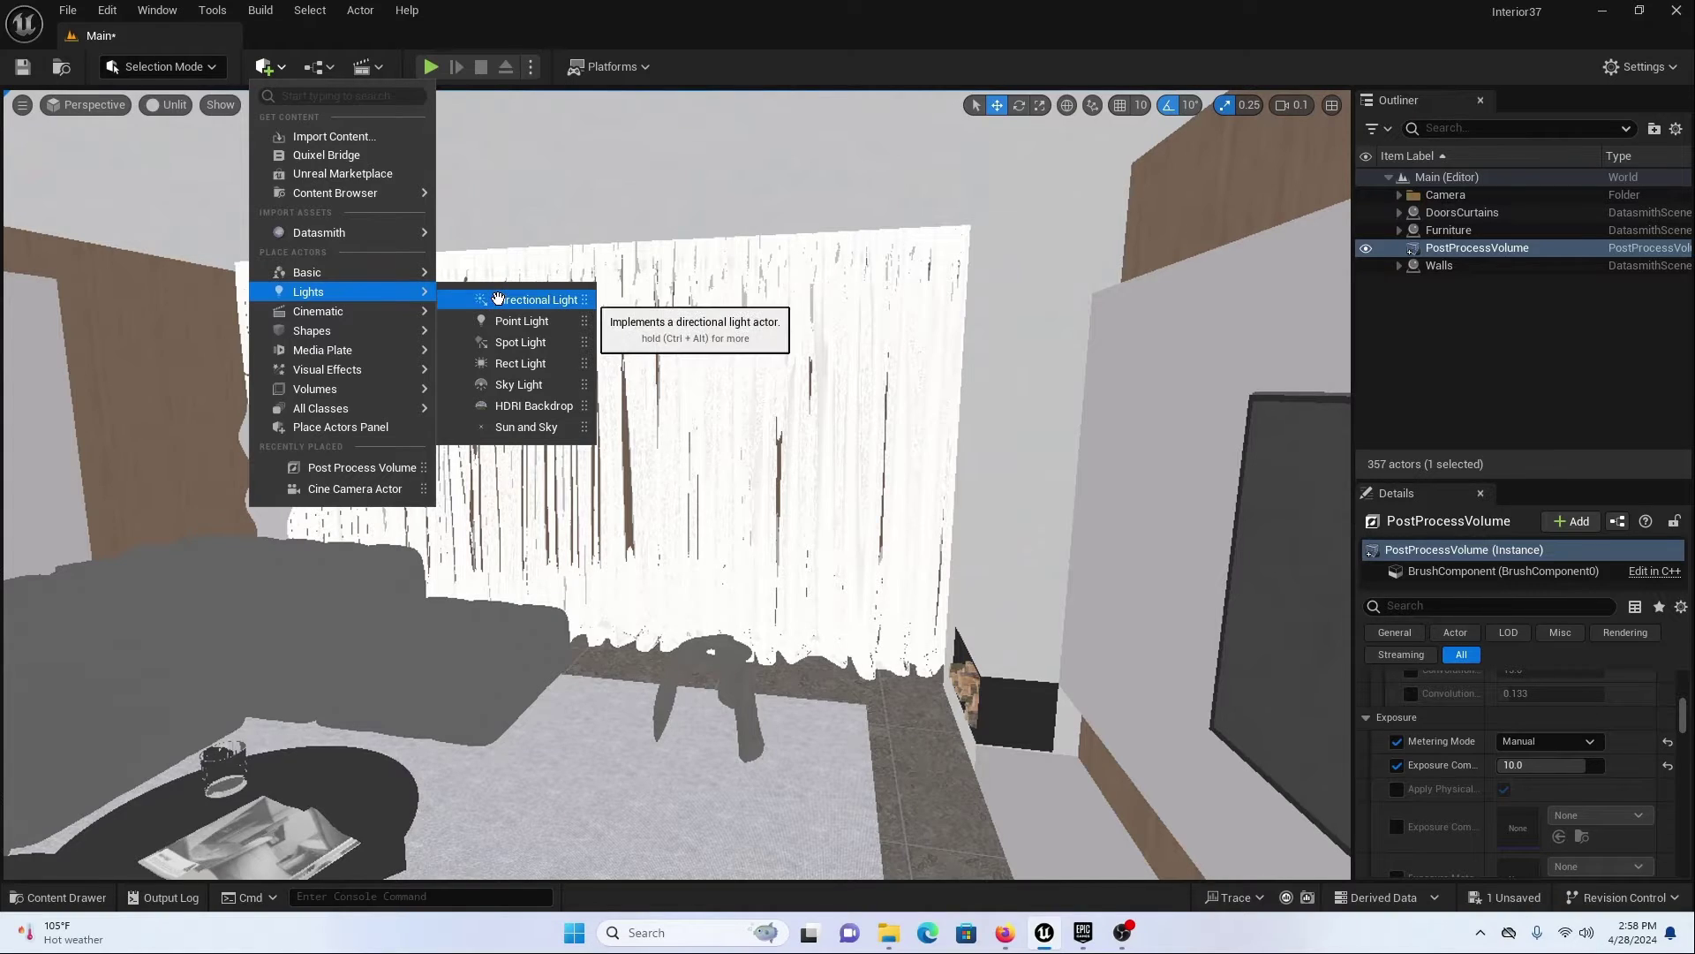
{"action": "left_click_drag", "start_coordinate": [485, 294], "coordinate": [606, 637]}
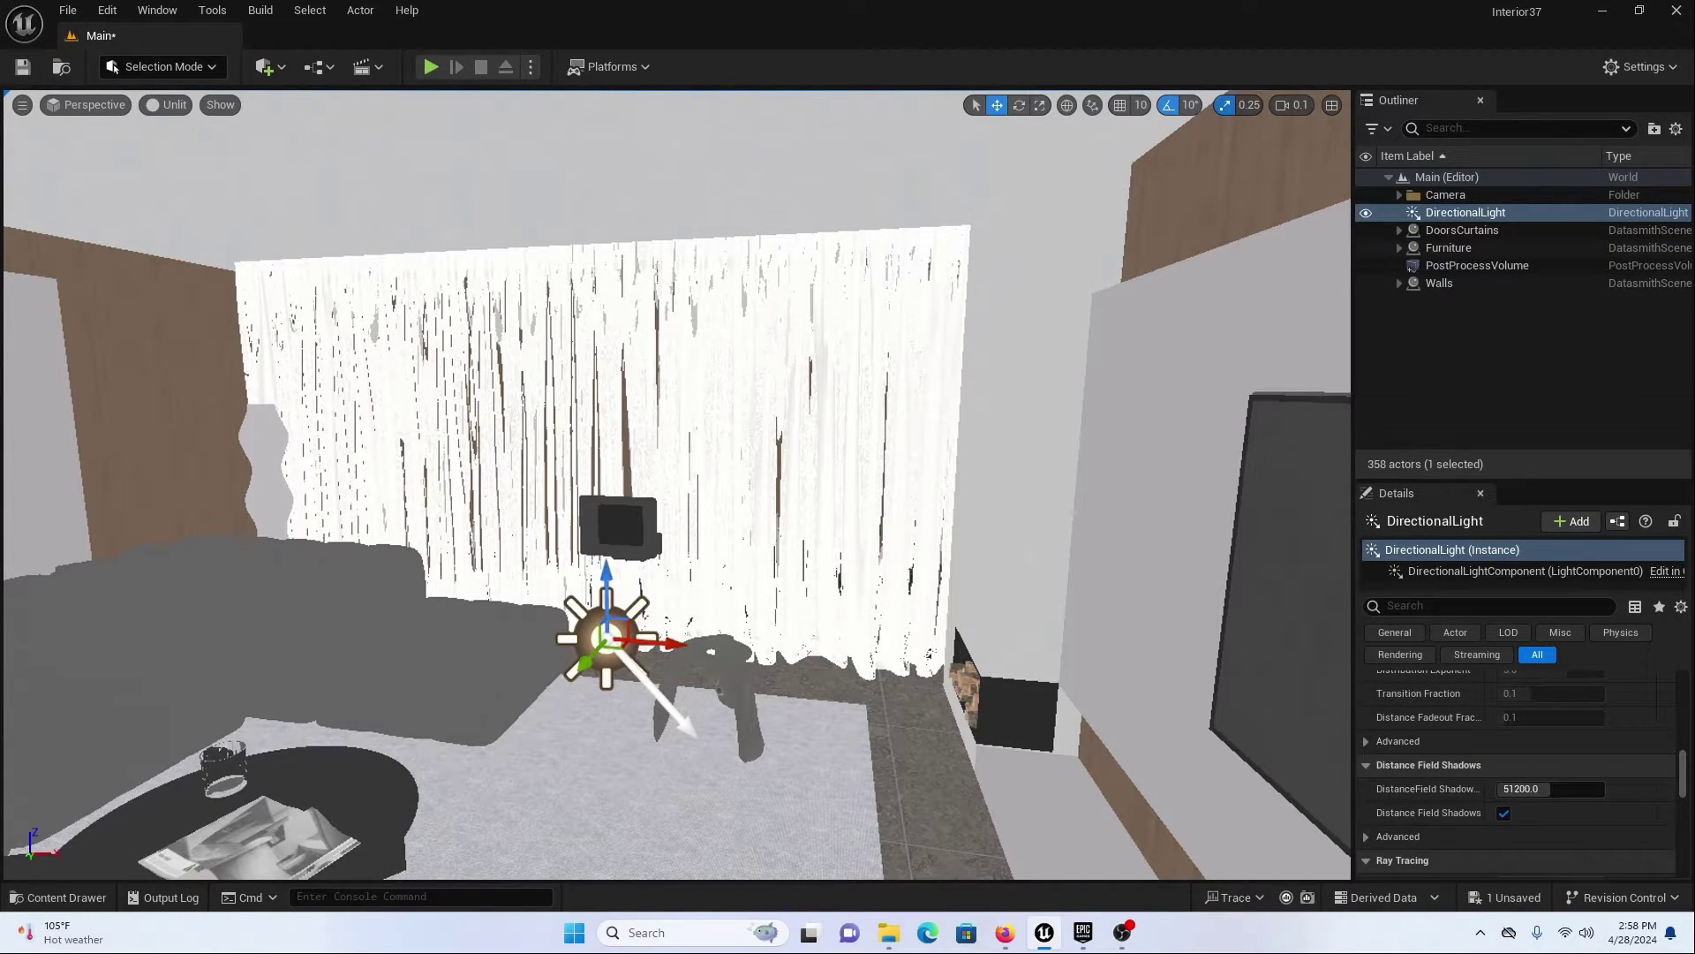
- Switch the view mode to Lighting Only and rotate the directional light so sunlight enters through the window onto the sofa and floor
{"action": "left_click", "coordinate": [172, 104]}
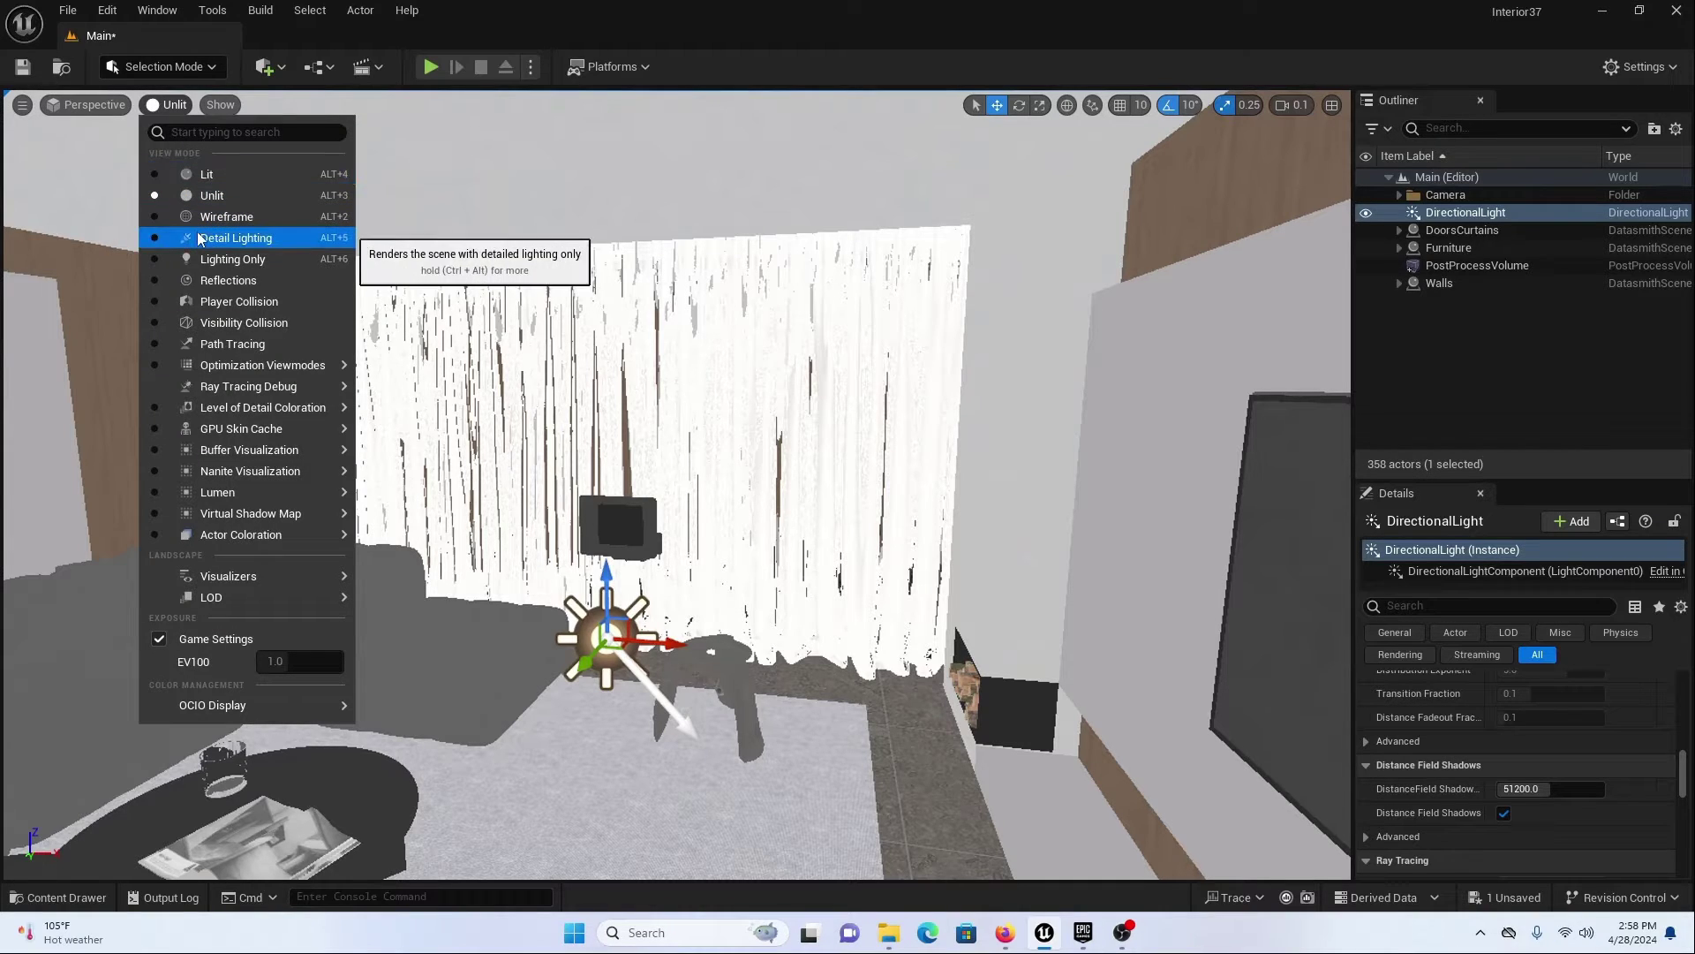
{"action": "left_click", "coordinate": [212, 259]}
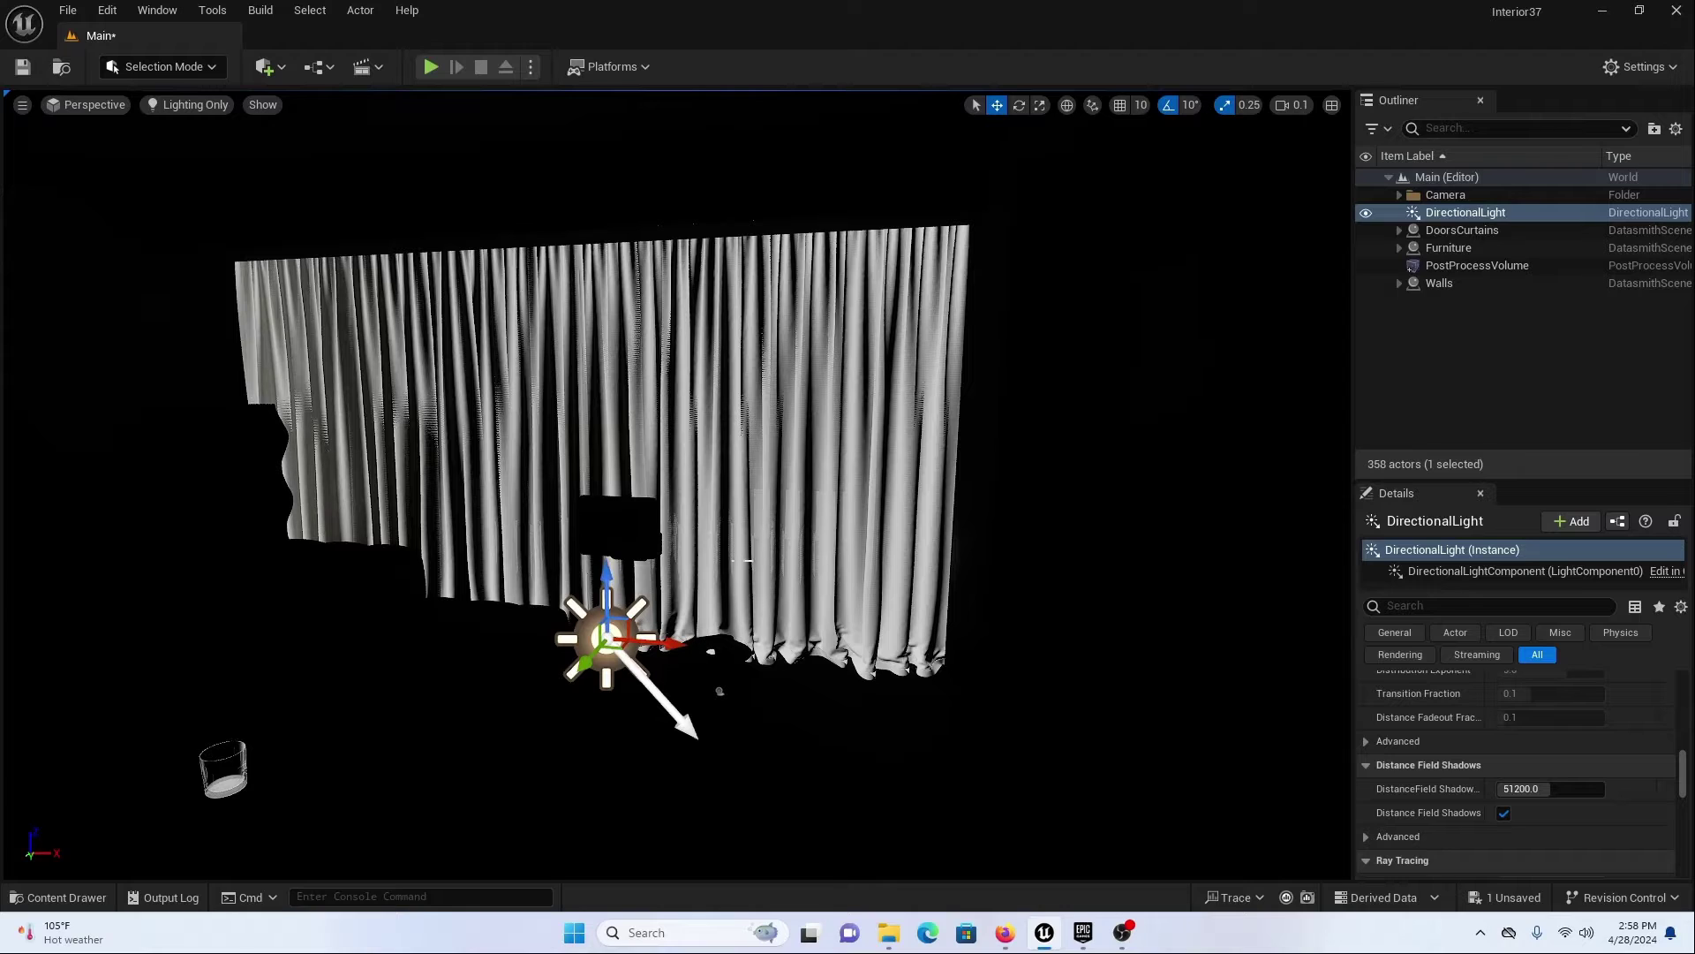
{"action": "key", "text": "ctrl+z"}
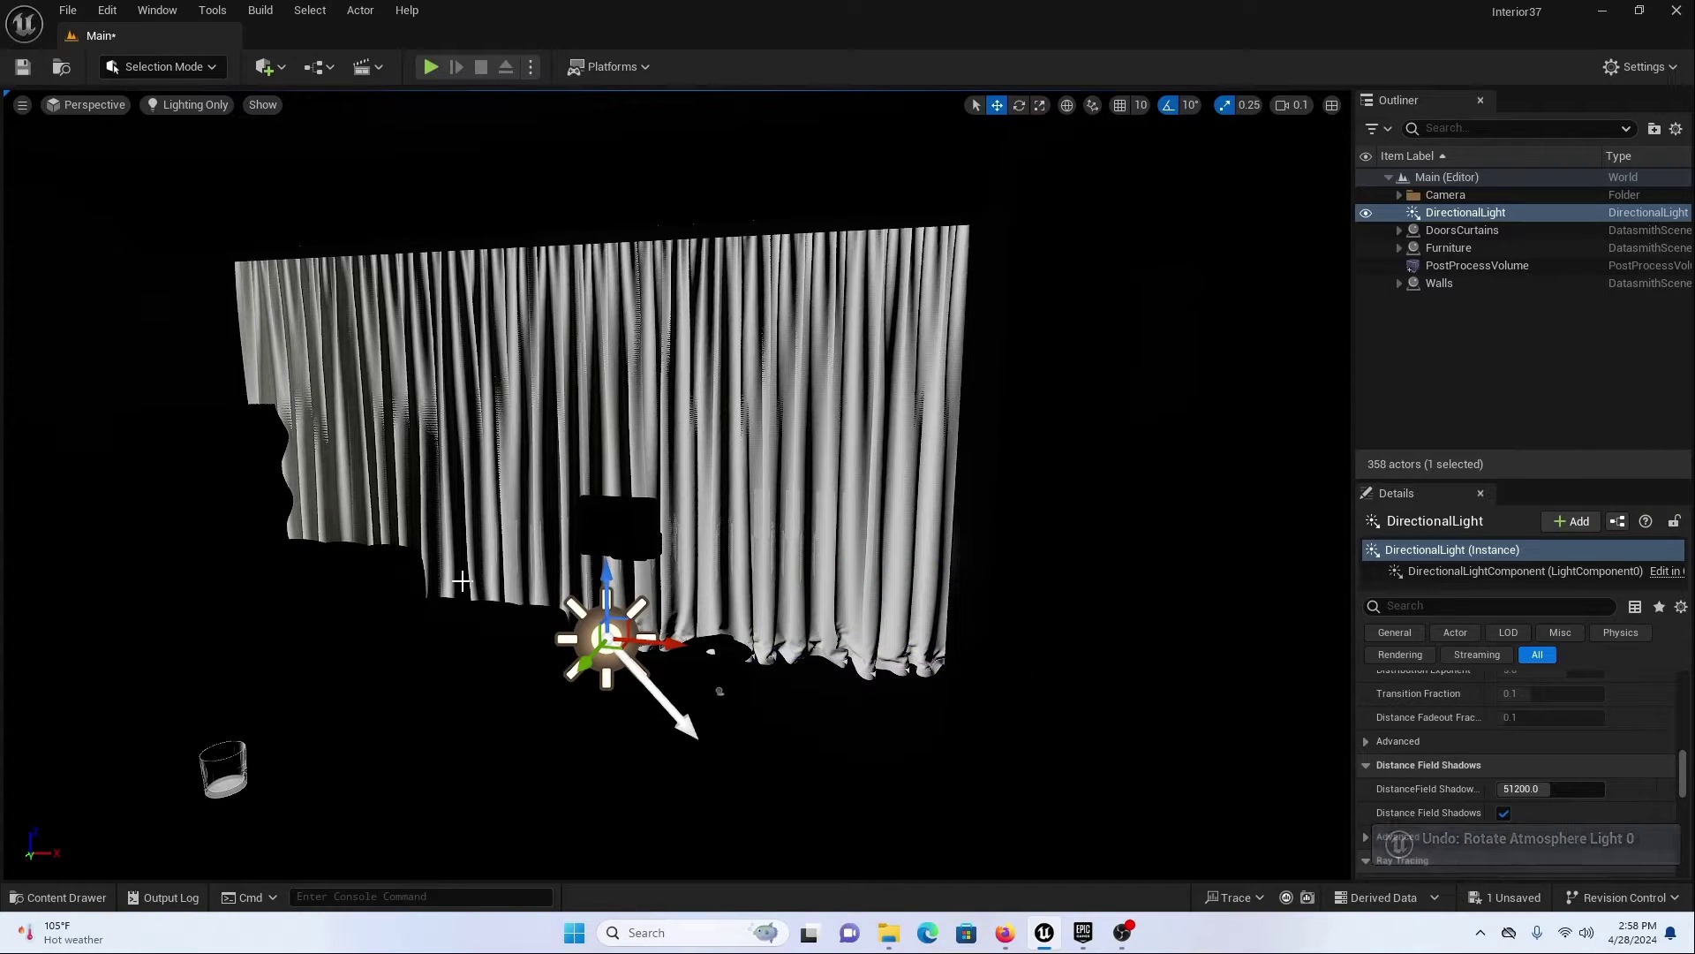
{"action": "key", "text": "ctrl+l"}
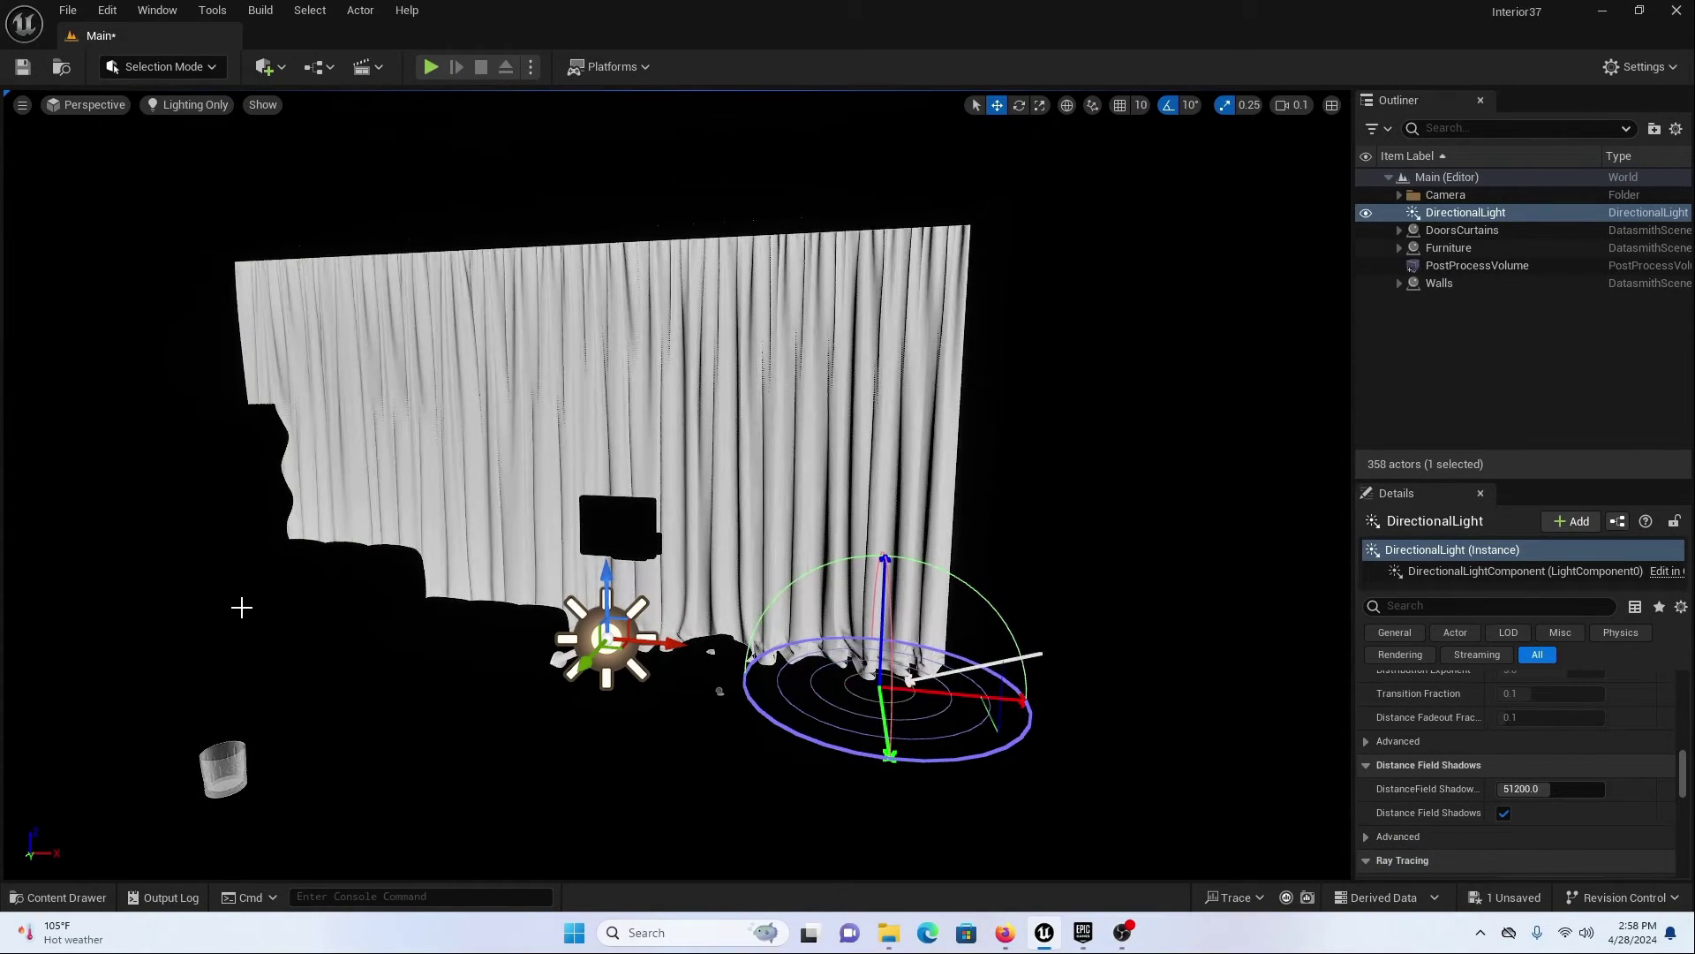
{"action": "key", "text": "ctrl+l"}
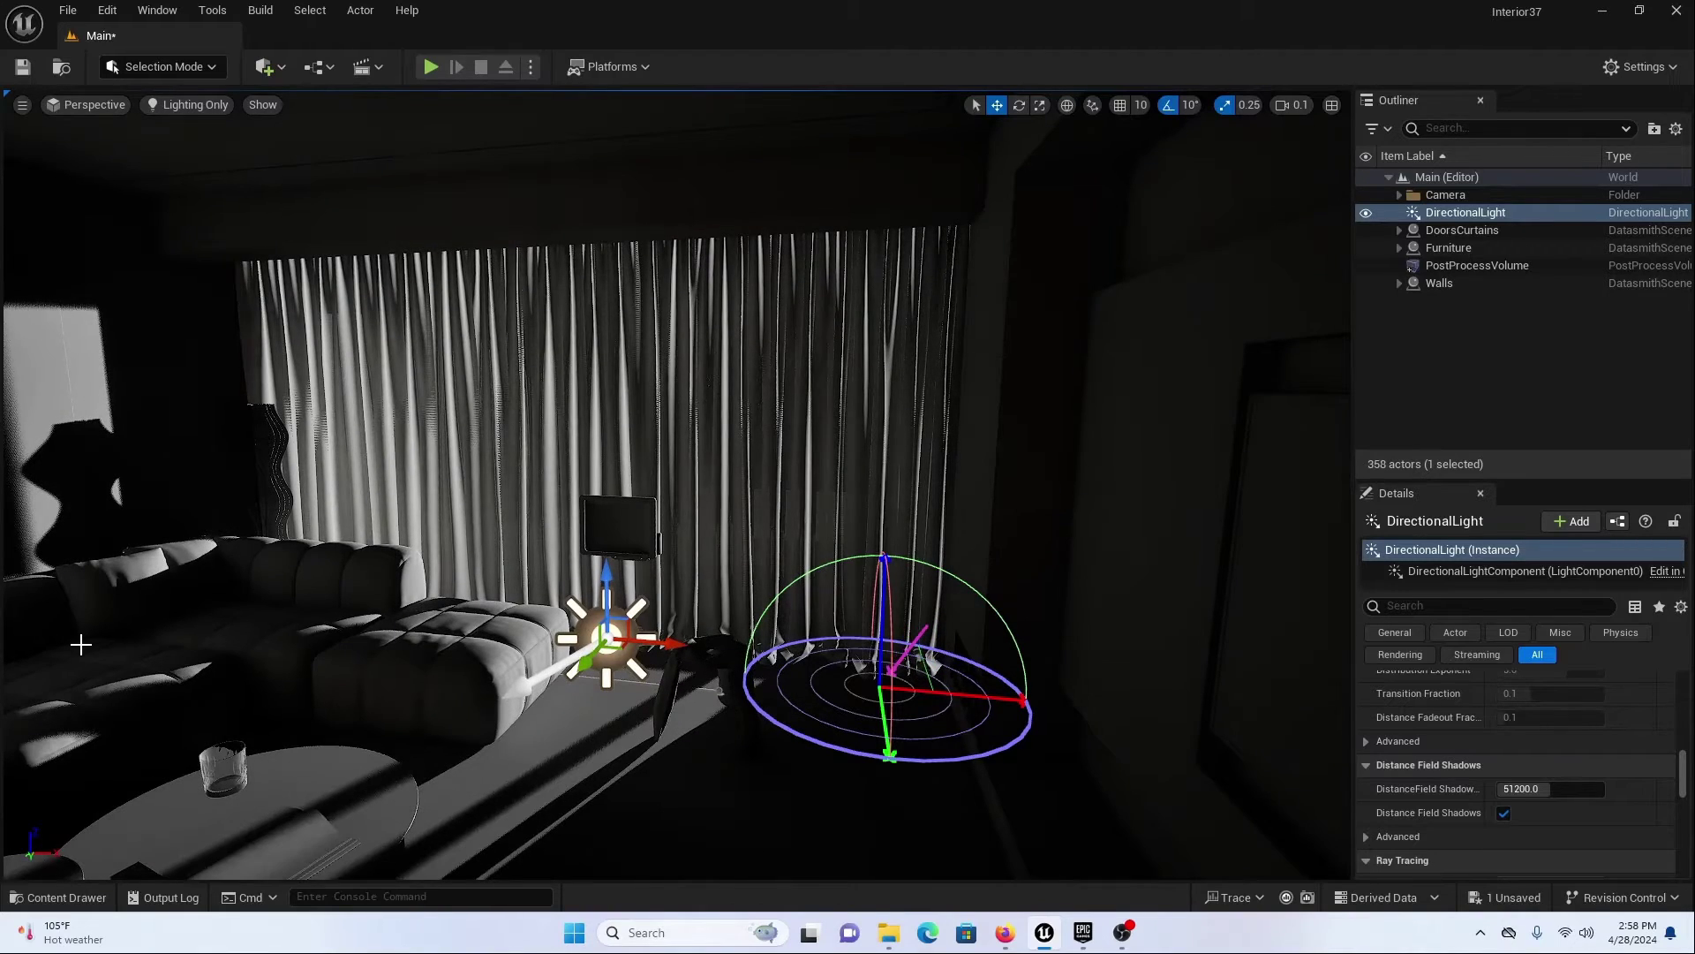
{"action": "key", "text": "ctrl+l"}
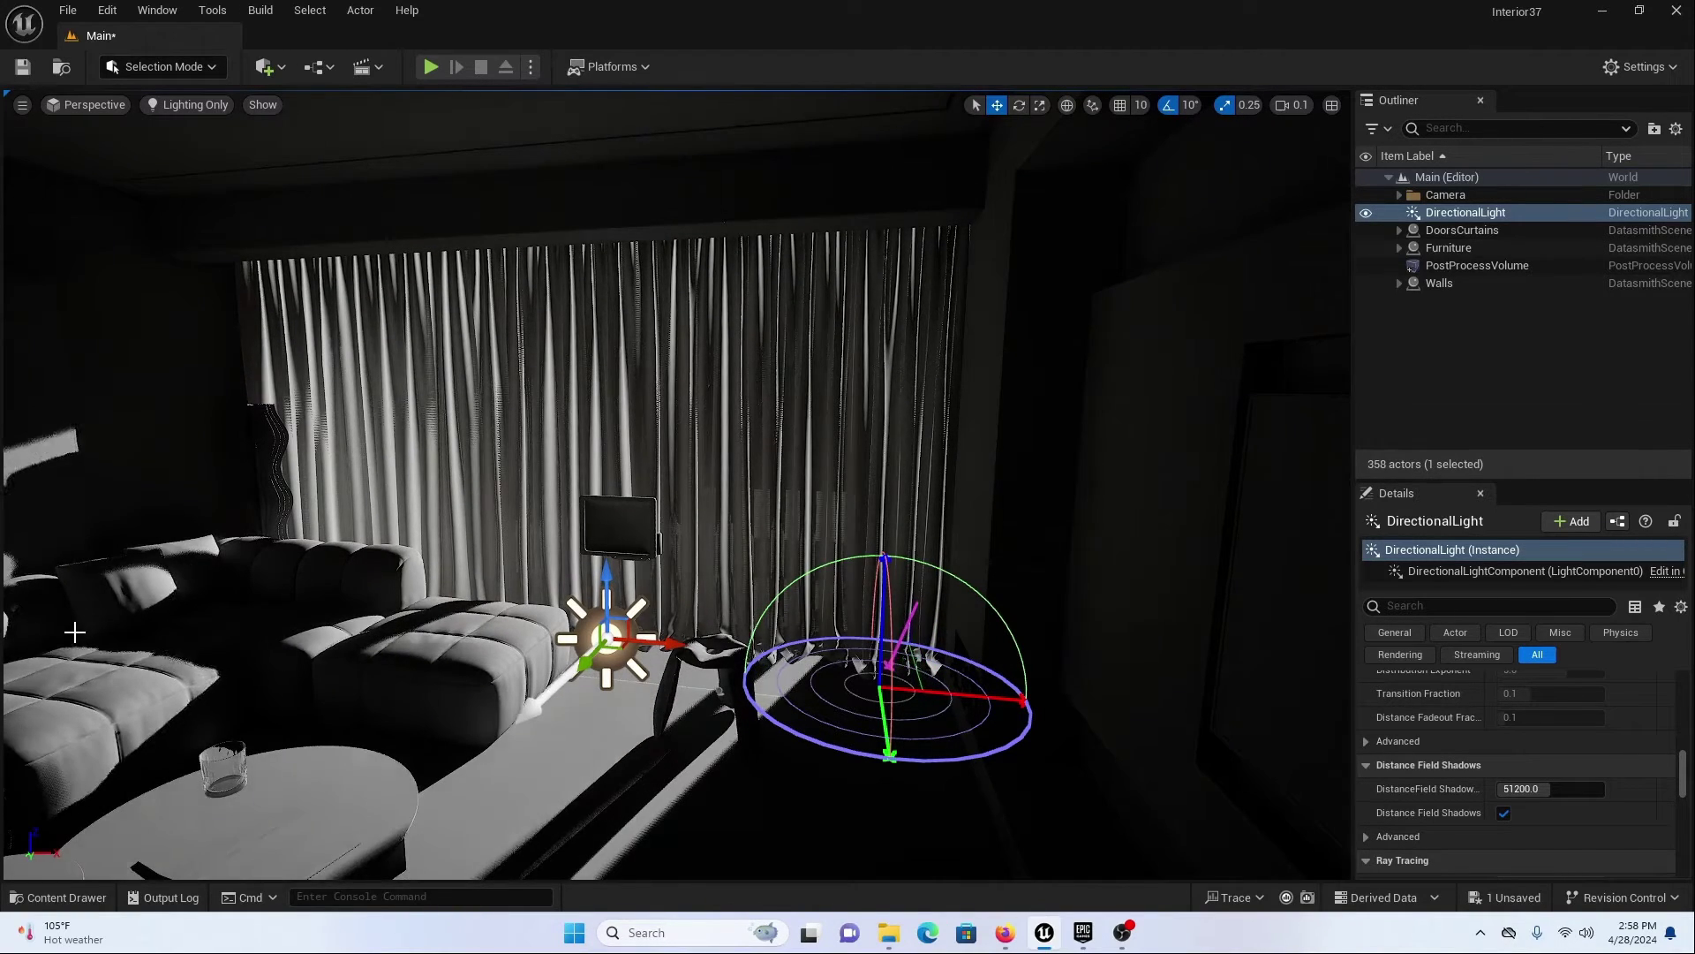
{"action": "key", "text": "ctrl+l"}
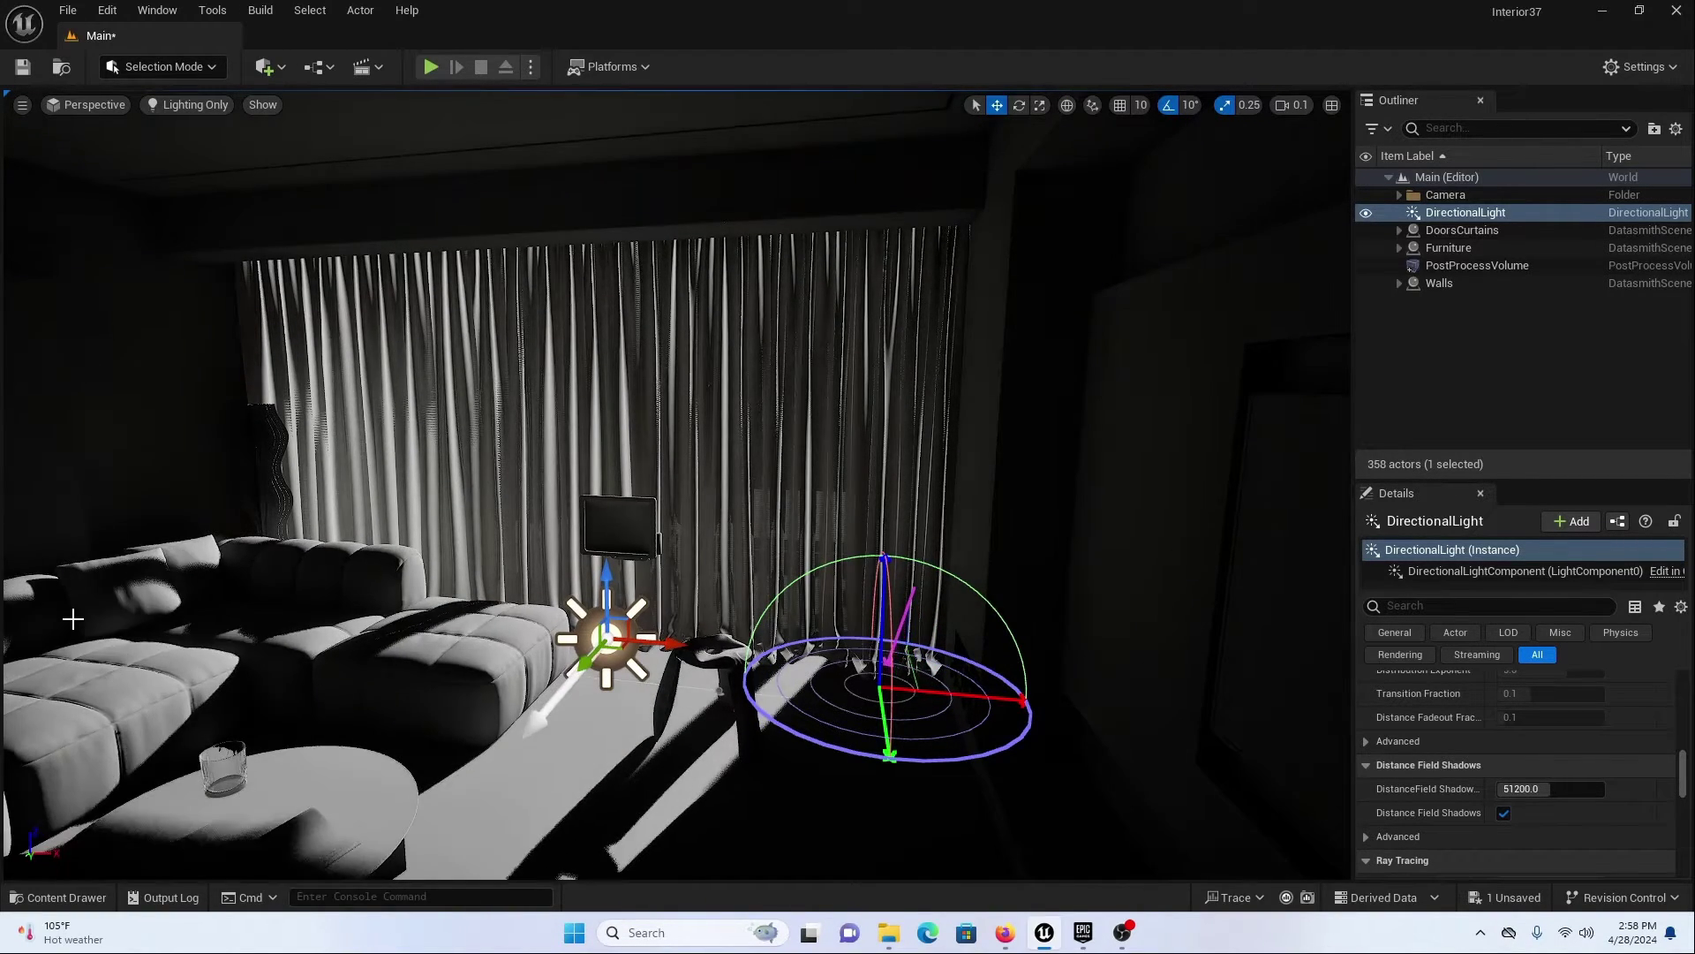
{"action": "key", "text": "ctrl+l"}
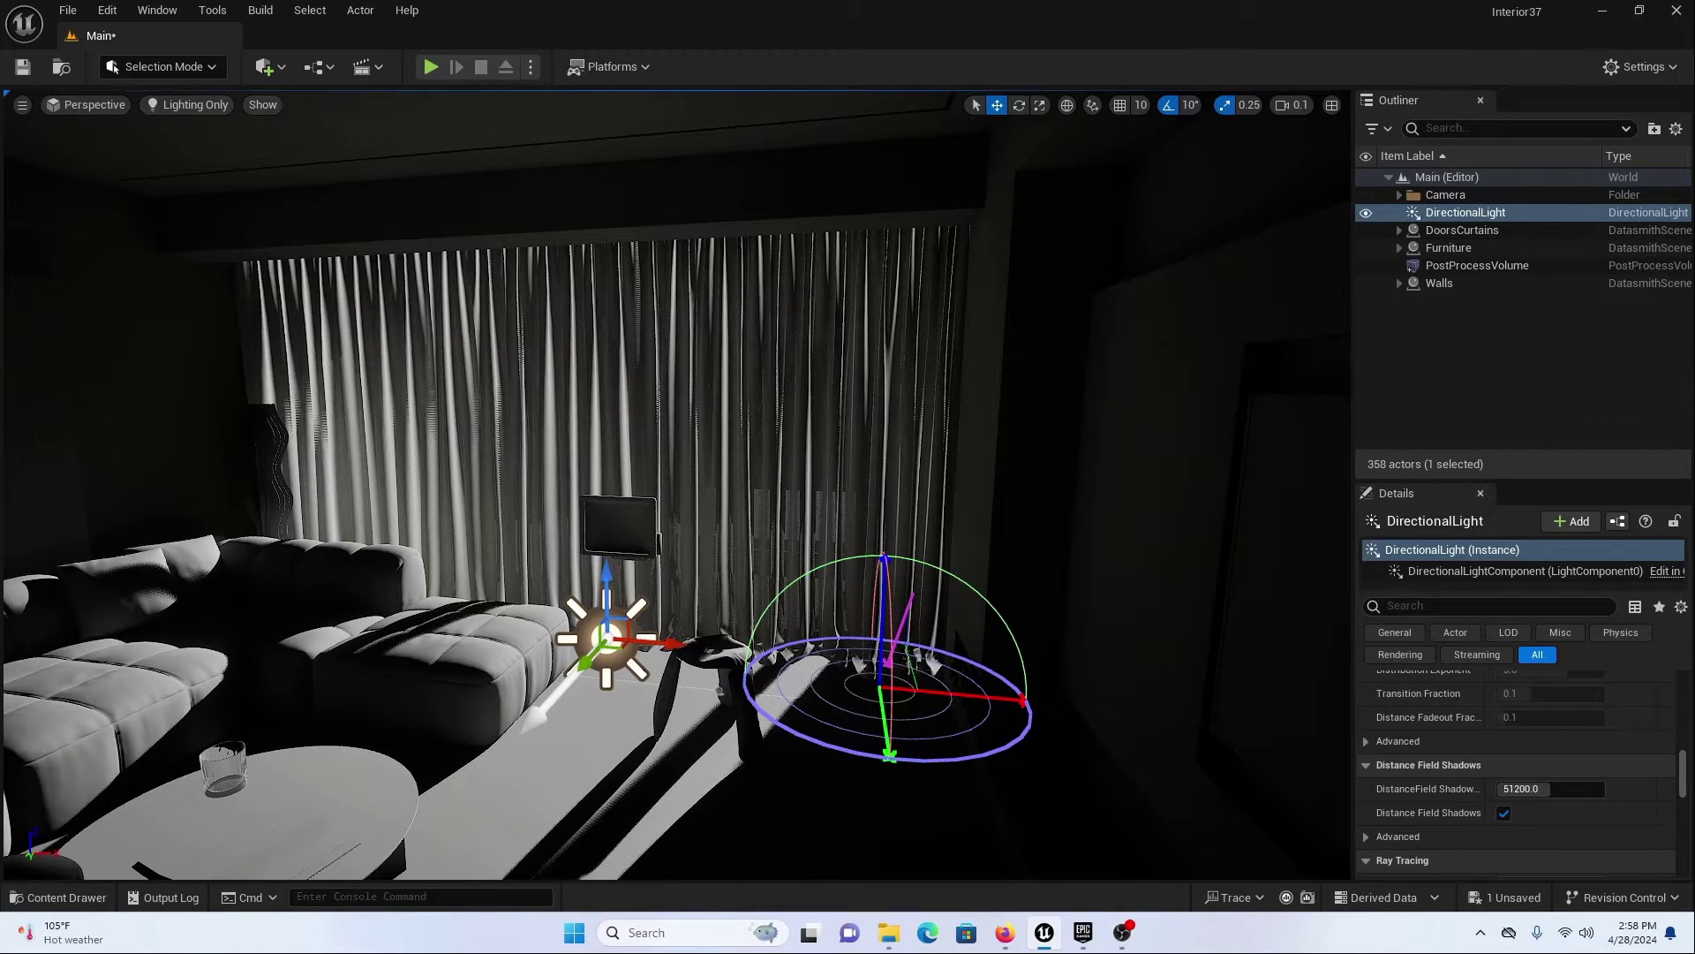
- View through CineCameraActor and rotate the directional light so sunlight falls across the sofa, armchair and floor
{"action": "left_click", "coordinate": [99, 111]}
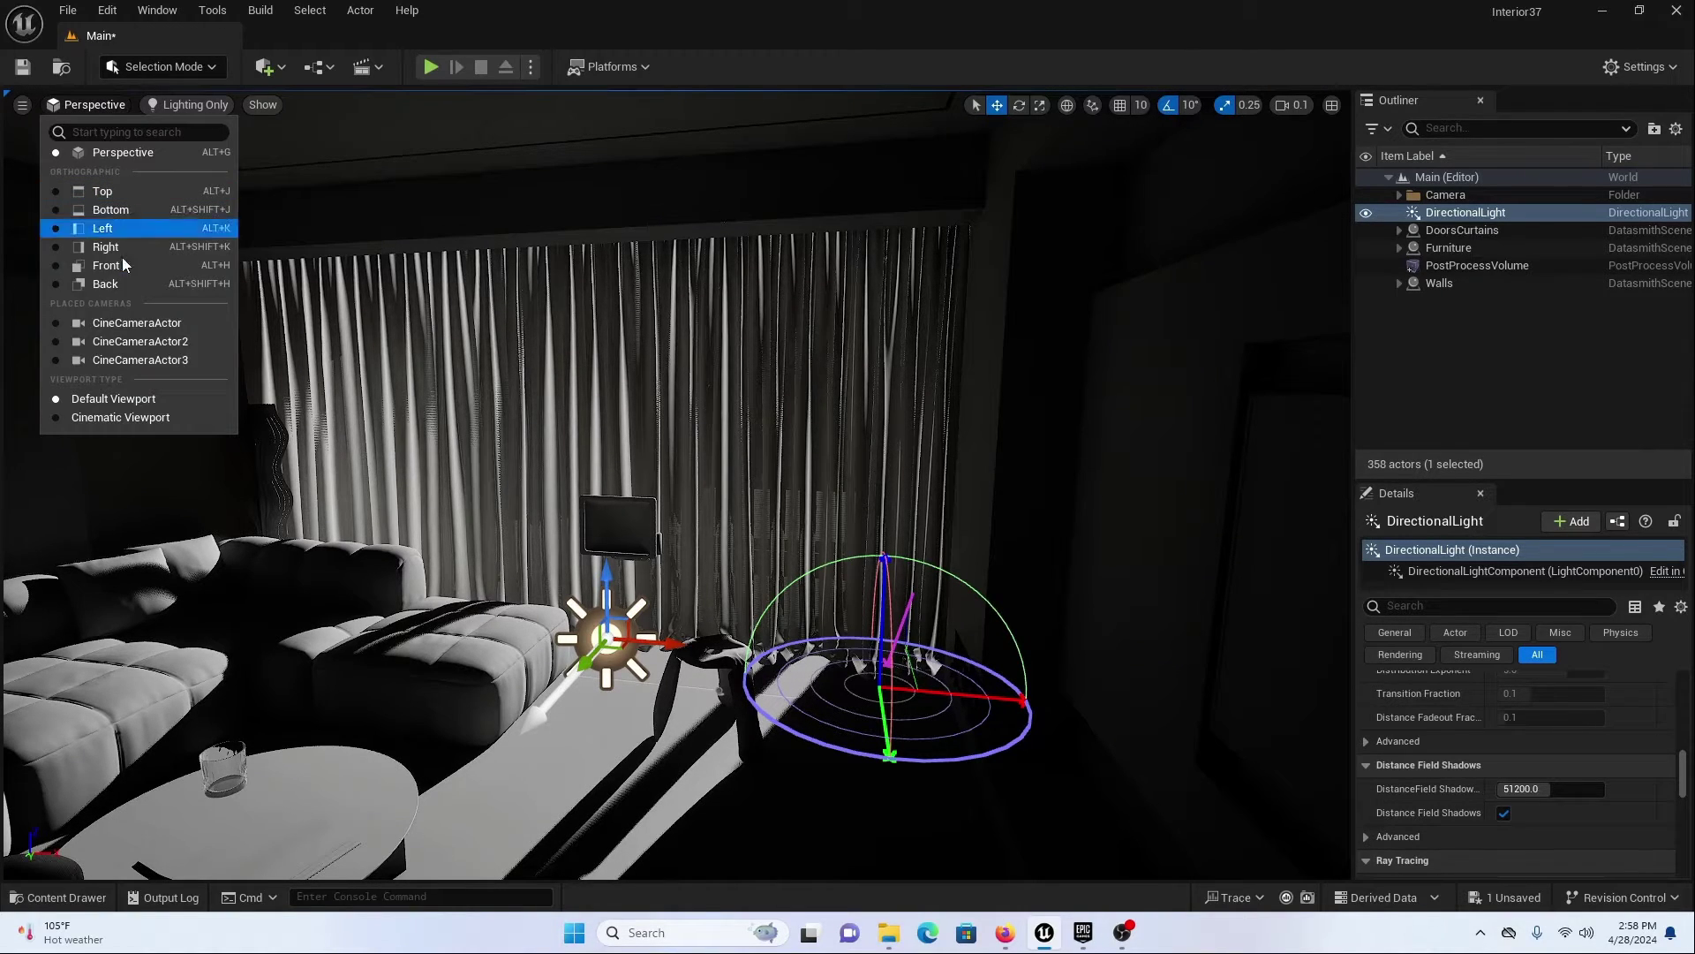
{"action": "left_click", "coordinate": [123, 318]}
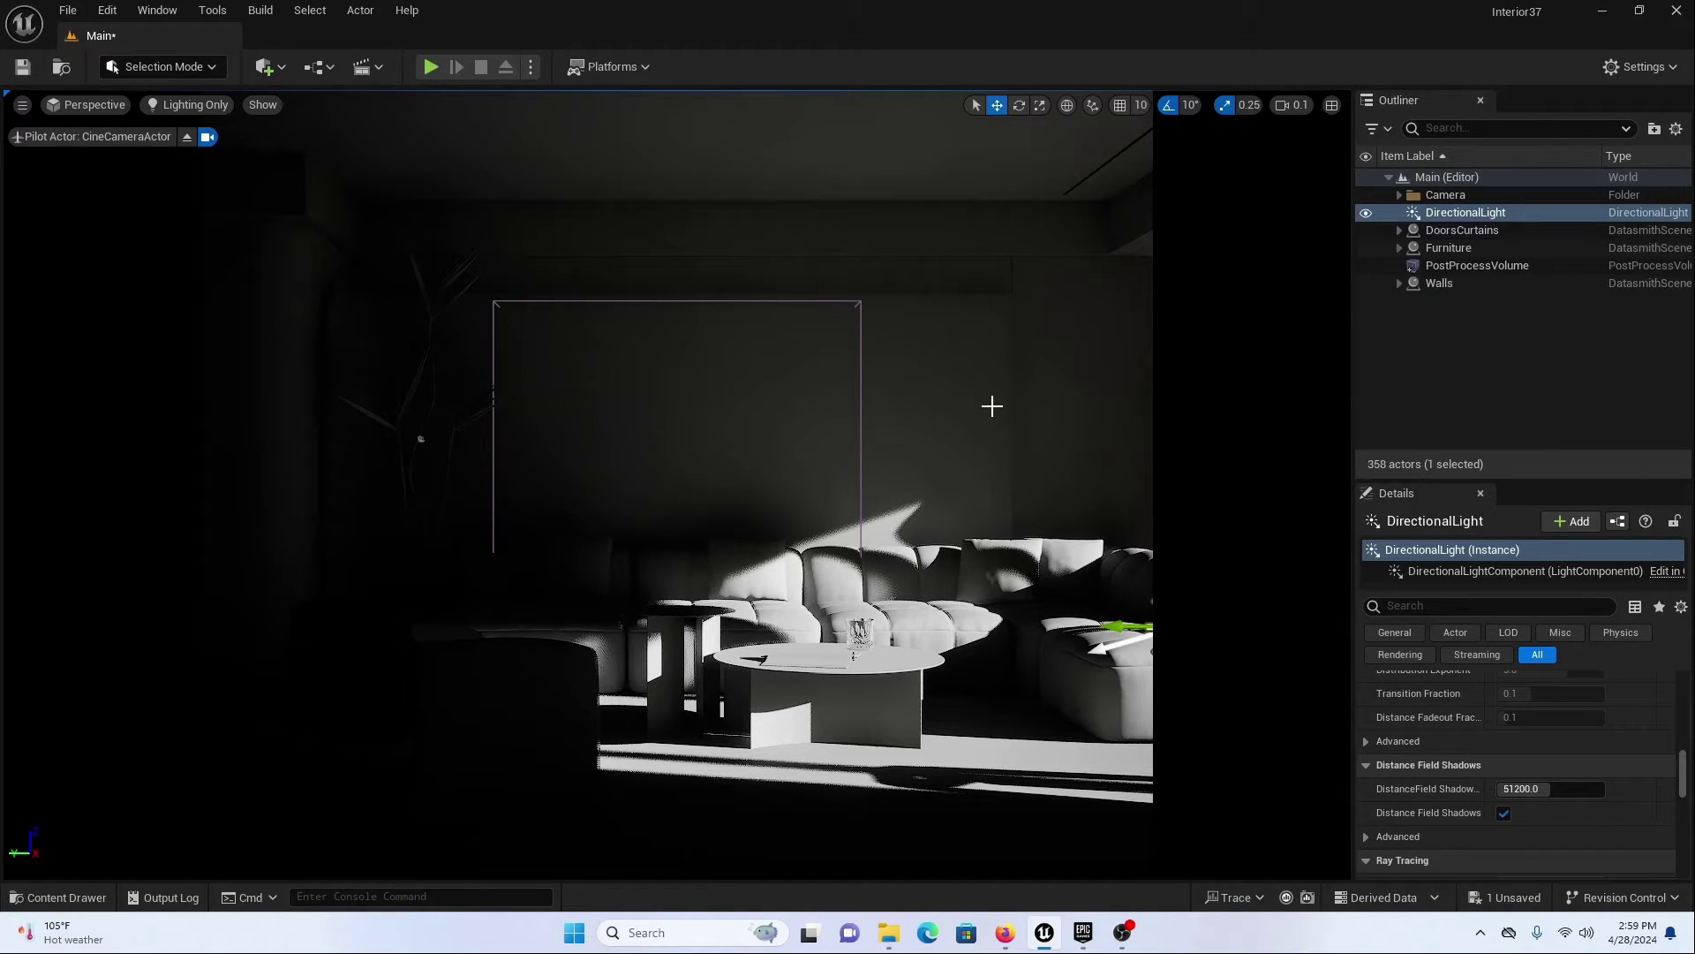
{"action": "key", "text": "ctrl+l"}
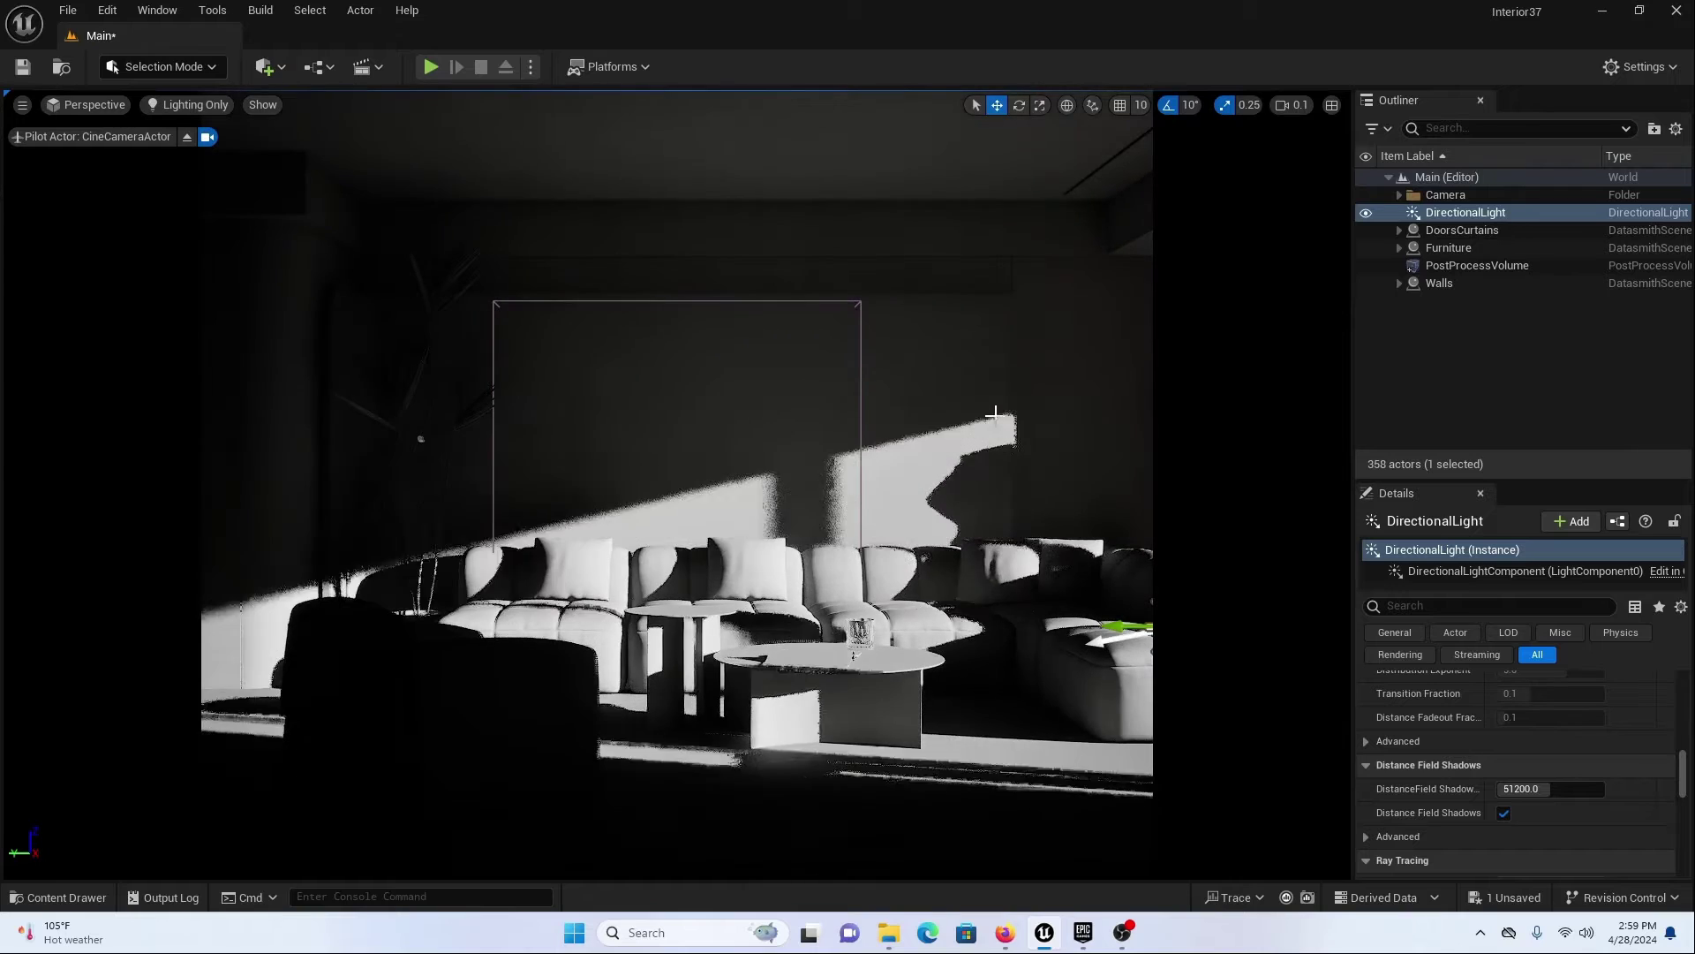
{"action": "key", "text": "ctrl+l"}
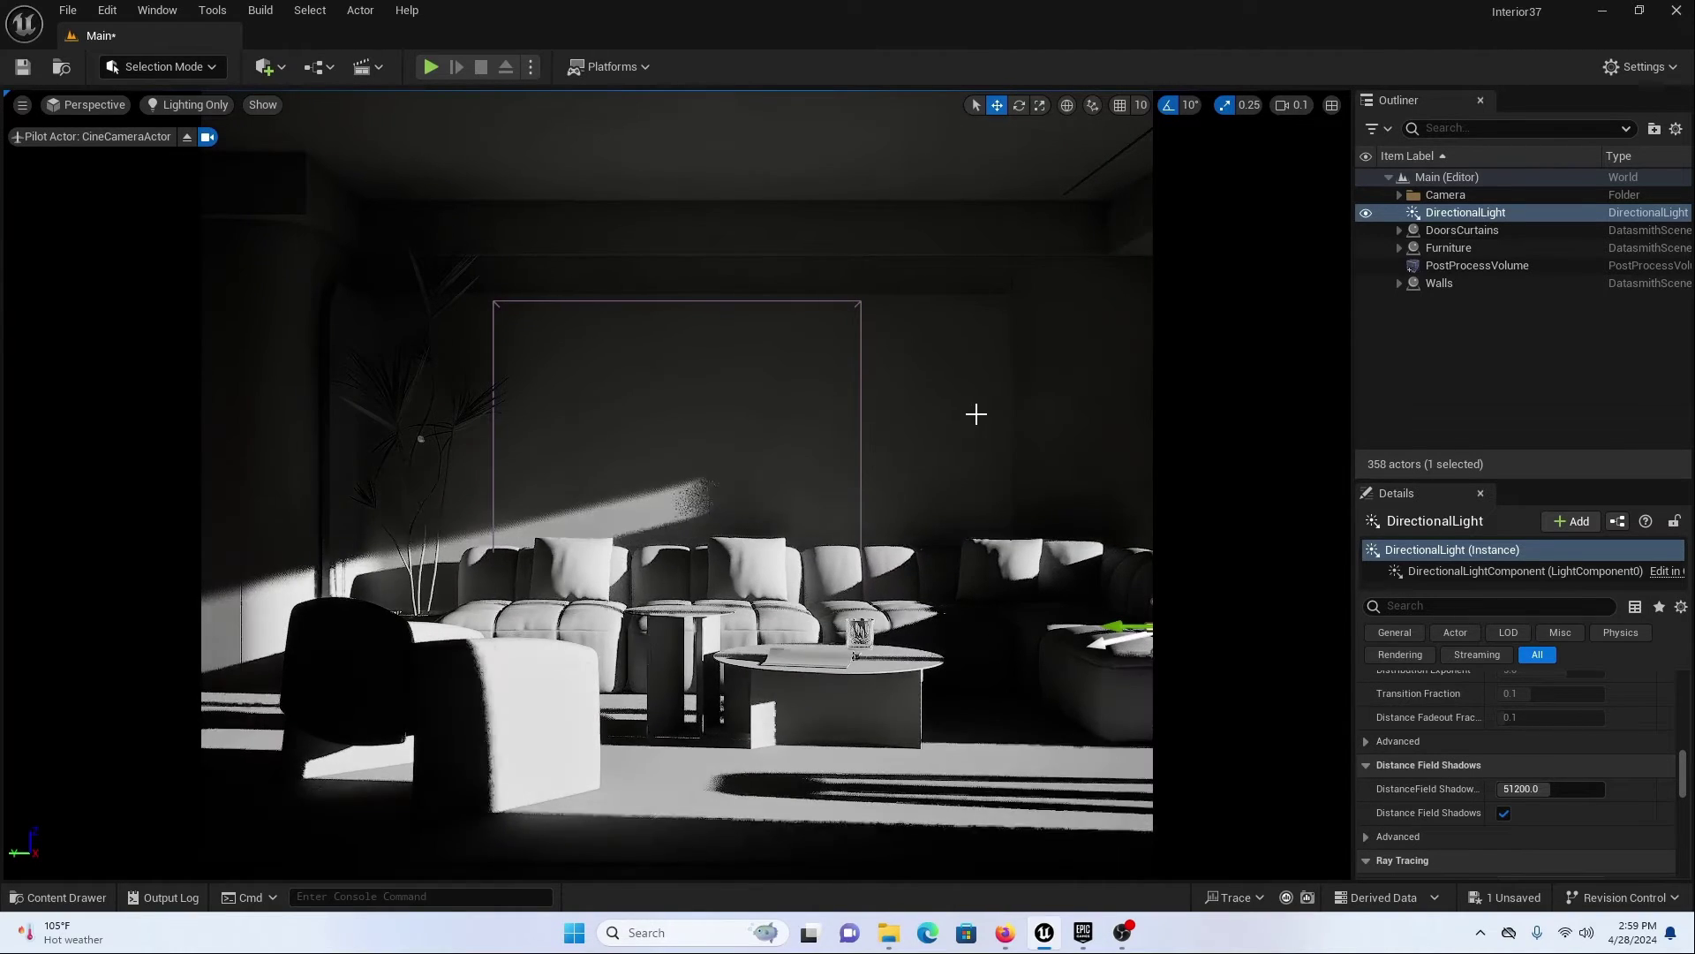
{"action": "key", "text": "ctrl+l"}
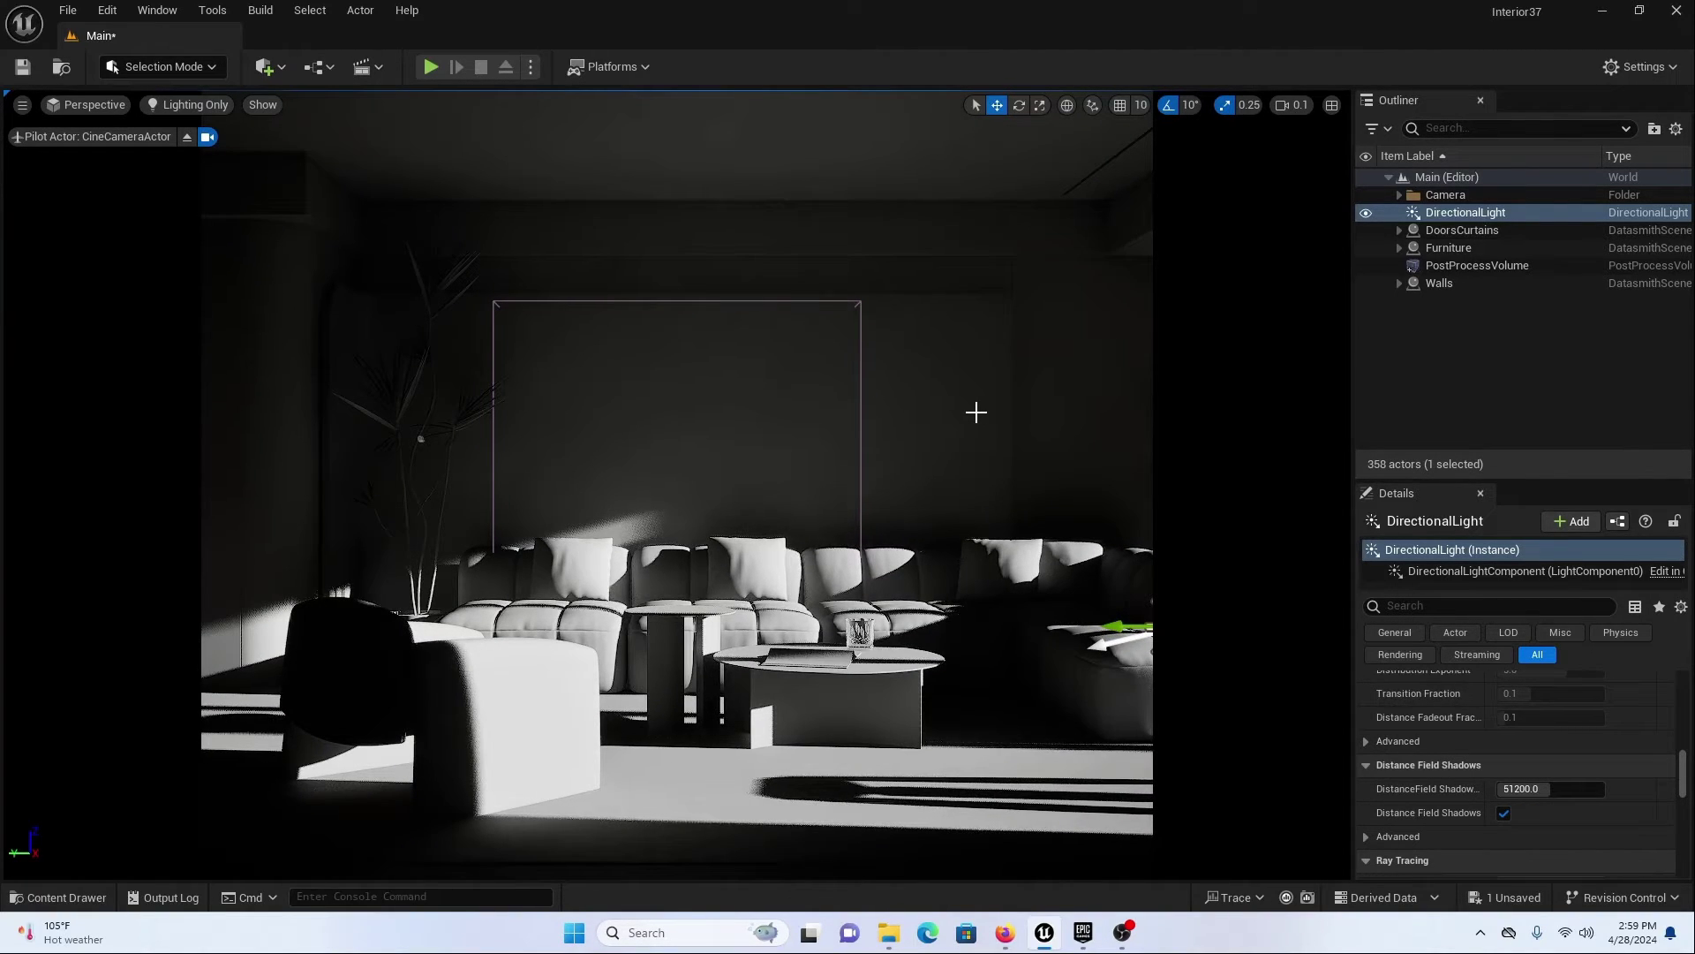
- Set the directional light's Indirect Lighting Intensity to 5
{"action": "scroll", "coordinate": [1469, 753], "scroll_direction": "up", "scroll_amount": 5}
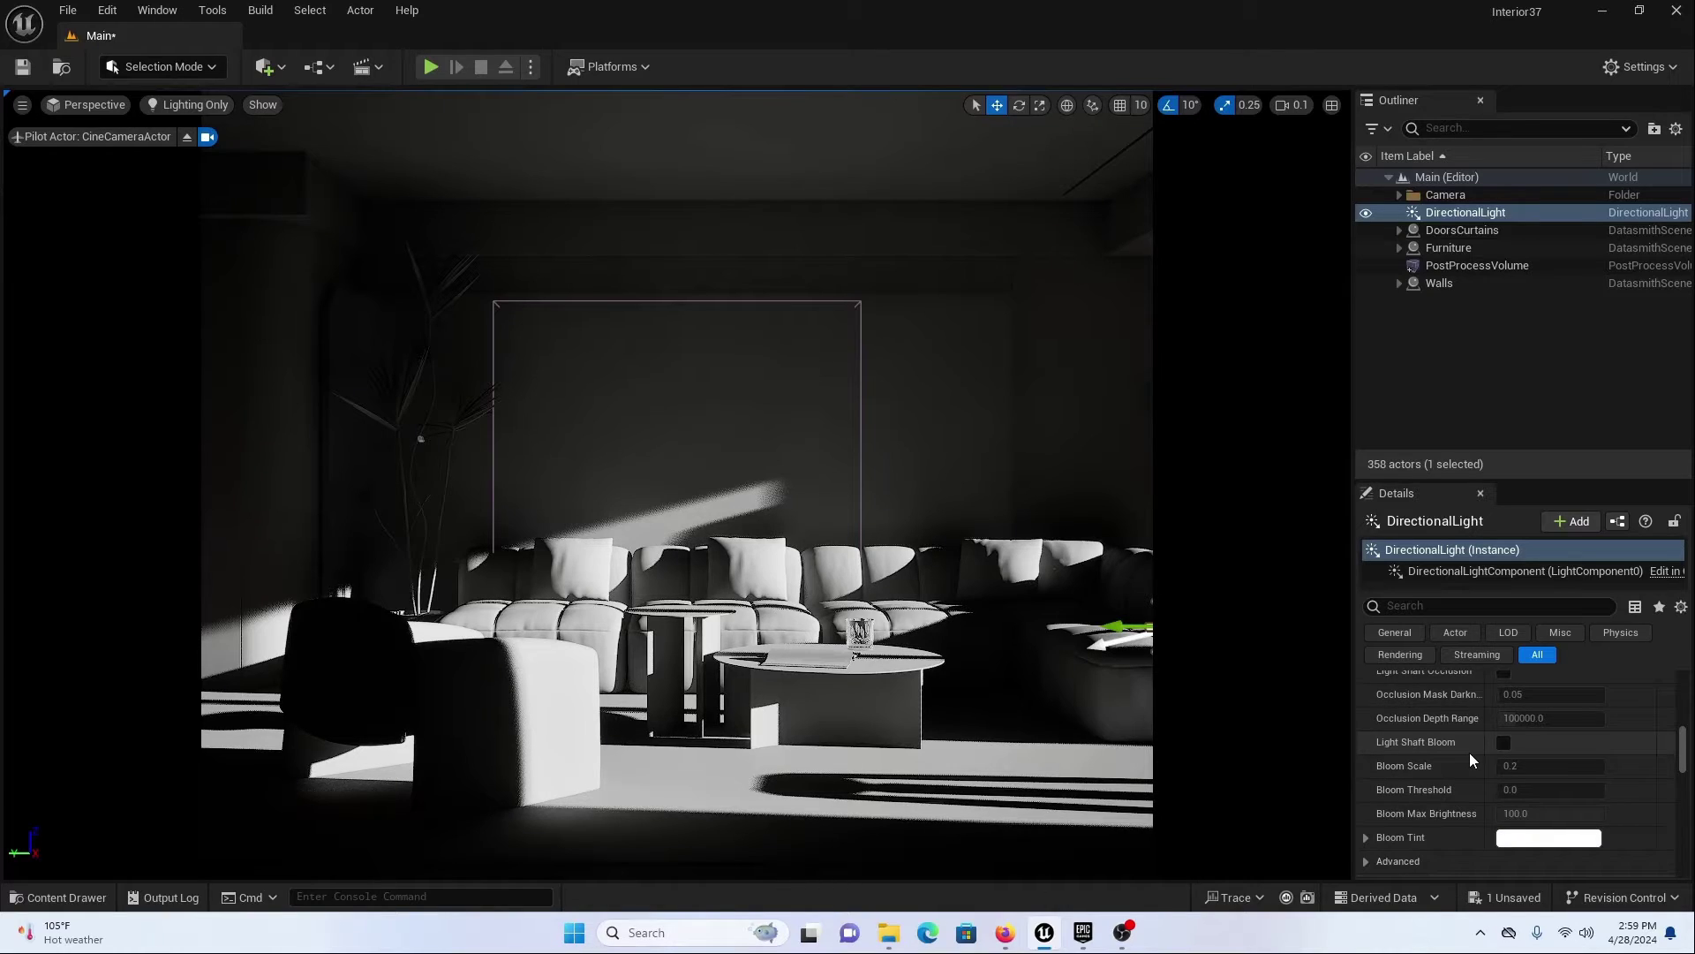
{"action": "scroll", "coordinate": [1469, 752], "scroll_direction": "up", "scroll_amount": 5}
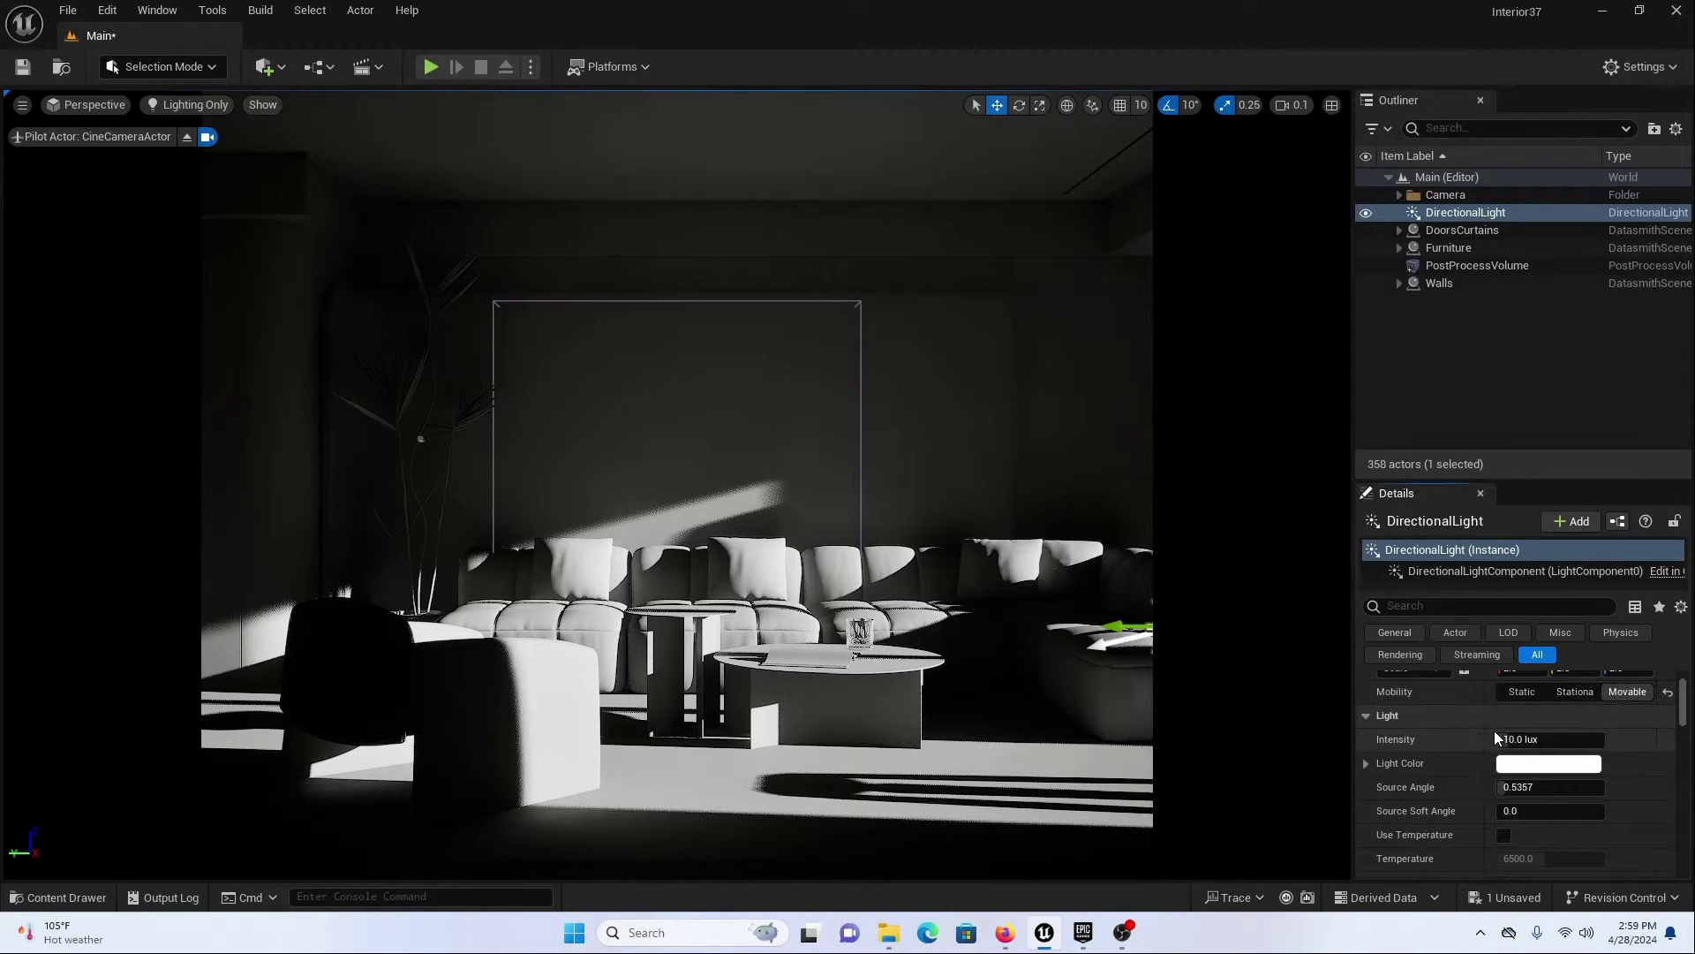
{"action": "scroll", "coordinate": [1443, 742], "scroll_direction": "down", "scroll_amount": 3}
{"action": "scroll", "coordinate": [1444, 747], "scroll_direction": "down", "scroll_amount": 2}
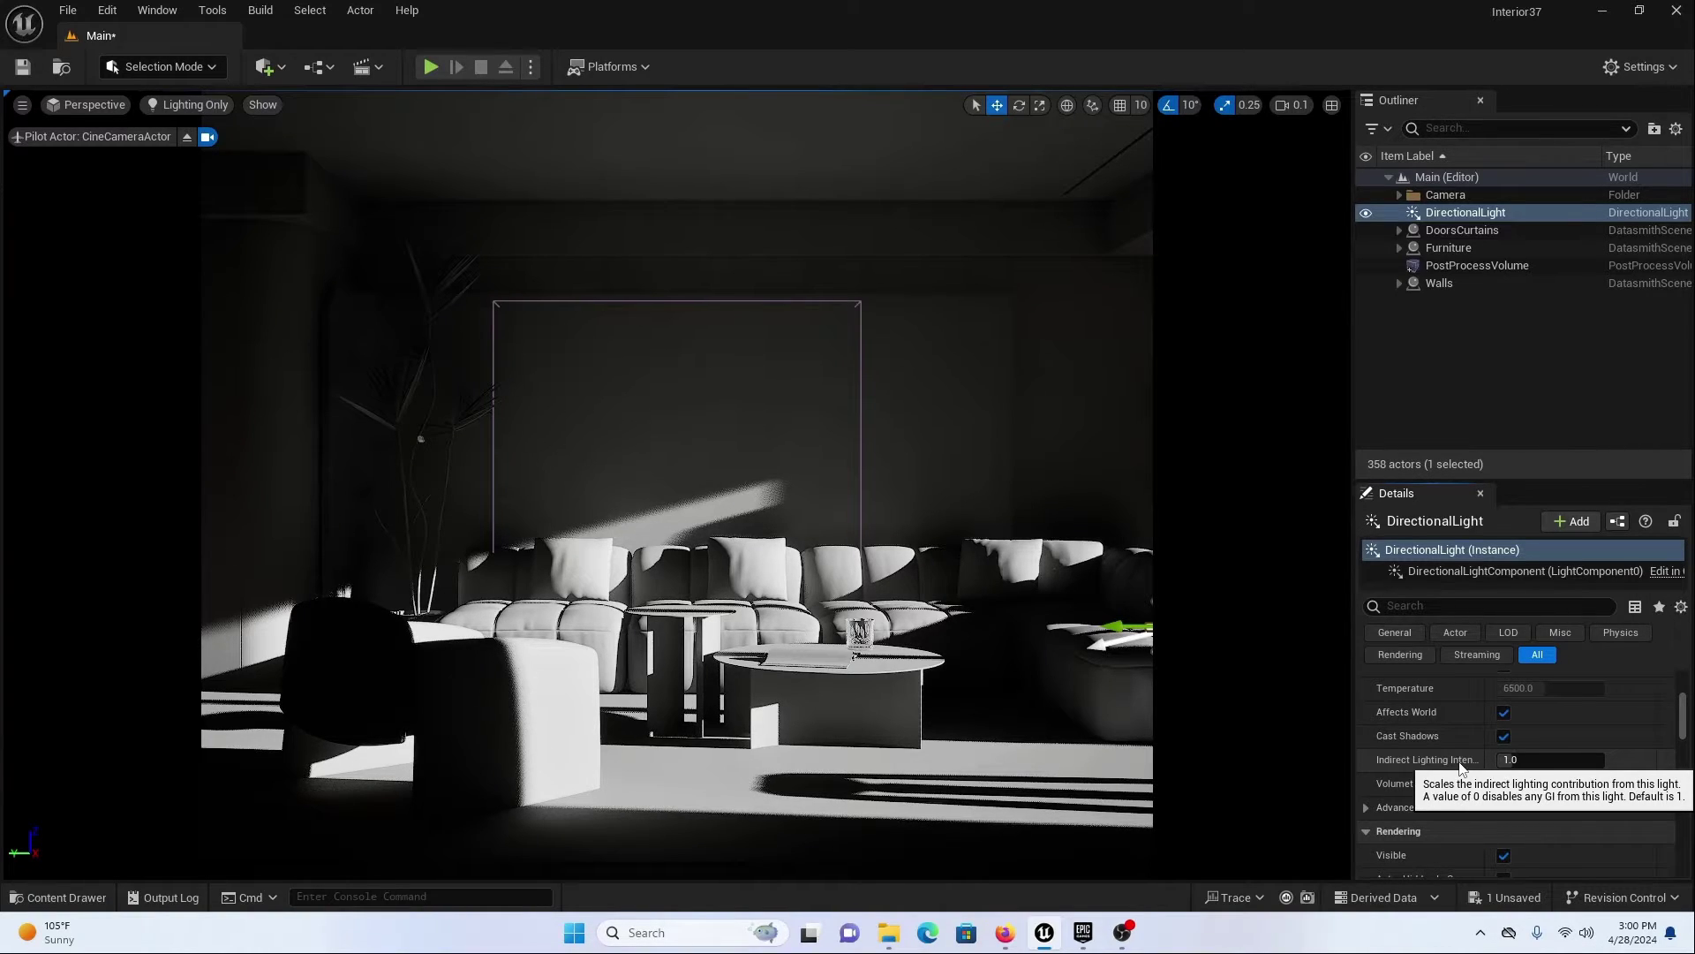
{"action": "left_click", "coordinate": [1518, 760]}
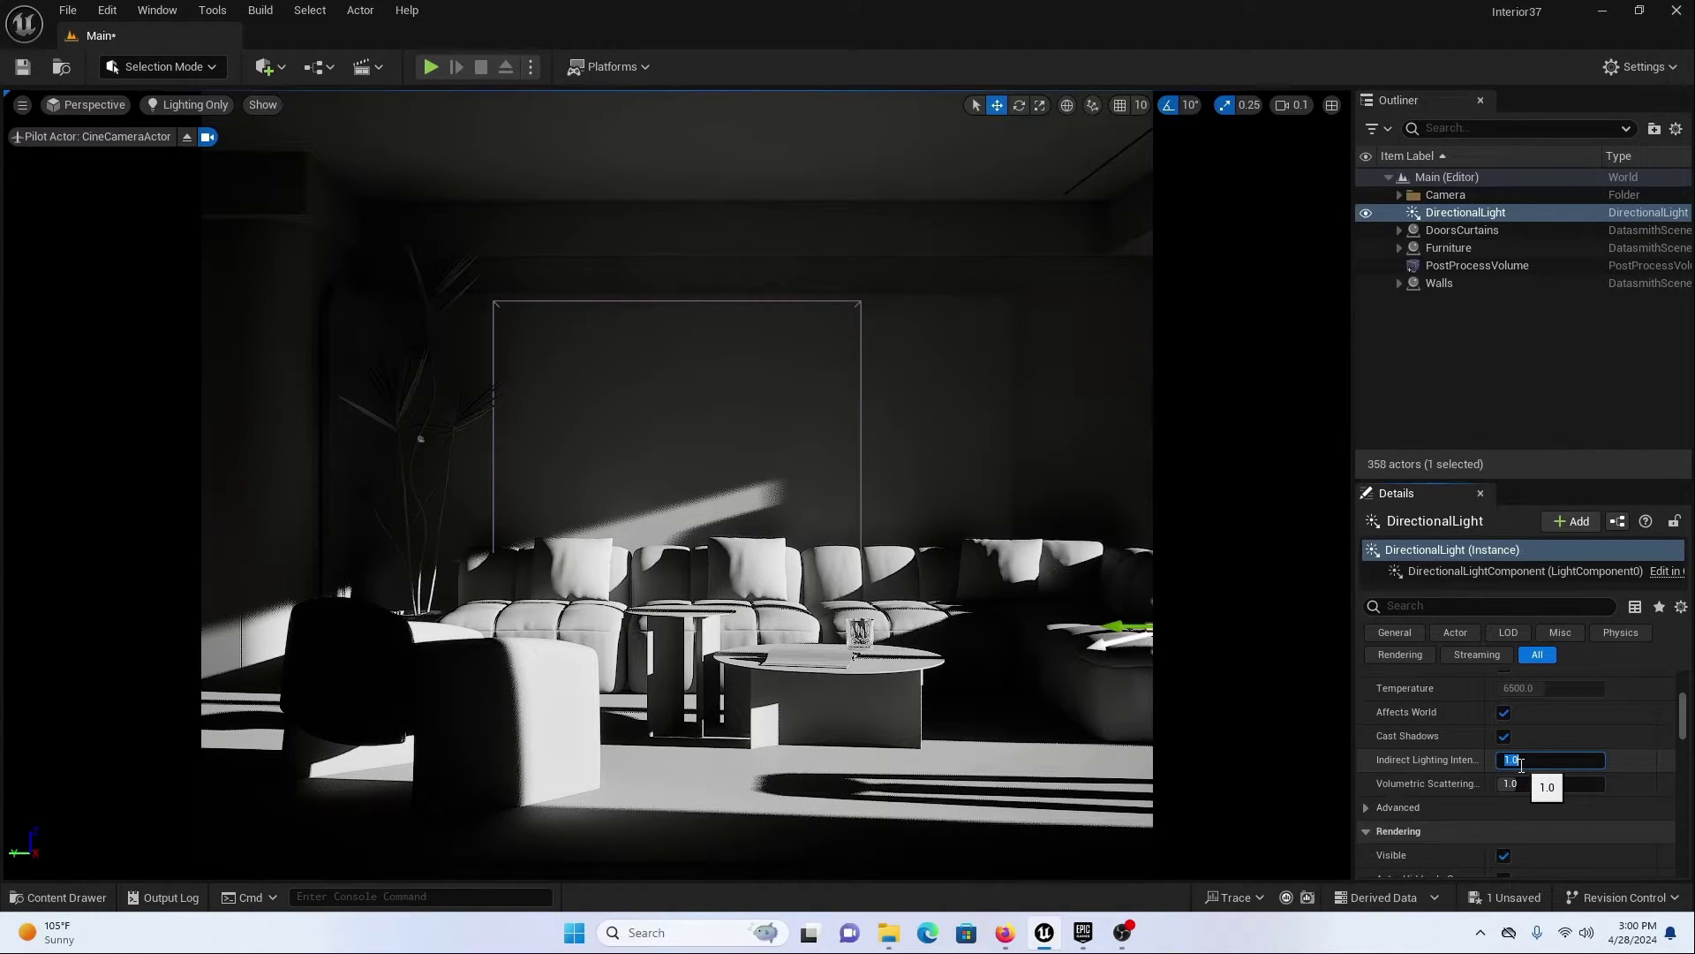
{"action": "type", "text": "5"}
{"action": "key", "text": "Return"}
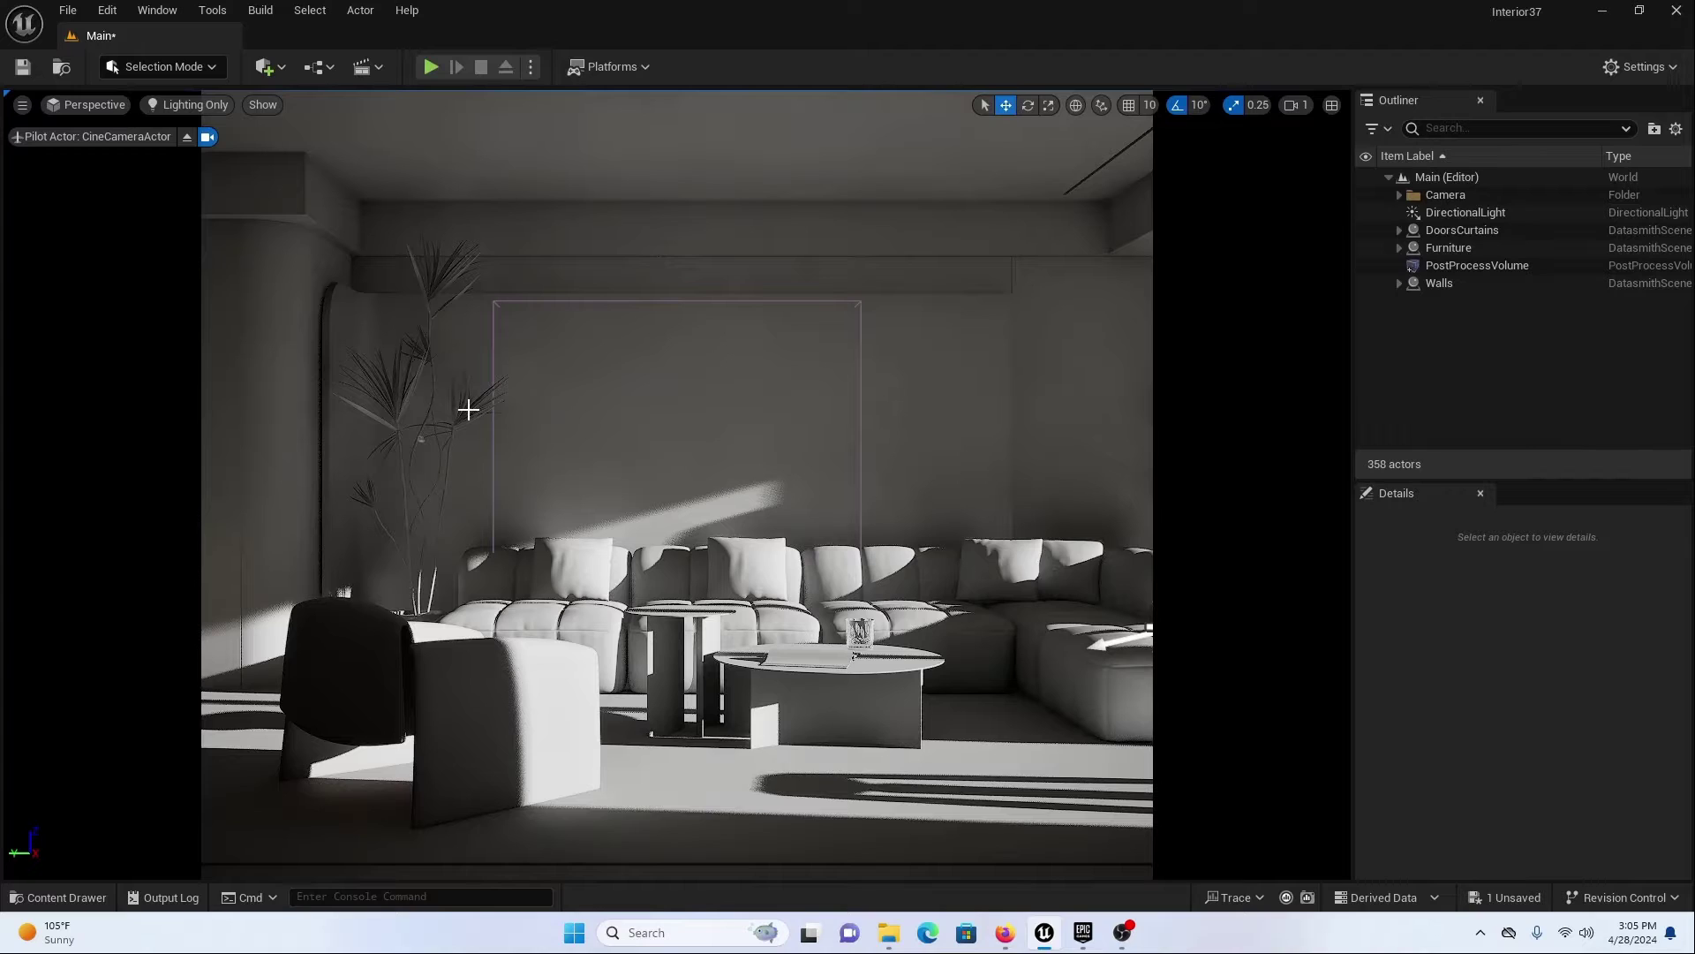
- Stop piloting the camera and add an HDRI Backdrop to the scene while viewing the building from outside
{"action": "left_click", "coordinate": [187, 136]}
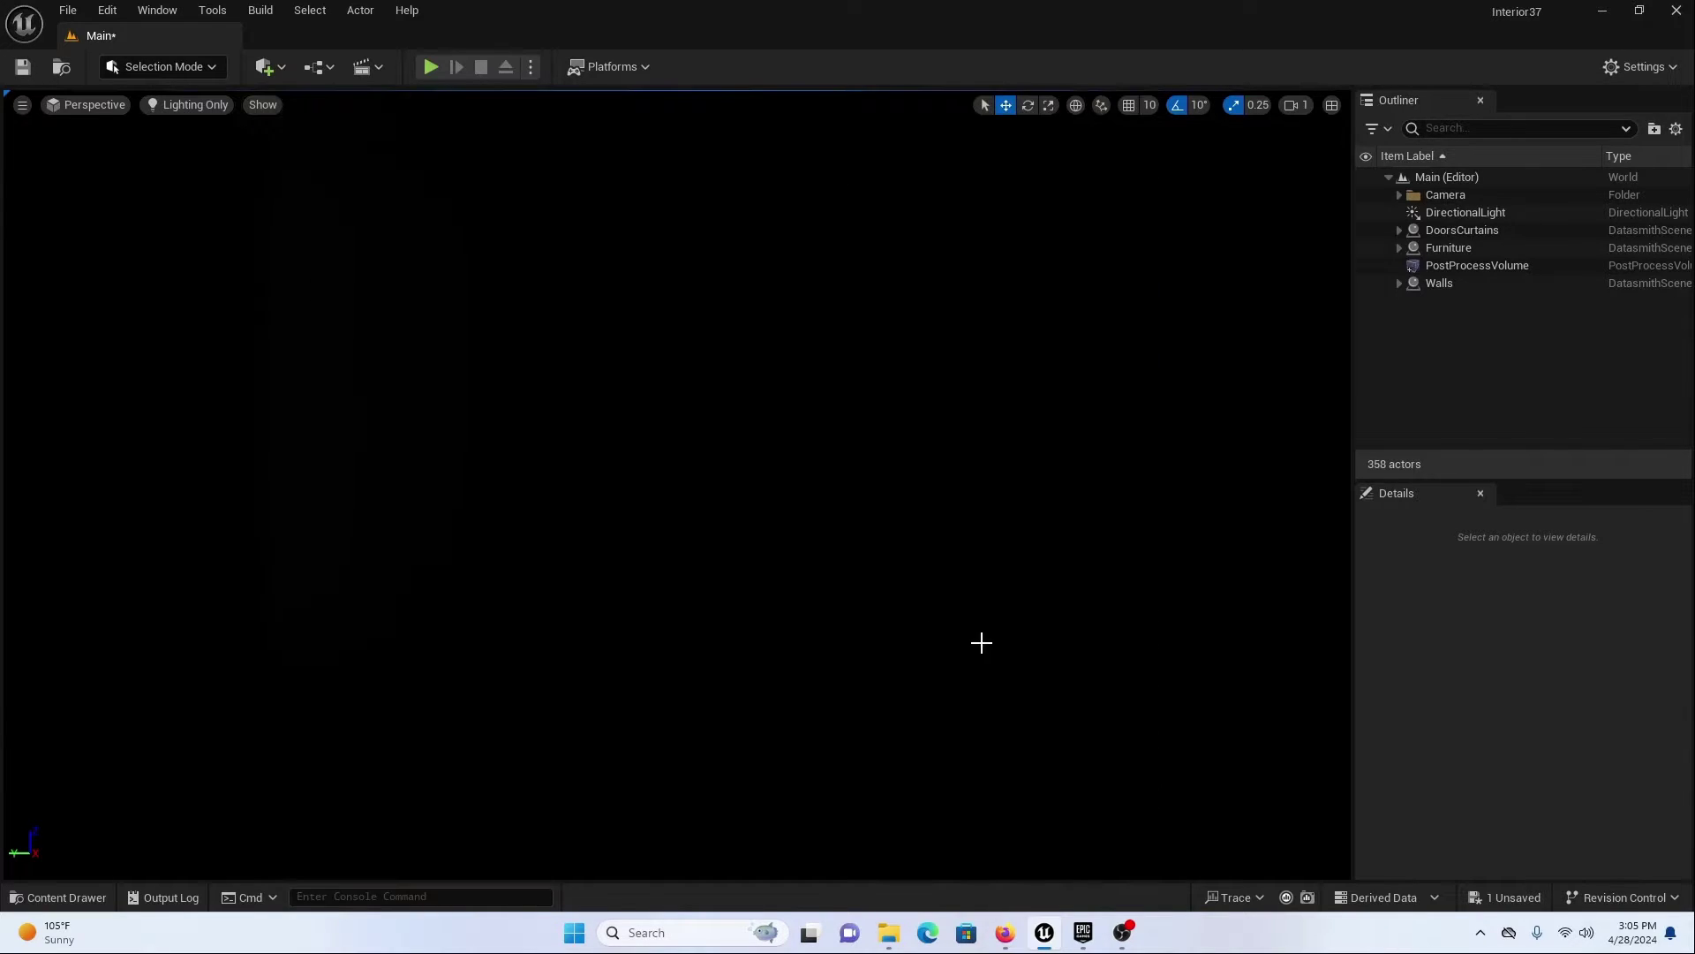
{"action": "scroll", "coordinate": [821, 664], "scroll_direction": "down", "scroll_amount": 10}
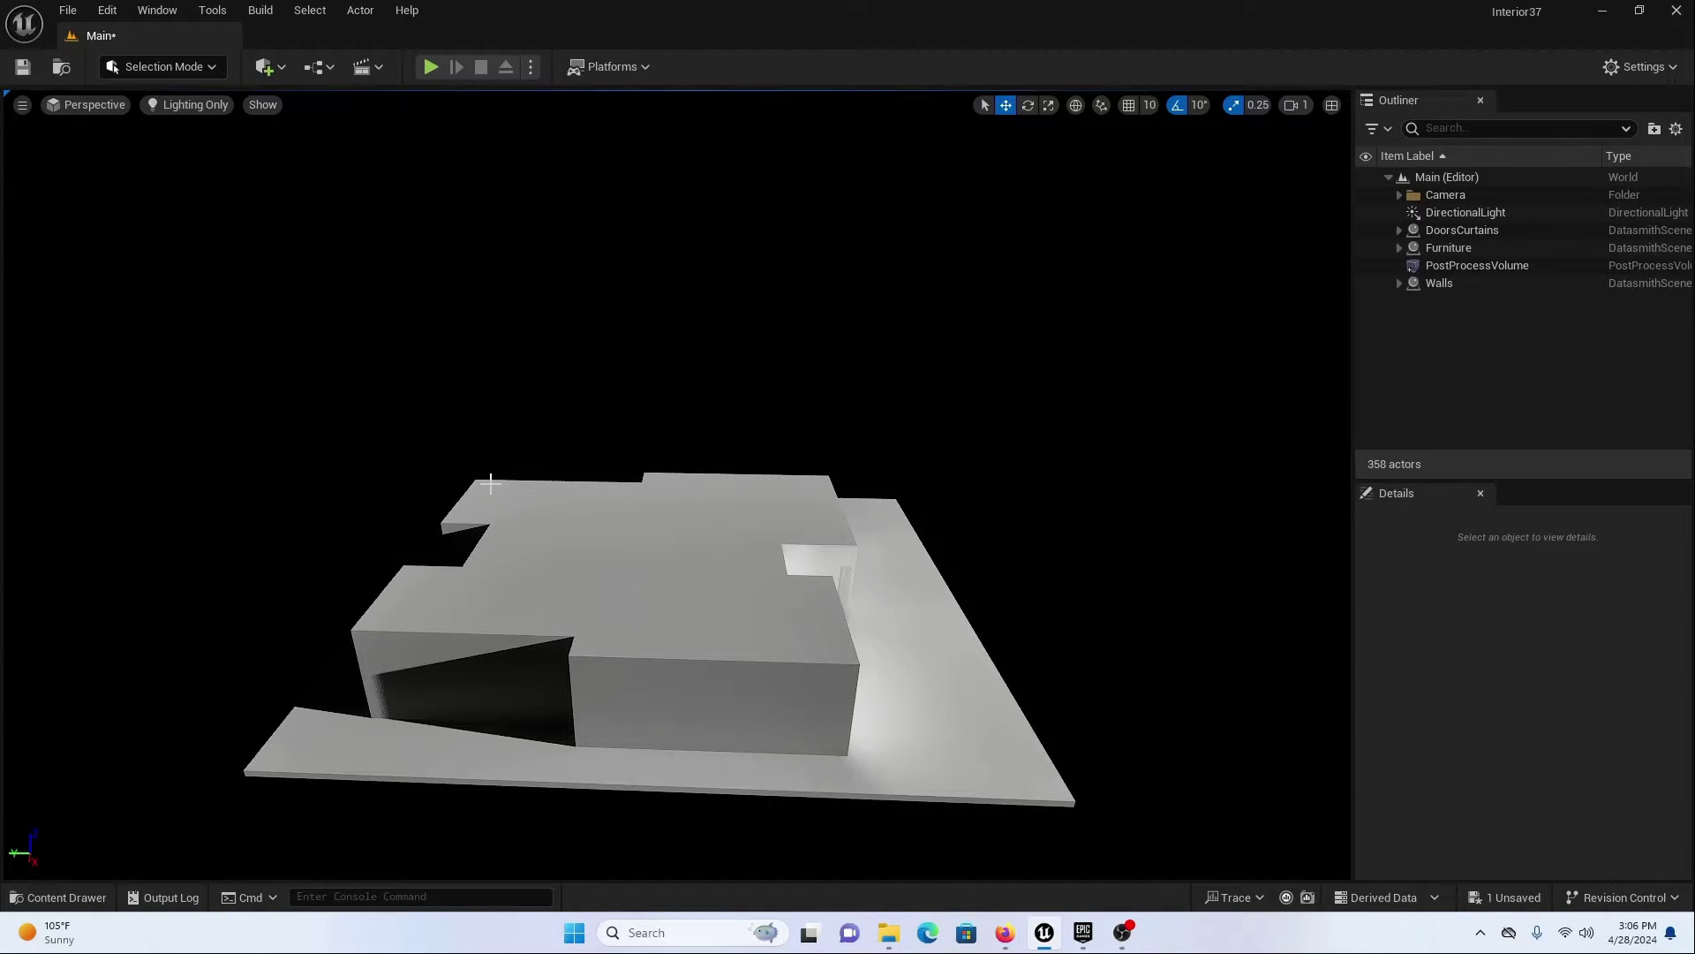
{"action": "left_click", "coordinate": [273, 69]}
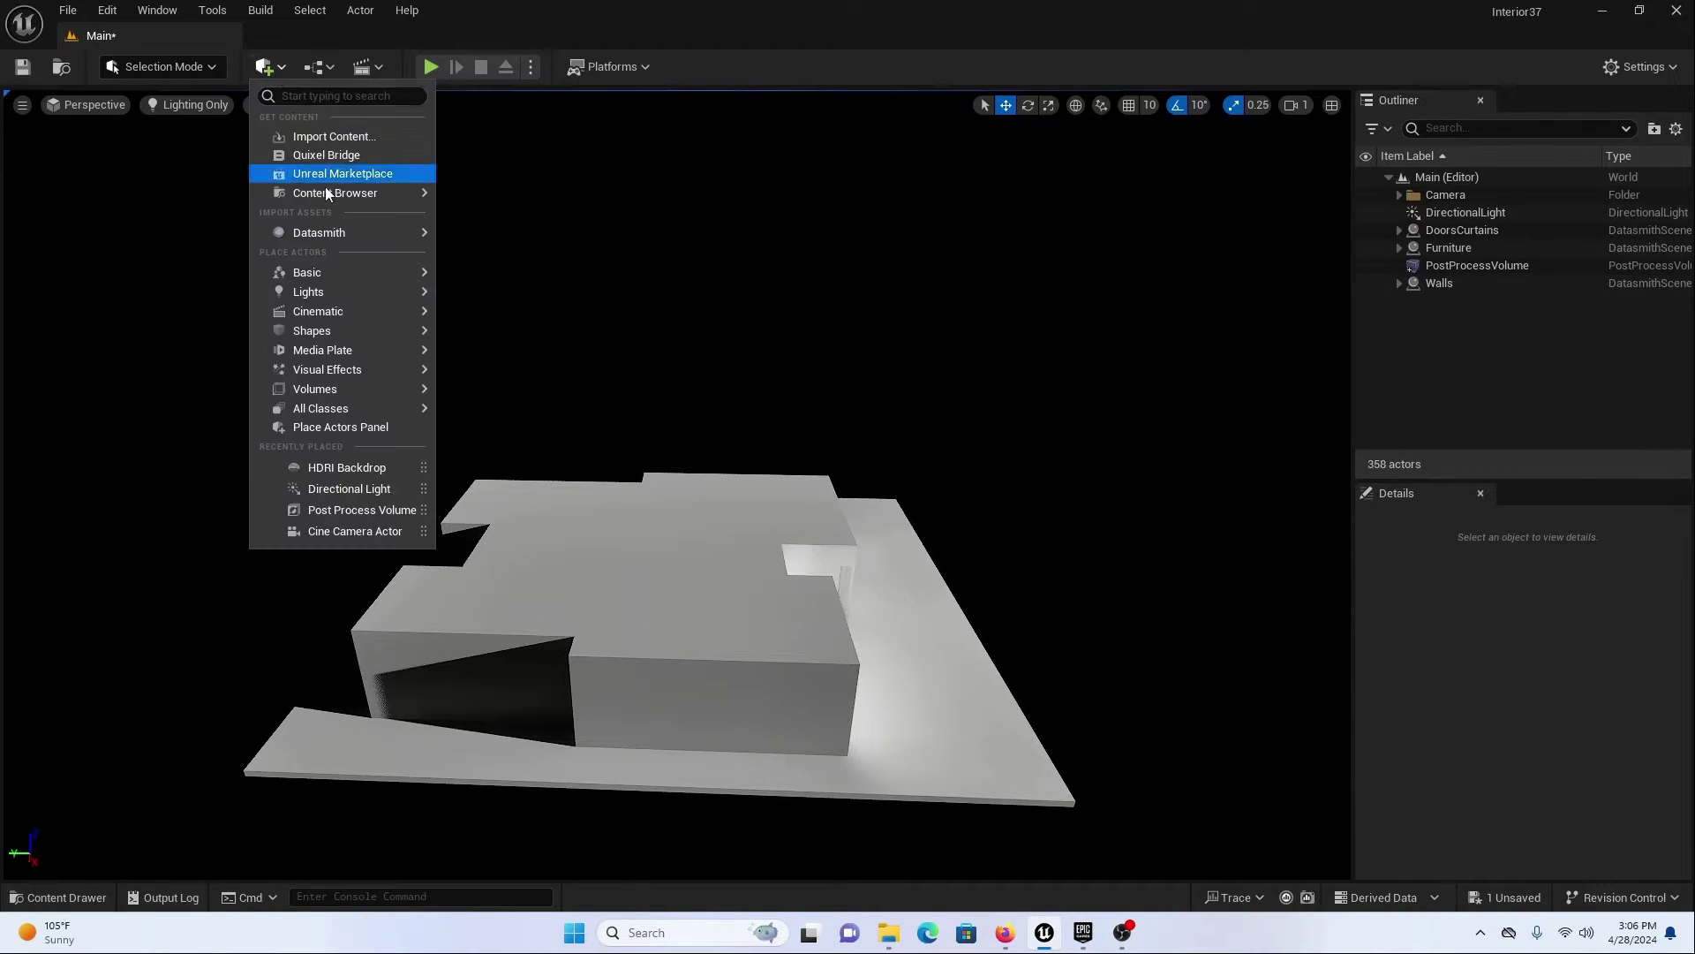
{"action": "mouse_move", "coordinate": [374, 284]}
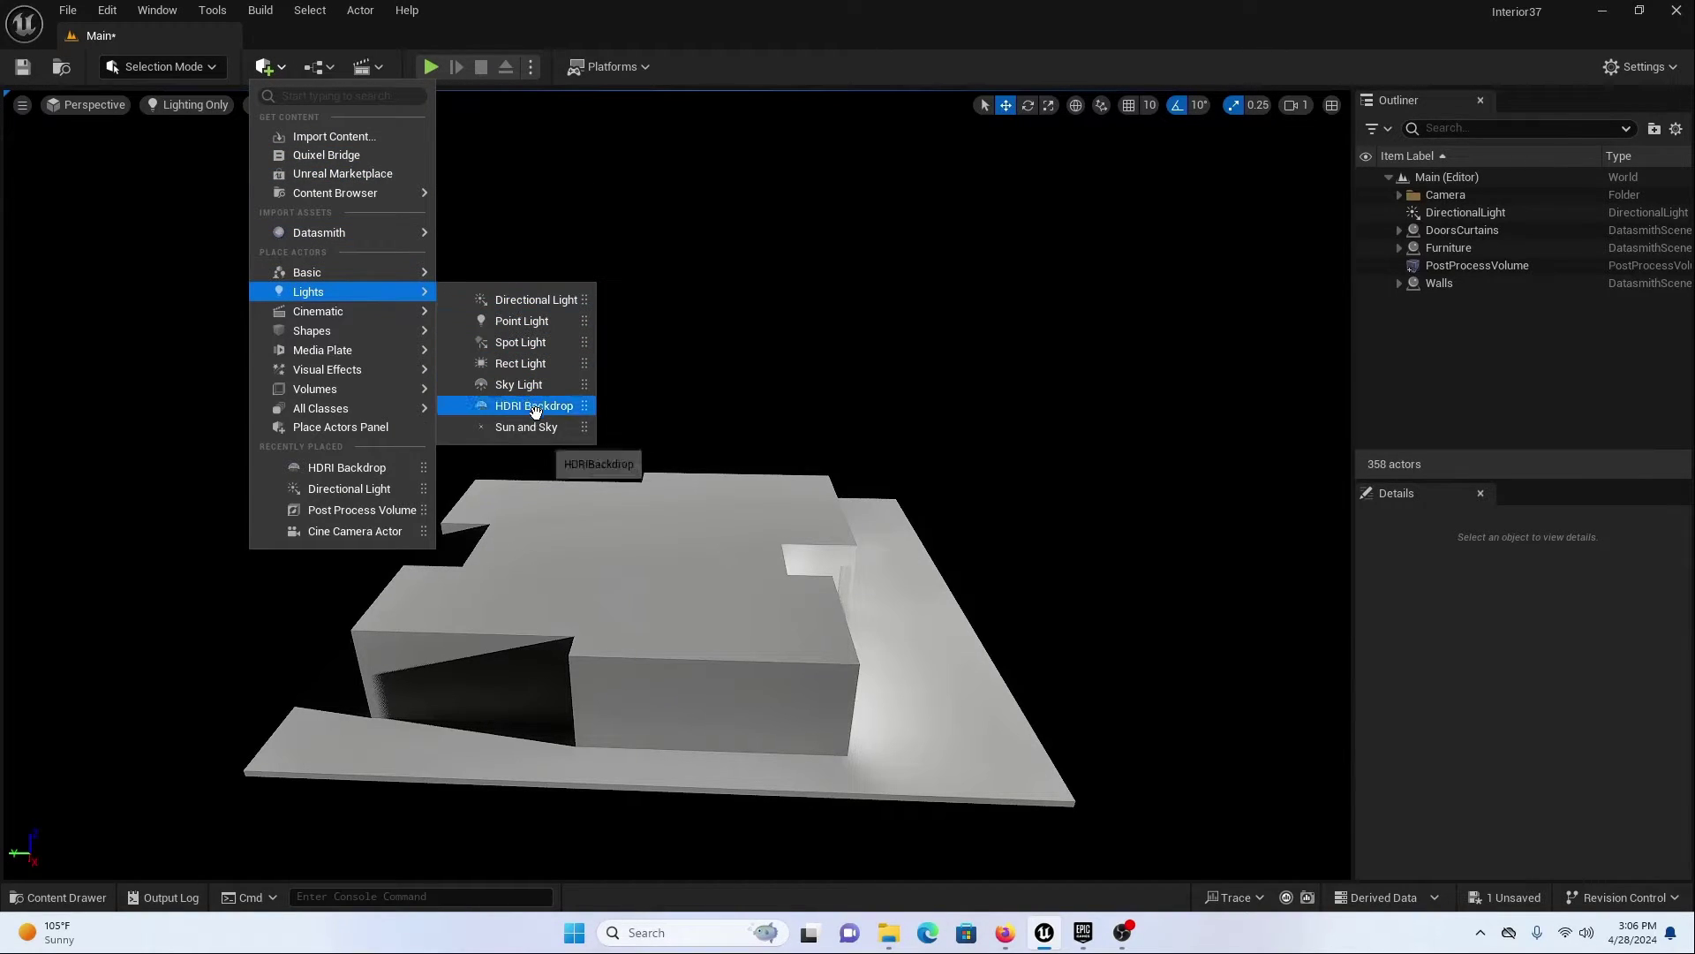
{"action": "mouse_move", "coordinate": [529, 405]}
{"action": "left_mouse_down"}
{"action": "mouse_move", "coordinate": [516, 414]}
{"action": "mouse_move", "coordinate": [538, 410]}
{"action": "left_mouse_up"}
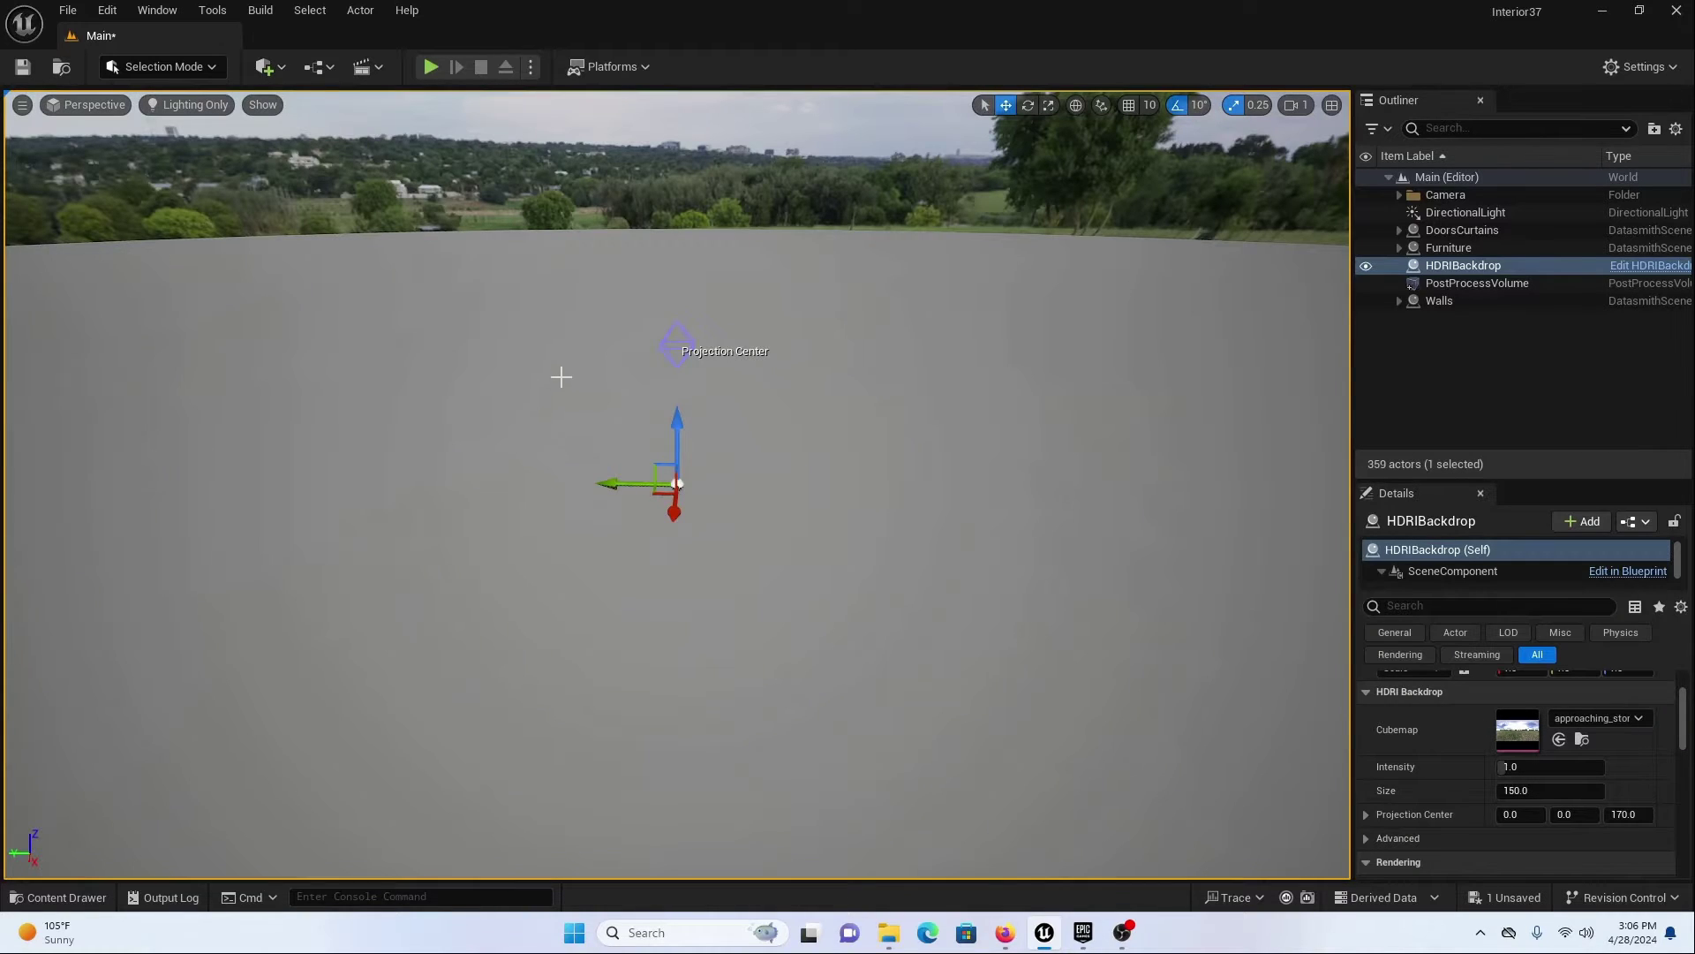
- Lower the HDRI Backdrop vertically until its ground surface meets the base of the building
{"action": "right_click_drag", "start_coordinate": [474, 423], "coordinate": [477, 468]}
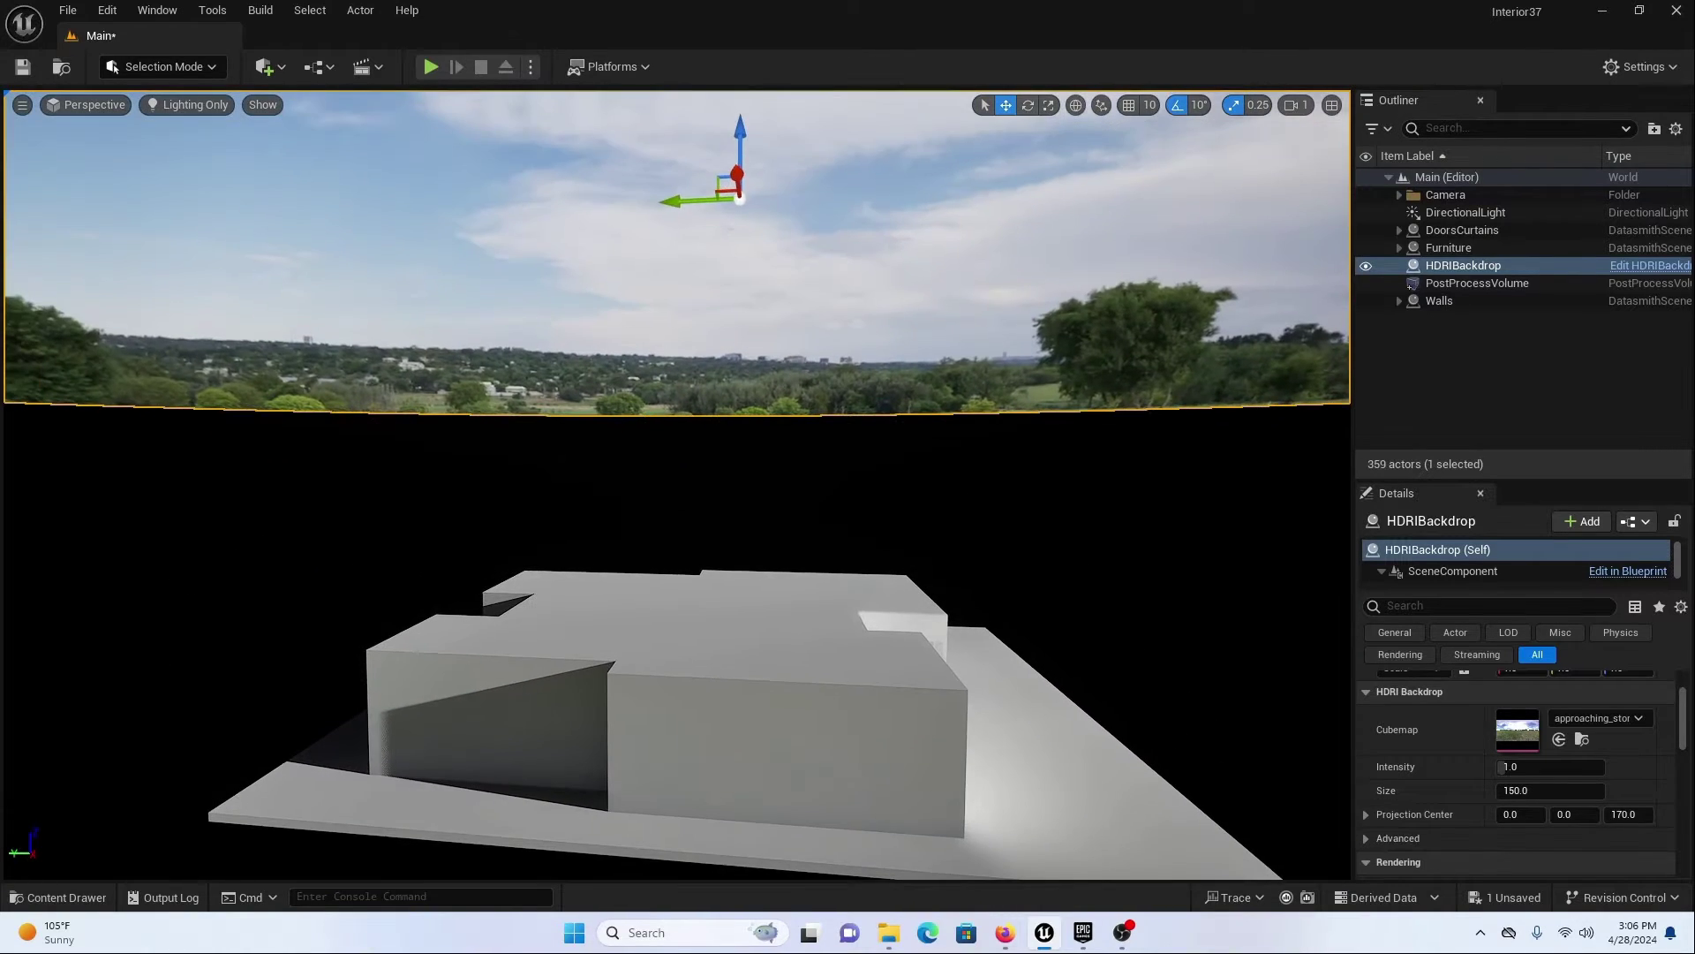
{"action": "scroll", "coordinate": [722, 226], "scroll_direction": "down", "scroll_amount": 3}
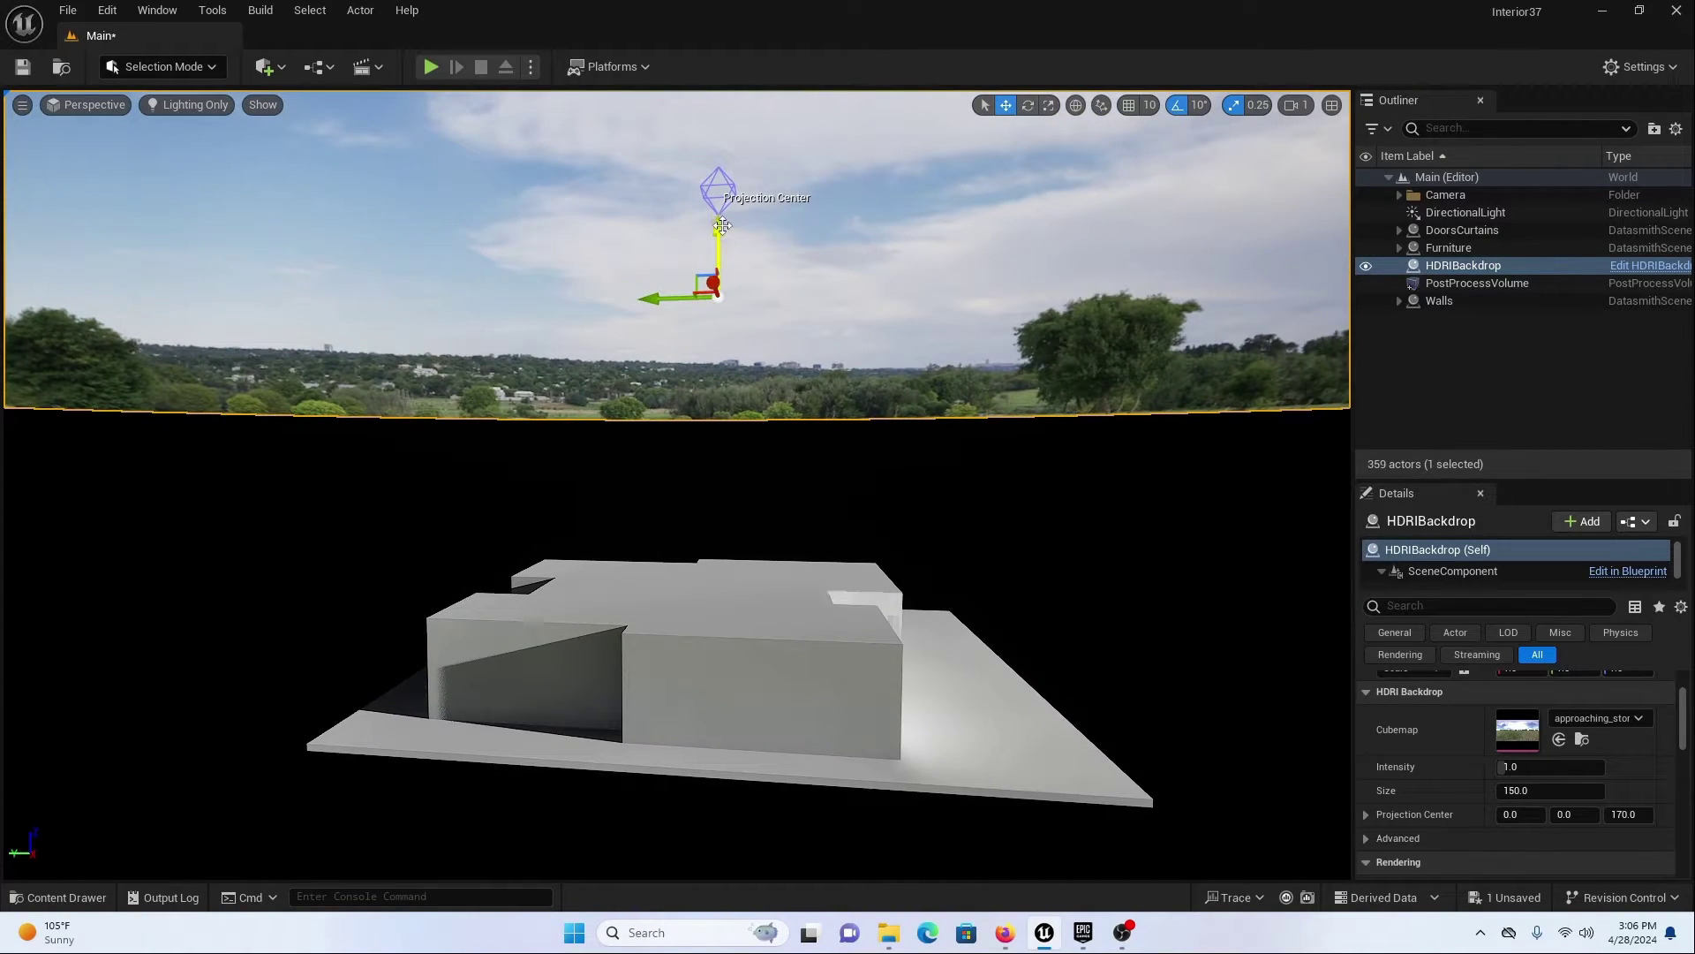
{"action": "left_click_drag", "start_coordinate": [722, 226], "coordinate": [716, 855]}
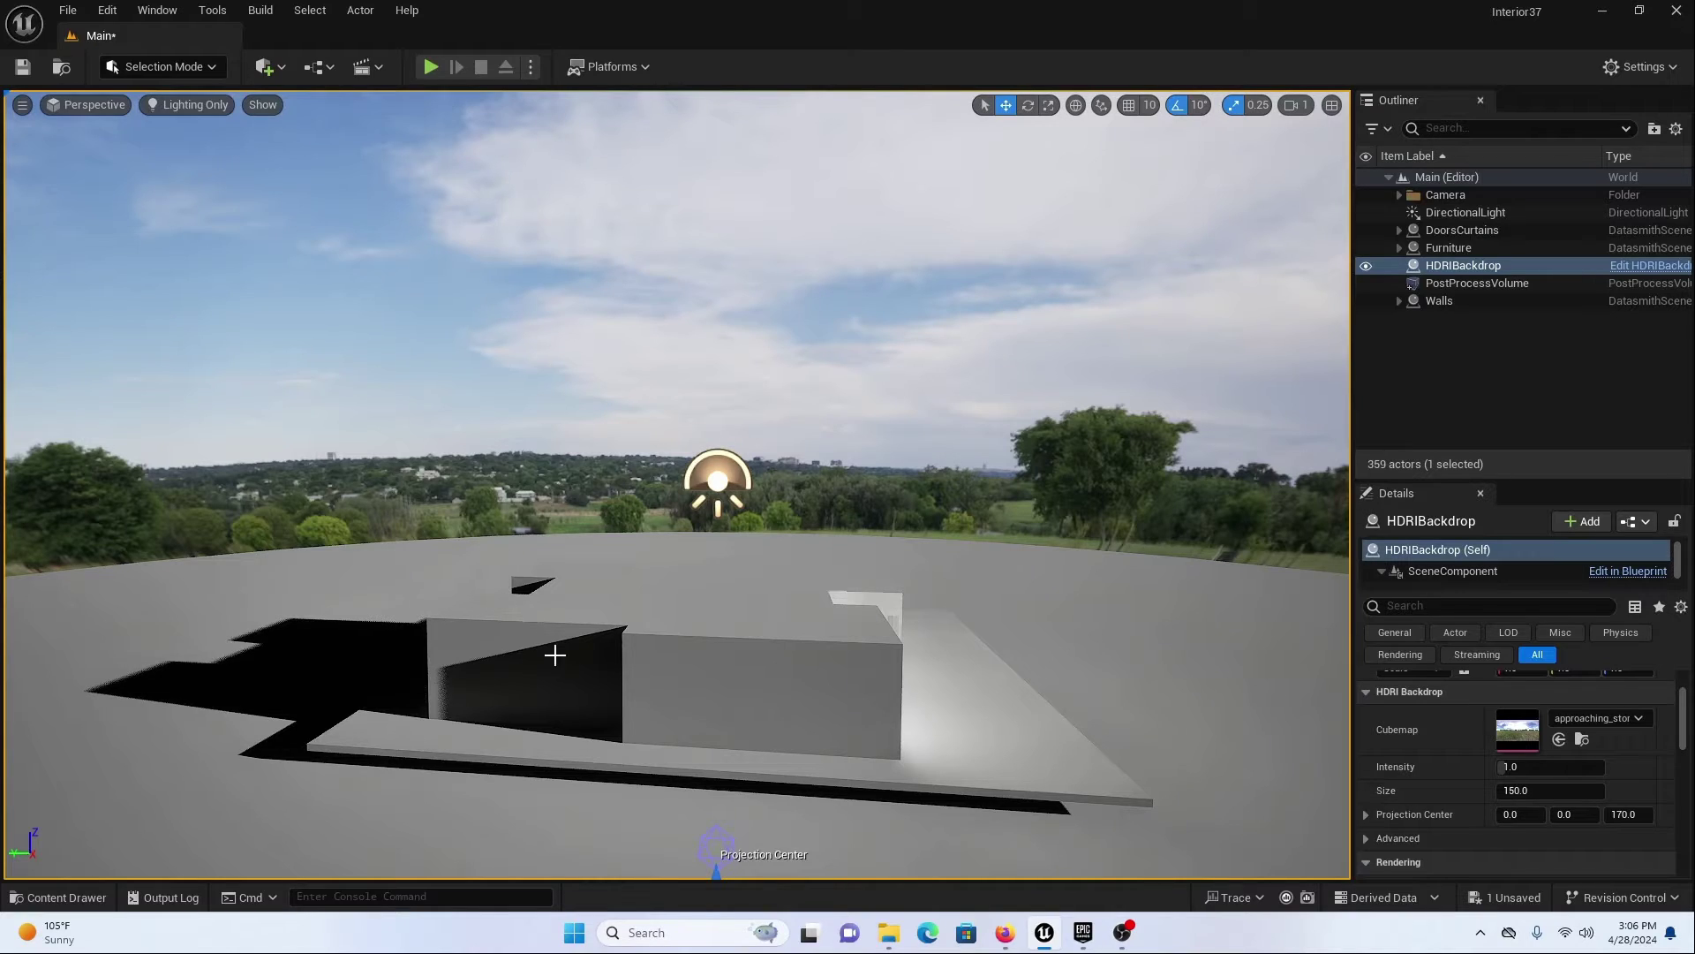
- Set the HDRI Backdrop's size to 15000 and view the room through CineCameraActor
{"action": "left_click", "coordinate": [1573, 792]}
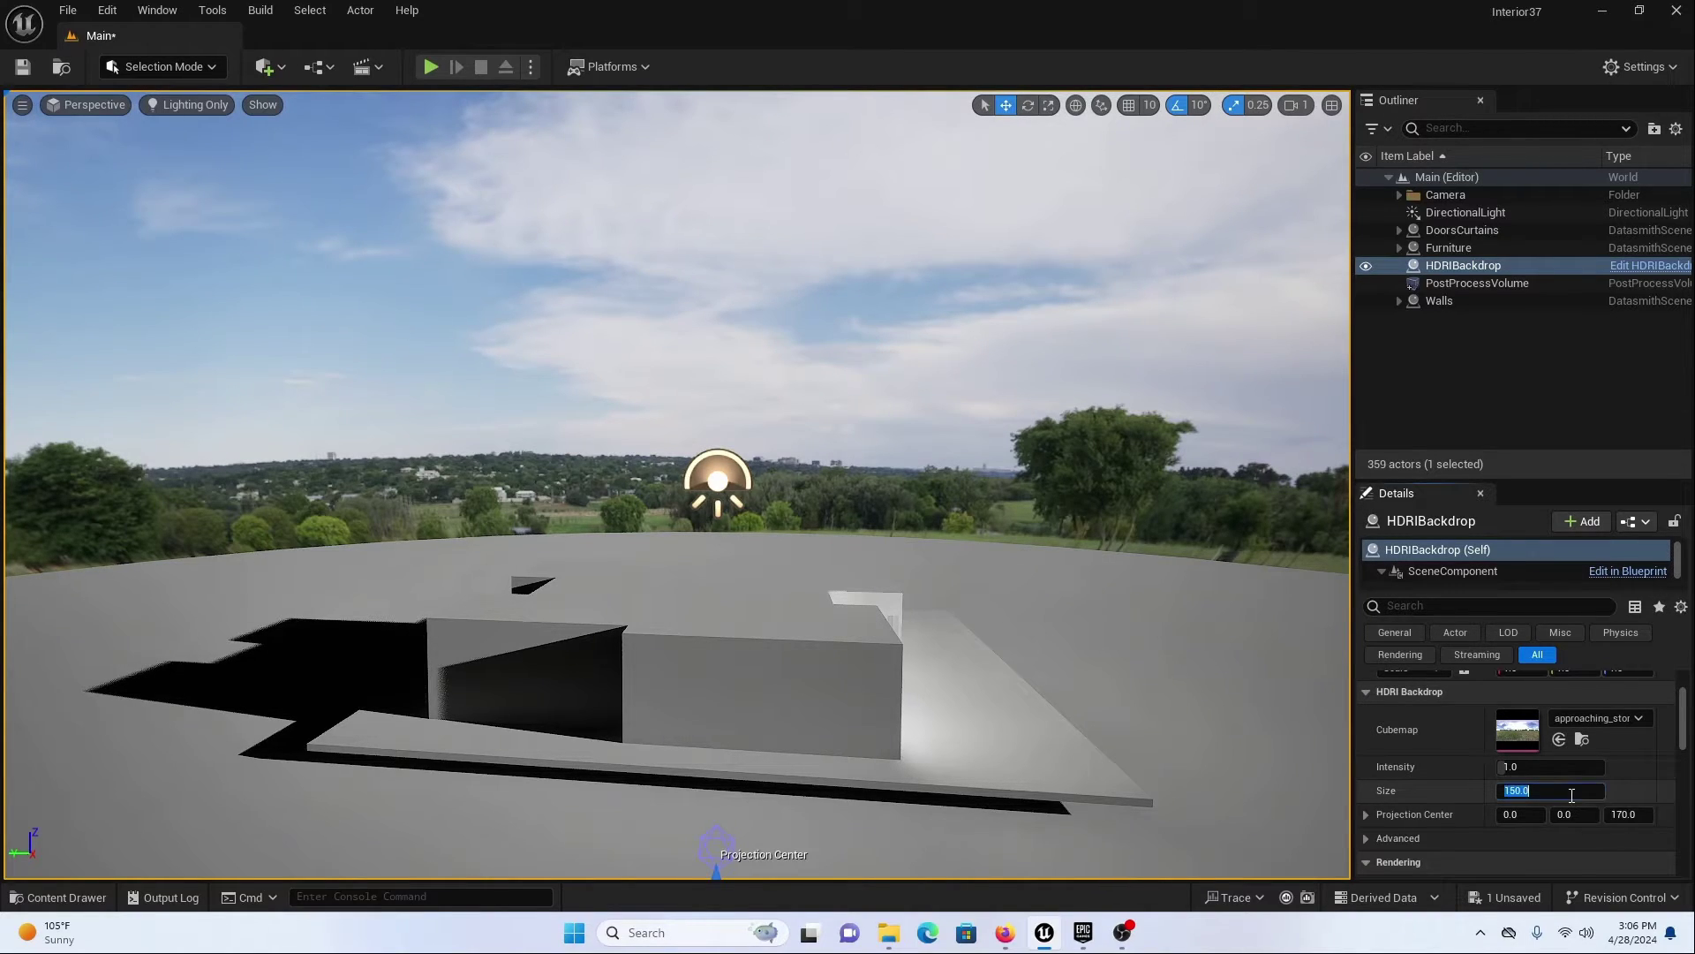
{"action": "type", "text": "15"}
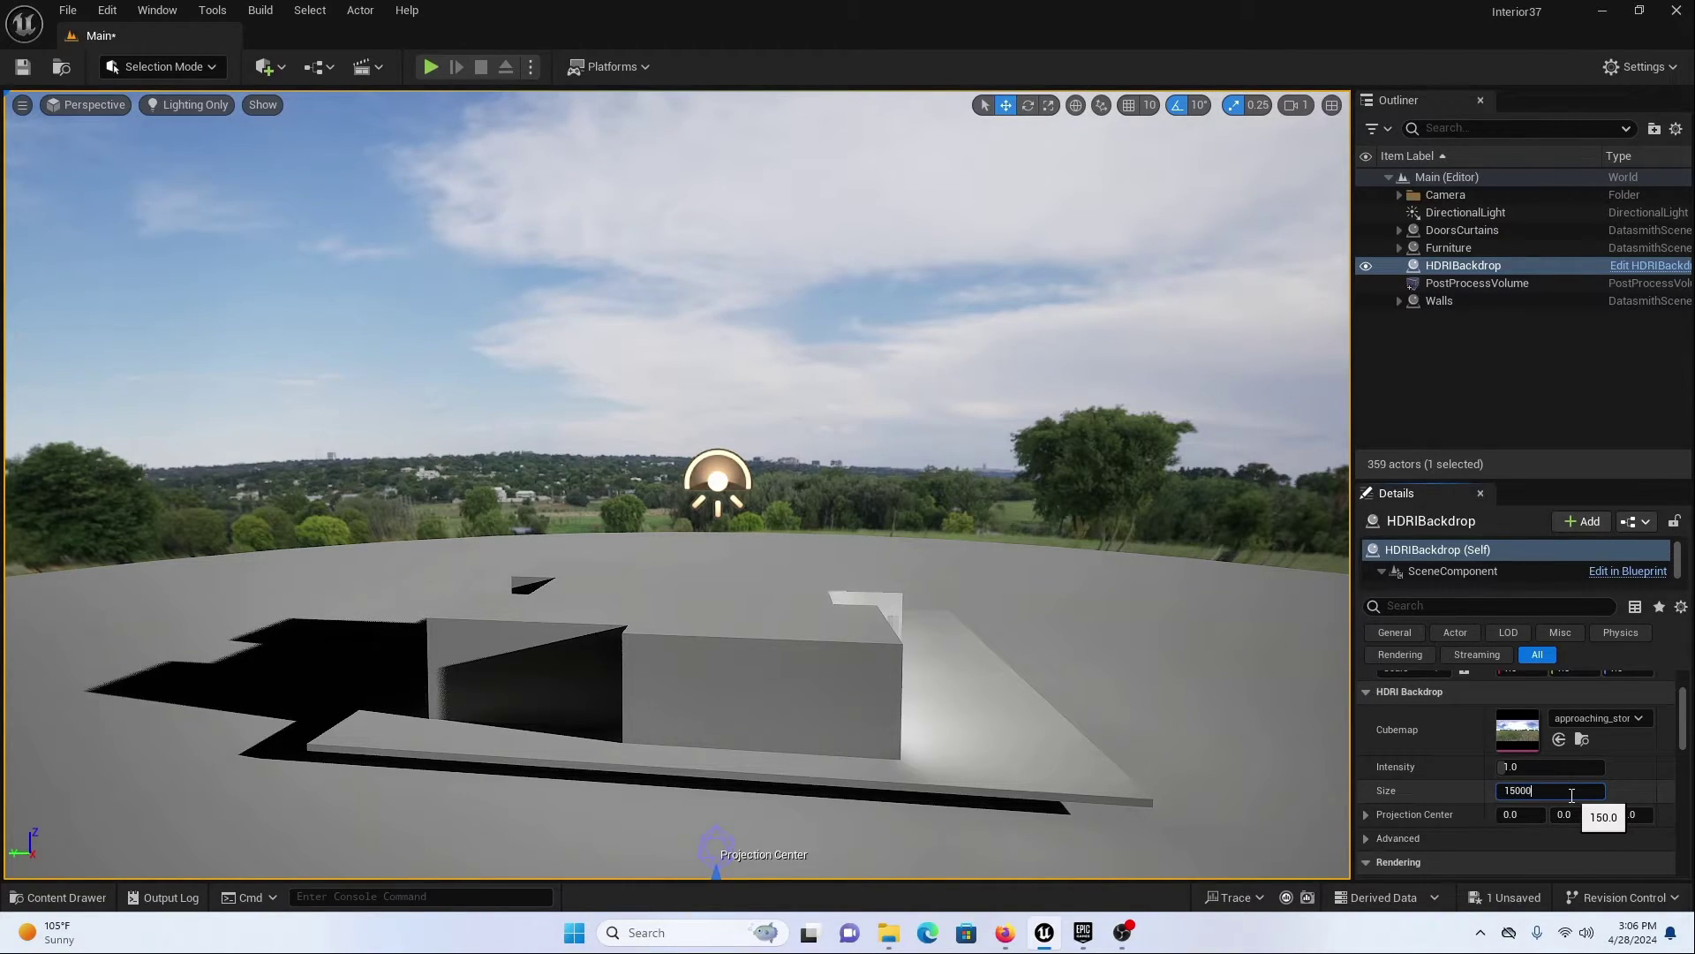
{"action": "type", "text": "000"}
{"action": "key", "text": "Return"}
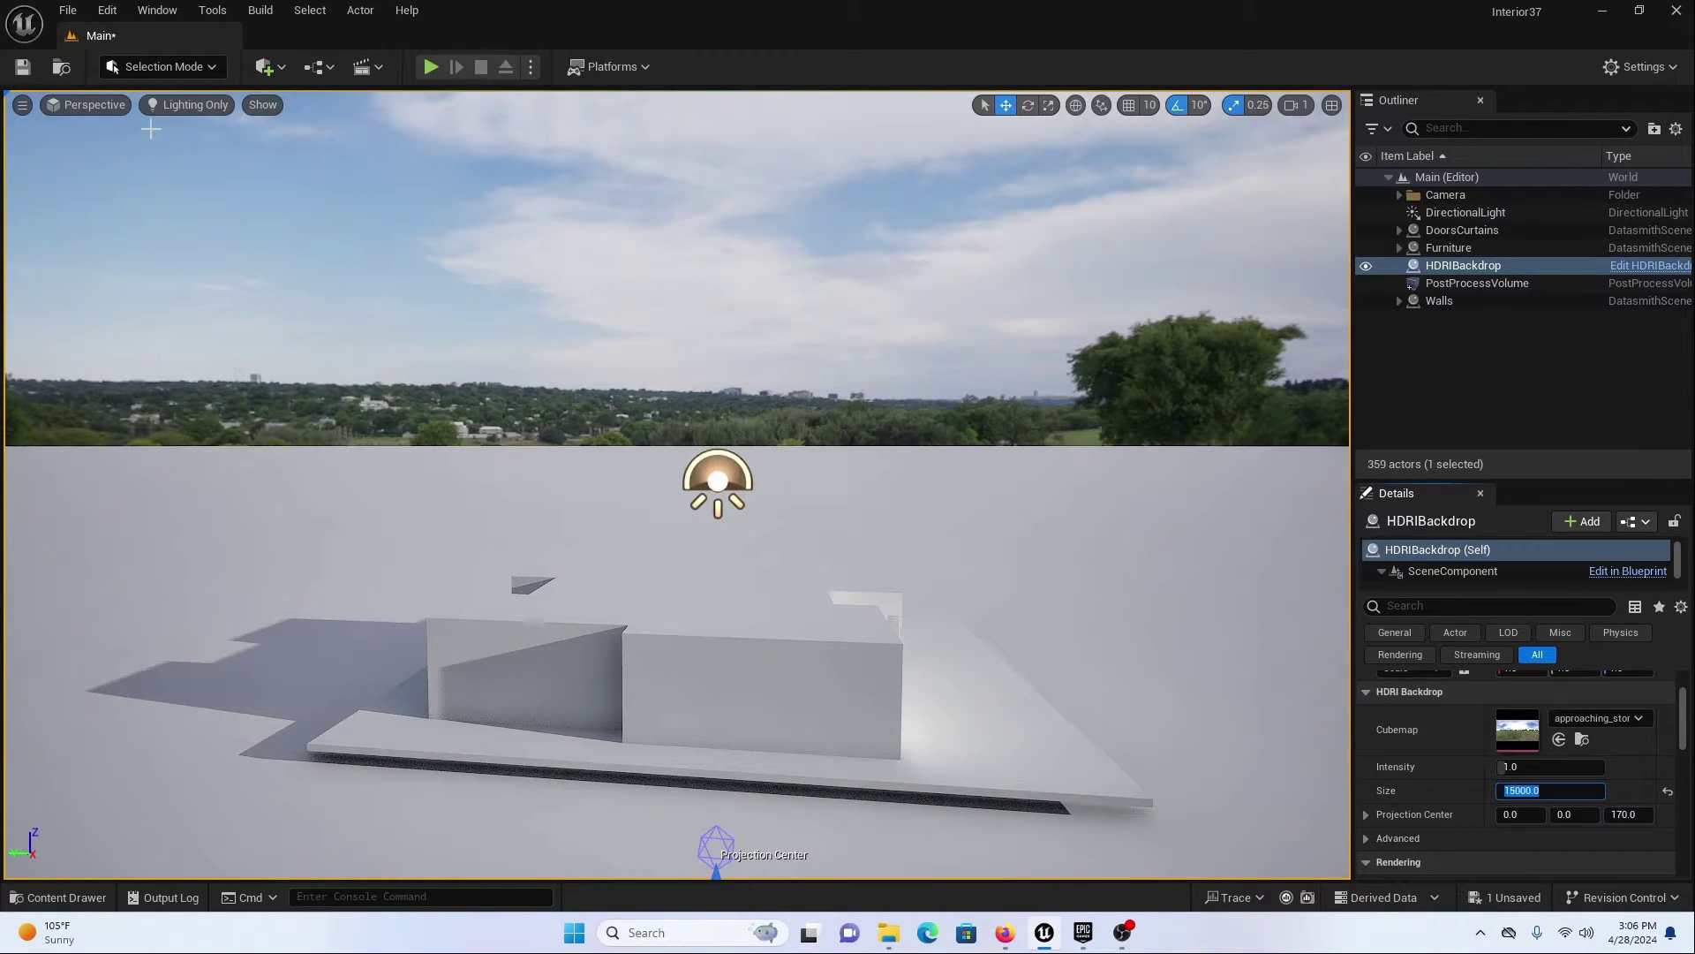
{"action": "left_click", "coordinate": [93, 105]}
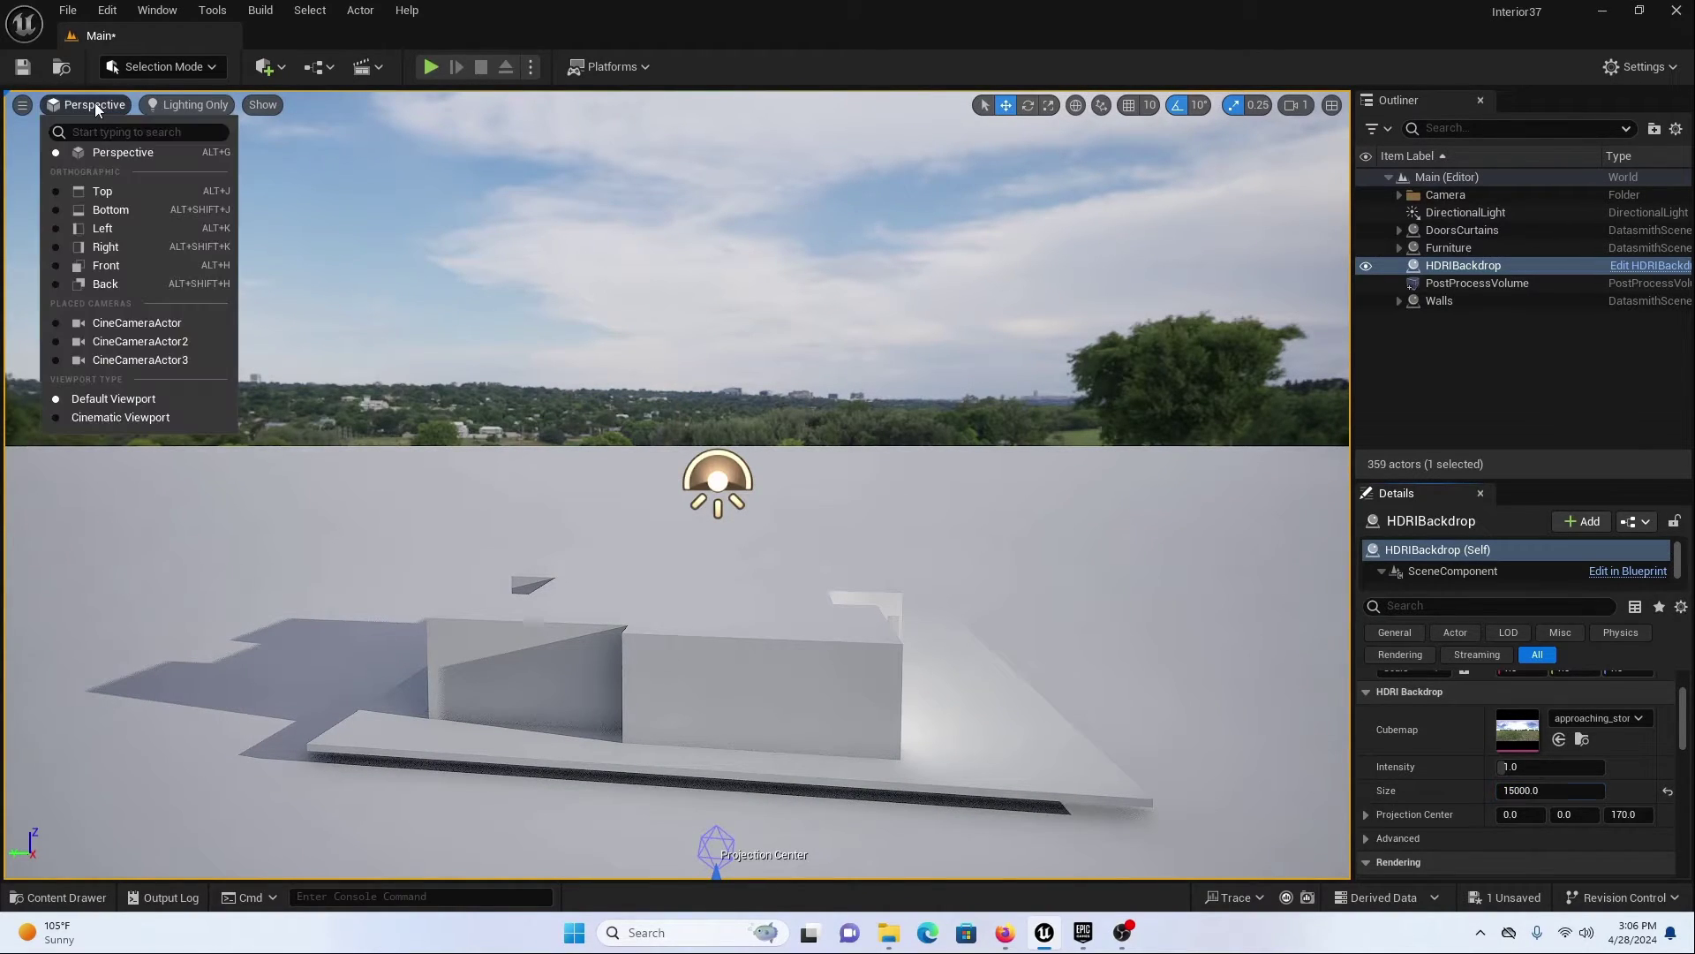
{"action": "left_click", "coordinate": [118, 321]}
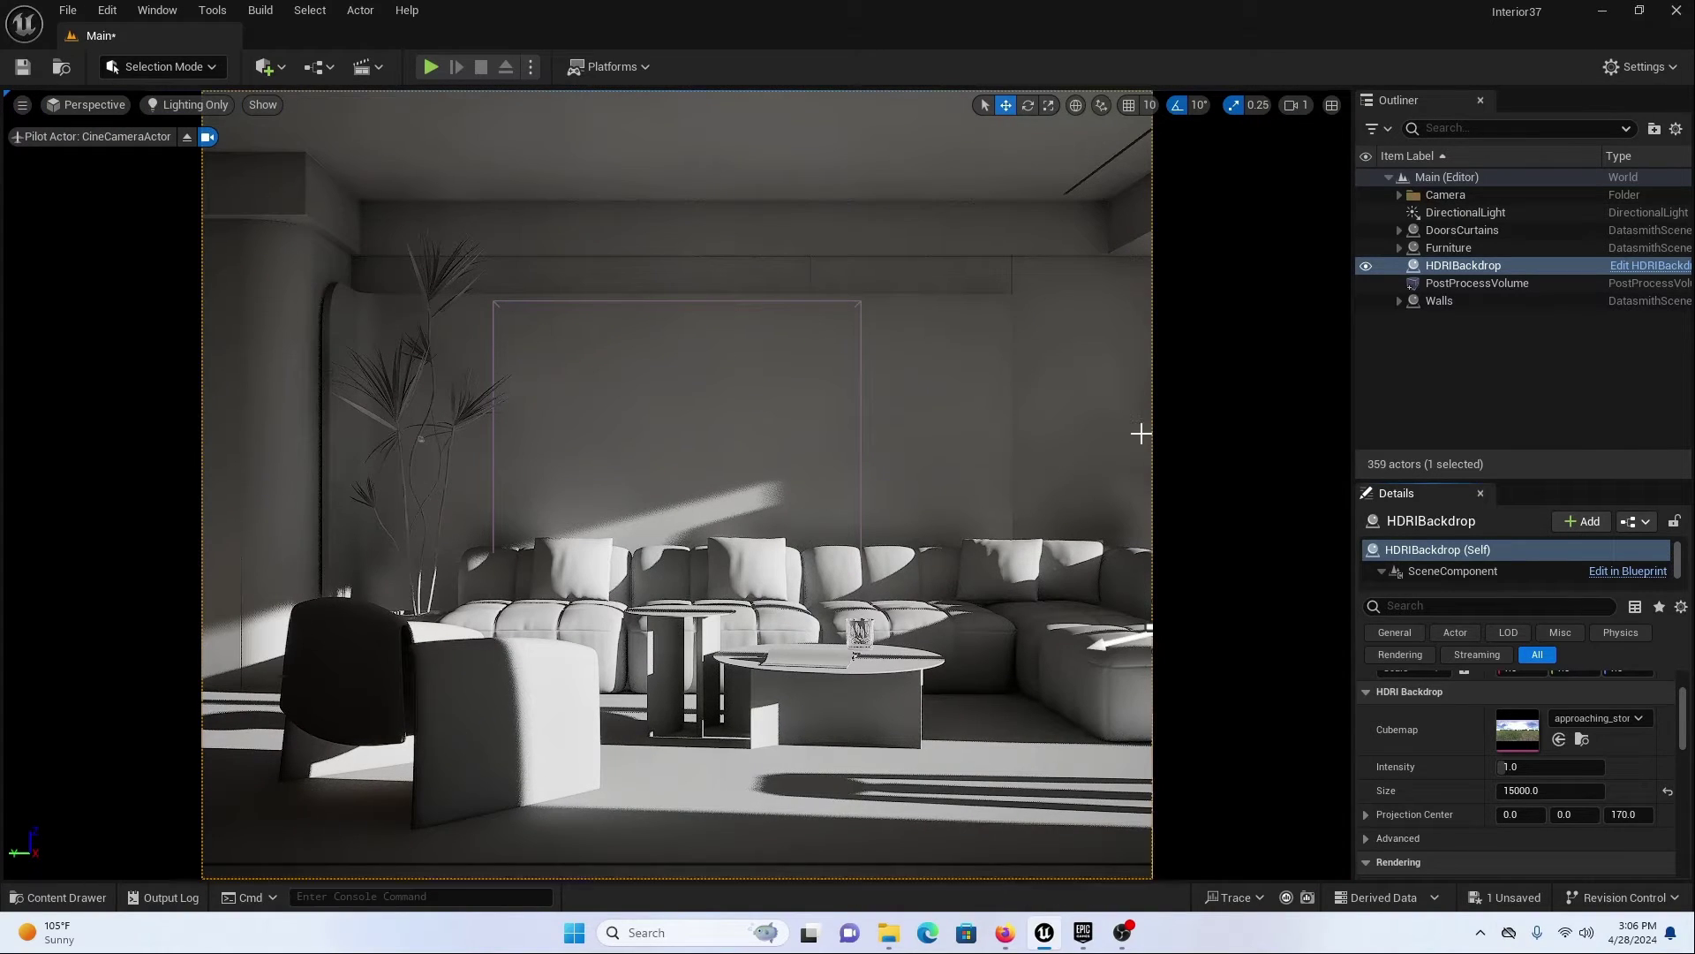
- Change the source type of the HDRI Backdrop's Skylight component to SLS Specified Cubemap
{"action": "scroll", "coordinate": [1466, 574], "scroll_direction": "down", "scroll_amount": 2}
{"action": "left_click", "coordinate": [1465, 575]}
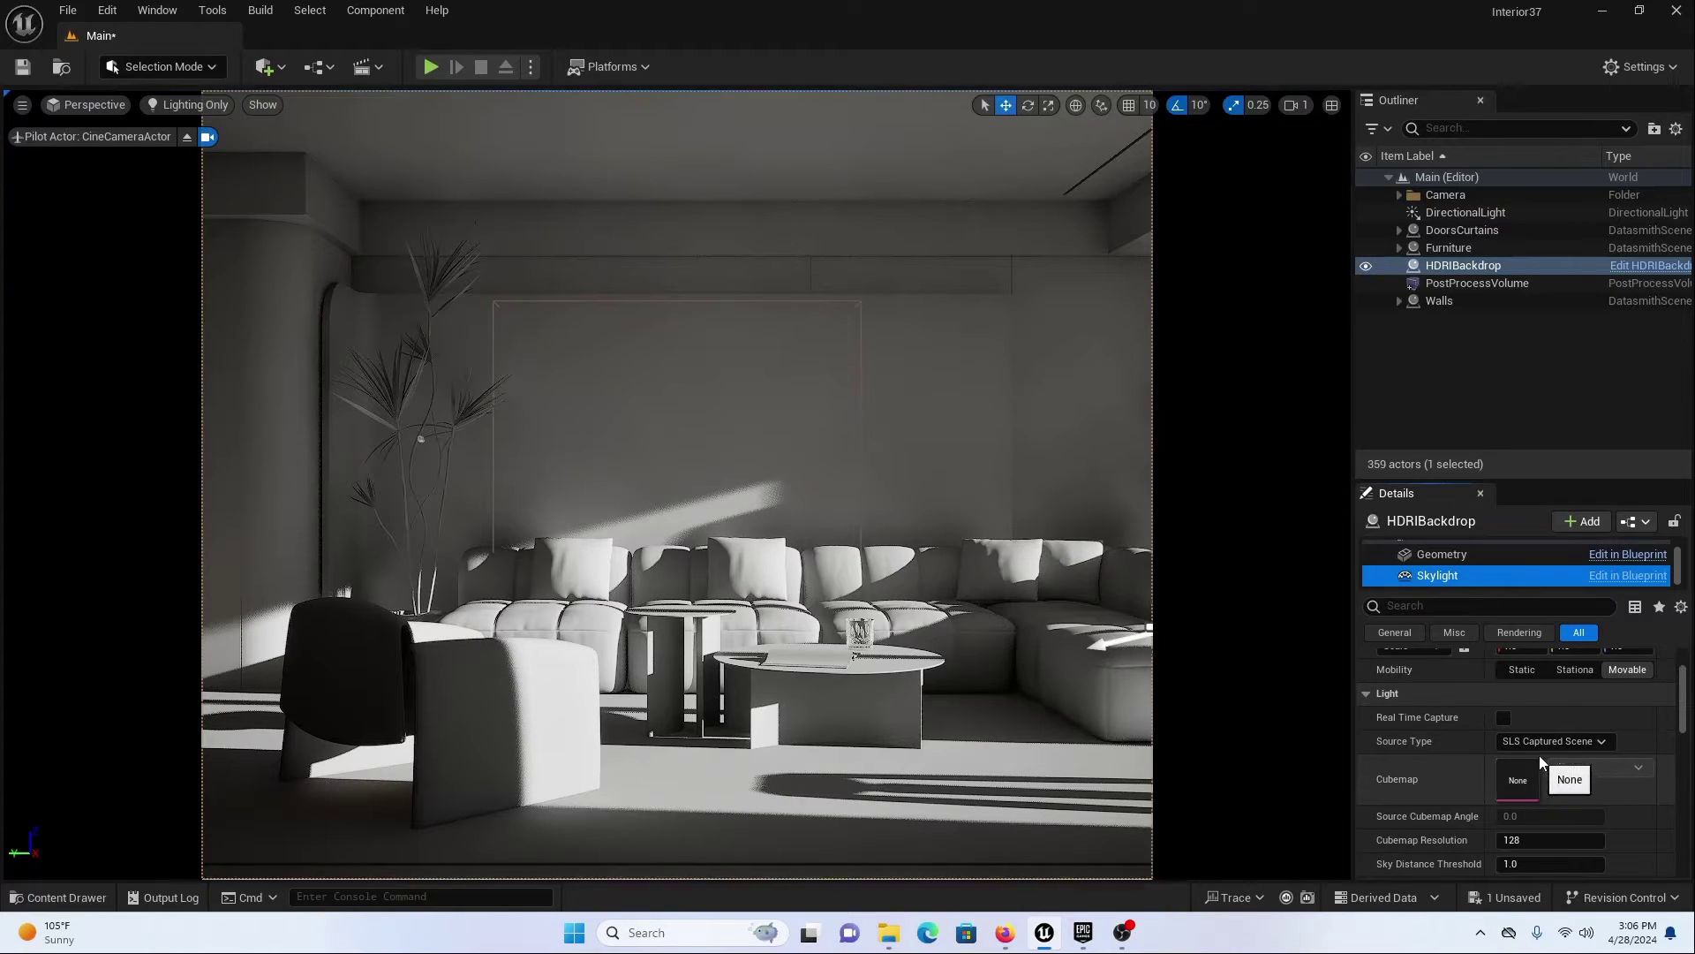
{"action": "left_click", "coordinate": [1557, 746]}
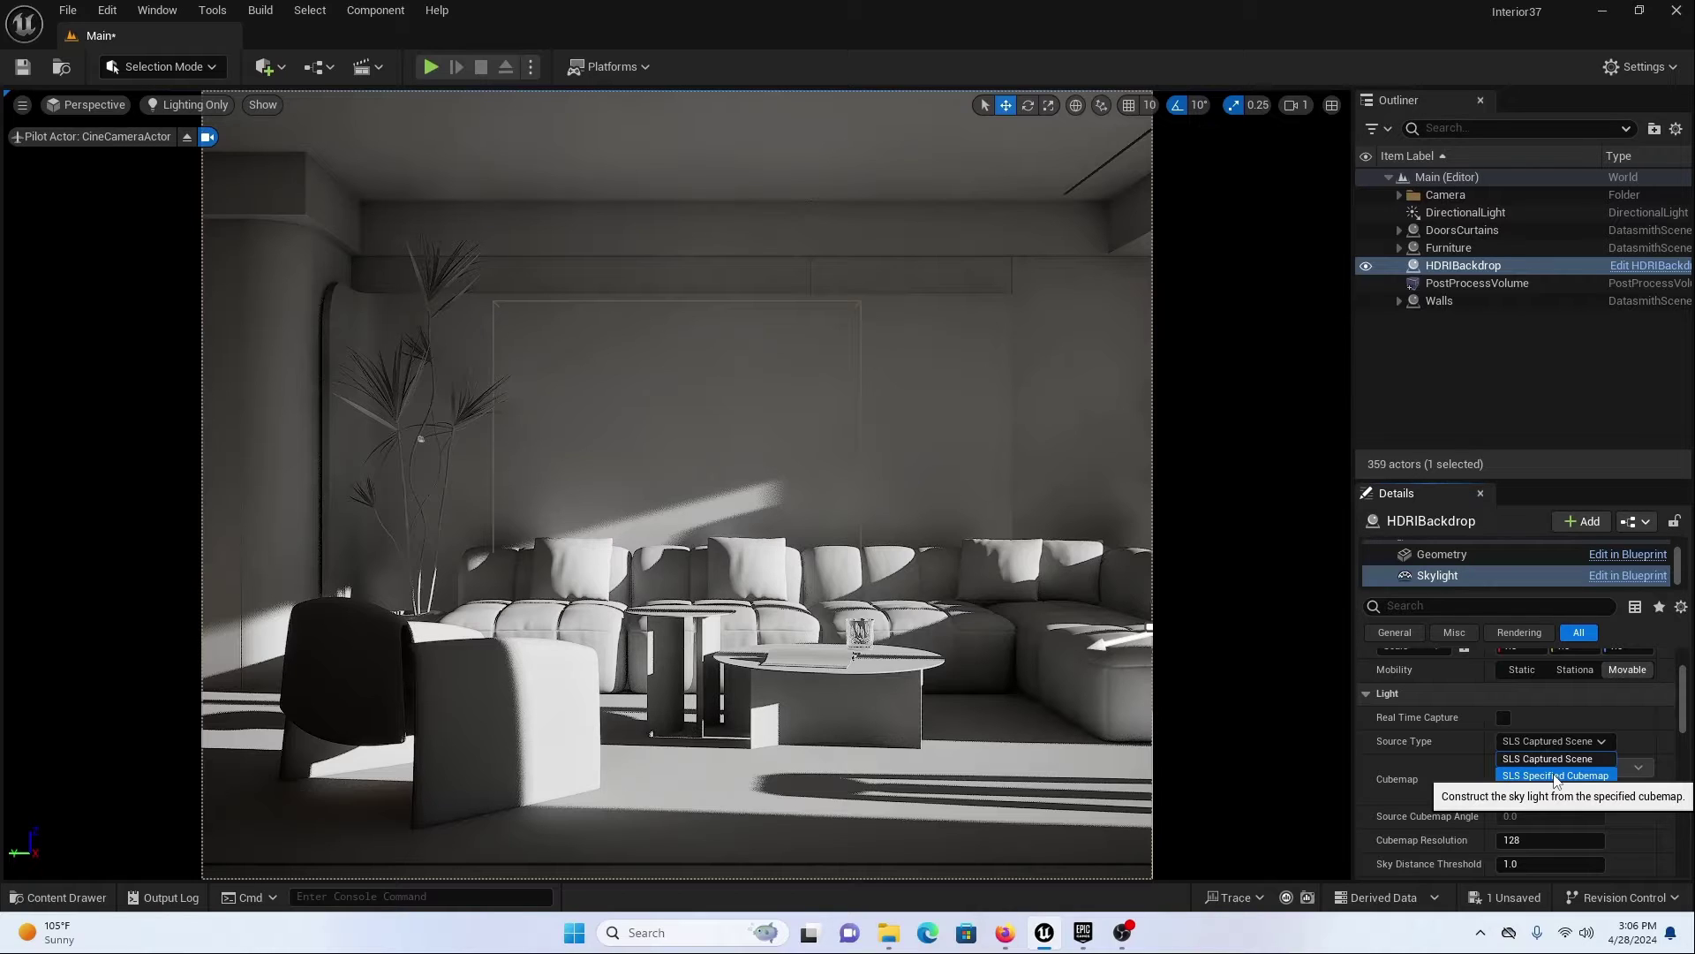
{"action": "left_click", "coordinate": [1555, 777]}
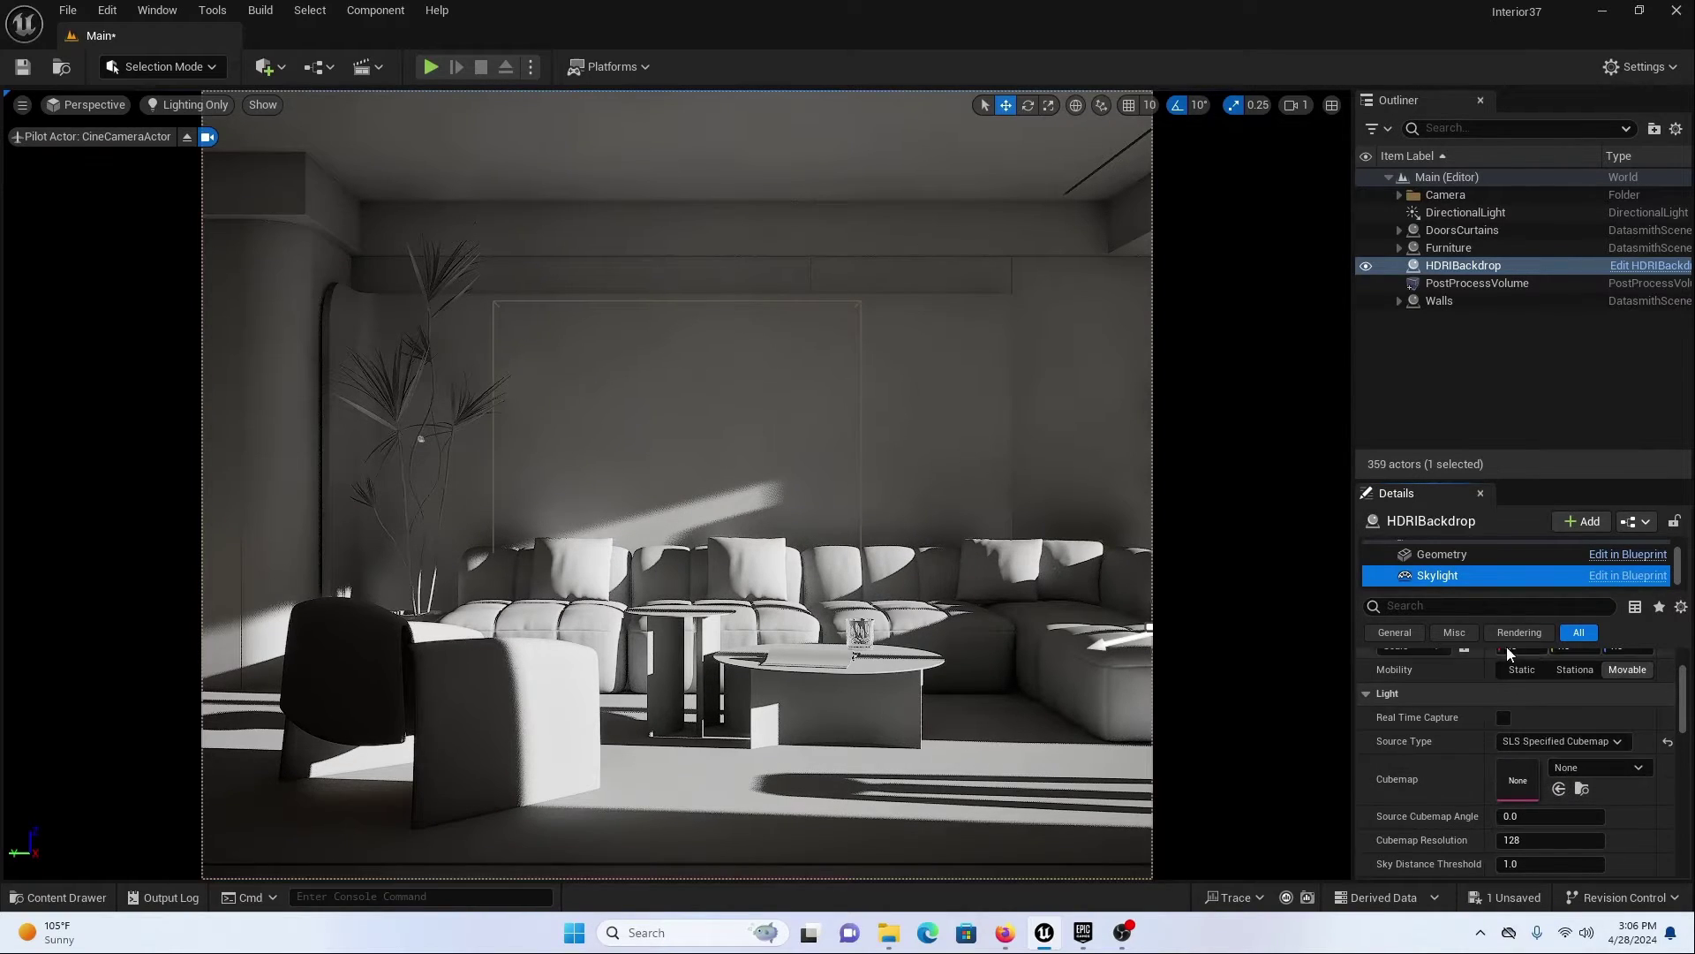
- Locate the backdrop's approaching_storm_4k cubemap in the project content and assign it as the Skylight component's cubemap
{"action": "scroll", "coordinate": [1432, 558], "scroll_direction": "up", "scroll_amount": 2}
{"action": "left_click", "coordinate": [1435, 551]}
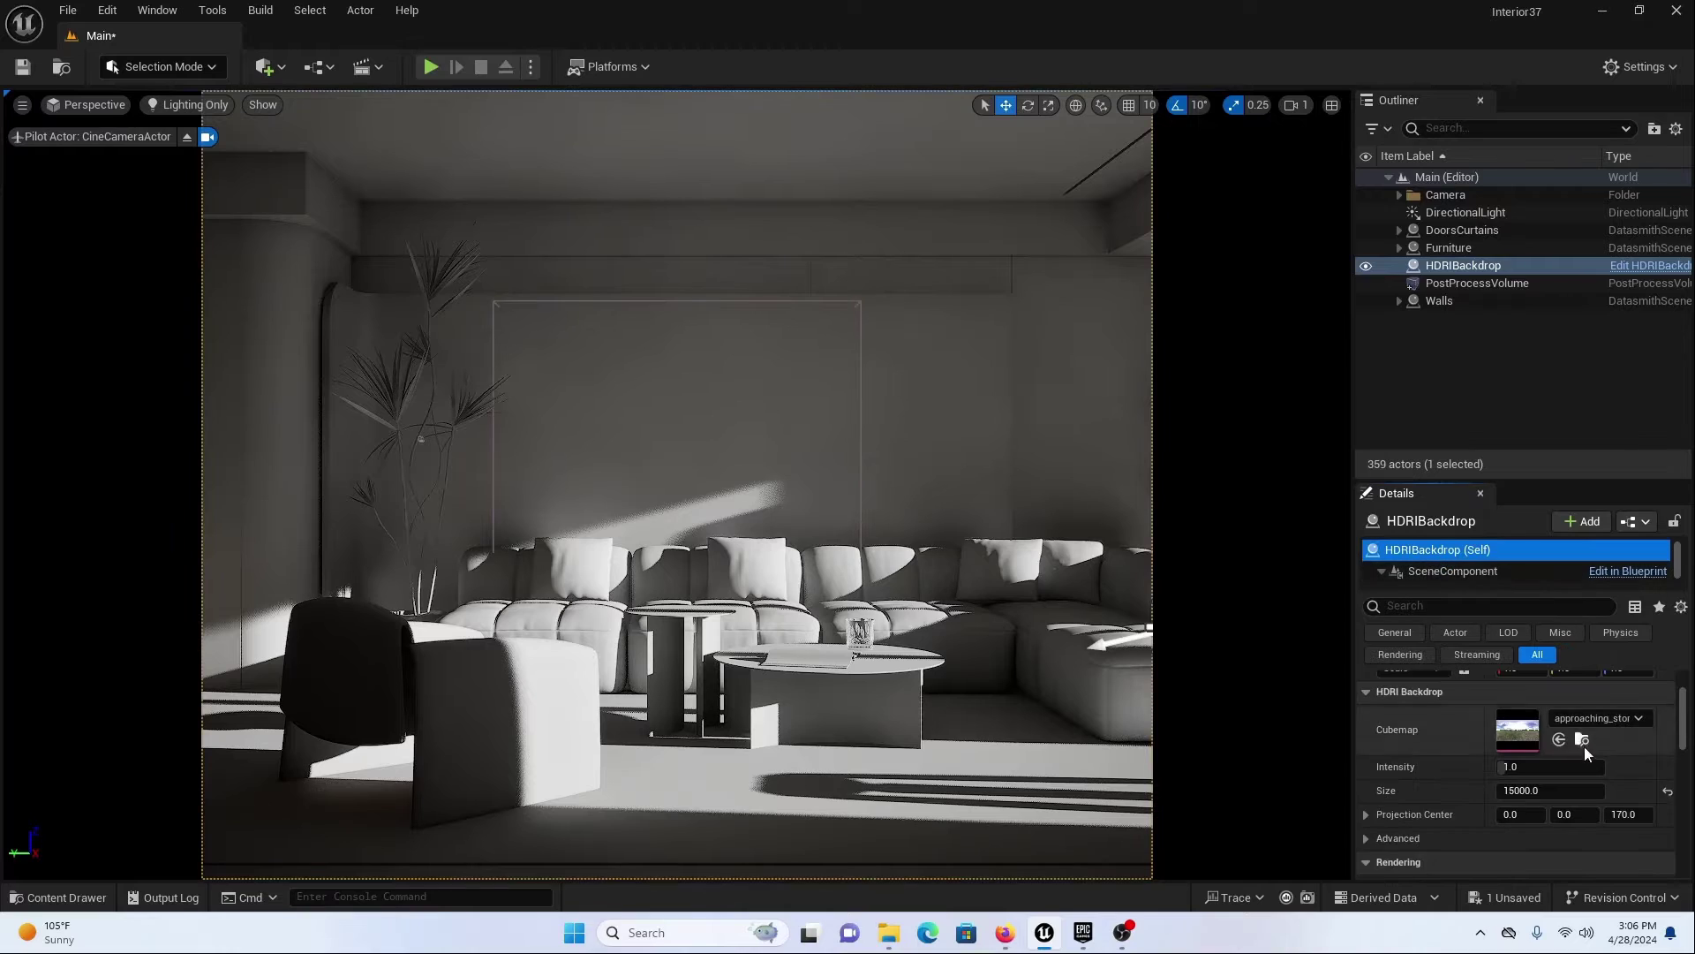
{"action": "left_click", "coordinate": [1582, 740]}
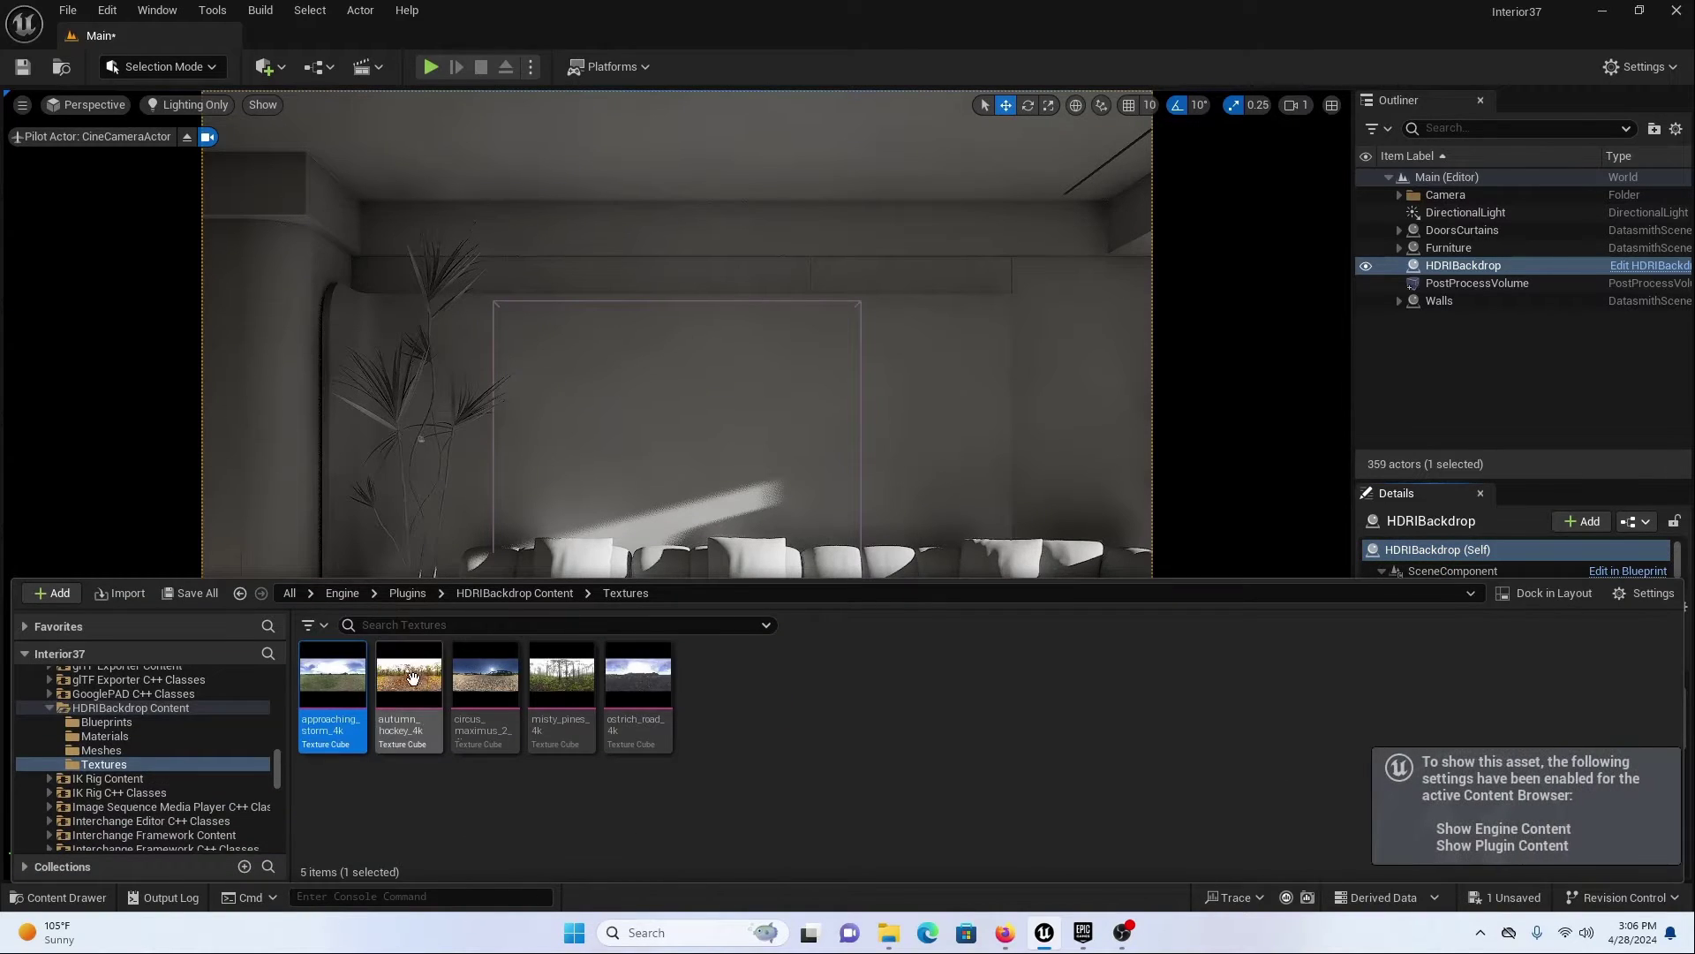
{"action": "left_click", "coordinate": [1412, 491]}
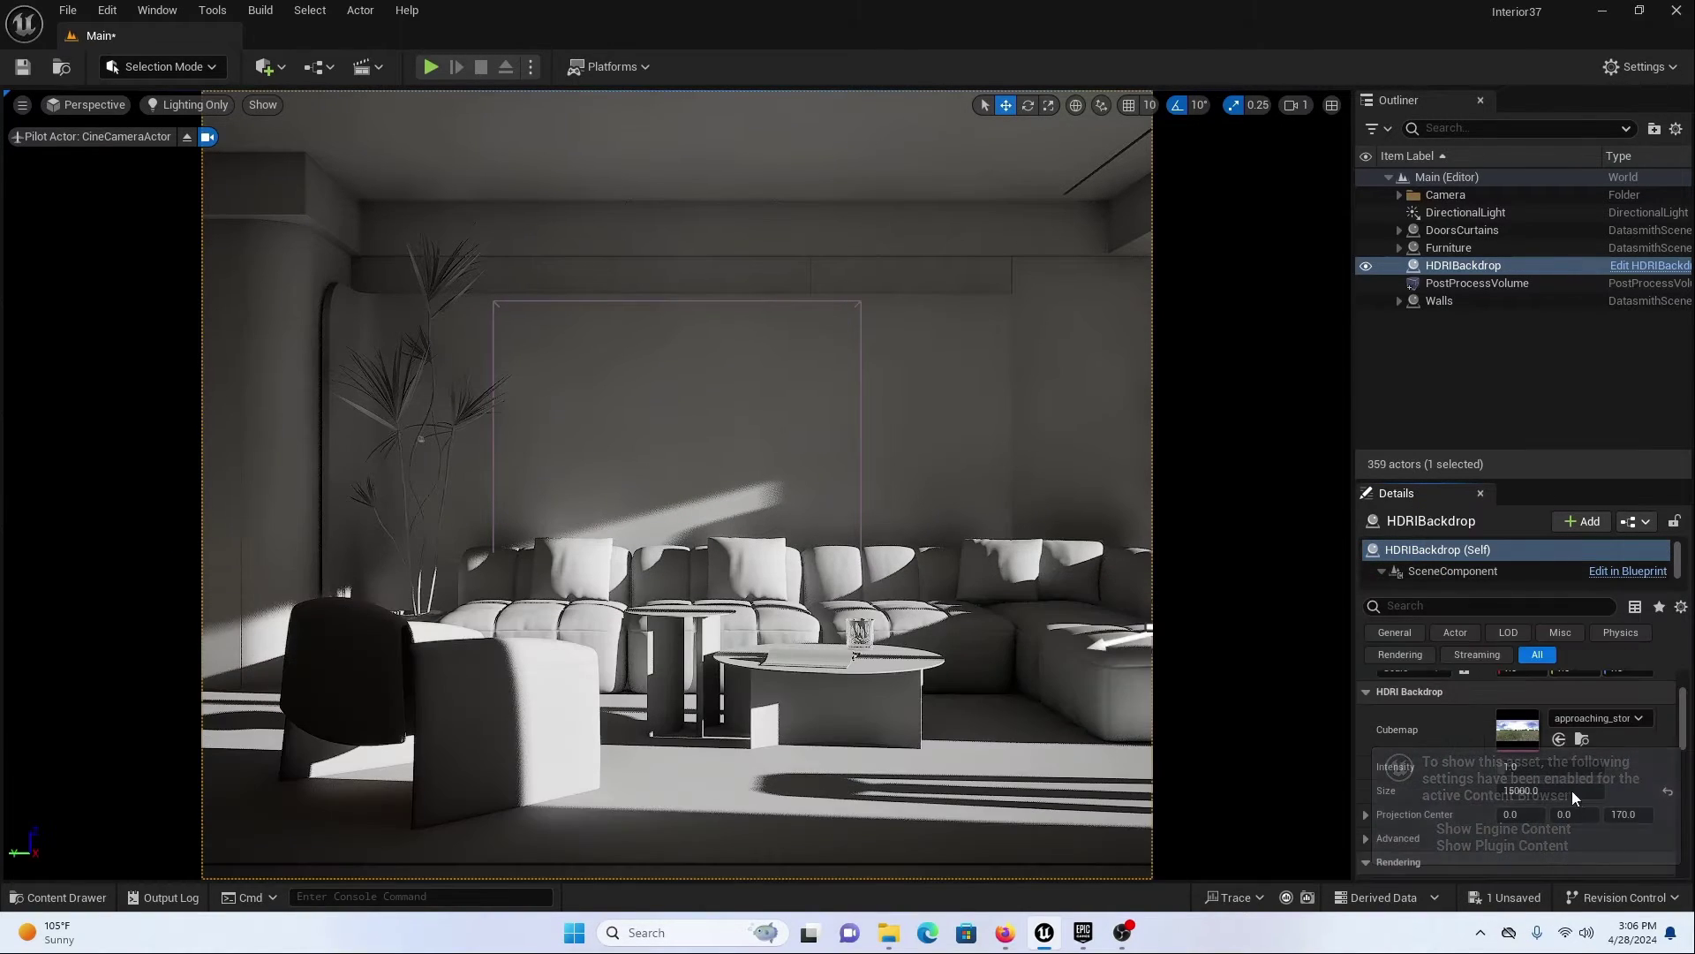
{"action": "scroll", "coordinate": [1434, 565], "scroll_direction": "down", "scroll_amount": 3}
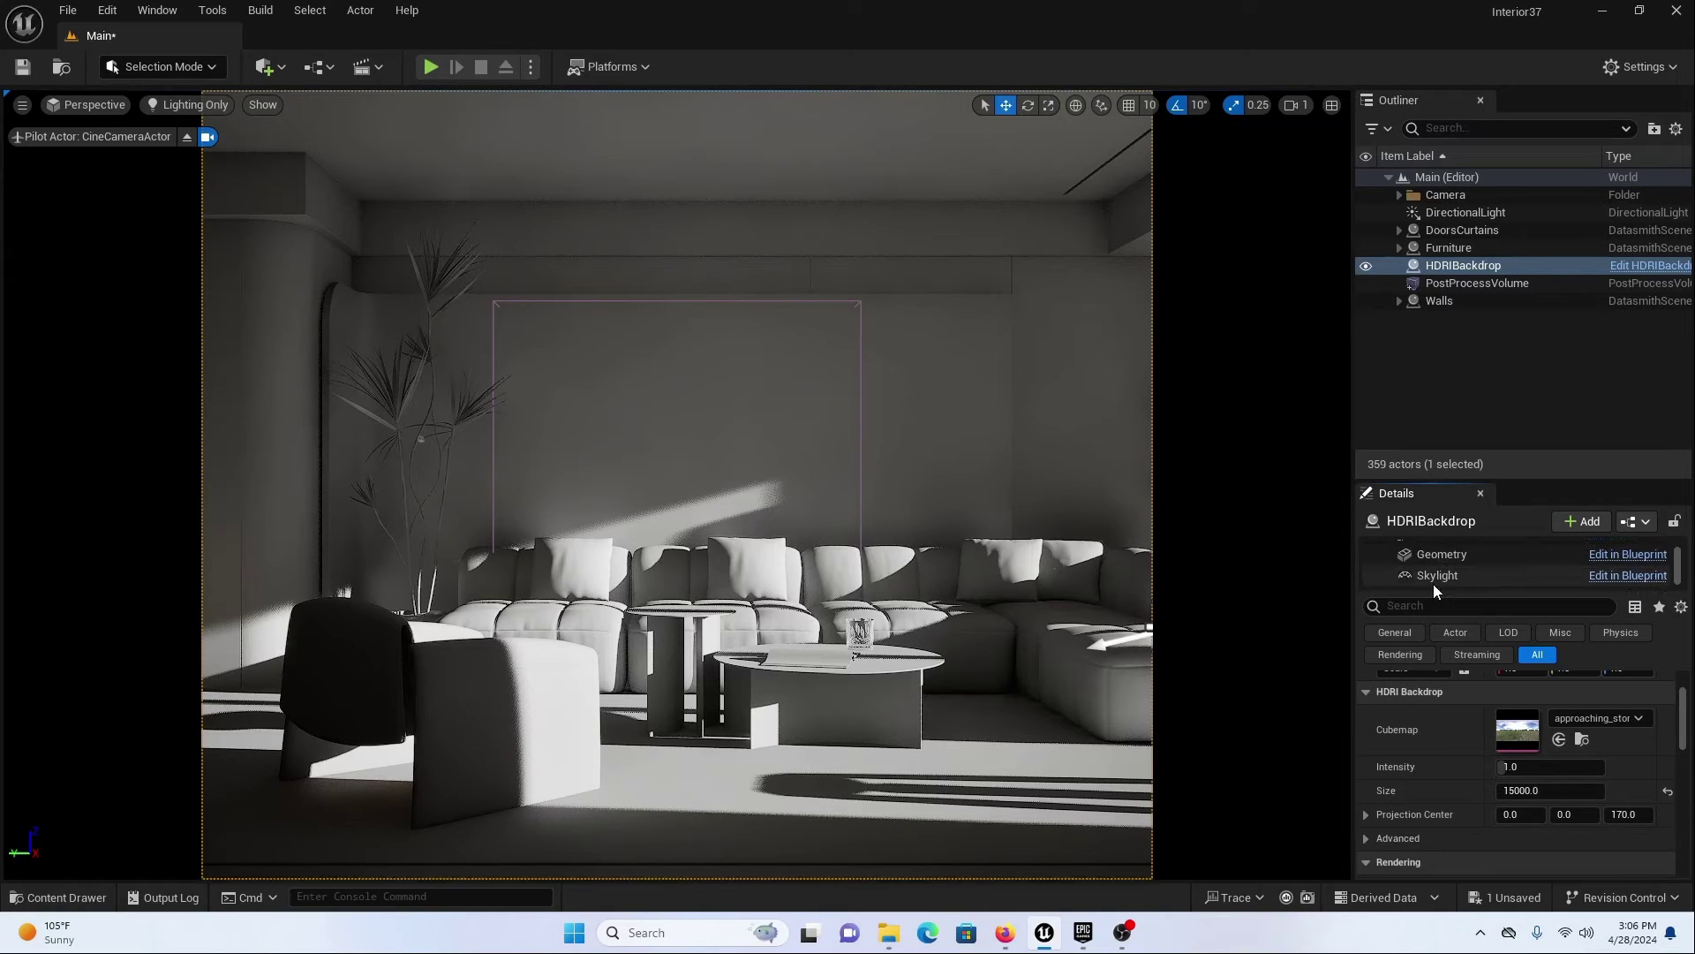
{"action": "left_click", "coordinate": [1436, 575]}
{"action": "left_click", "coordinate": [1559, 789]}
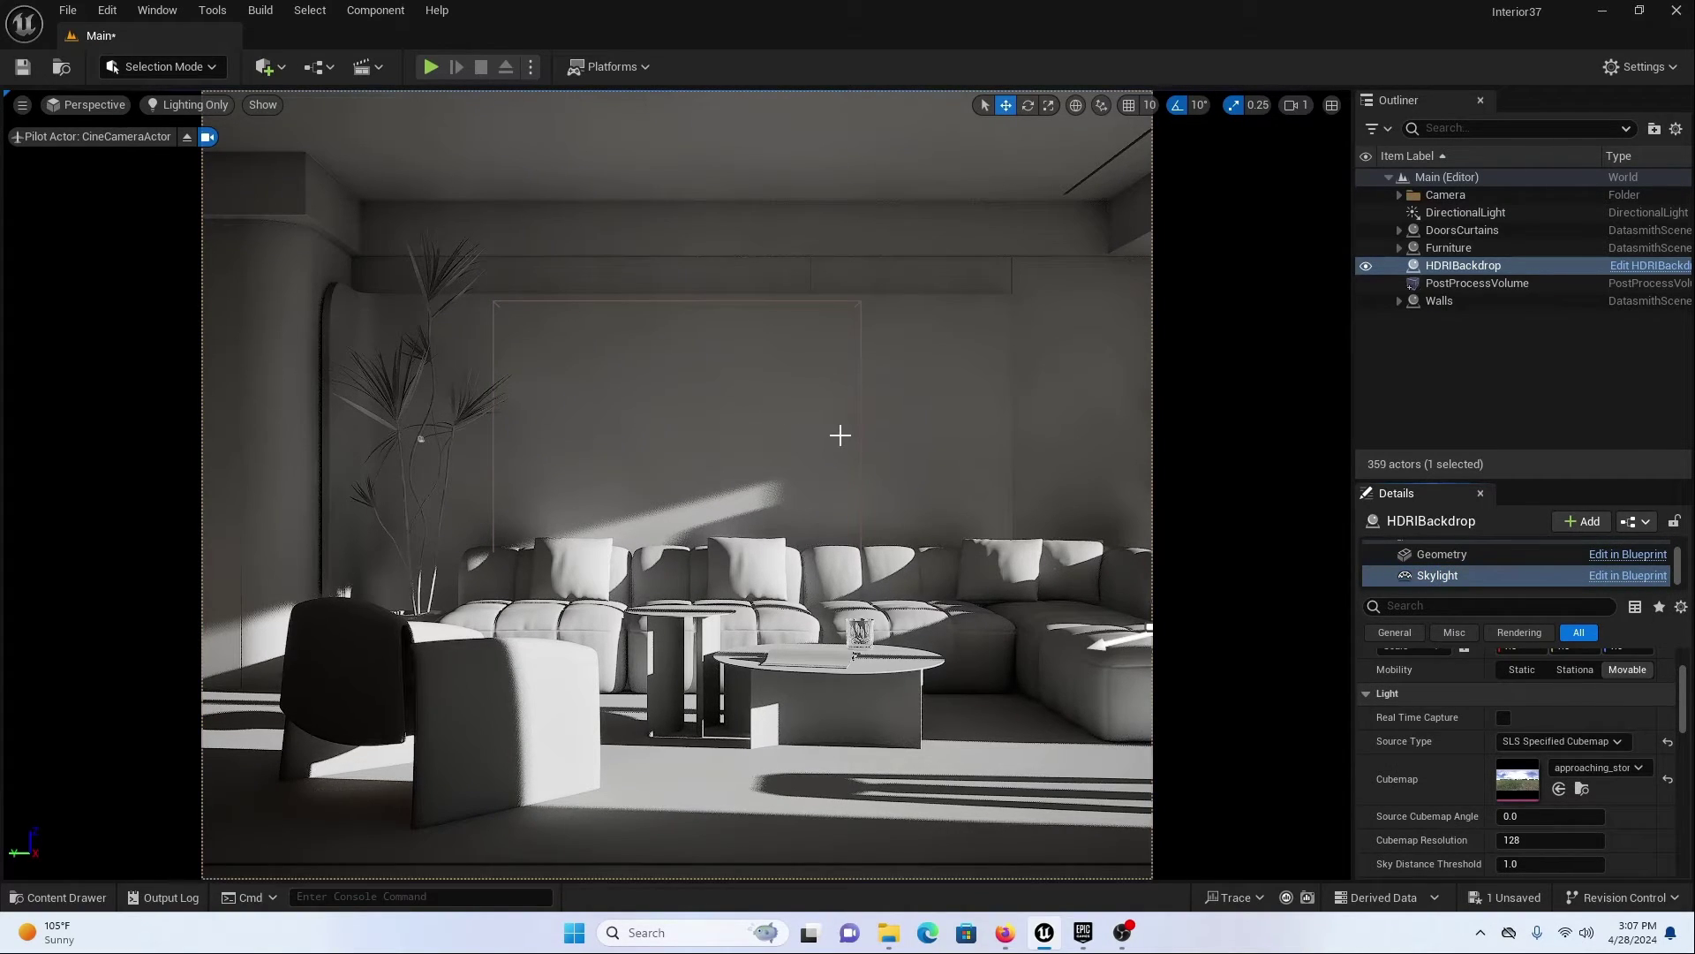
- Switch the view mode to Lit and set the Skylight's intensity to 4
{"action": "left_click", "coordinate": [190, 104]}
{"action": "left_click", "coordinate": [208, 173]}
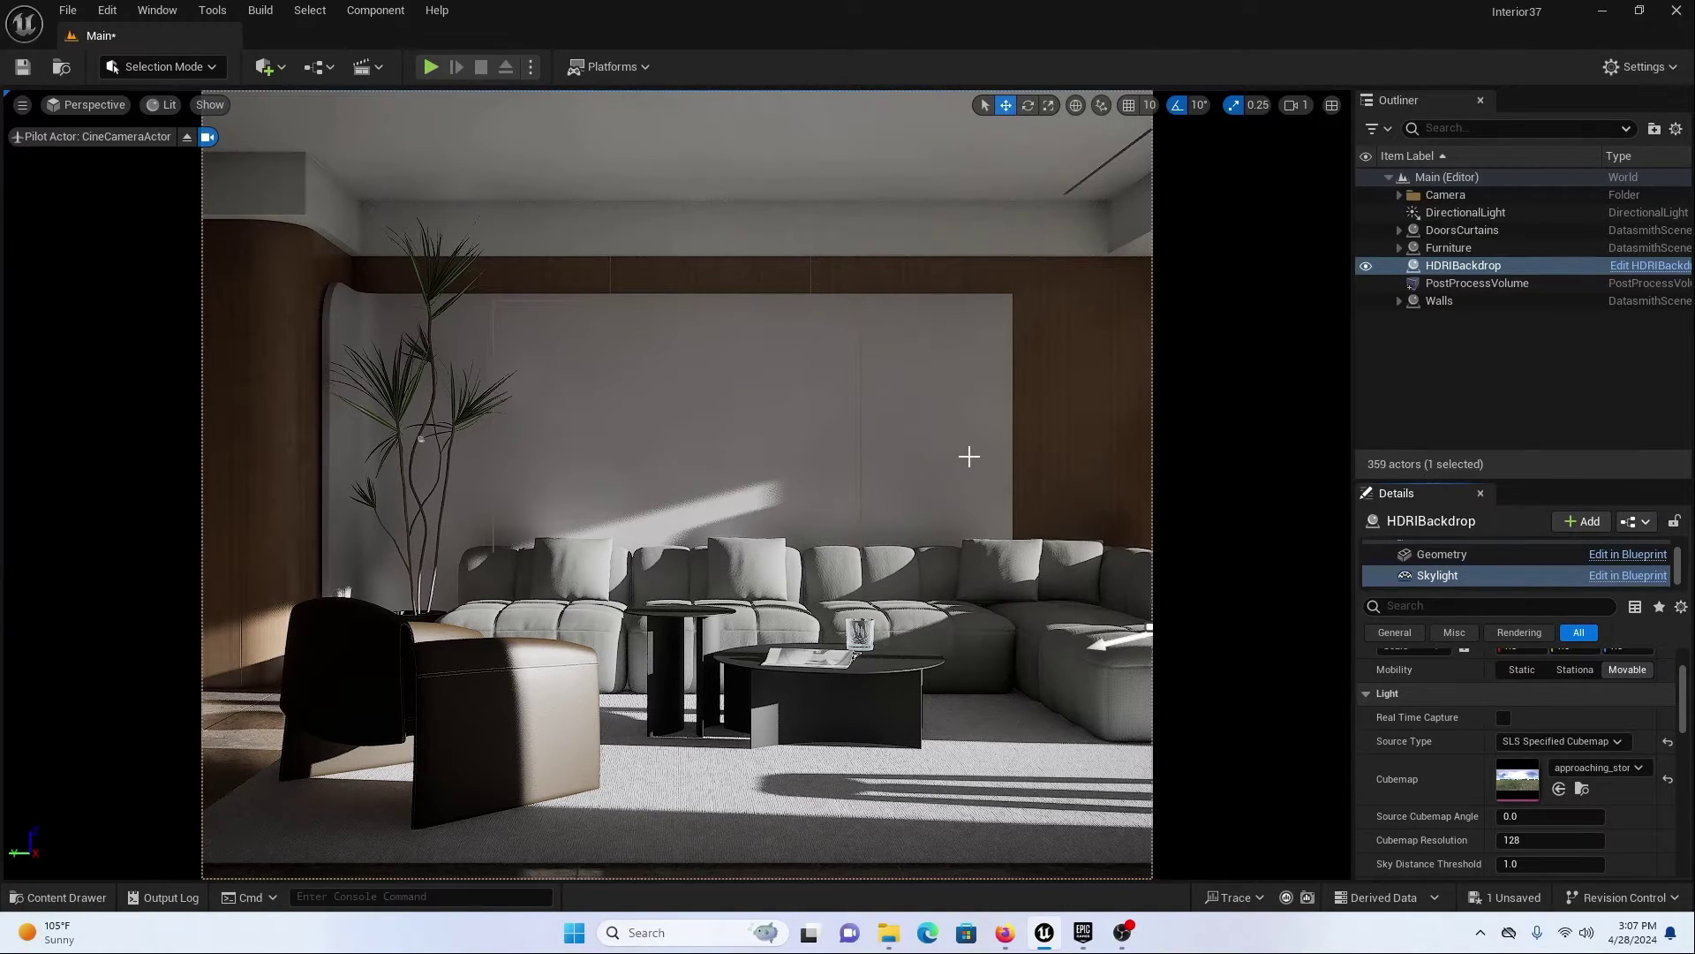
{"action": "scroll", "coordinate": [1405, 754], "scroll_direction": "down", "scroll_amount": 2}
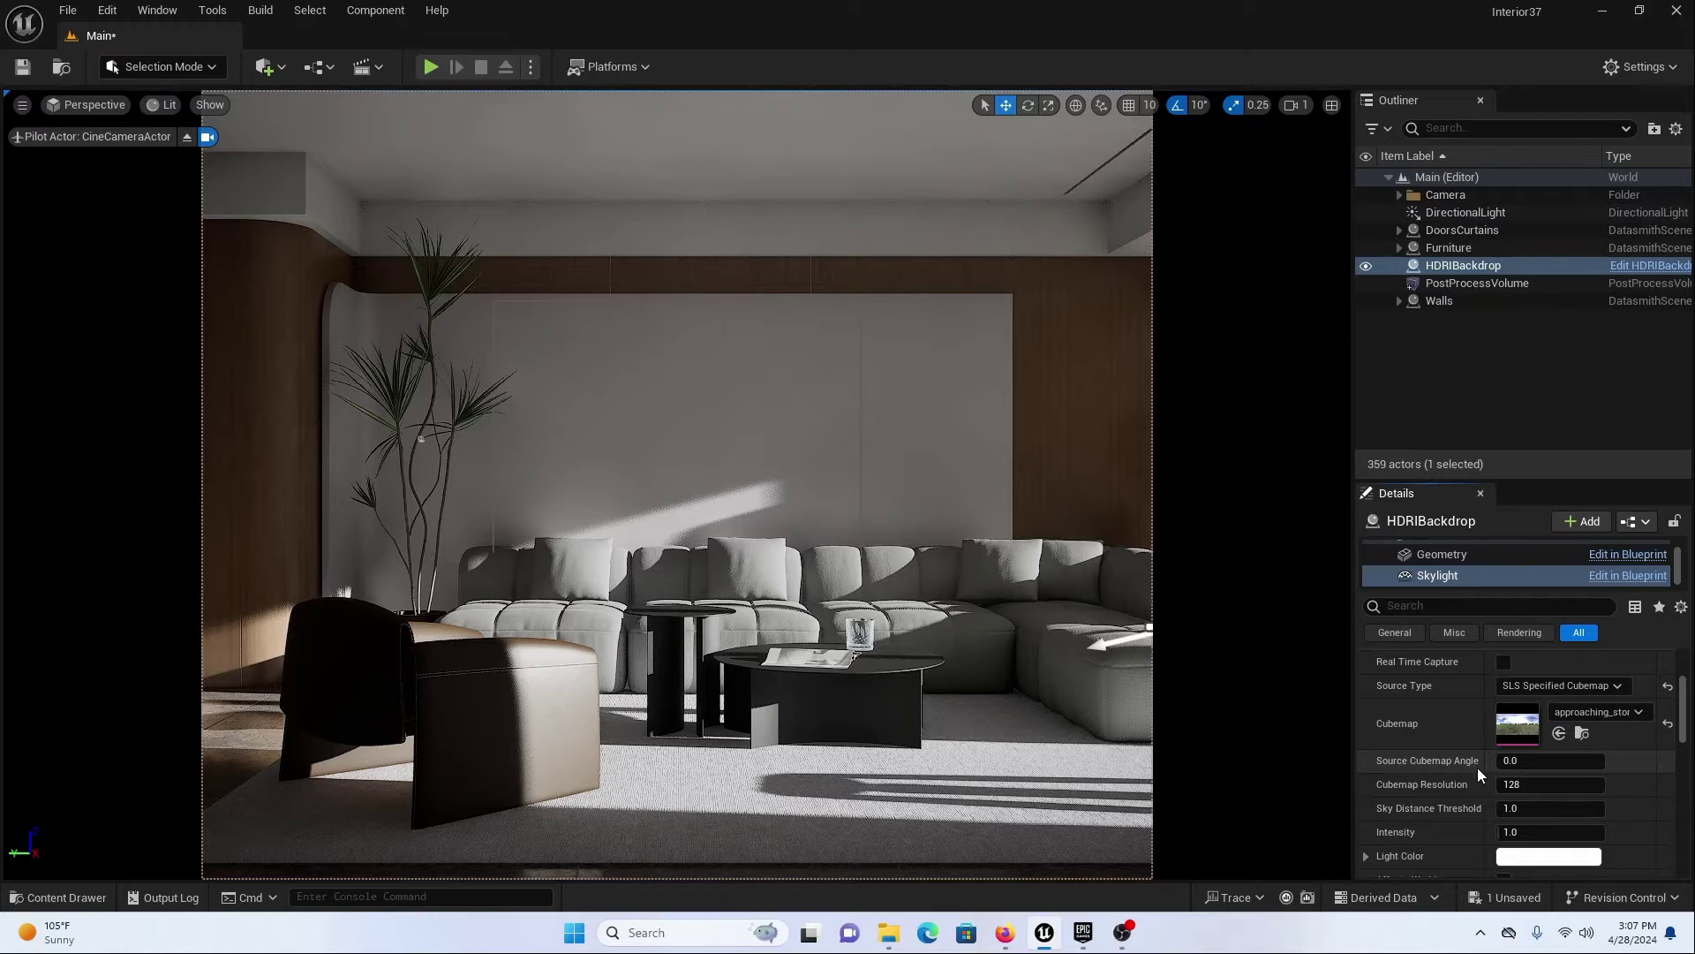
{"action": "left_click", "coordinate": [1520, 833]}
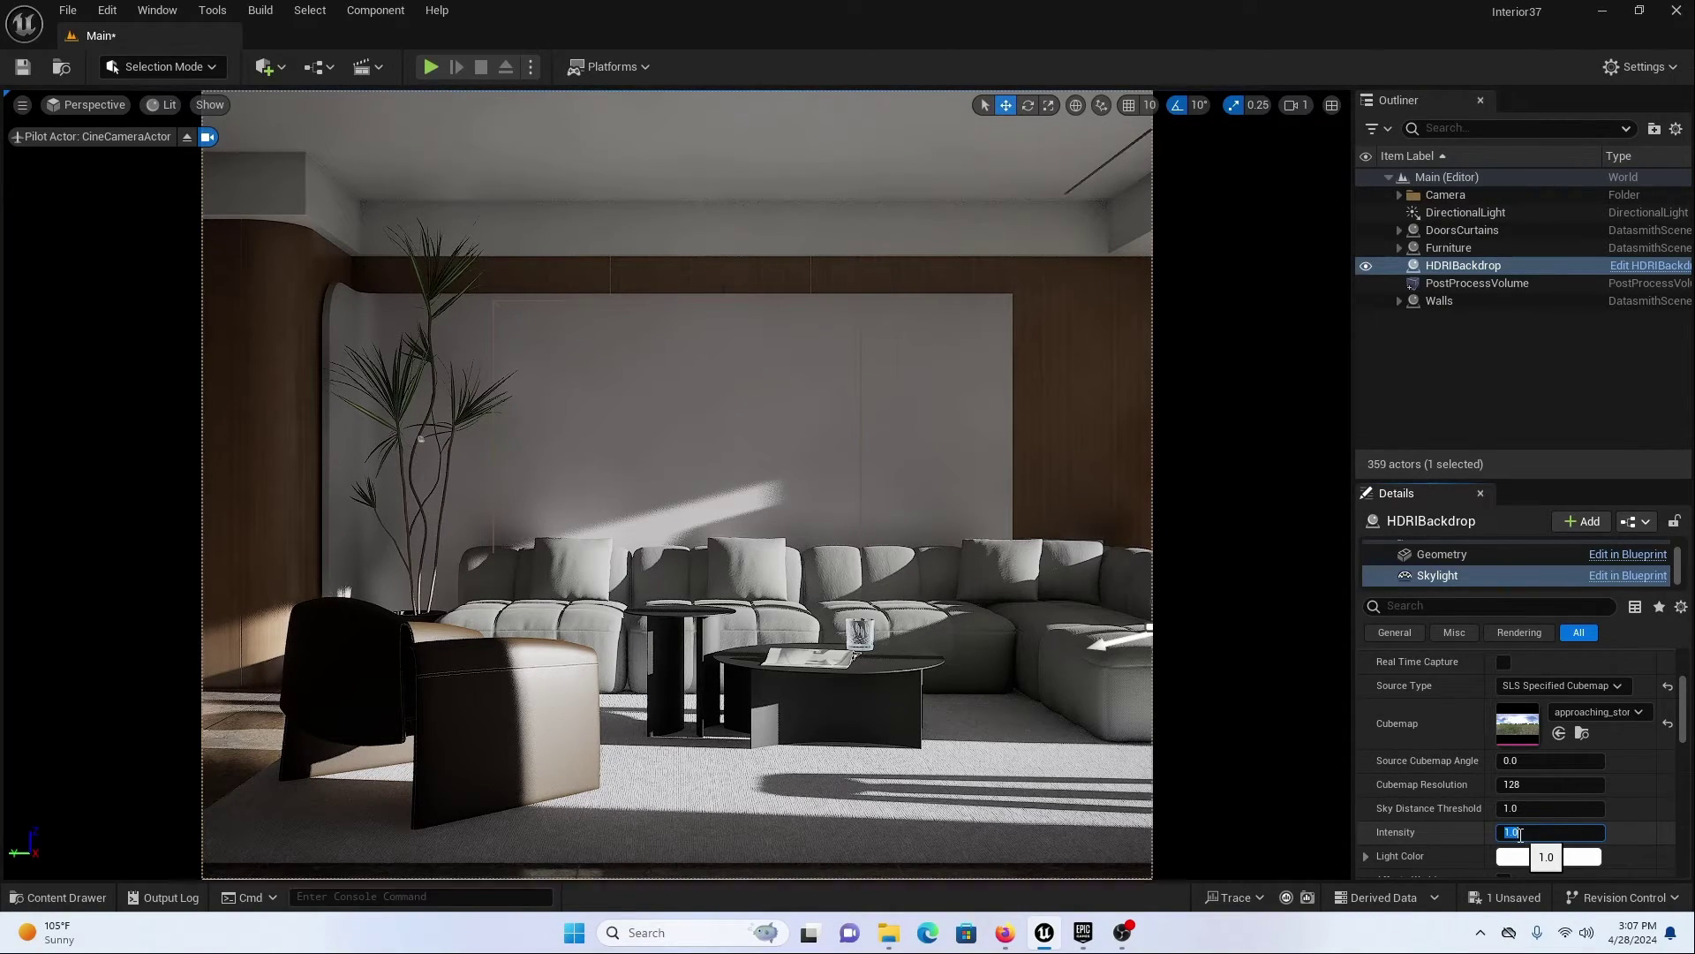
{"action": "type", "text": "4"}
{"action": "key", "text": "Return"}
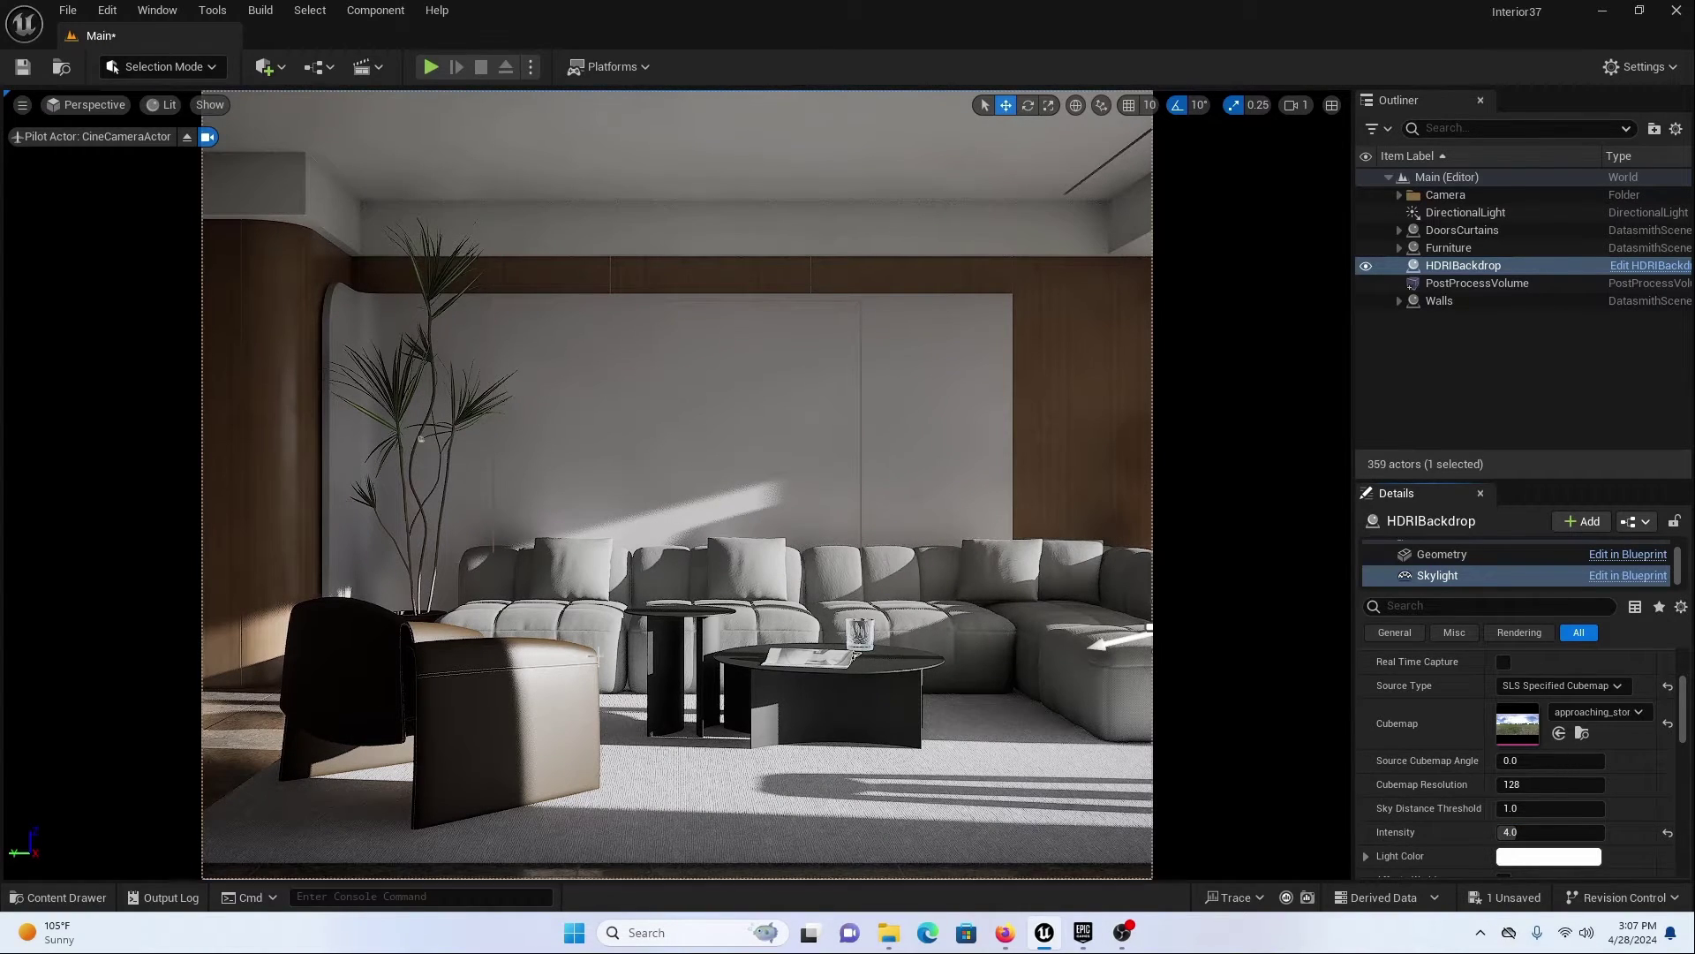
- Check the lighting through CineCameraActor2 and CineCameraActor3, then return to the CineCameraActor view
{"action": "left_click", "coordinate": [81, 106]}
{"action": "left_click", "coordinate": [128, 341]}
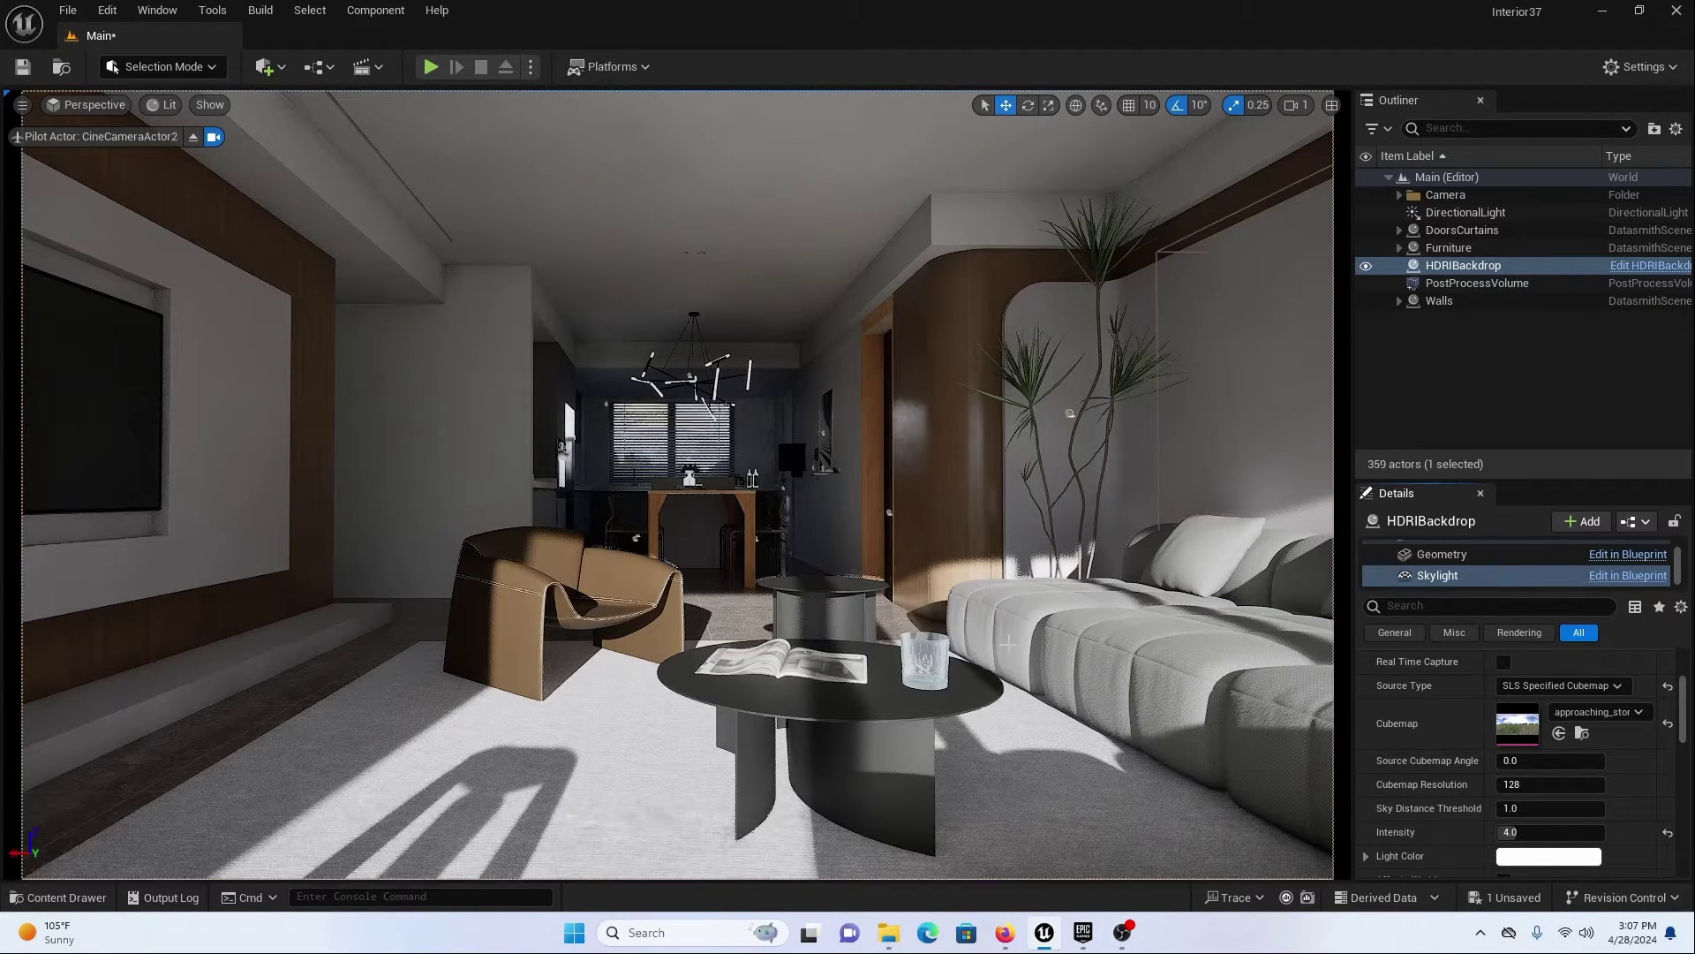
{"action": "left_click", "coordinate": [109, 105]}
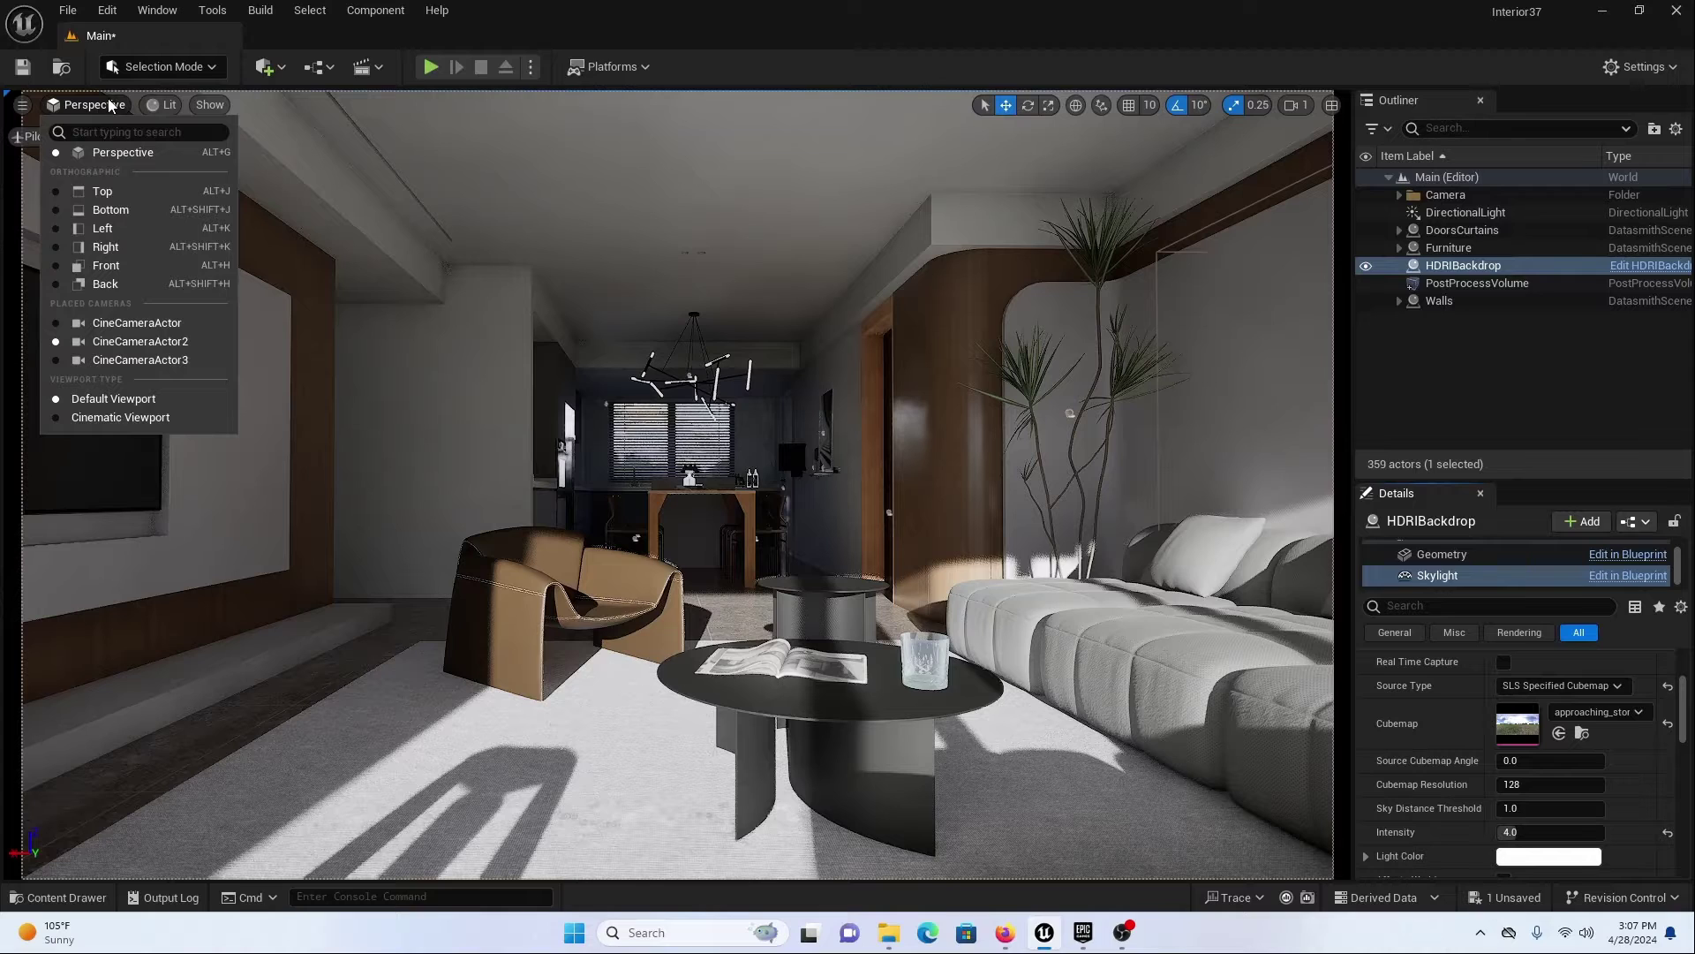
{"action": "left_click", "coordinate": [136, 359]}
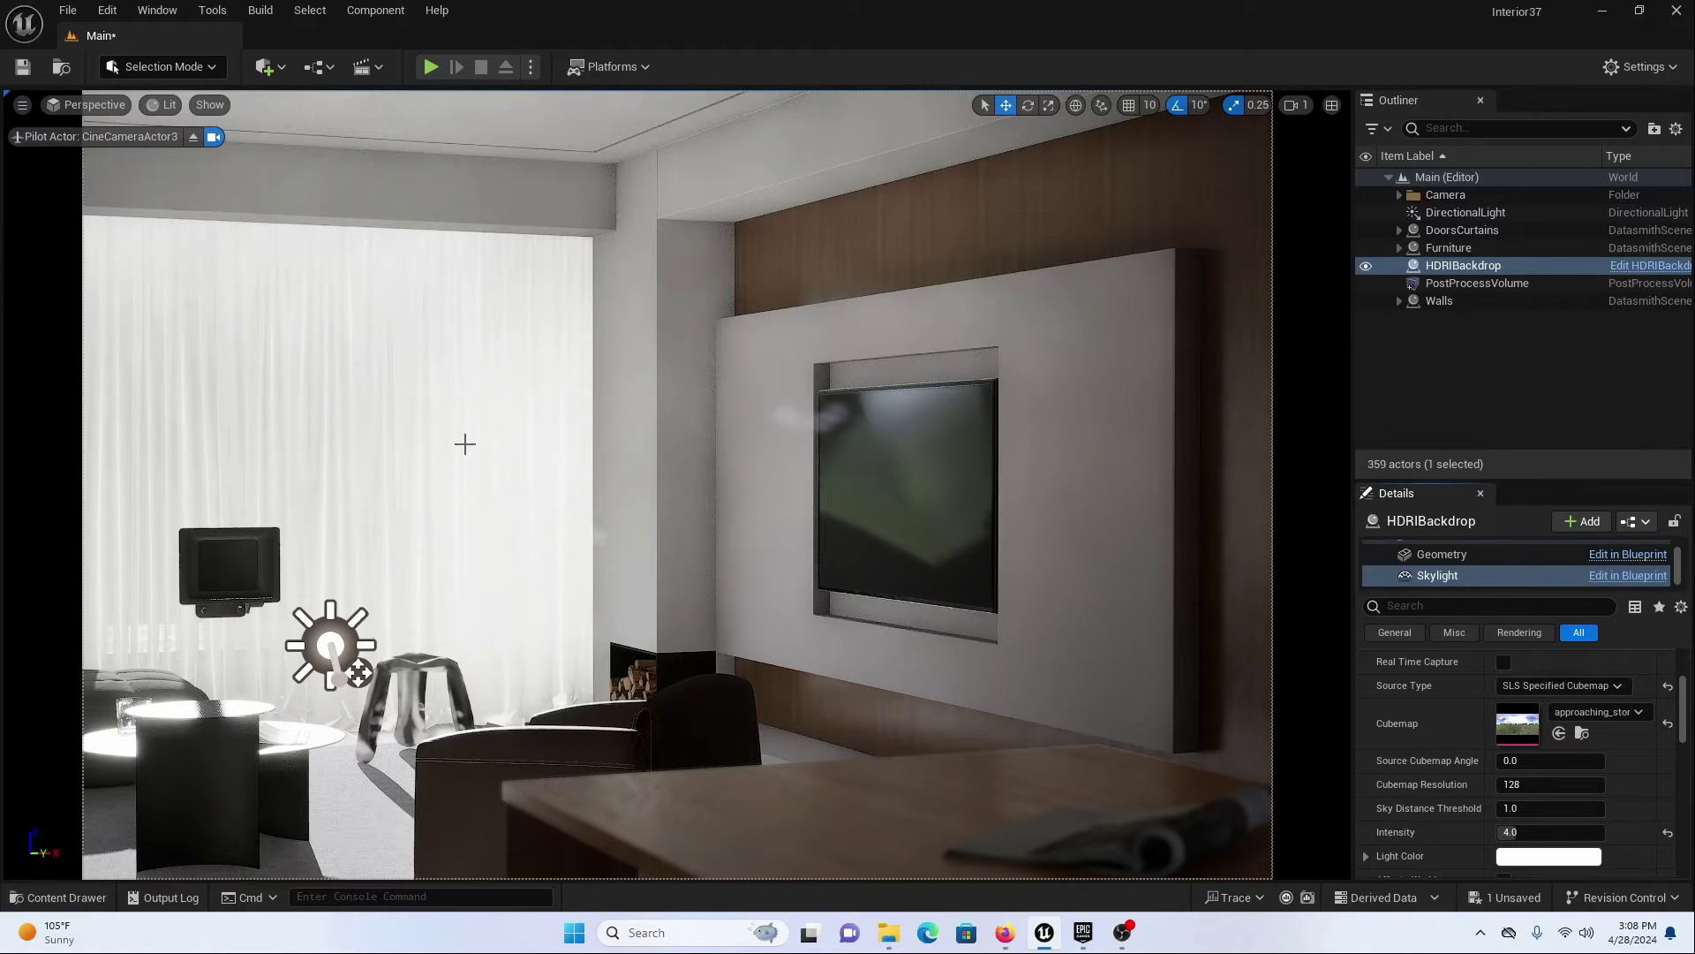
{"action": "left_click", "coordinate": [94, 104]}
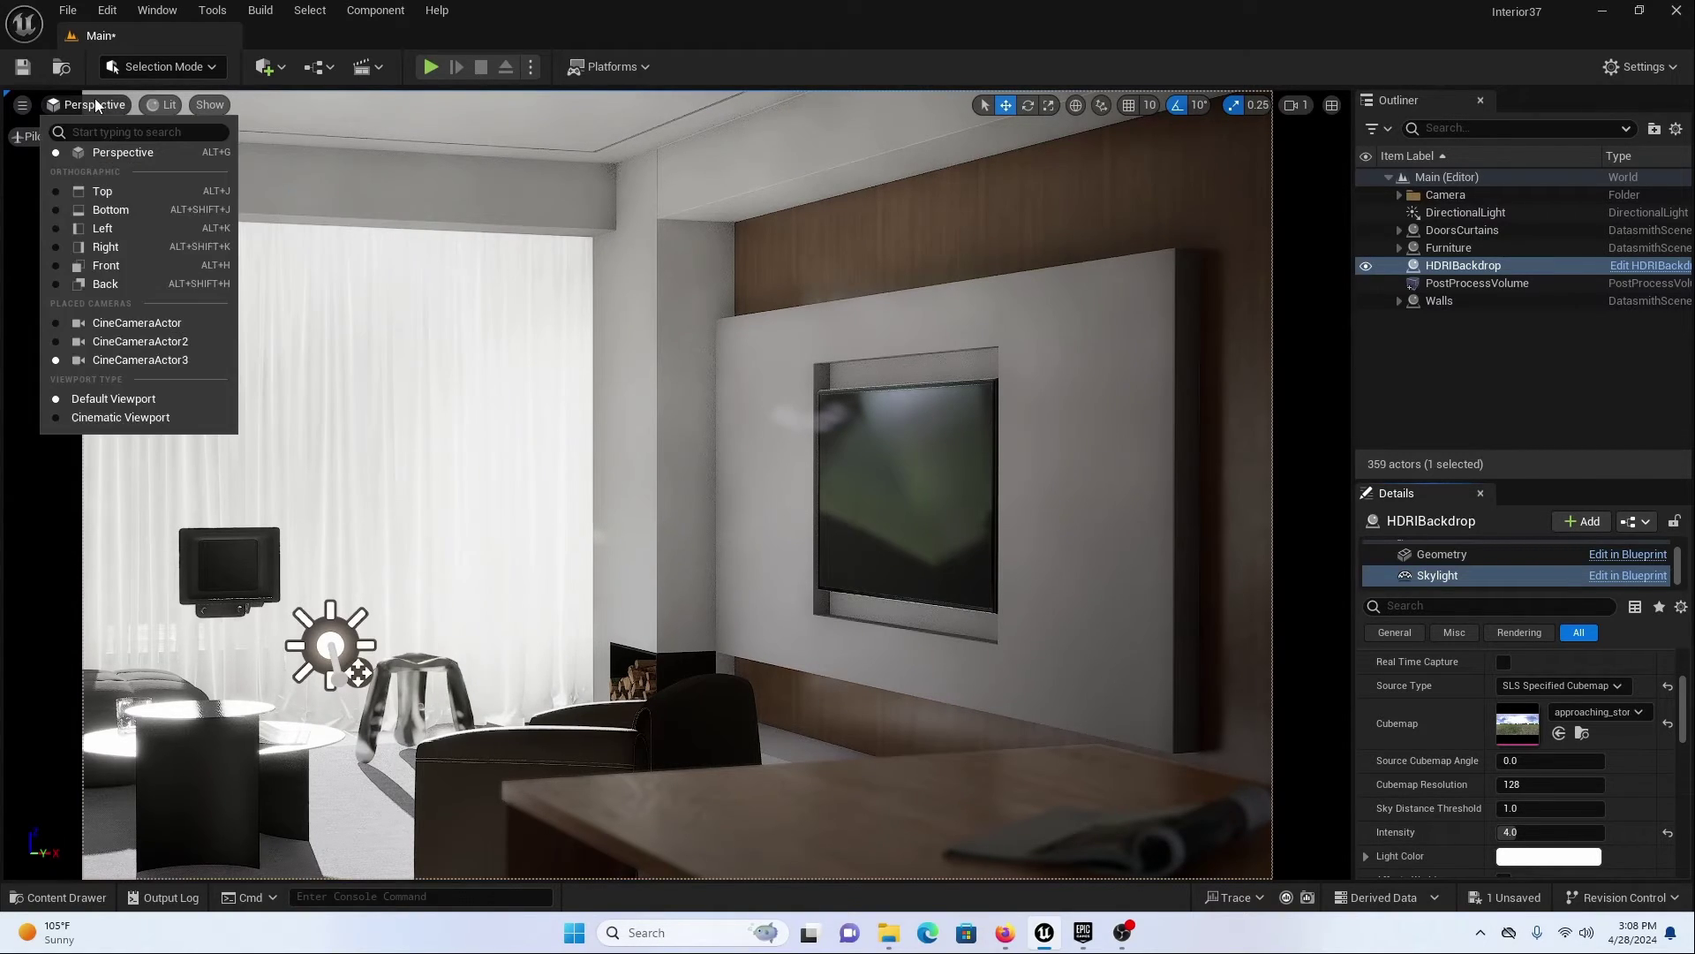
{"action": "left_click", "coordinate": [131, 320]}
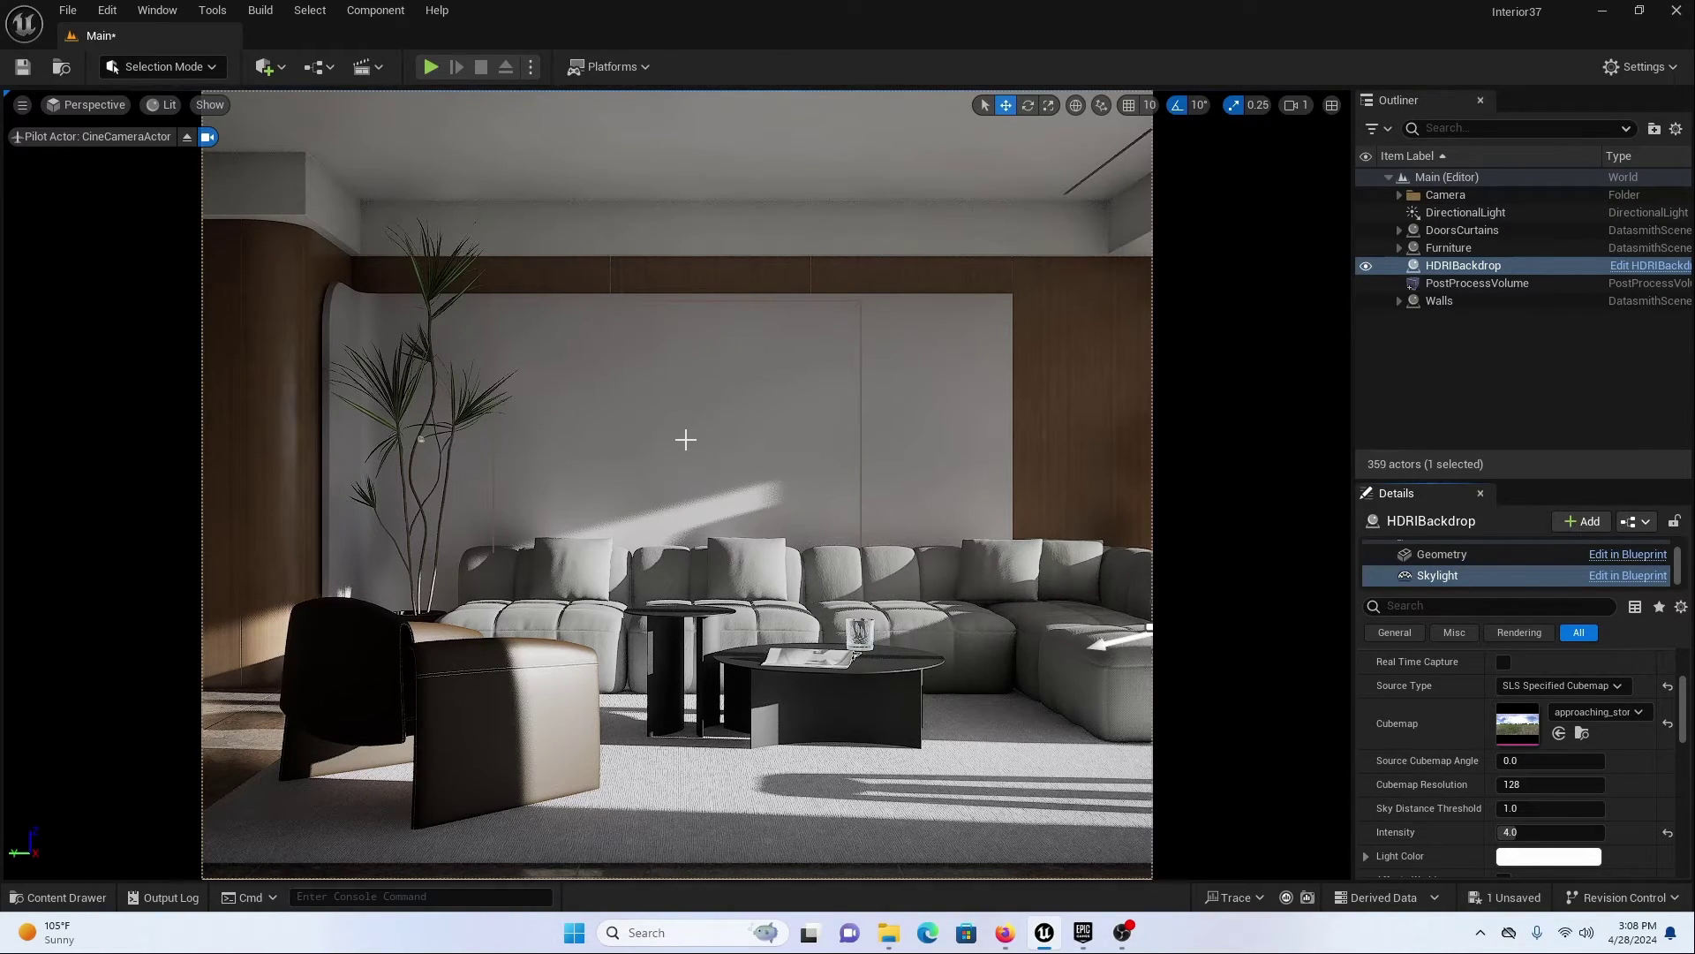
- Leave the CineCameraActor view and add a Rect Light at the large curtained window of the house
{"action": "left_click", "coordinate": [187, 136]}
{"action": "scroll", "coordinate": [310, 230], "scroll_direction": "down", "scroll_amount": 10}
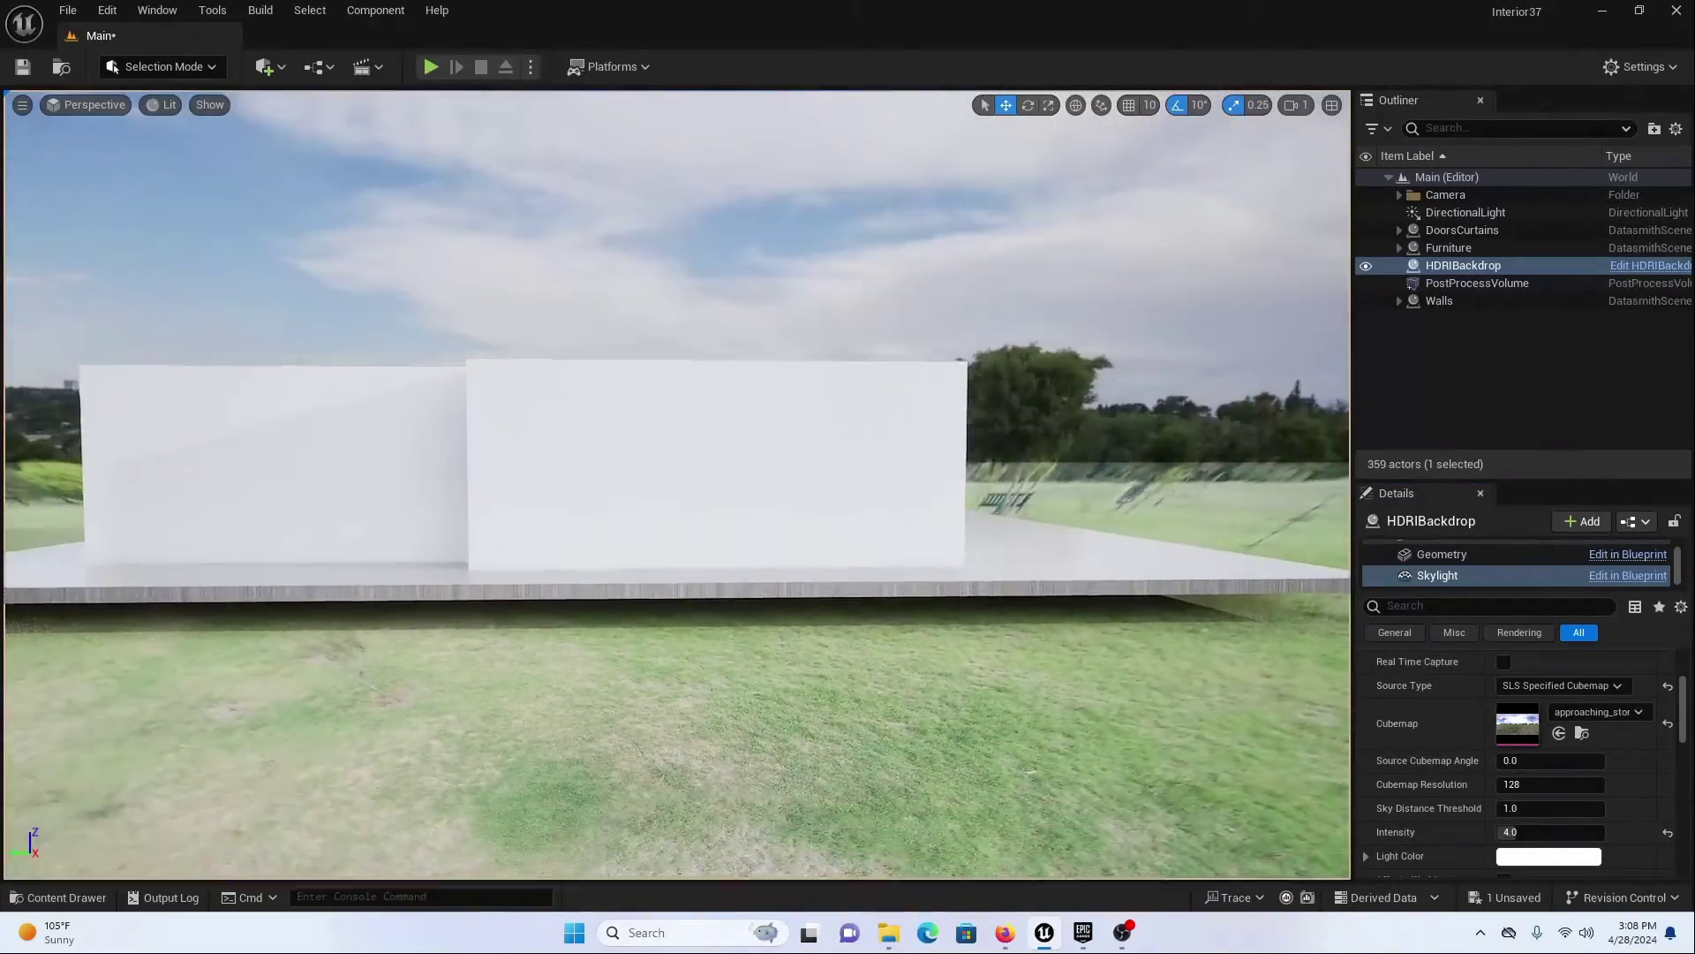
{"action": "left_click_drag", "start_coordinate": [677, 484], "coordinate": [456, 484], "text": "alt"}
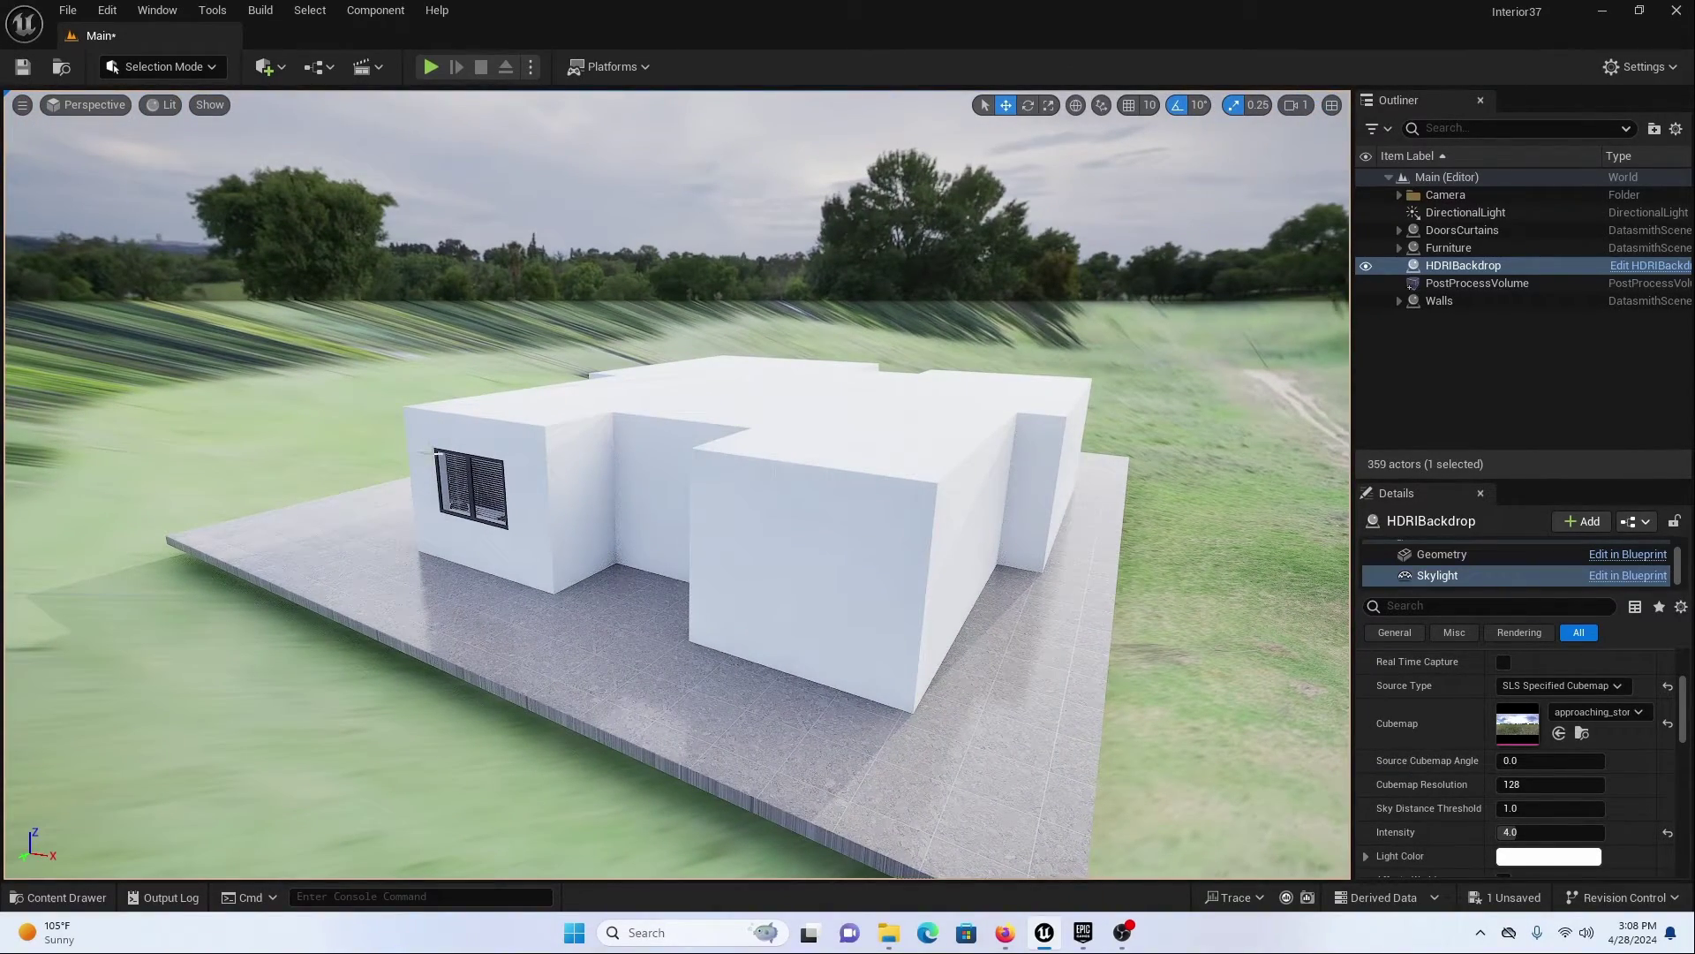
{"action": "left_click_drag", "start_coordinate": [566, 516], "coordinate": [443, 333], "text": "alt"}
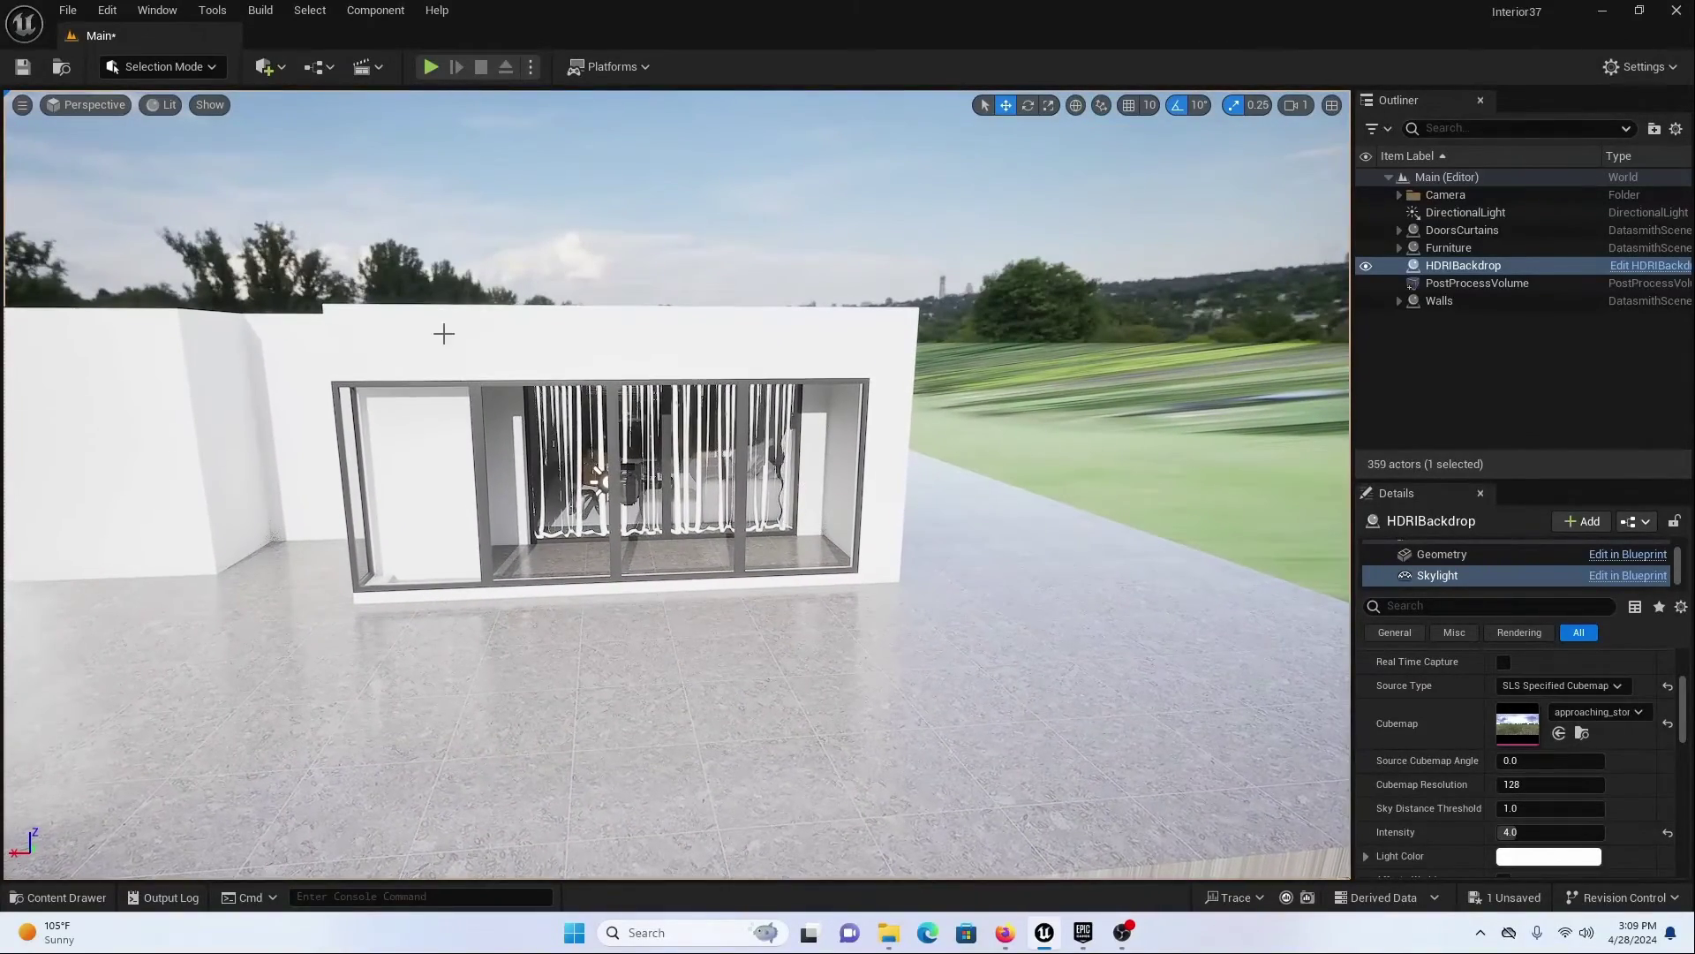
{"action": "left_click", "coordinate": [265, 68]}
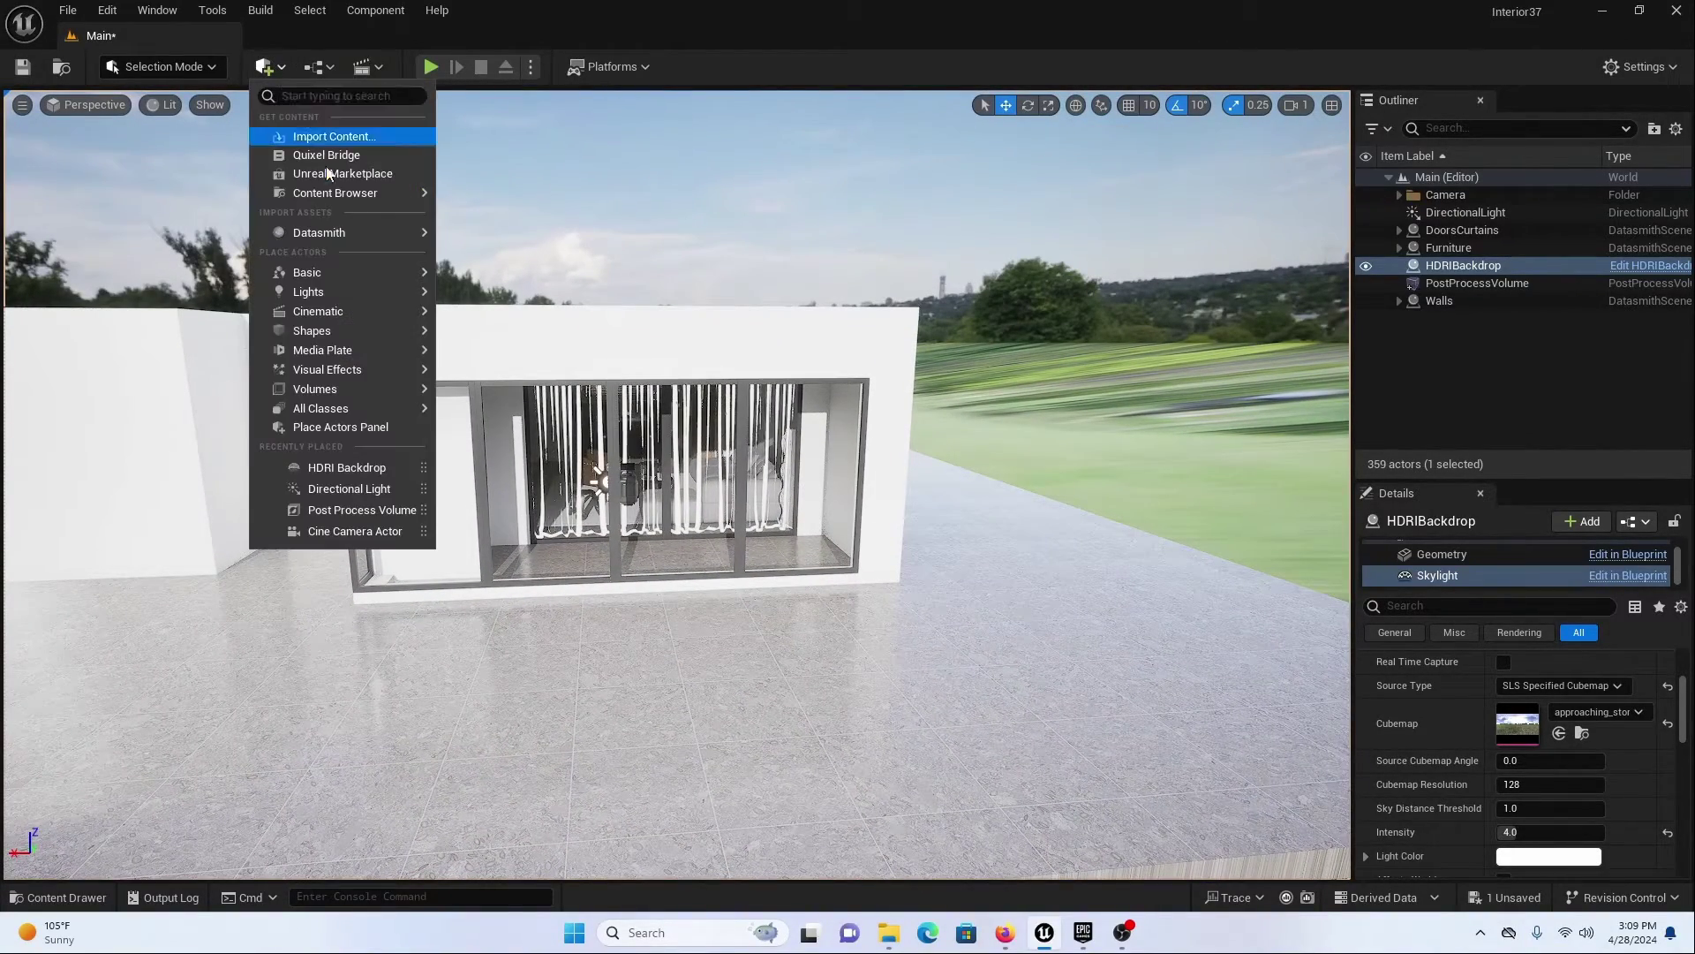
{"action": "mouse_move", "coordinate": [395, 297]}
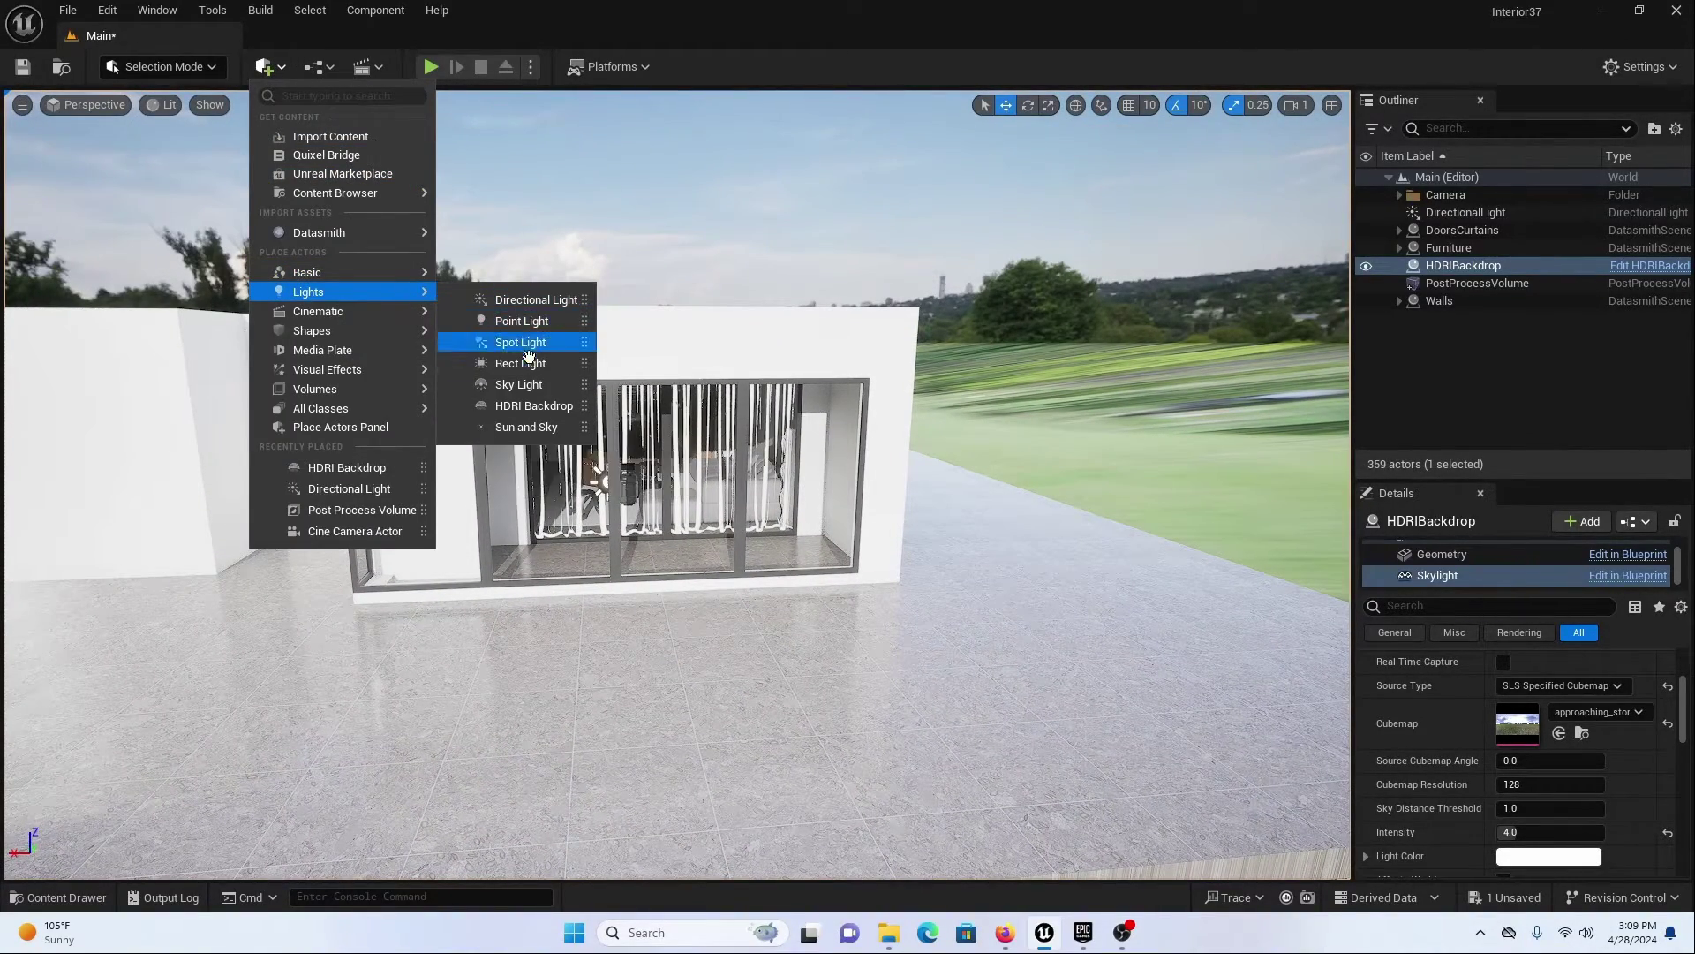
{"action": "left_click_drag", "start_coordinate": [529, 363], "coordinate": [658, 524]}
{"action": "left_click_drag", "start_coordinate": [646, 615], "coordinate": [639, 540]}
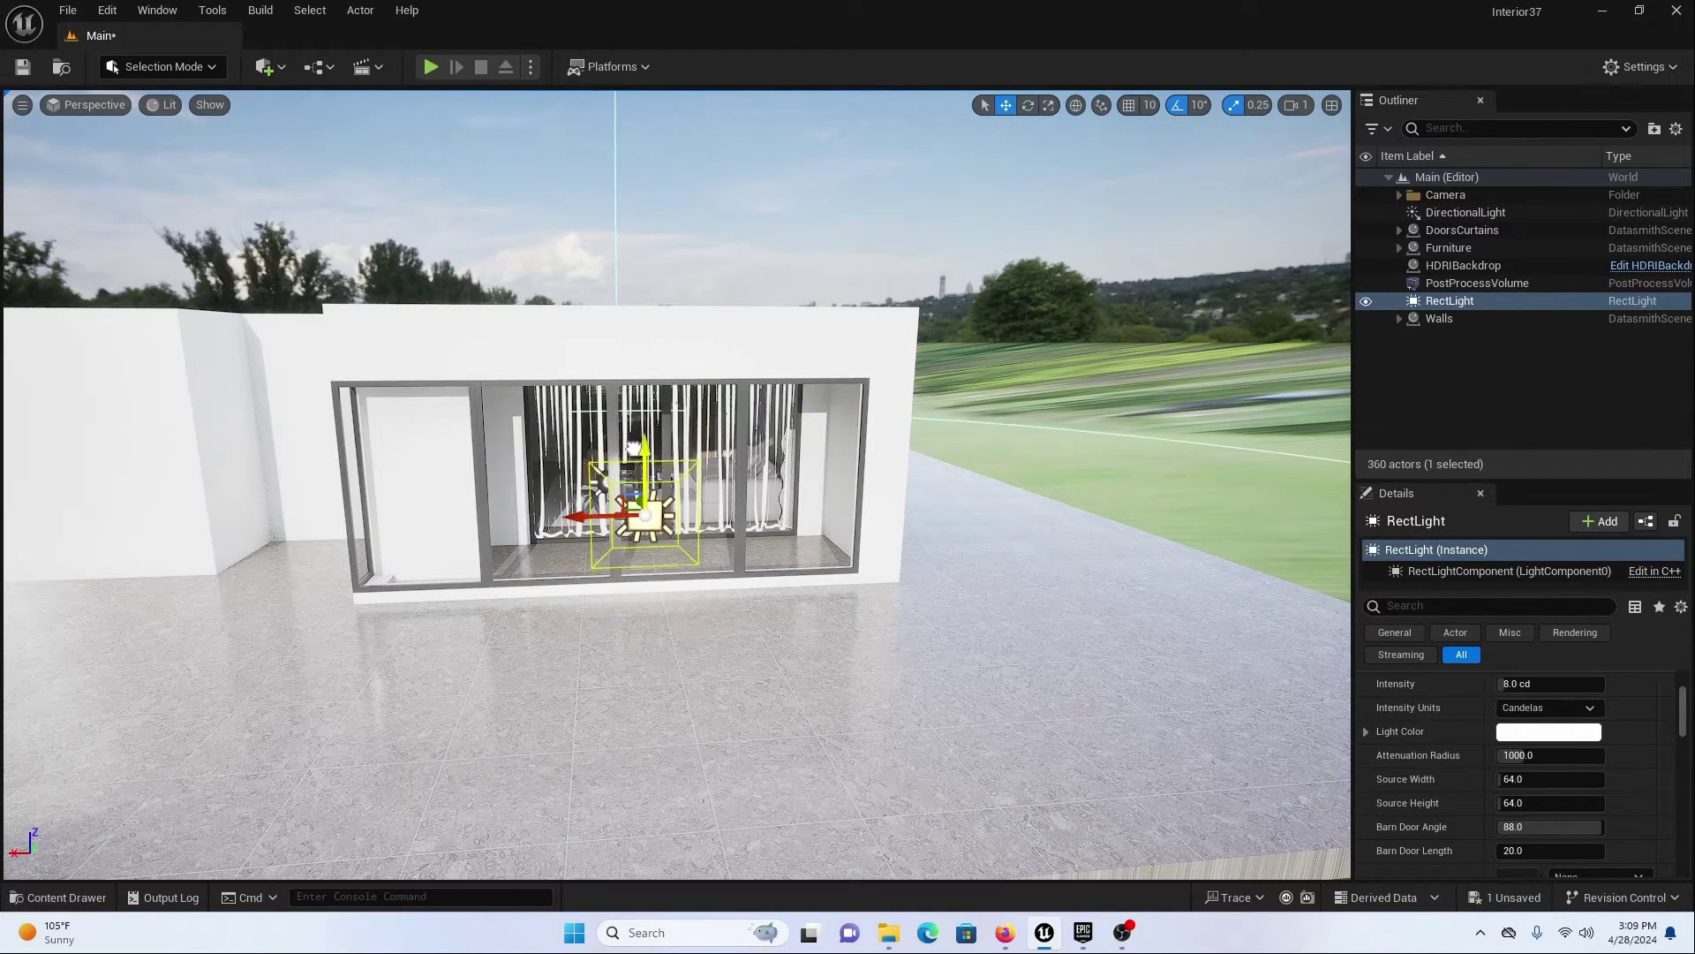
- Fly into the living room and position the rect light in front of the white curtain
{"action": "right_click_drag", "start_coordinate": [642, 504], "coordinate": [759, 518]}
{"action": "mouse_move", "coordinate": [968, 356]}
{"action": "left_mouse_down"}
{"action": "mouse_move", "coordinate": [789, 400]}
{"action": "mouse_move", "coordinate": [978, 357]}
{"action": "left_mouse_up"}
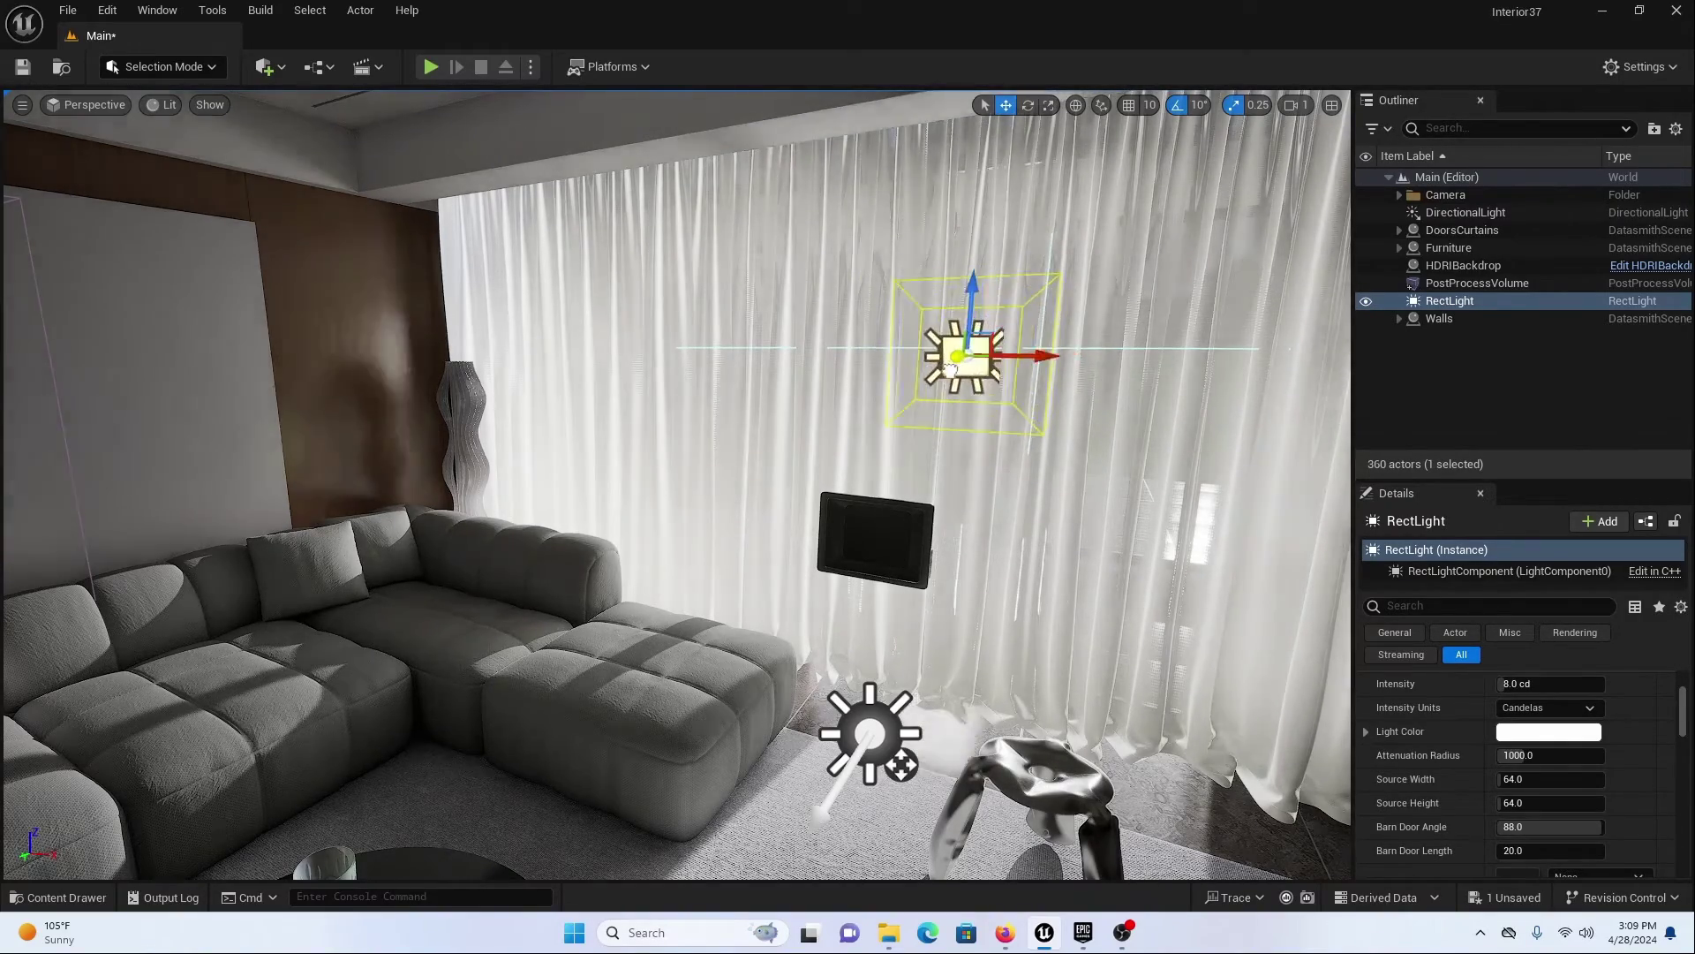
{"action": "left_click_drag", "start_coordinate": [468, 388], "coordinate": [471, 274]}
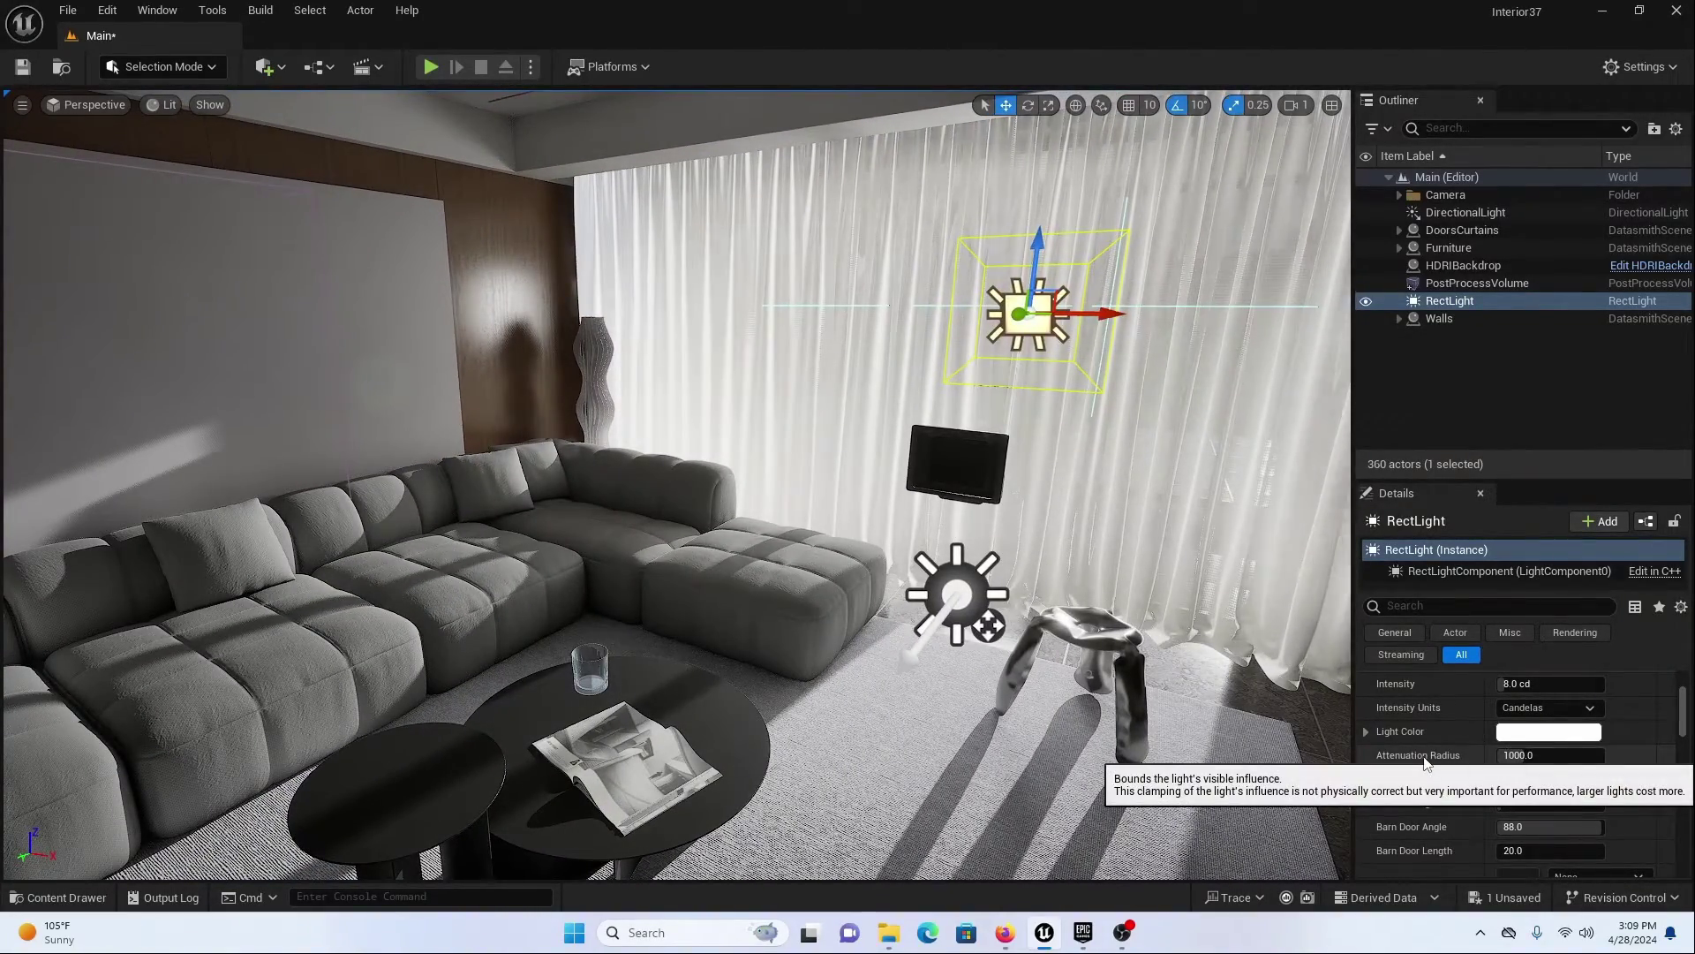
- Expand the rect light's advanced light settings and set its Specular Scale to 0
{"action": "scroll", "coordinate": [1423, 755], "scroll_direction": "down", "scroll_amount": 2}
{"action": "scroll", "coordinate": [1423, 756], "scroll_direction": "down", "scroll_amount": 5}
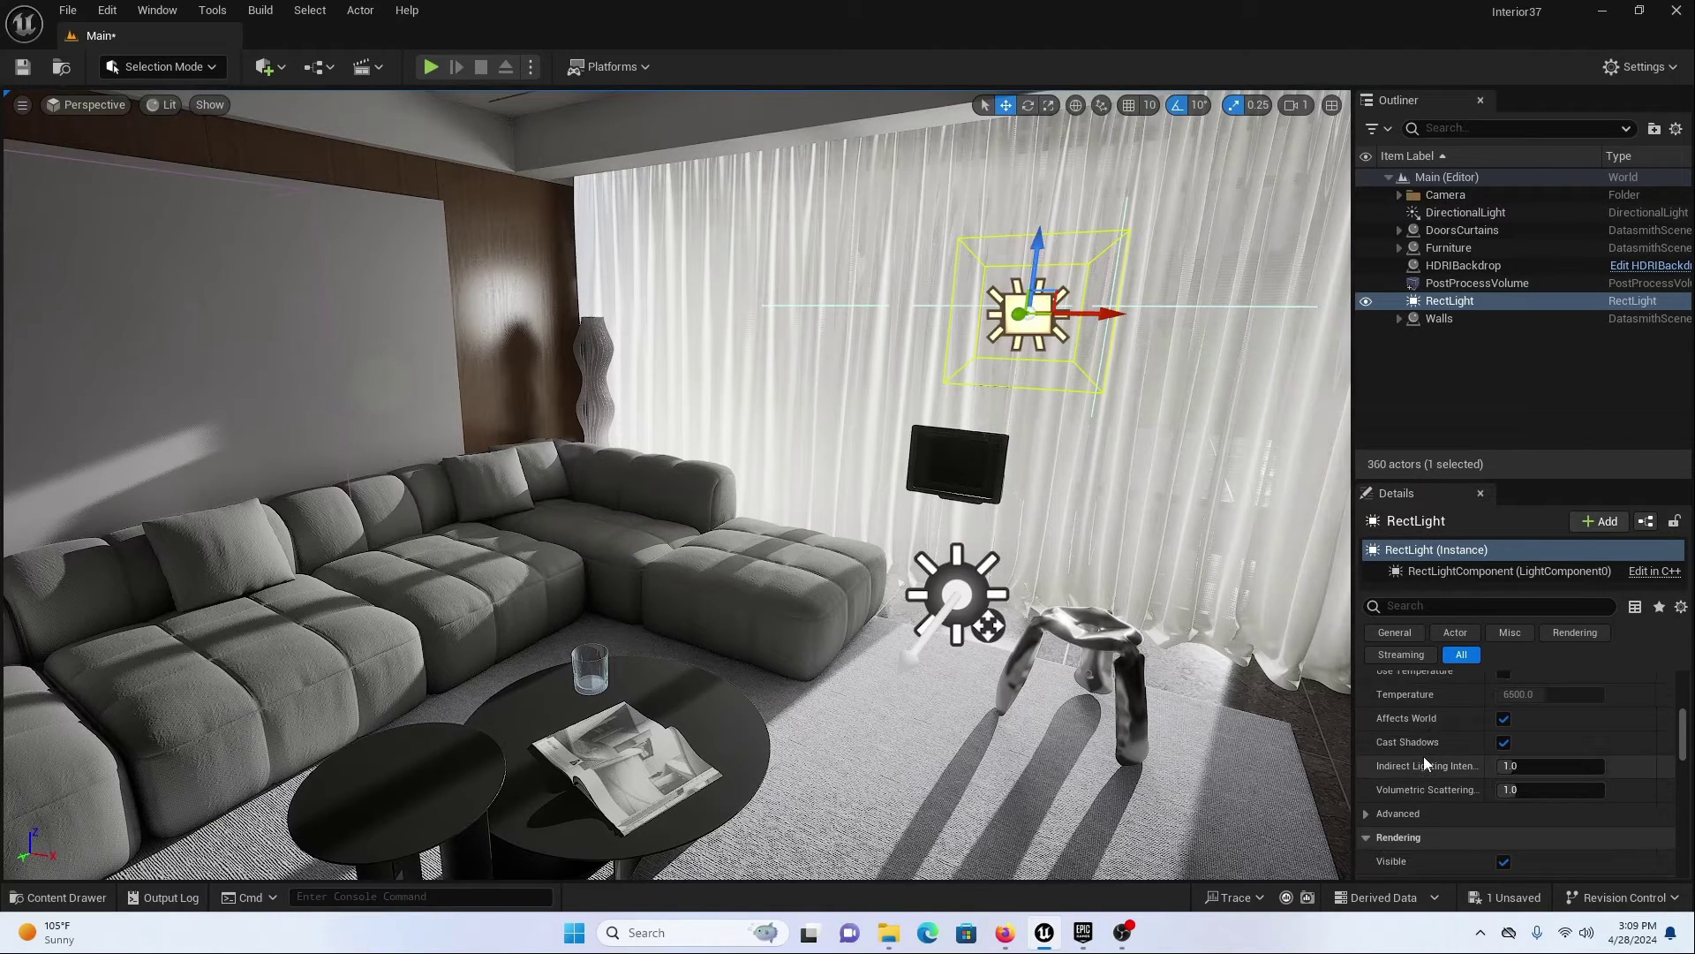
{"action": "left_click", "coordinate": [1365, 785]}
{"action": "scroll", "coordinate": [1441, 780], "scroll_direction": "down", "scroll_amount": 1}
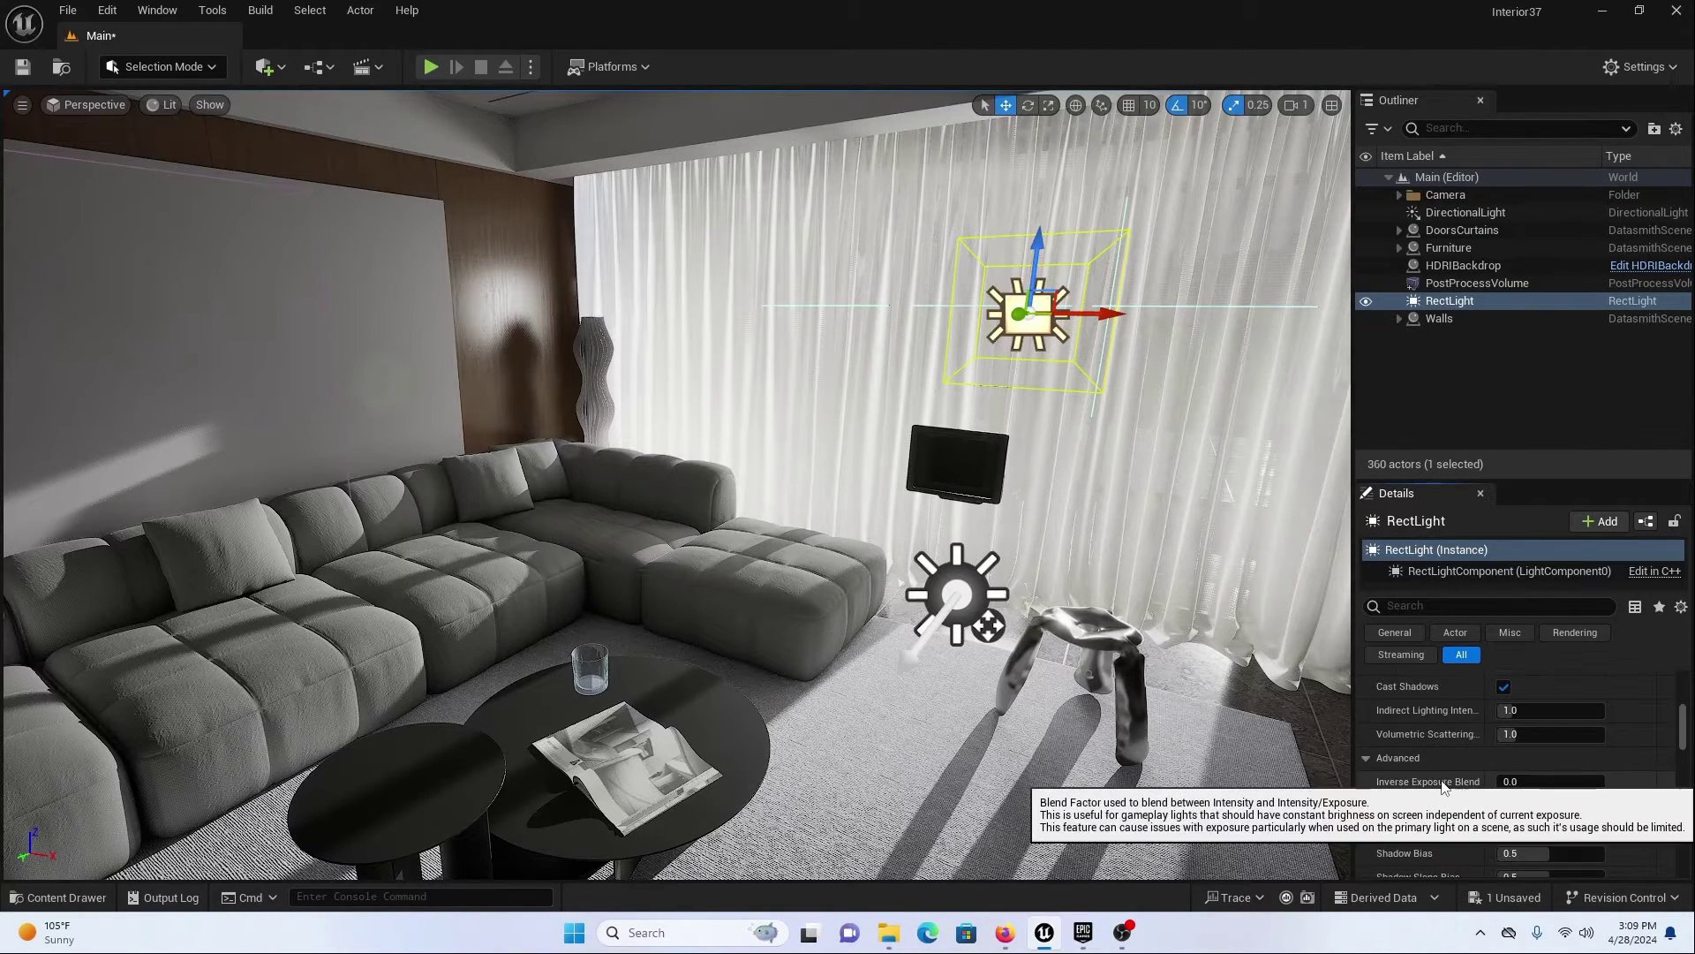
{"action": "scroll", "coordinate": [1478, 808], "scroll_direction": "down", "scroll_amount": 1}
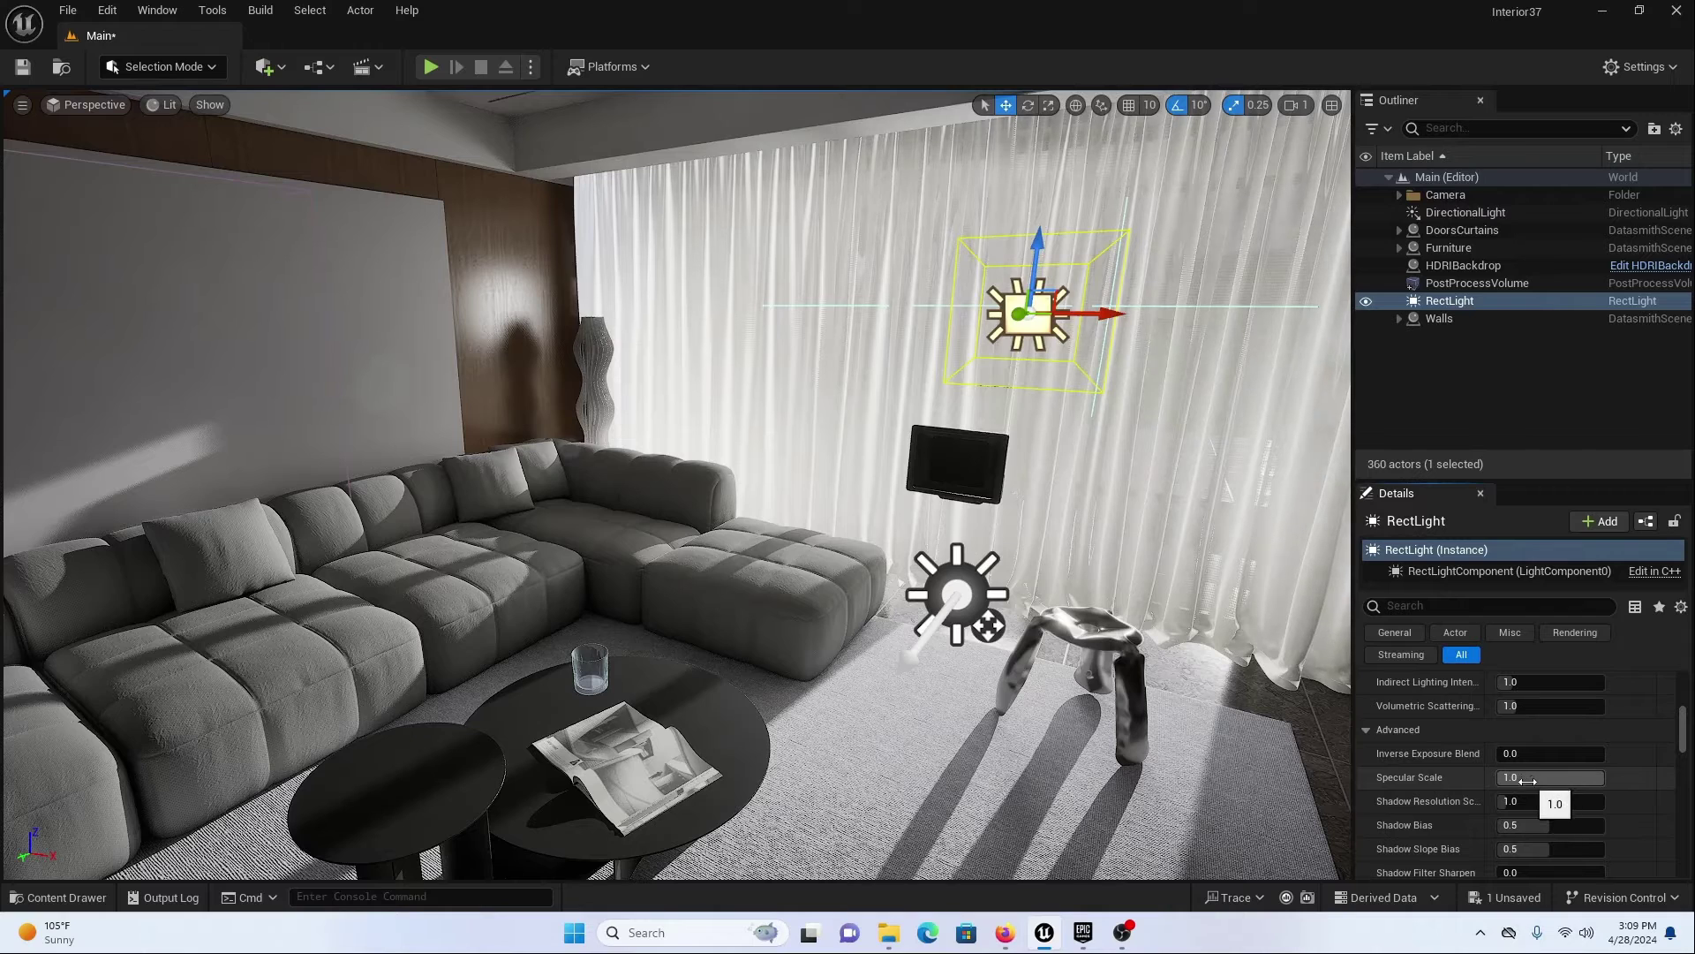
{"action": "left_click", "coordinate": [1529, 778]}
{"action": "type", "text": "0"}
{"action": "key", "text": "Return"}
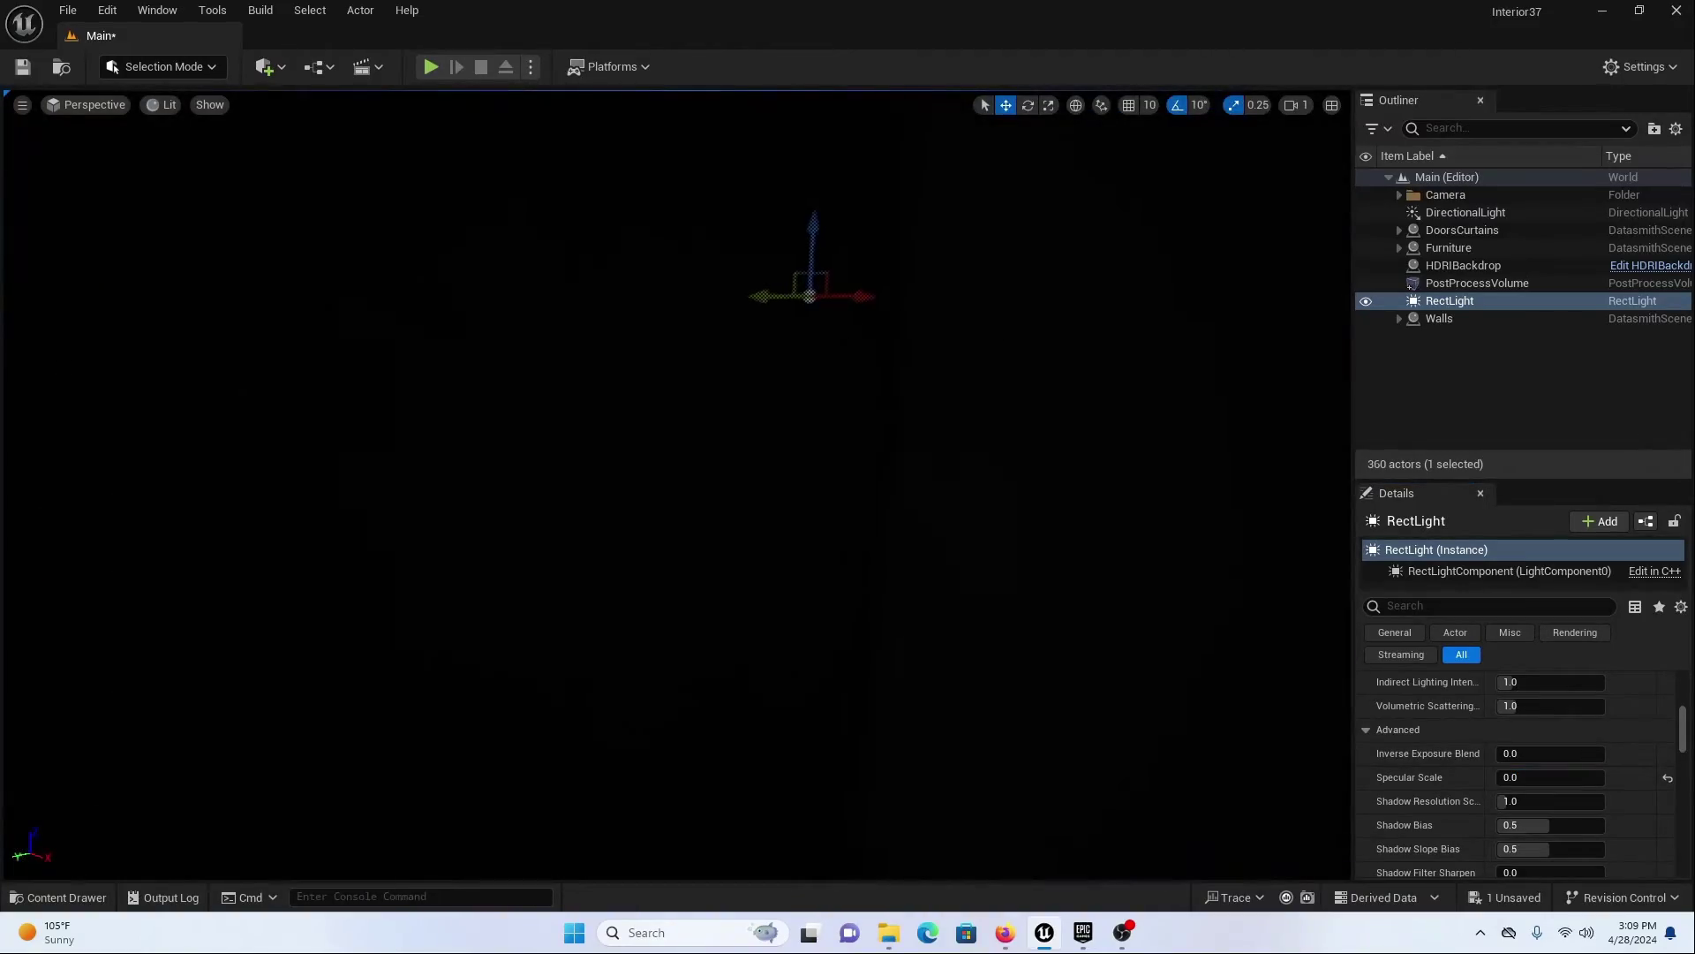
- Shift the rect light along the glazed facade and check its placement from inside the room
{"action": "right_click_drag", "start_coordinate": [675, 486], "coordinate": [435, 528]}
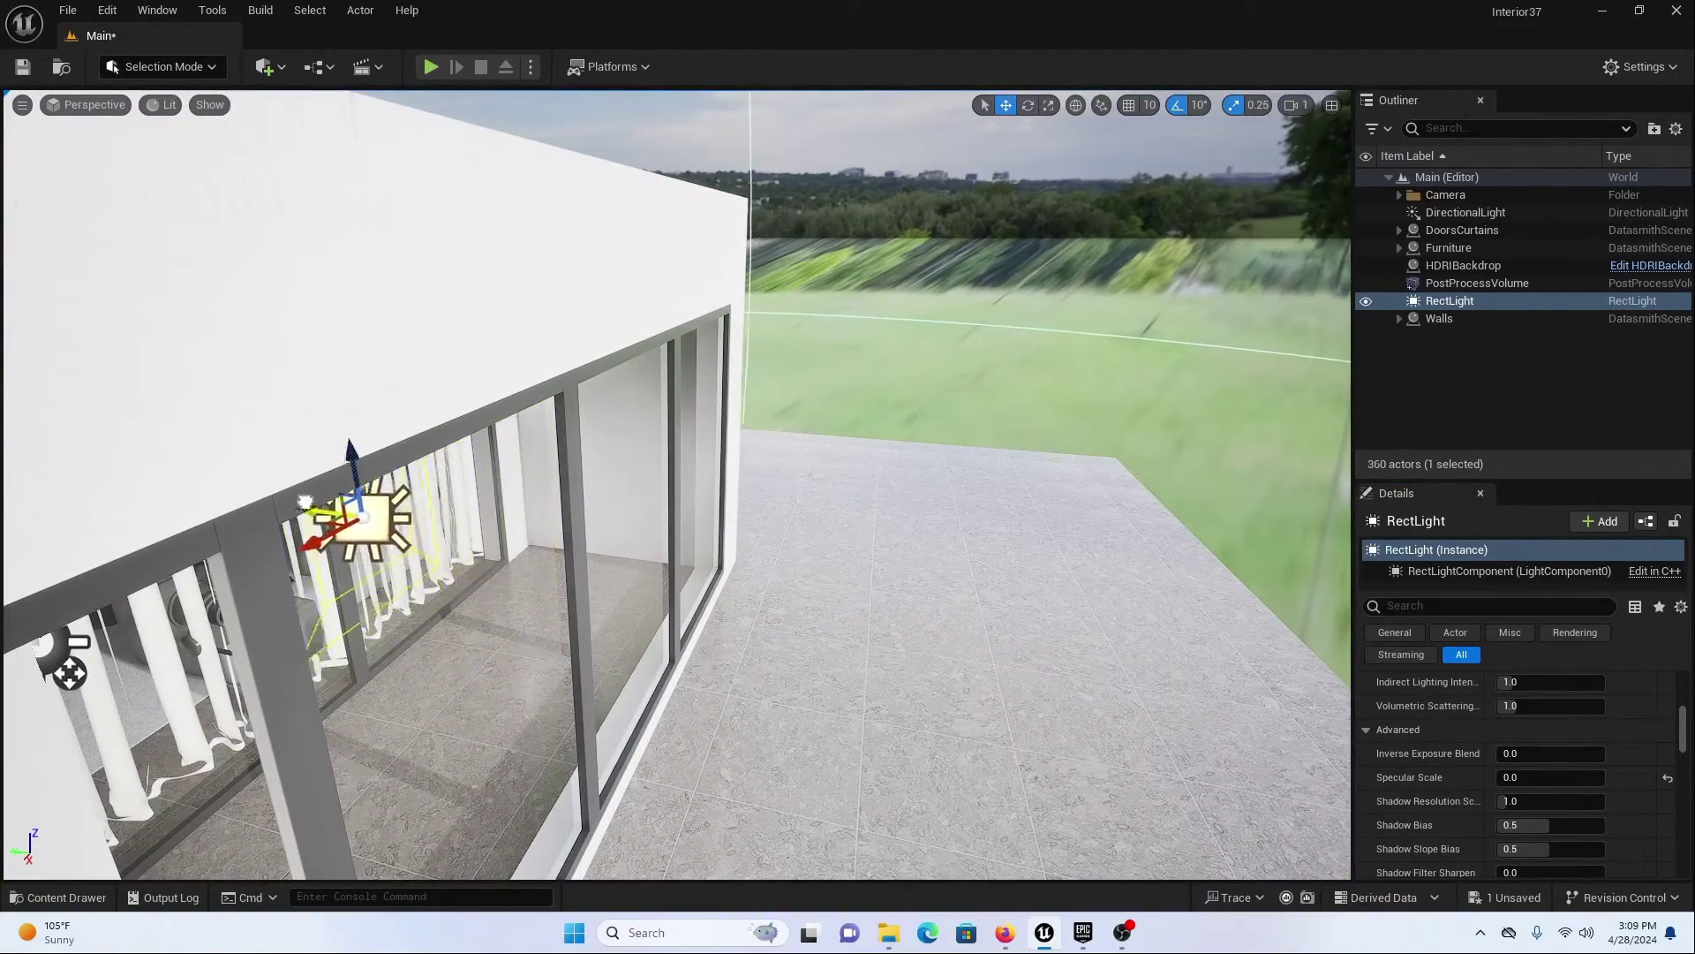
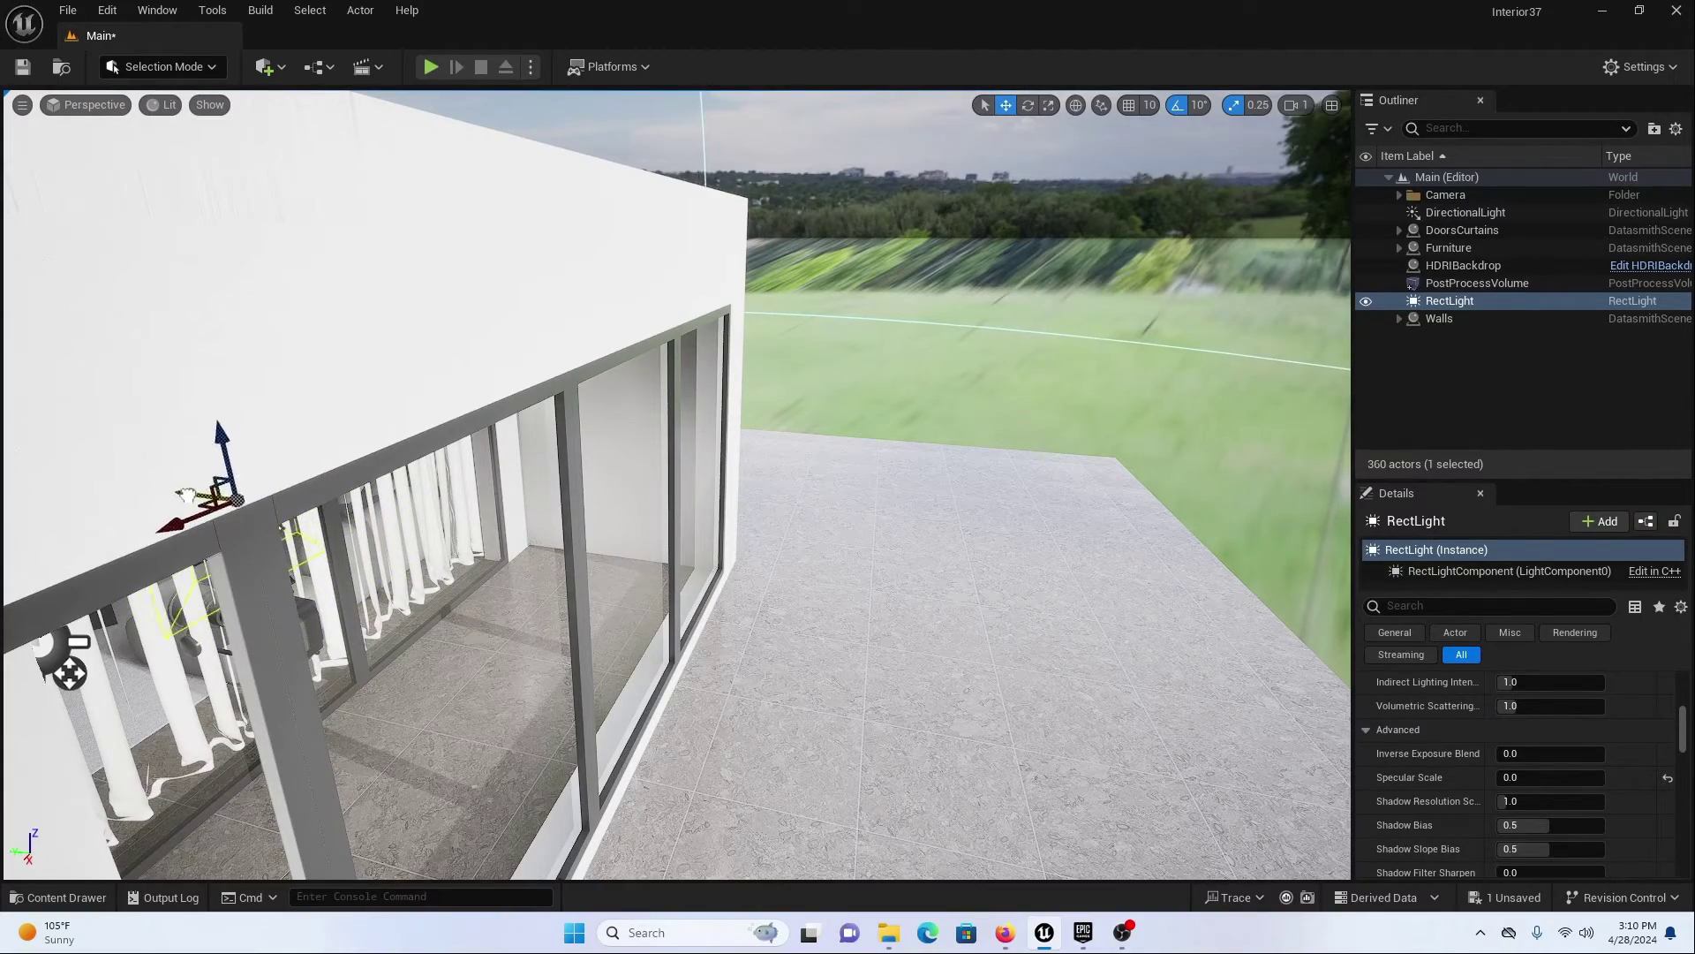
{"action": "key", "text": "f"}
{"action": "right_click_drag", "start_coordinate": [474, 575], "coordinate": [474, 575]}
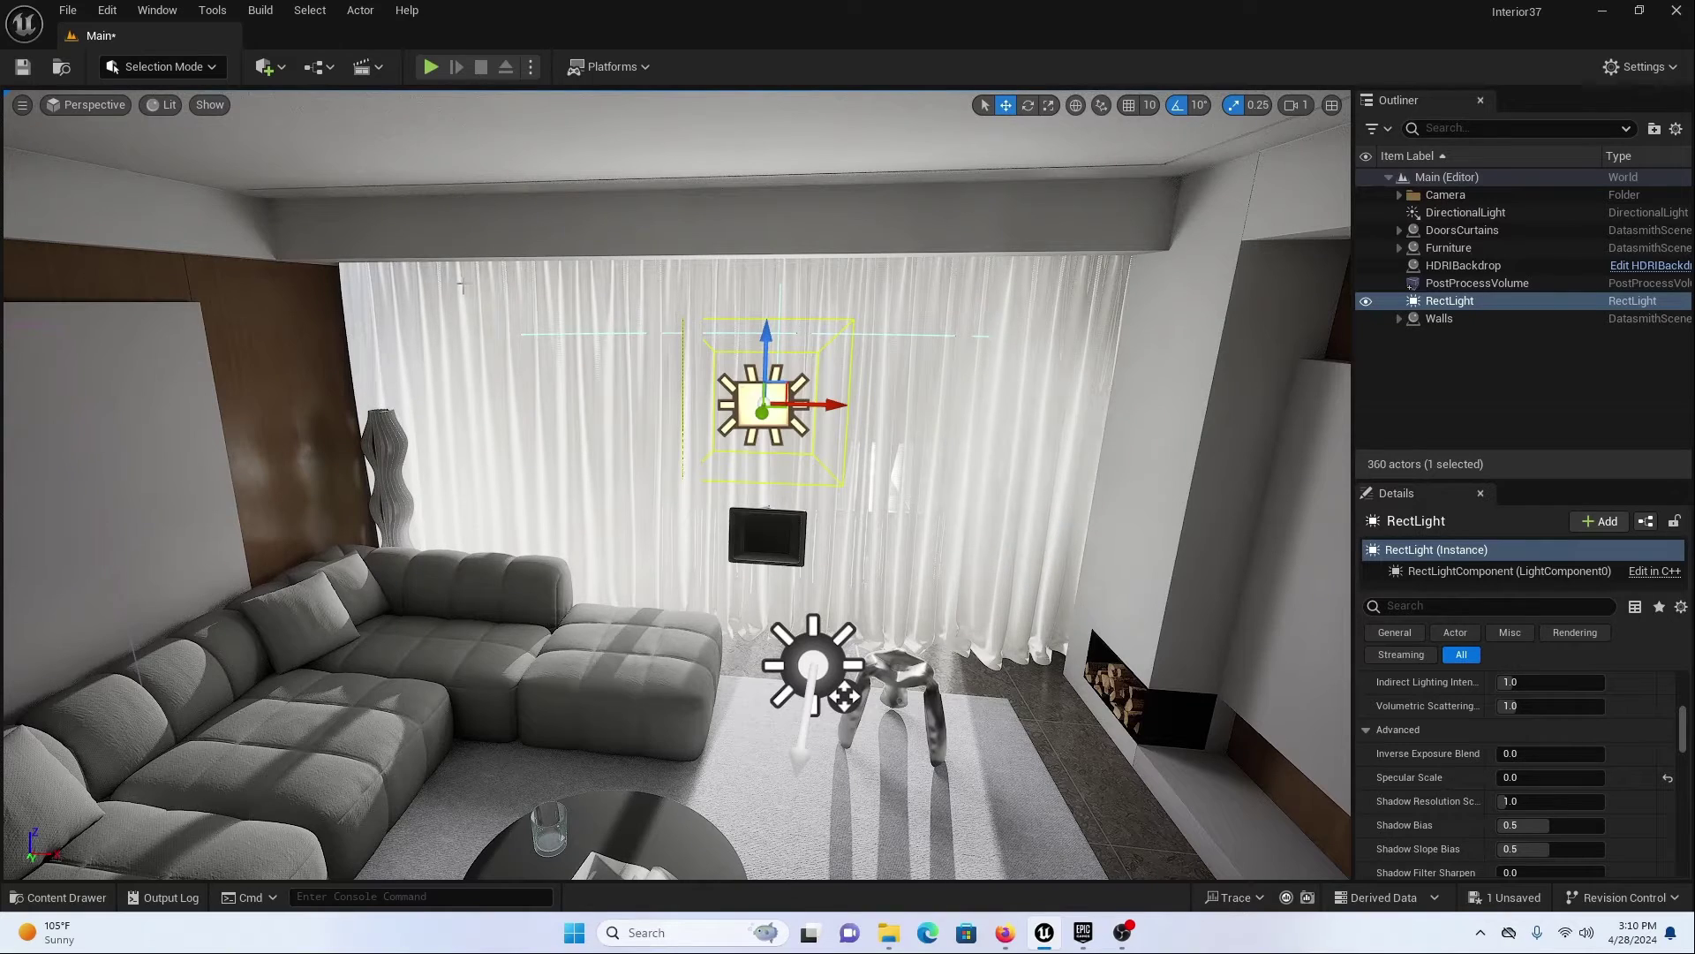
- Set the rect light's source width to 472 and source height to 216, and lower the light in front of the curtain
{"action": "scroll", "coordinate": [1475, 765], "scroll_direction": "up", "scroll_amount": 5}
{"action": "scroll", "coordinate": [1474, 764], "scroll_direction": "up", "scroll_amount": 4}
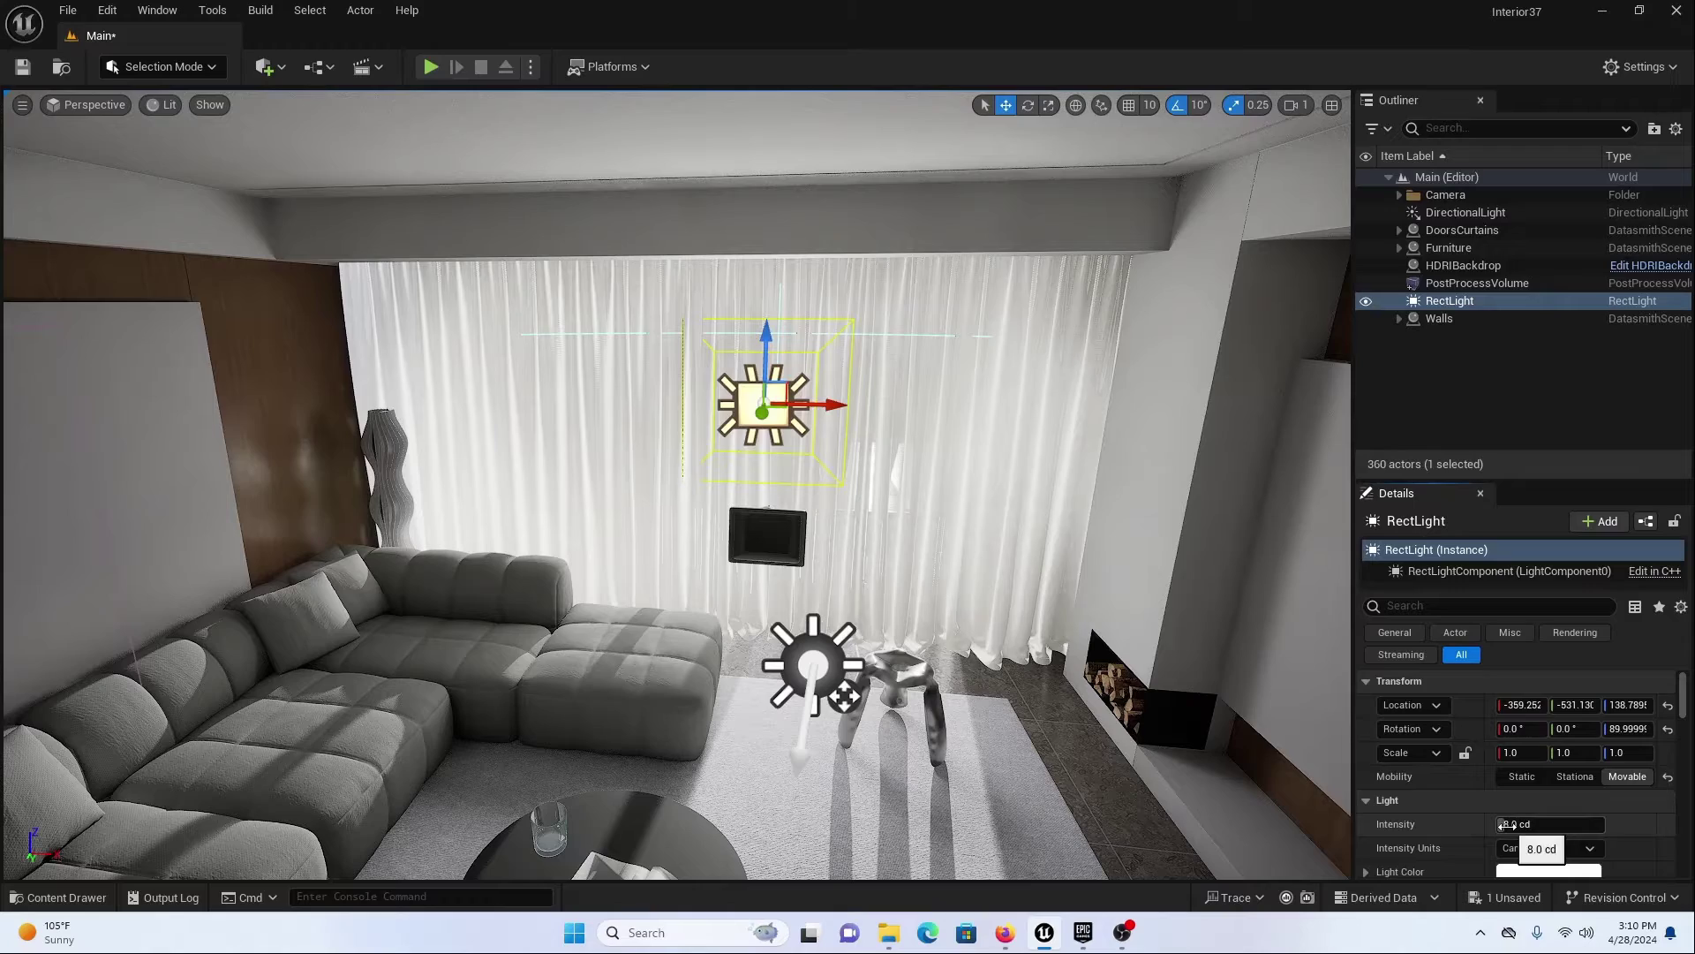
{"action": "scroll", "coordinate": [1413, 811], "scroll_direction": "down", "scroll_amount": 3}
{"action": "scroll", "coordinate": [1413, 811], "scroll_direction": "down", "scroll_amount": 1}
{"action": "left_click_drag", "start_coordinate": [1518, 778], "coordinate": [1554, 803]}
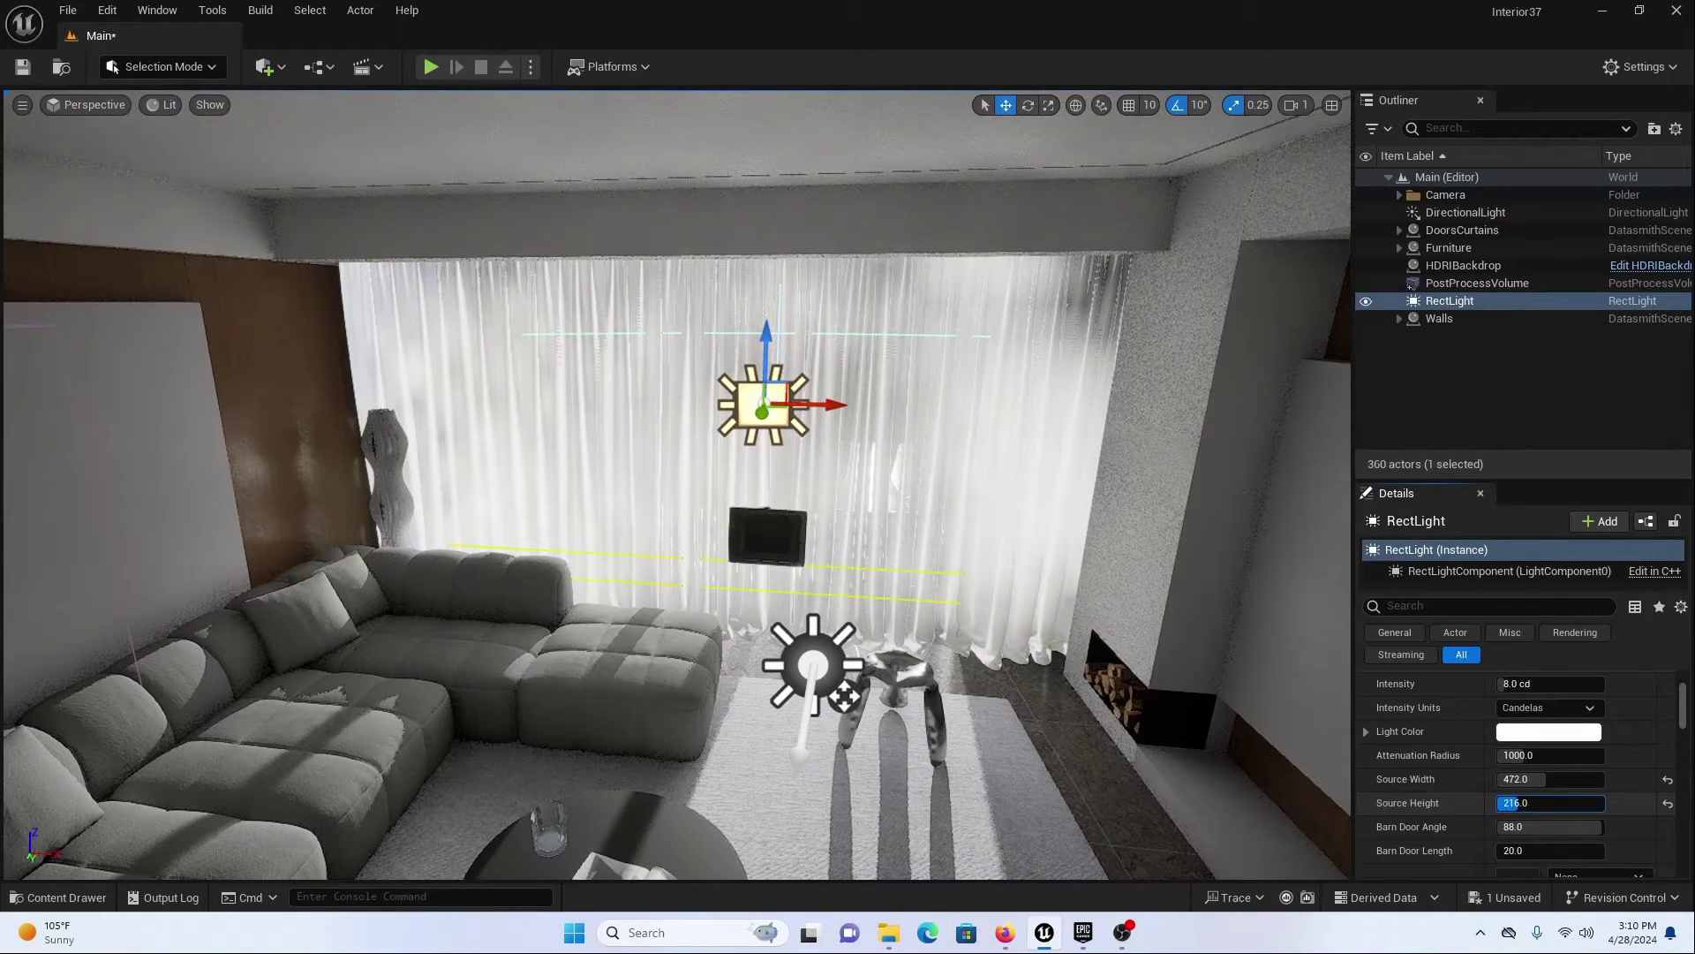
{"action": "left_click_drag", "start_coordinate": [763, 336], "coordinate": [761, 364]}
{"action": "left_click_drag", "start_coordinate": [757, 446], "coordinate": [700, 478]}
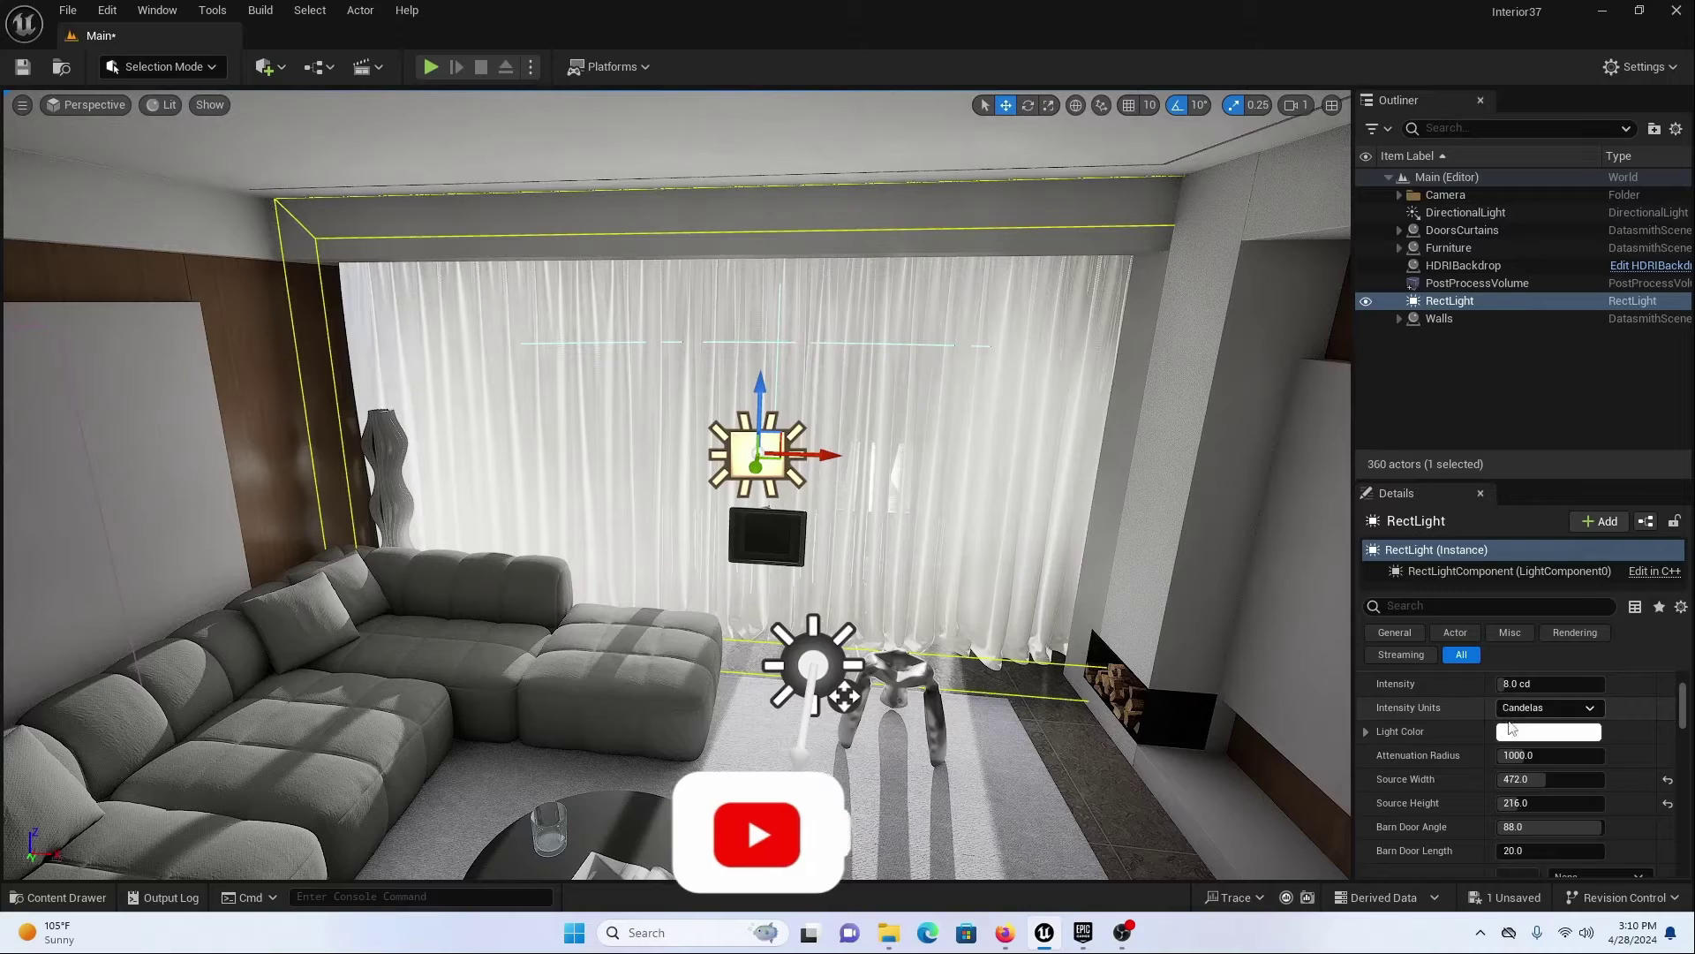
- Set the rect light's source width to 344 and shift the light sideways and slightly away from the curtain into the room
{"action": "left_click", "coordinate": [1536, 779]}
{"action": "type", "text": "400"}
{"action": "key", "text": "Return"}
{"action": "type", "text": "344"}
{"action": "key", "text": "Return"}
{"action": "left_click_drag", "start_coordinate": [821, 457], "coordinate": [834, 517]}
{"action": "left_click_drag", "start_coordinate": [722, 595], "coordinate": [768, 578], "text": "alt"}
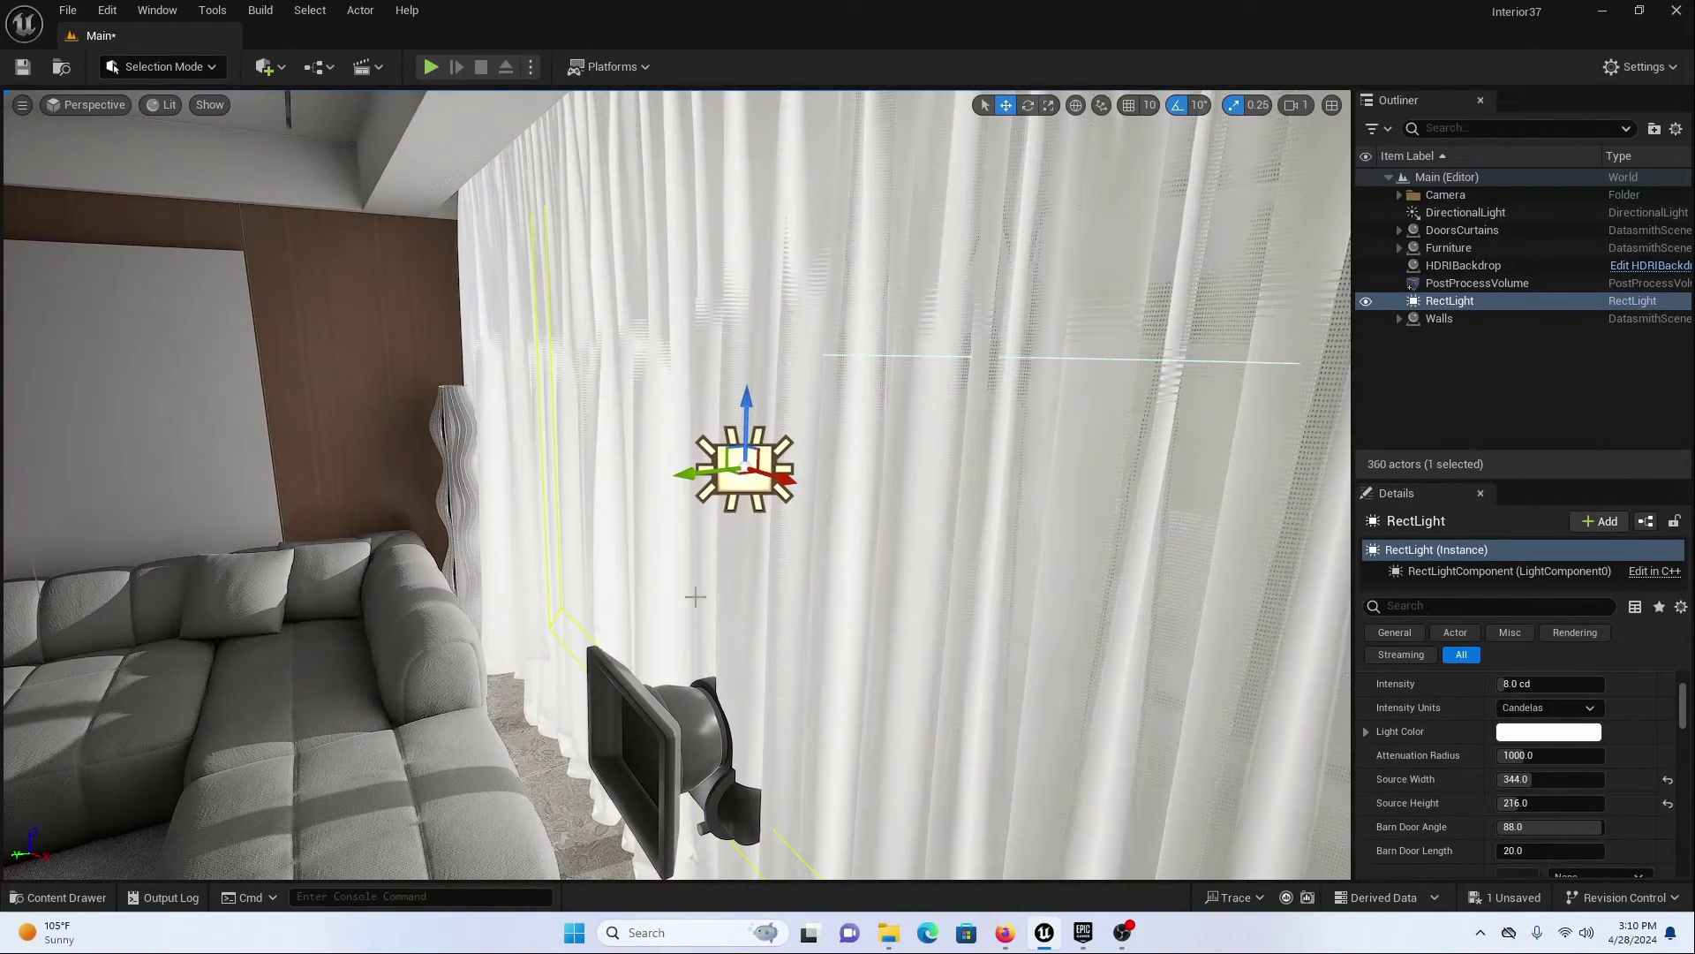
{"action": "left_click_drag", "start_coordinate": [686, 467], "coordinate": [587, 474]}
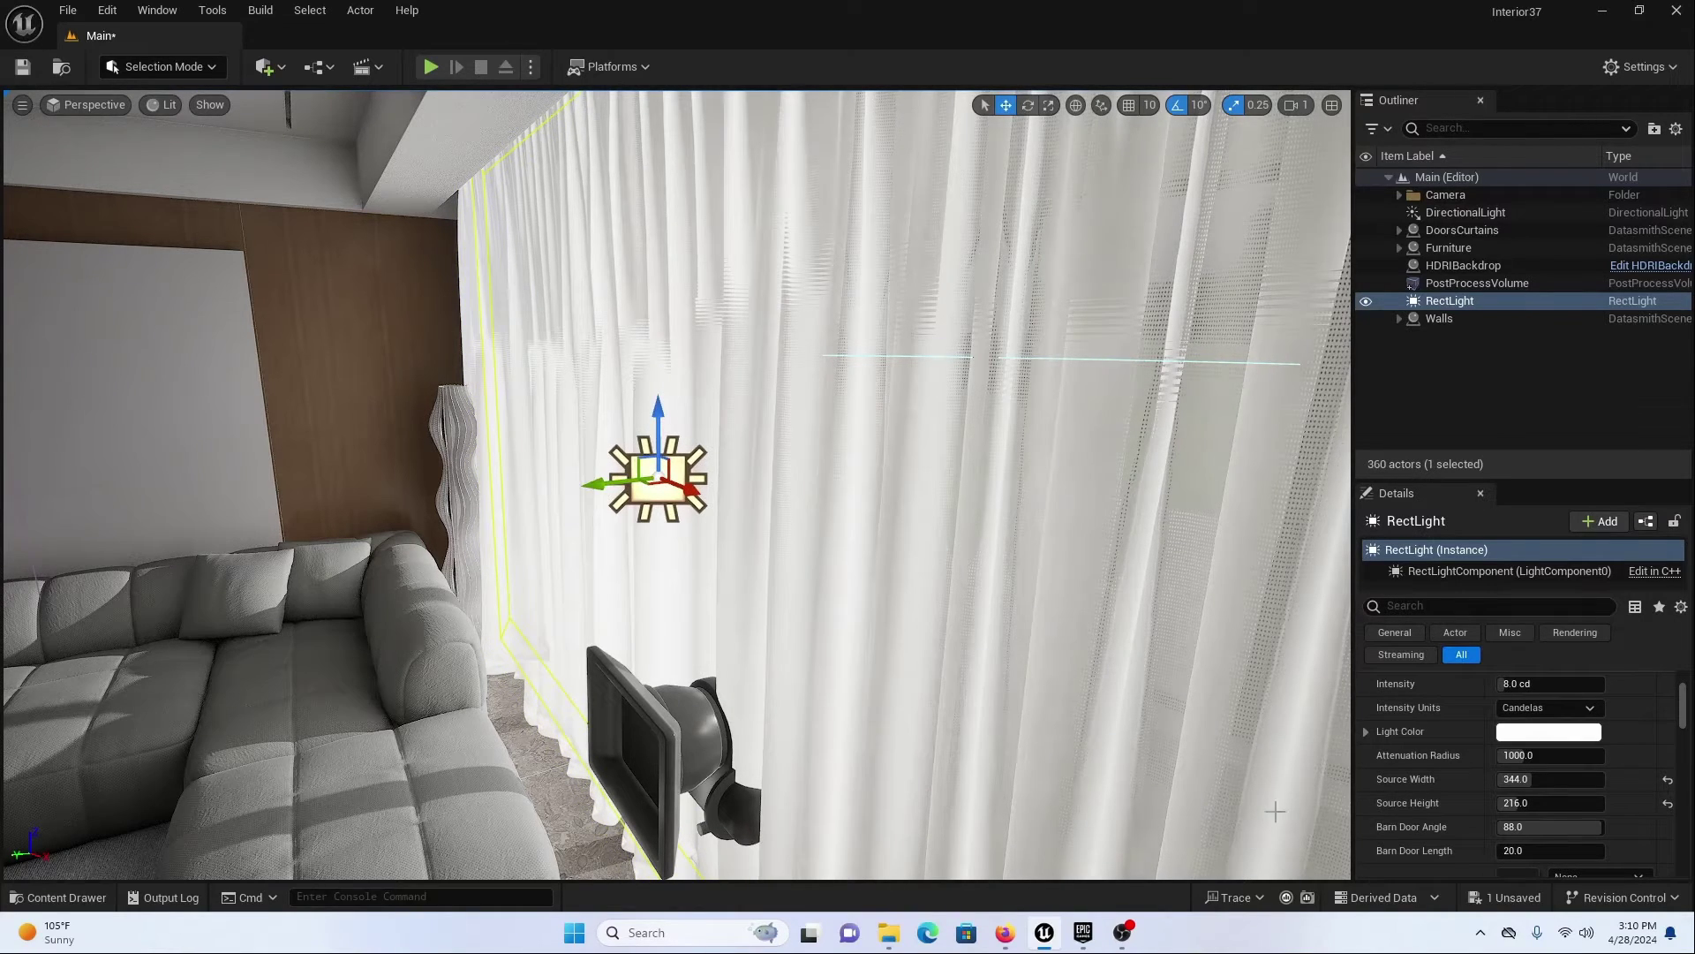
- Switch to the CineCameraActor view and raise the rect light's Indirect Lighting Intensity
{"action": "scroll", "coordinate": [1453, 777], "scroll_direction": "down", "scroll_amount": 3}
{"action": "scroll", "coordinate": [1453, 777], "scroll_direction": "down", "scroll_amount": 4}
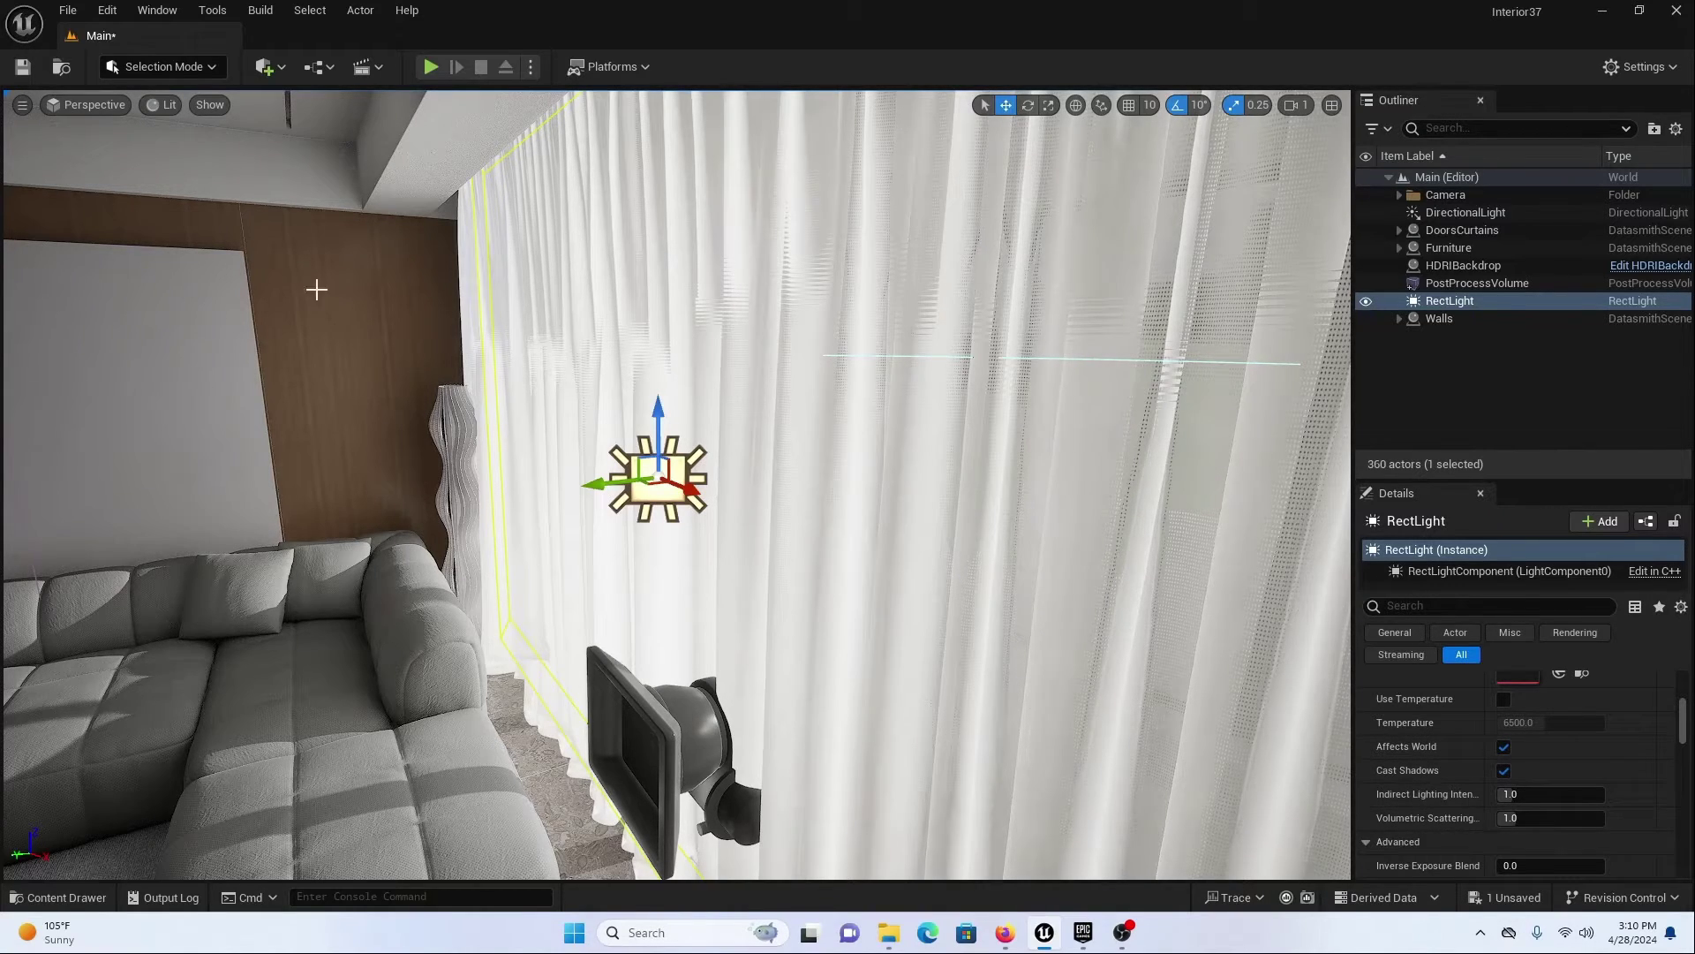
{"action": "left_click", "coordinate": [104, 106]}
{"action": "left_click", "coordinate": [165, 331]}
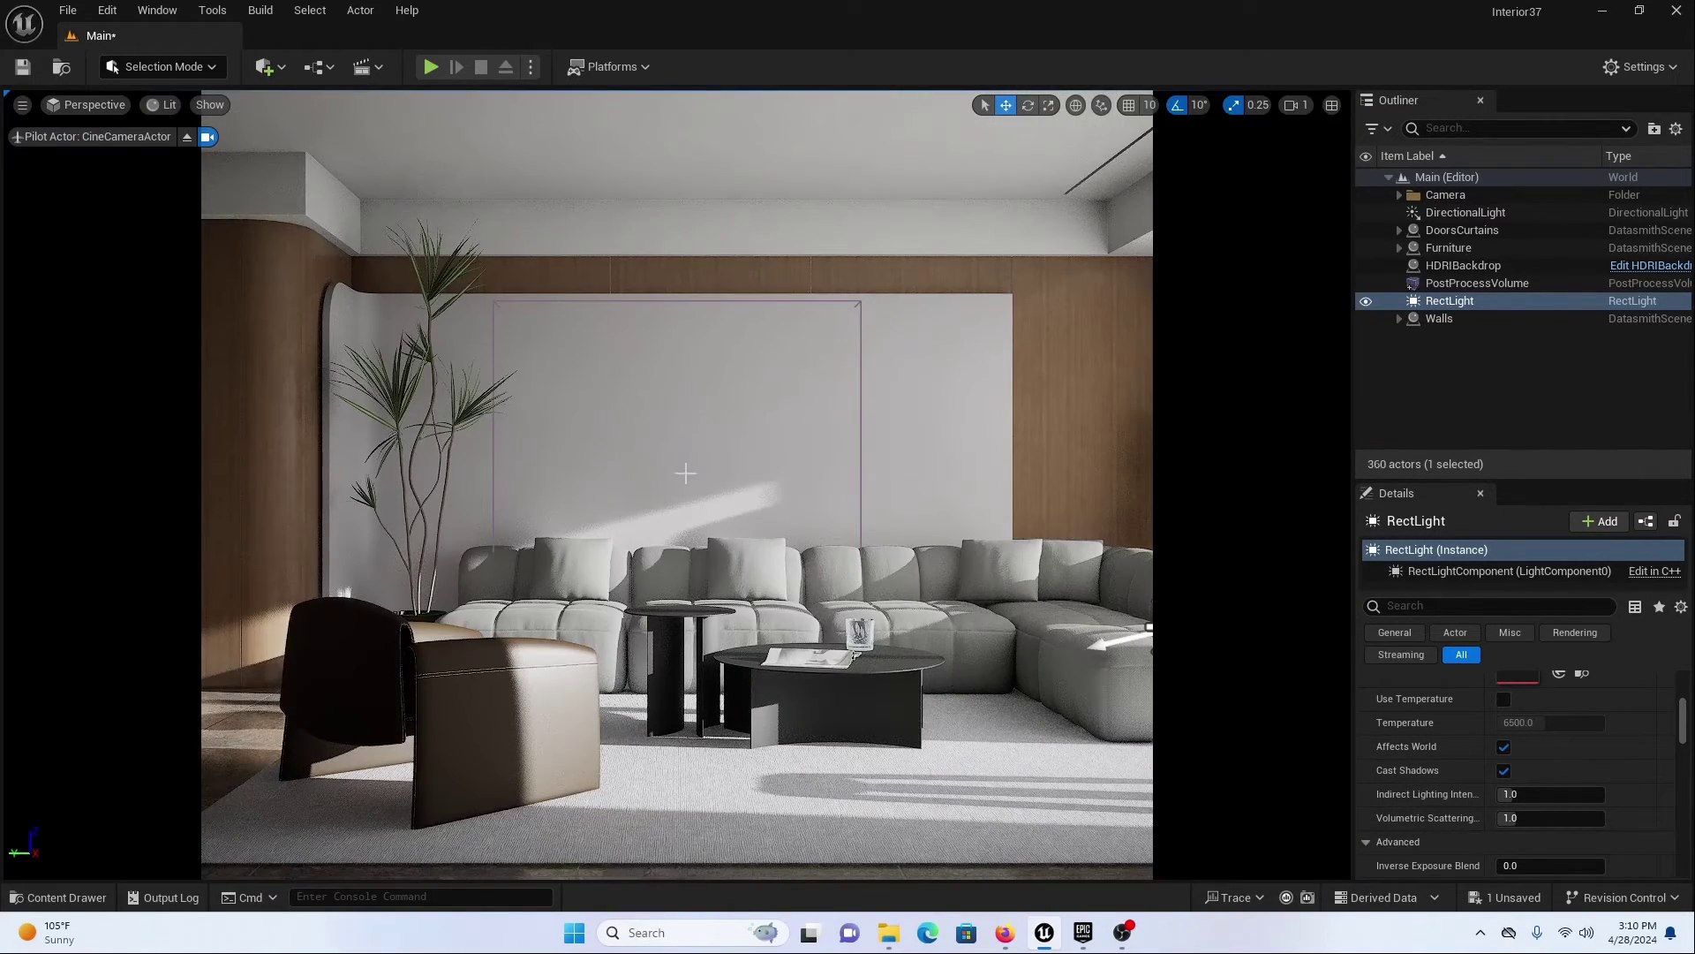
{"action": "left_click", "coordinate": [1529, 798]}
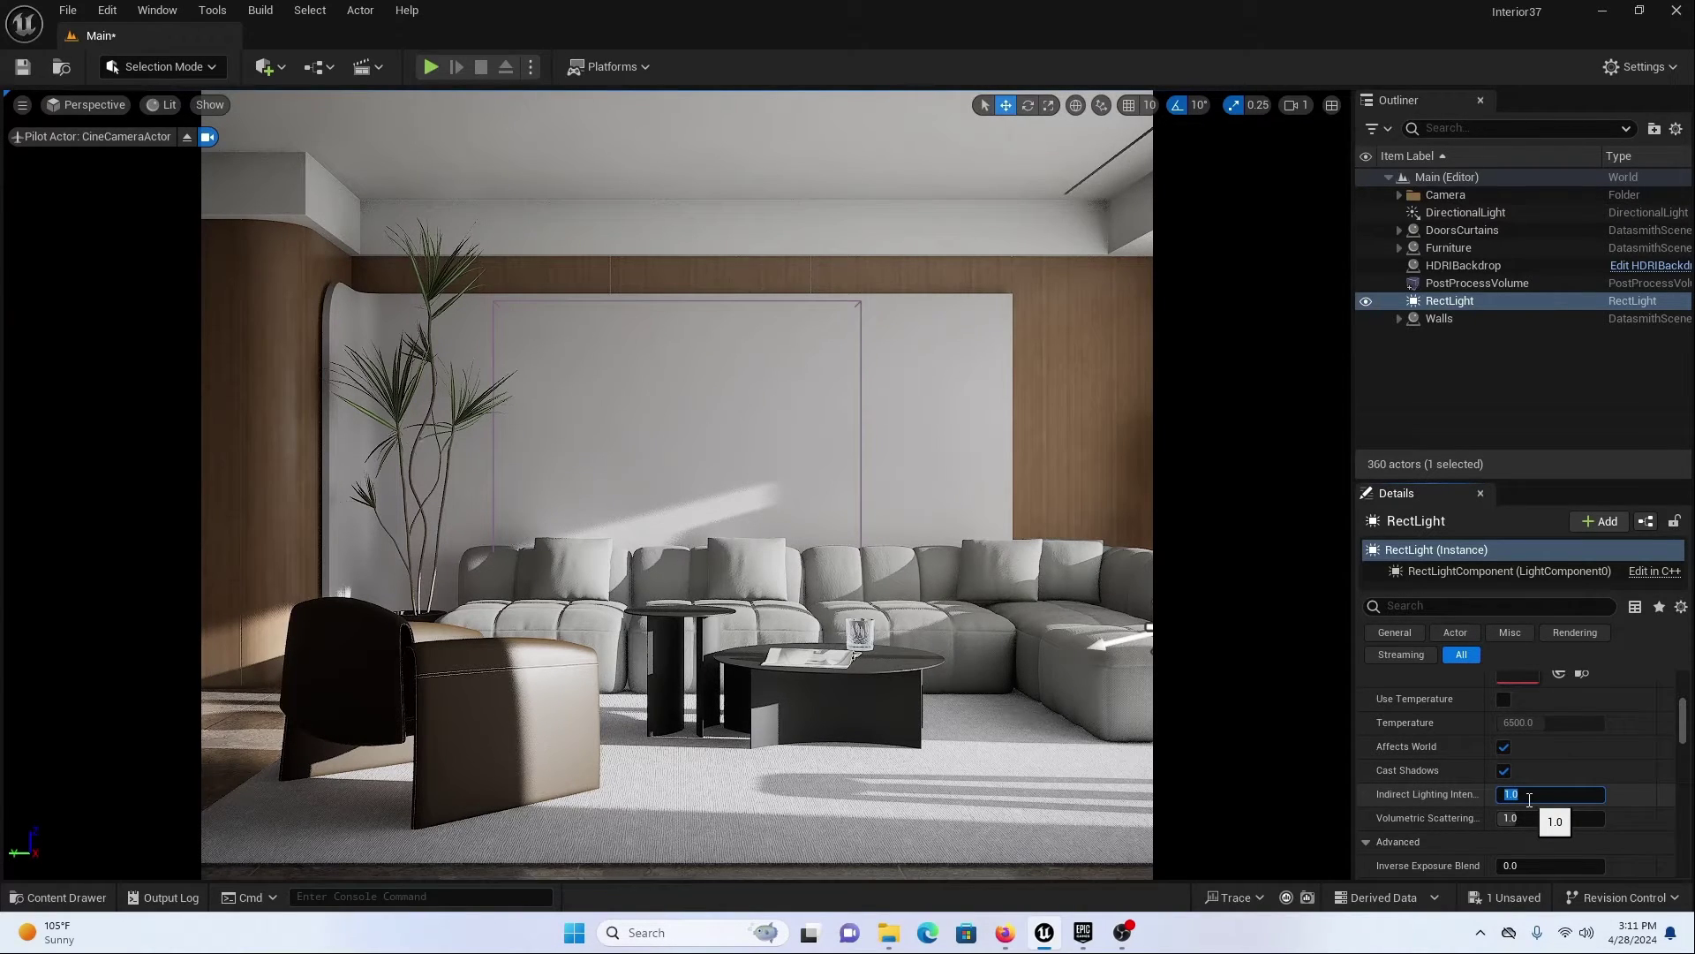
{"action": "key", "text": "Return"}
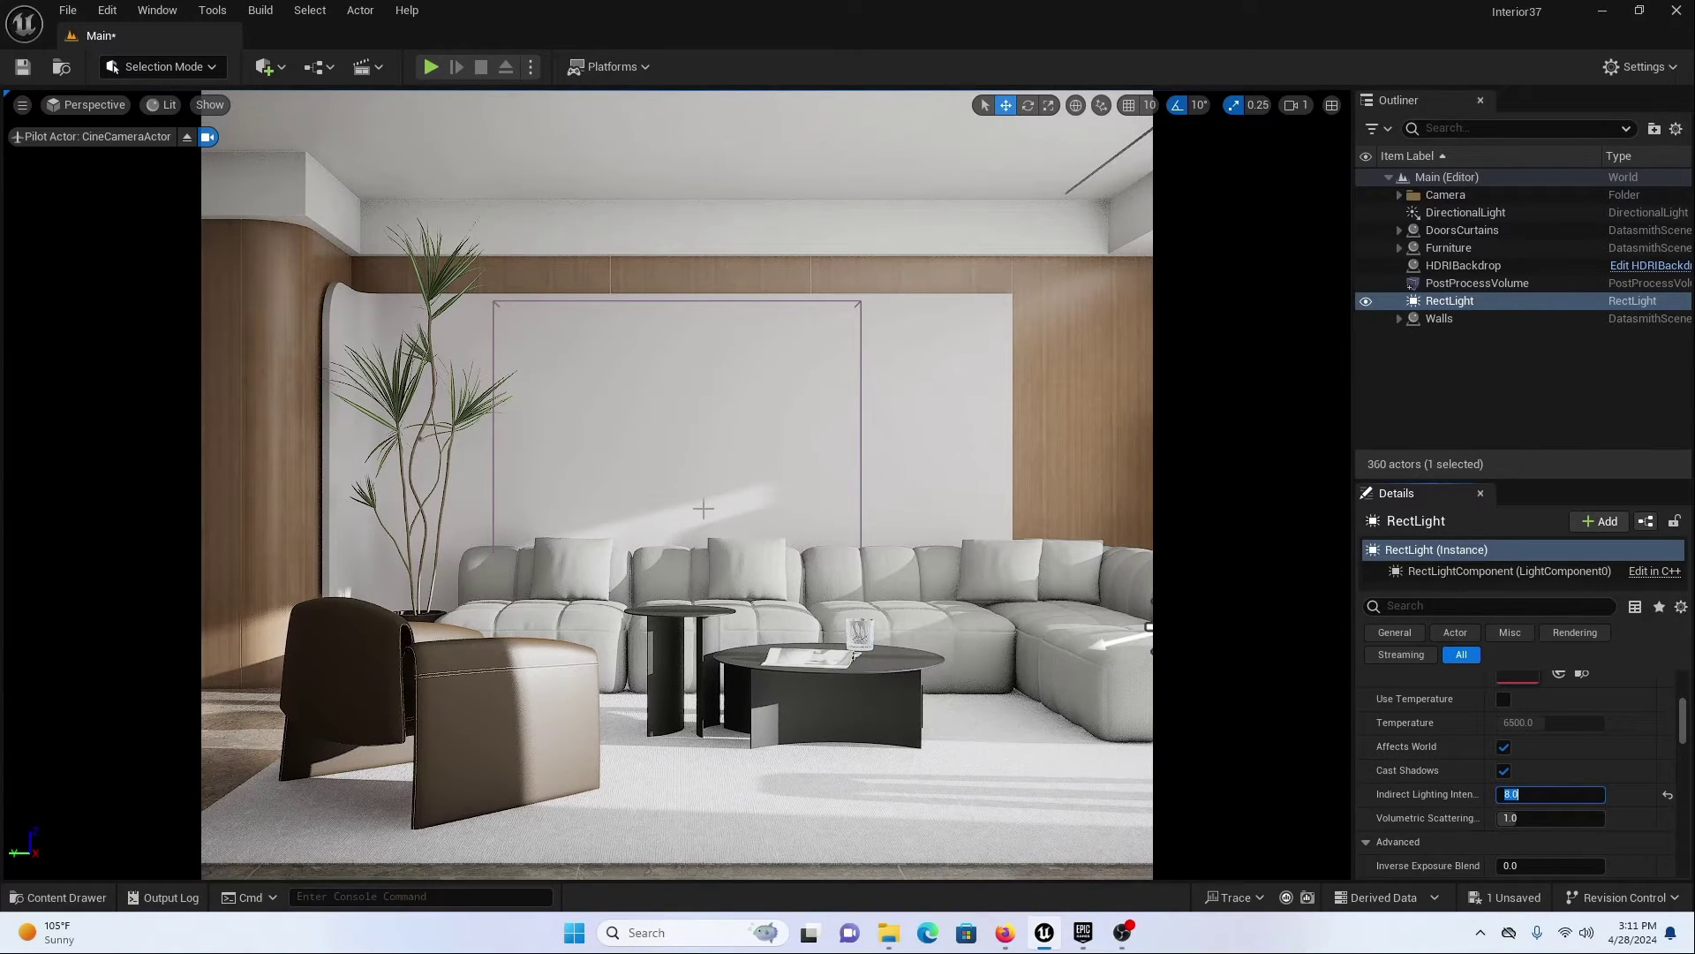
- Set the rect light's intensity to 15 cd
{"action": "scroll", "coordinate": [1443, 774], "scroll_direction": "up", "scroll_amount": 5}
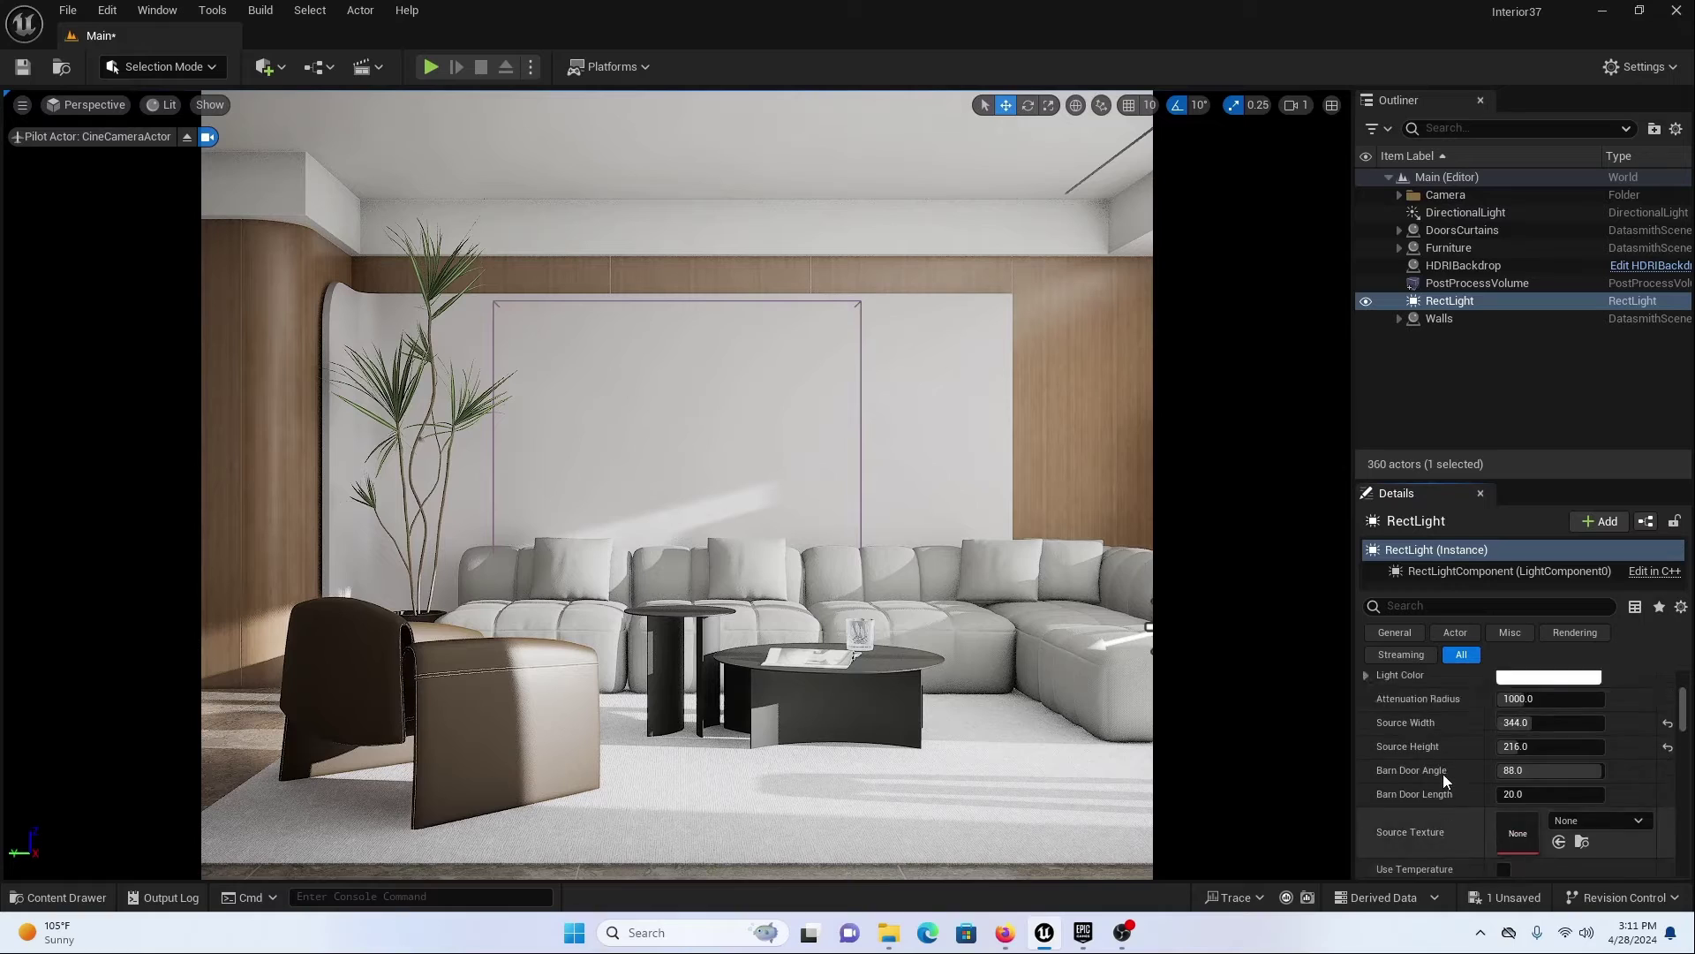
{"action": "scroll", "coordinate": [1443, 773], "scroll_direction": "up", "scroll_amount": 1}
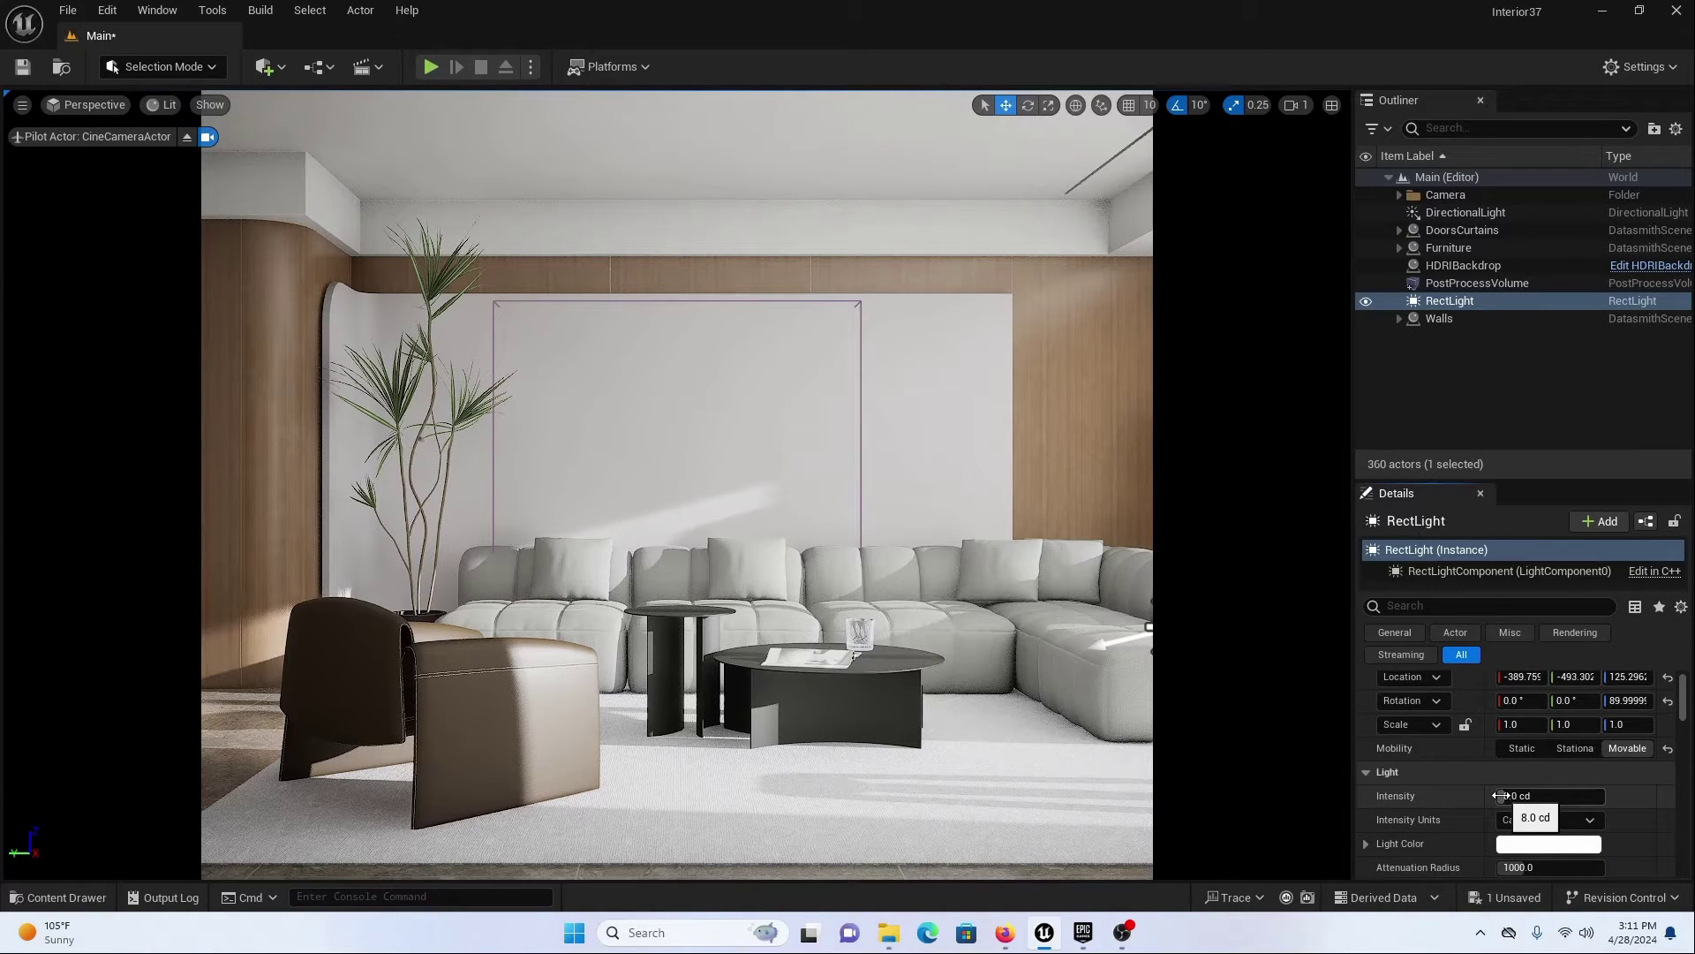
{"action": "left_click", "coordinate": [1516, 799]}
{"action": "type", "text": "15"}
{"action": "key", "text": "Return"}
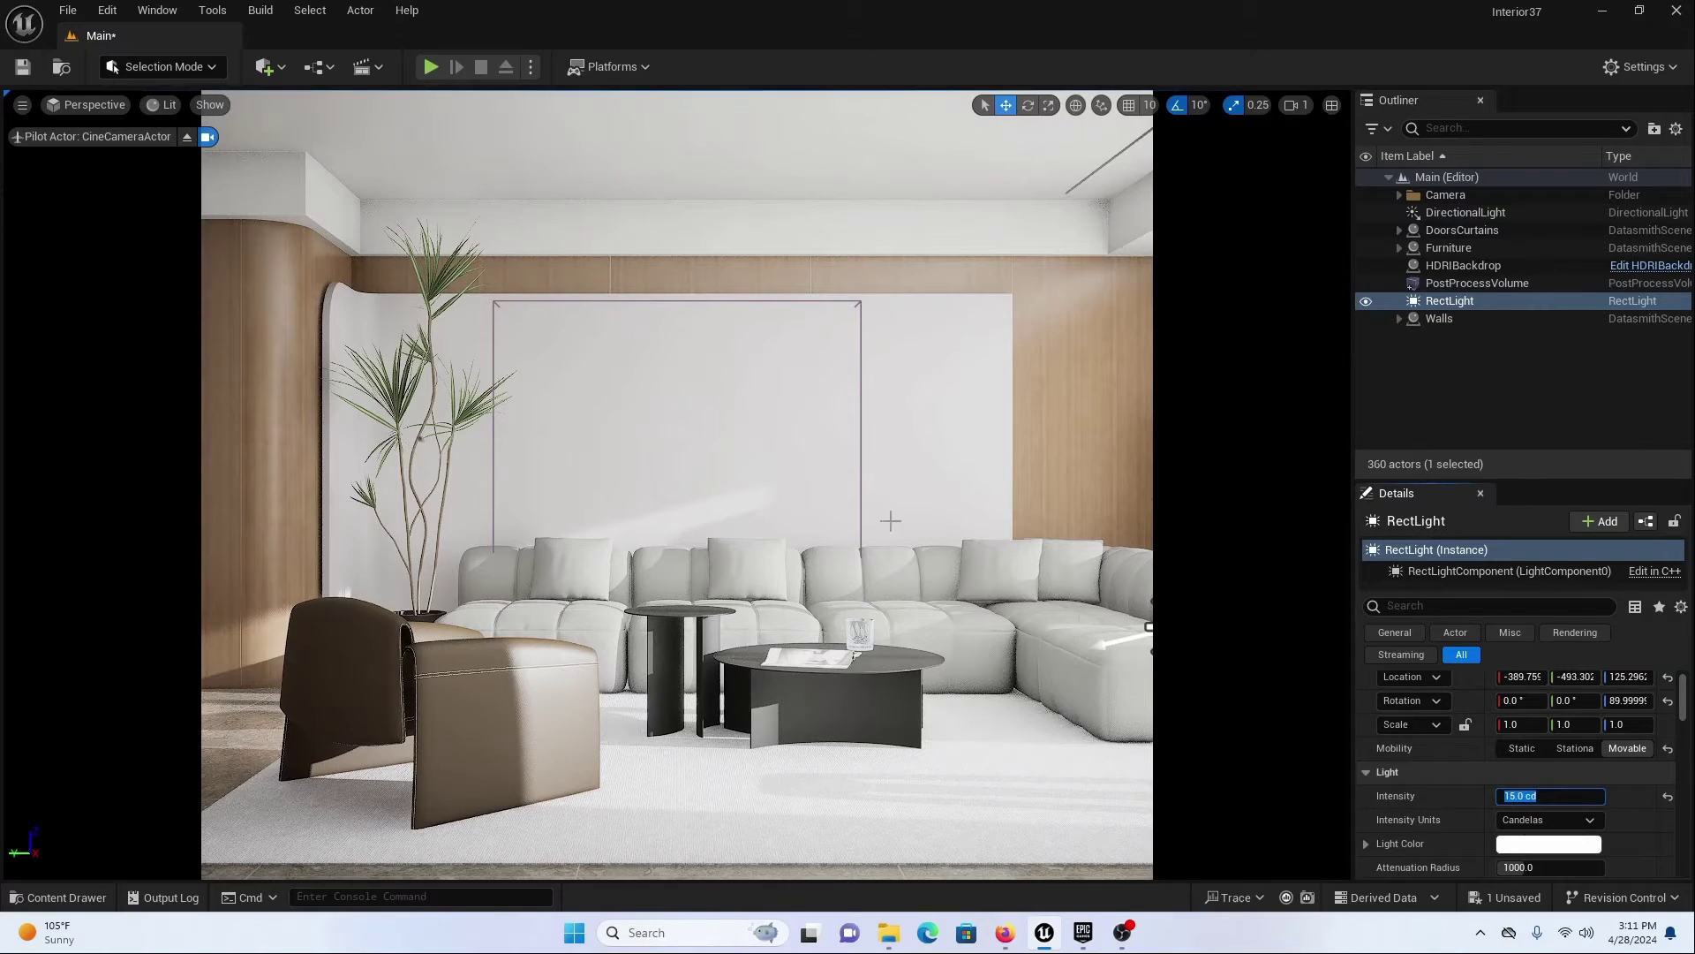
- Switch the view mode to Lighting Only and check the light distribution through CineCameraActor2
{"action": "left_click", "coordinate": [169, 107]}
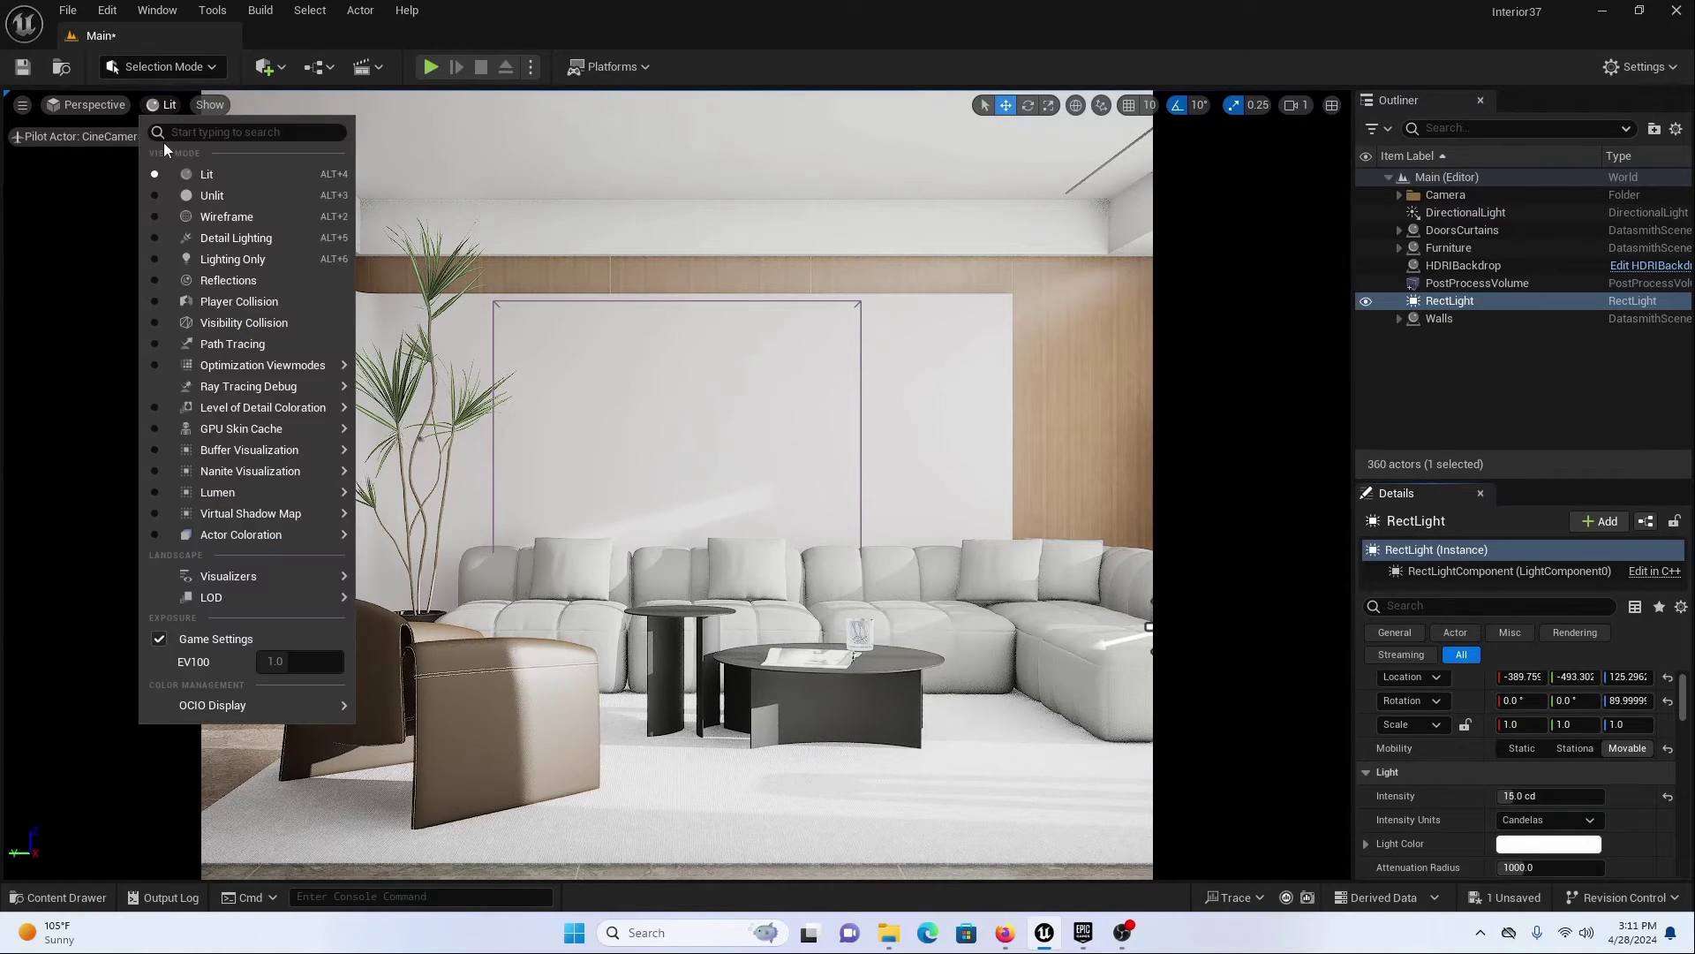
{"action": "left_click", "coordinate": [189, 259]}
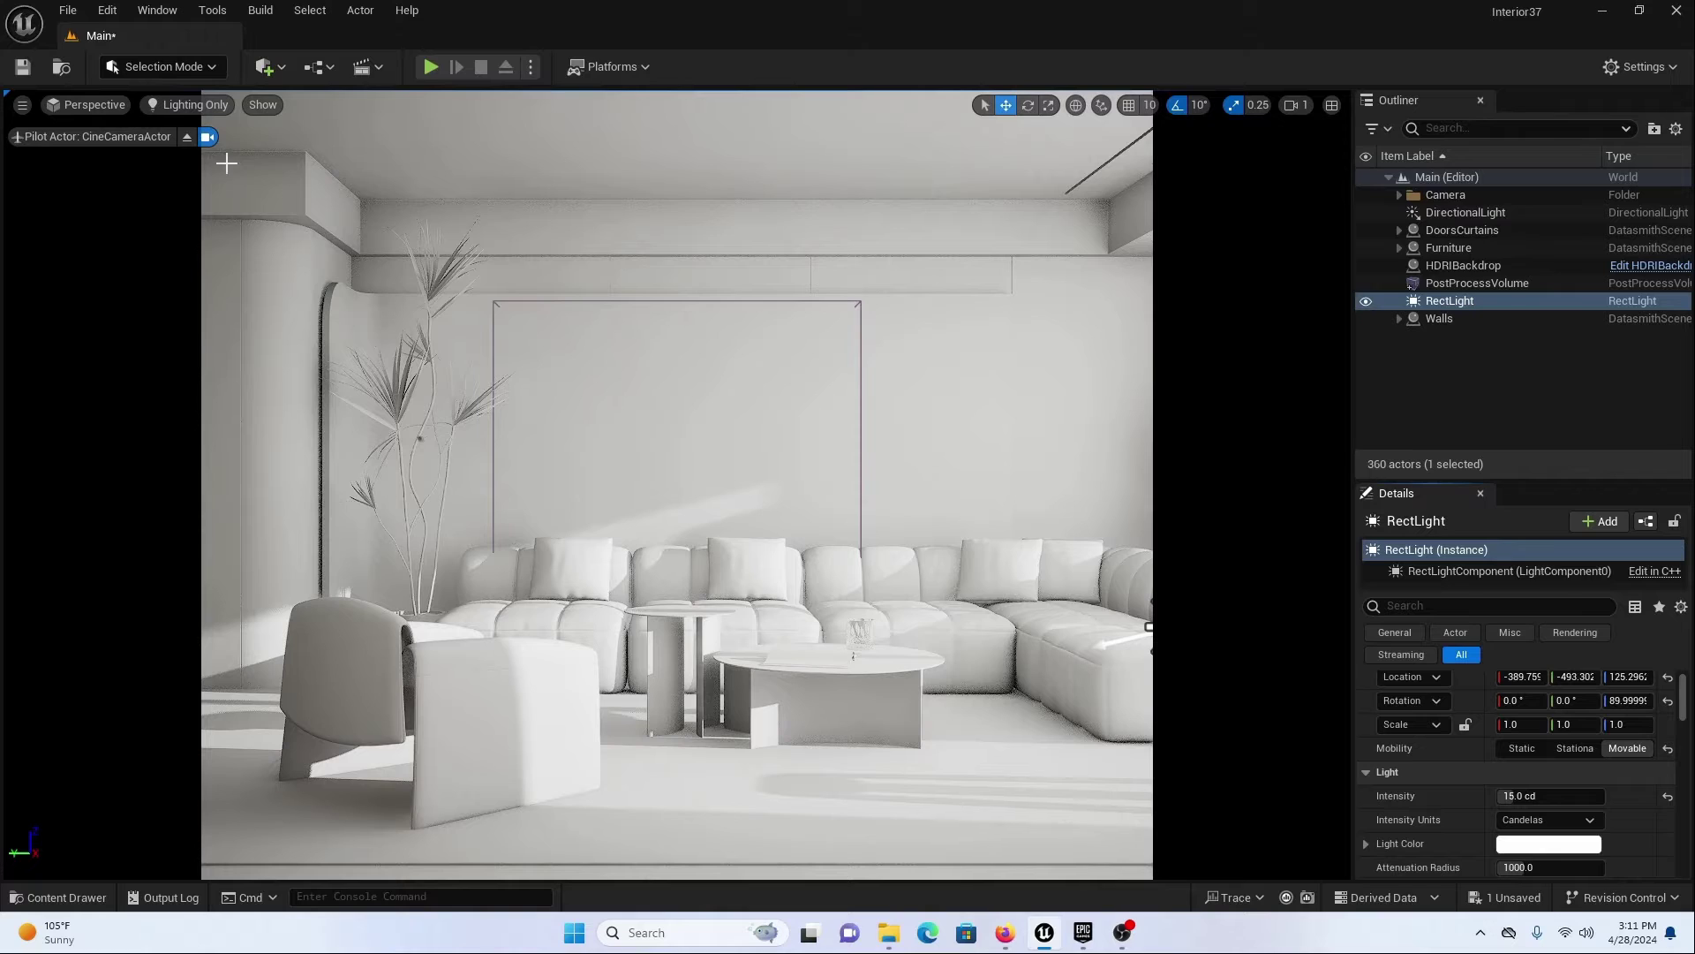
{"action": "left_click", "coordinate": [114, 106]}
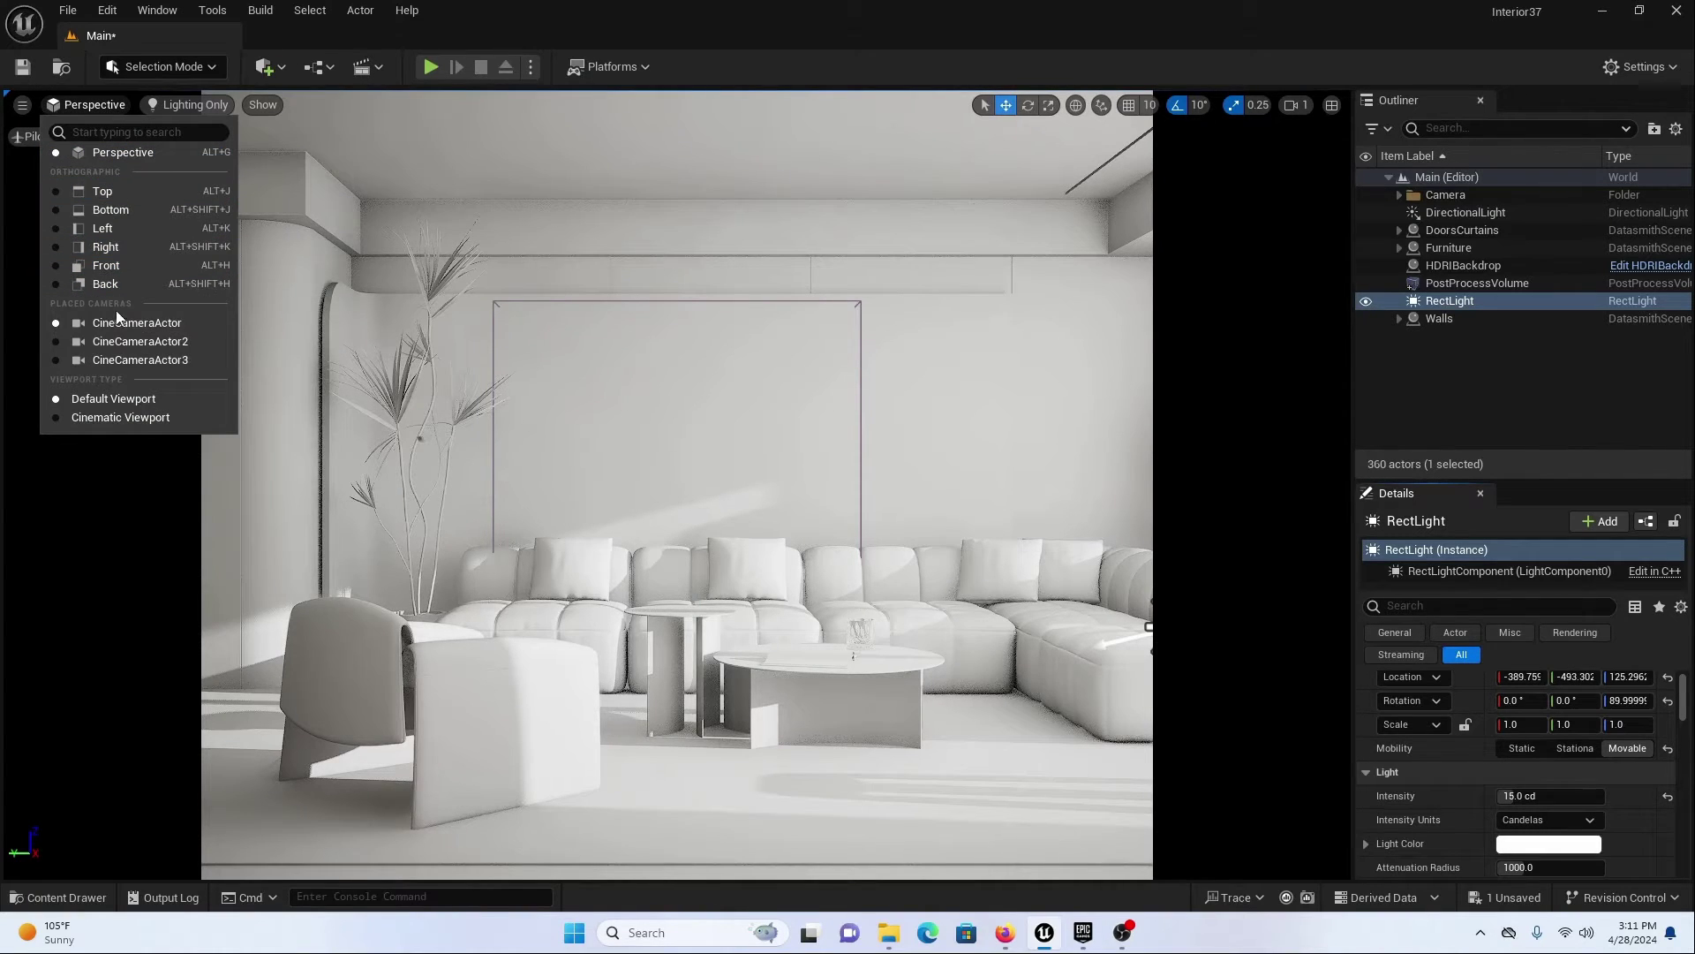
{"action": "left_click", "coordinate": [106, 342]}
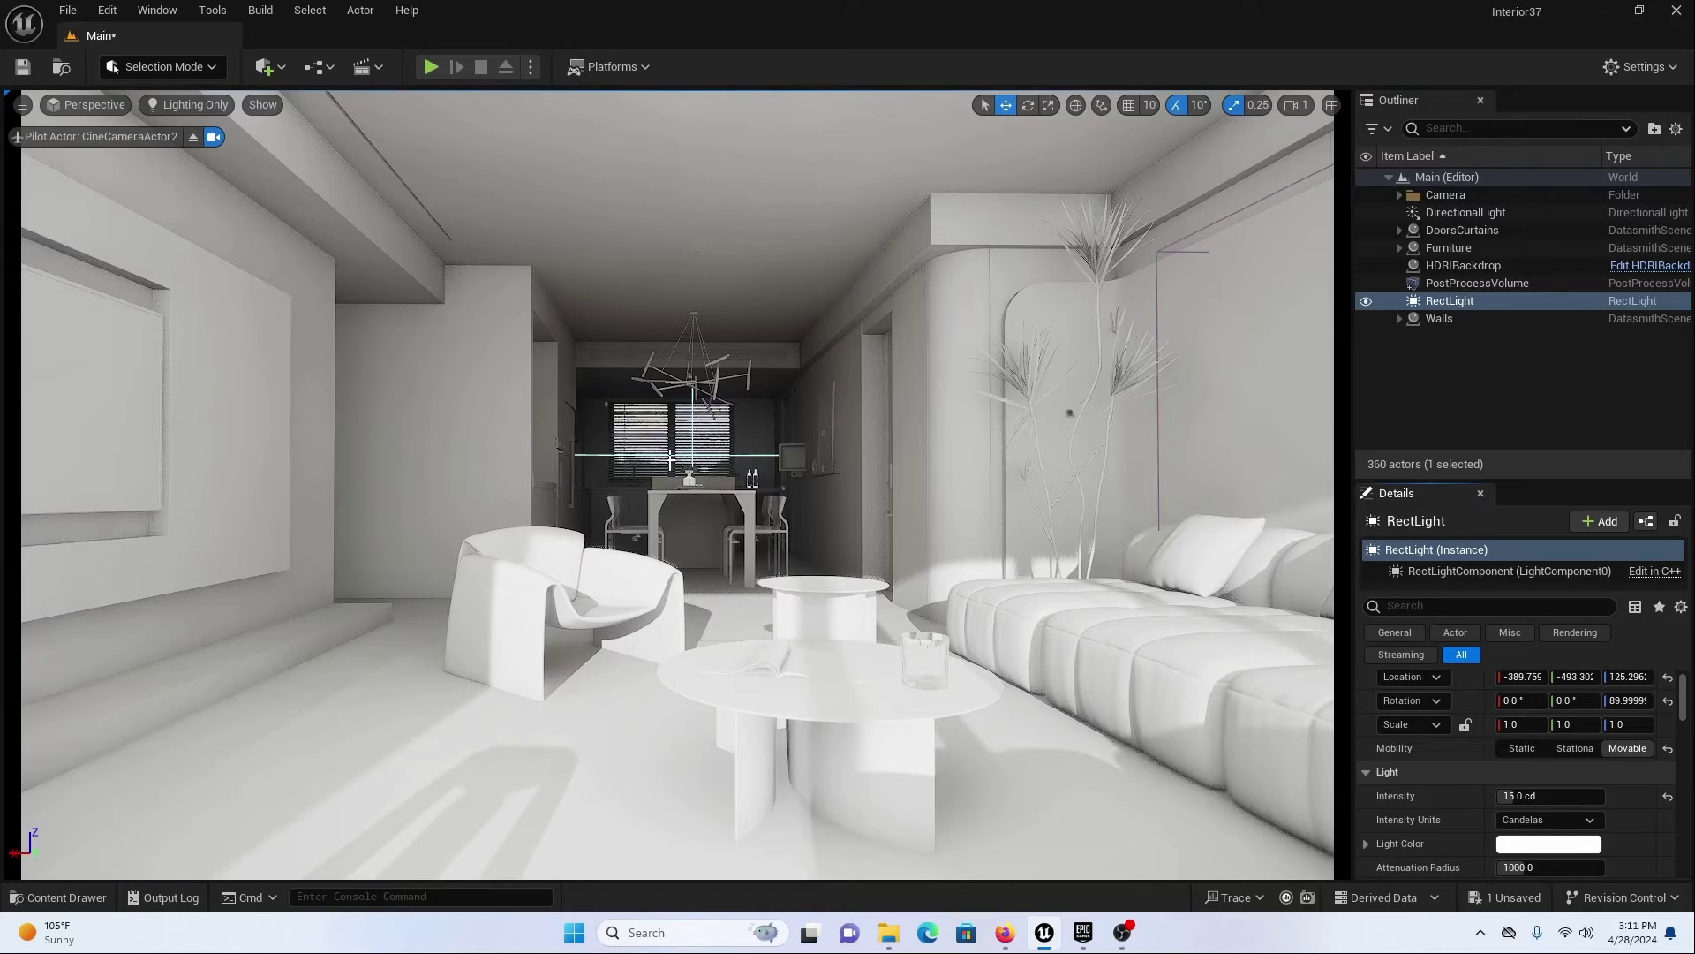
- Try attenuation radii of 16384 and about 818 for the rect light, and settle on about 3217
{"action": "scroll", "coordinate": [1427, 771], "scroll_direction": "down", "scroll_amount": 2}
{"action": "left_click_drag", "start_coordinate": [1519, 782], "coordinate": [1545, 783]}
{"action": "type", "text": "16384"}
{"action": "key", "text": "Return"}
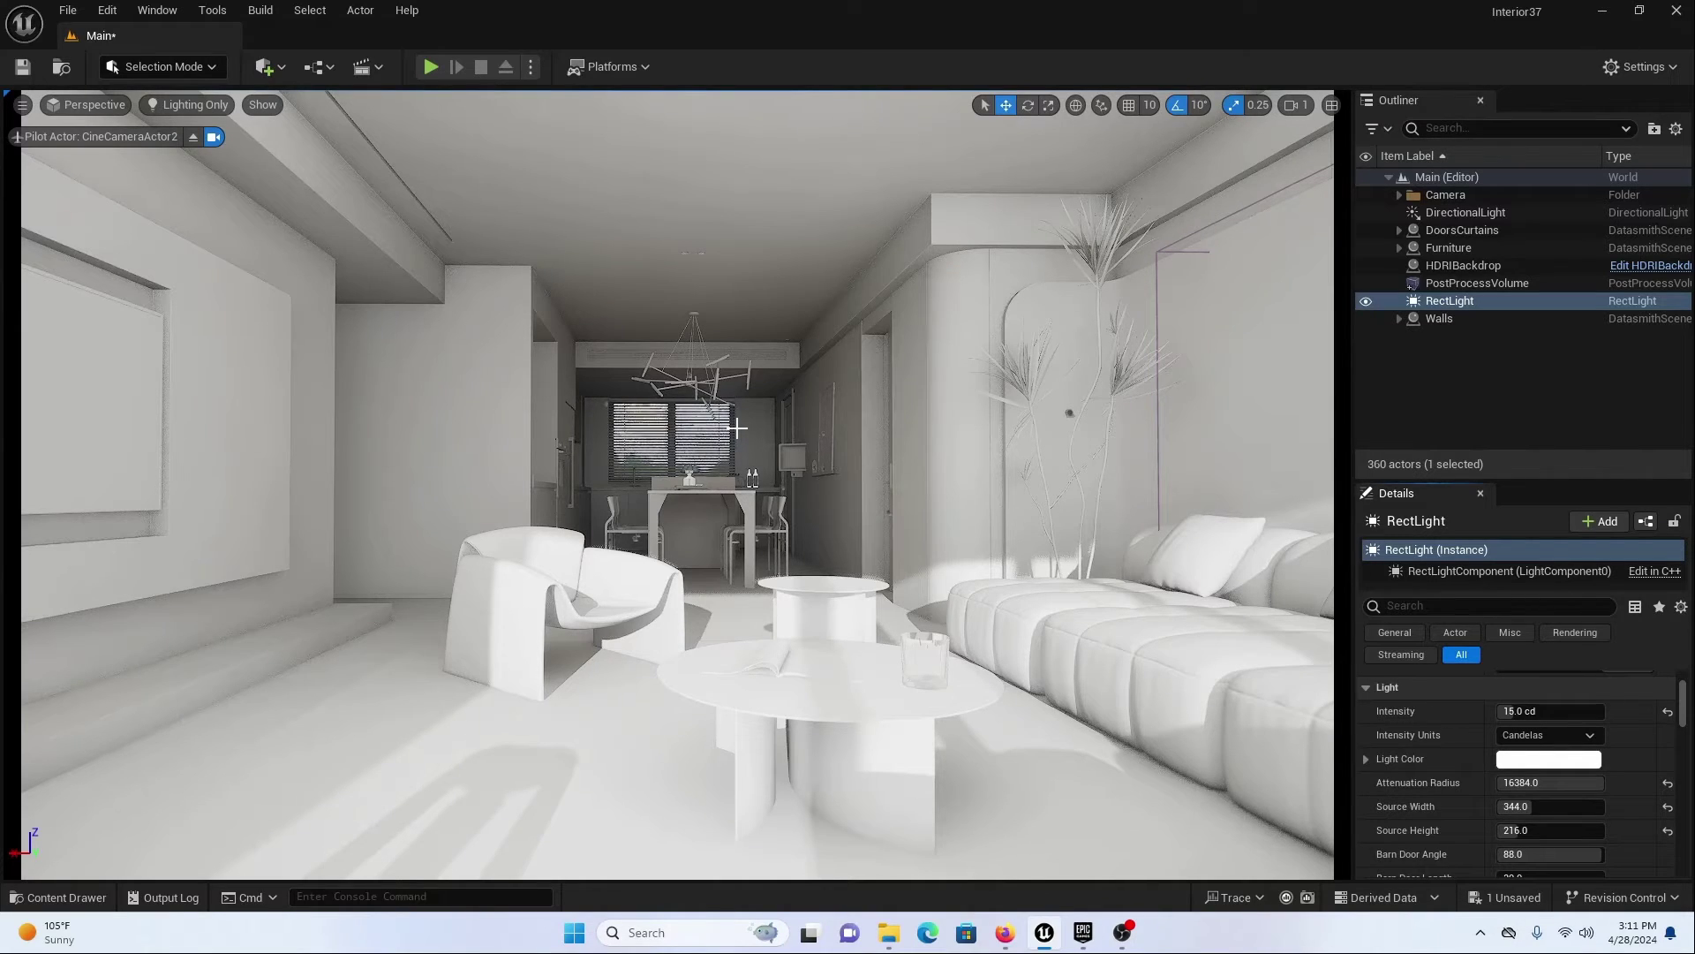
{"action": "left_click_drag", "start_coordinate": [1545, 783], "coordinate": [1505, 783]}
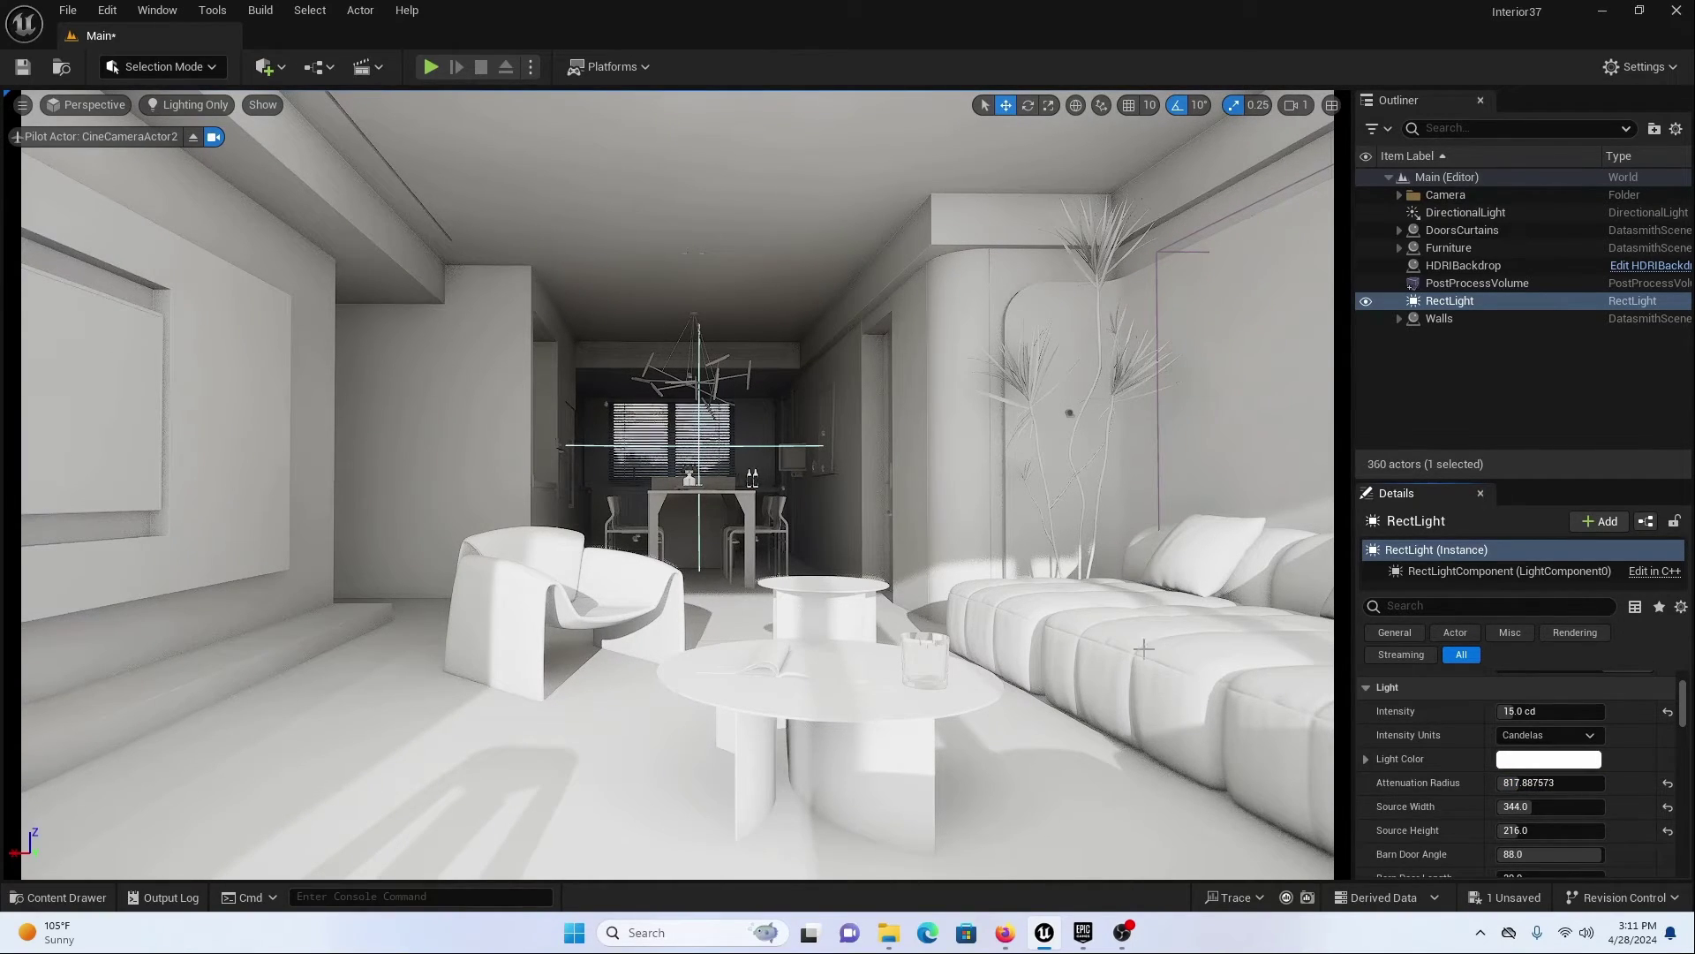
{"action": "left_click_drag", "start_coordinate": [1549, 782], "coordinate": [1580, 782]}
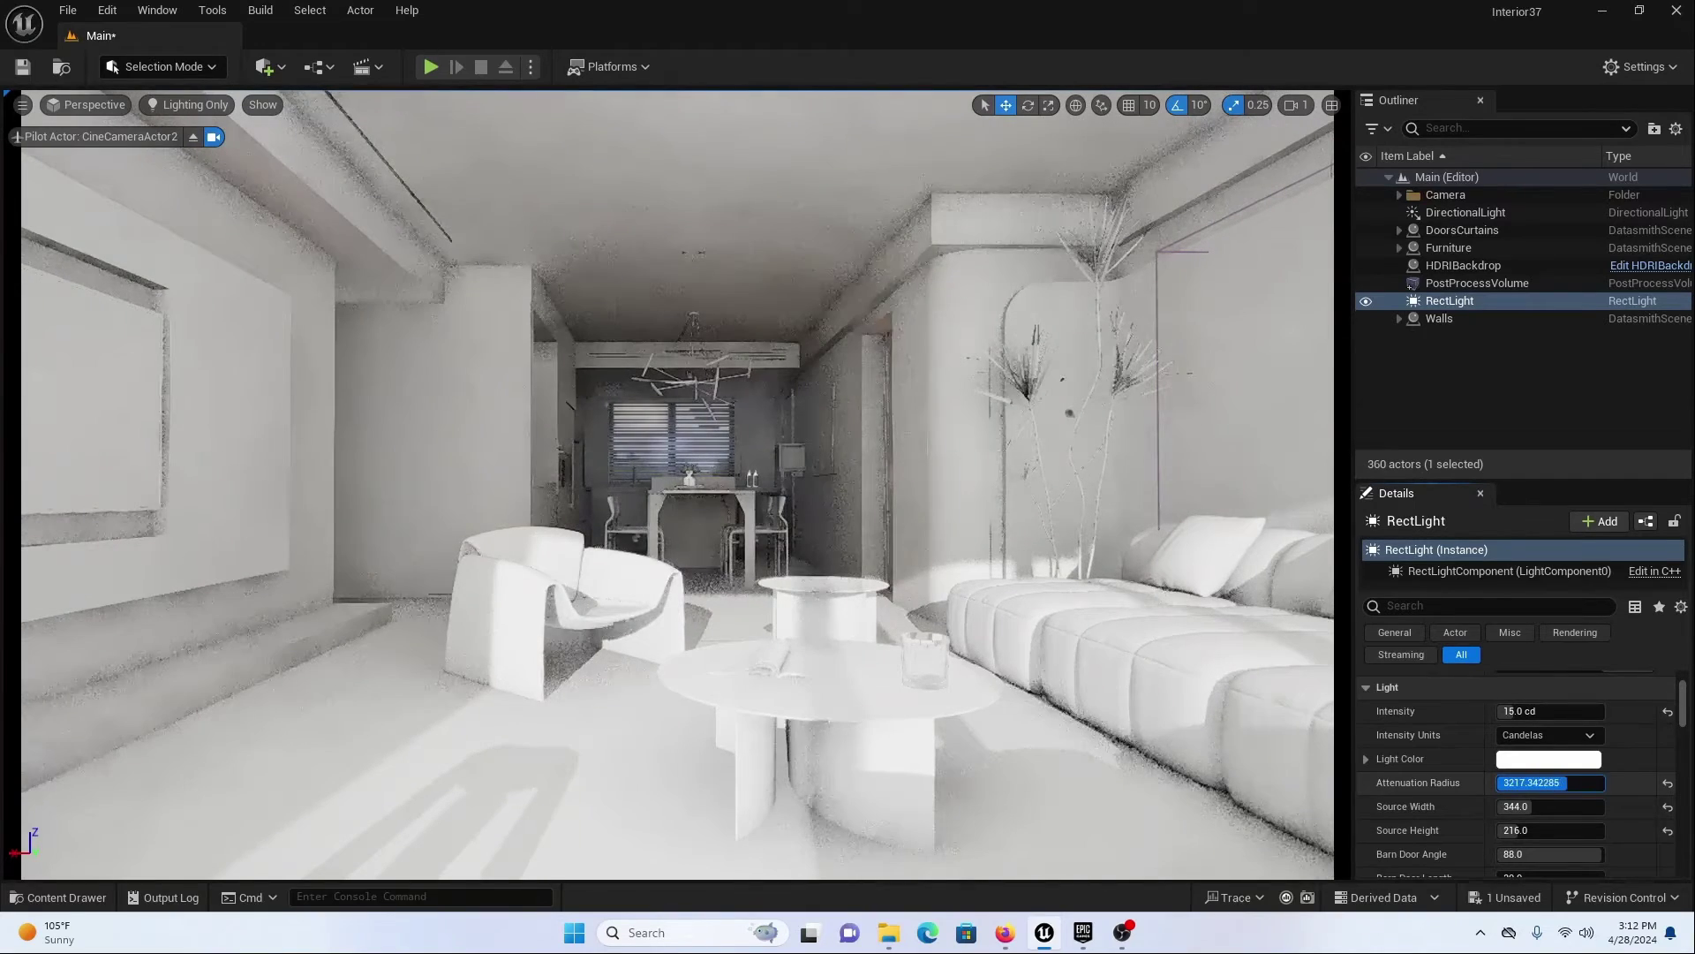
- Switch to the CineCameraActor view and set the directional light's Source Angle to 5
{"action": "left_click", "coordinate": [92, 105]}
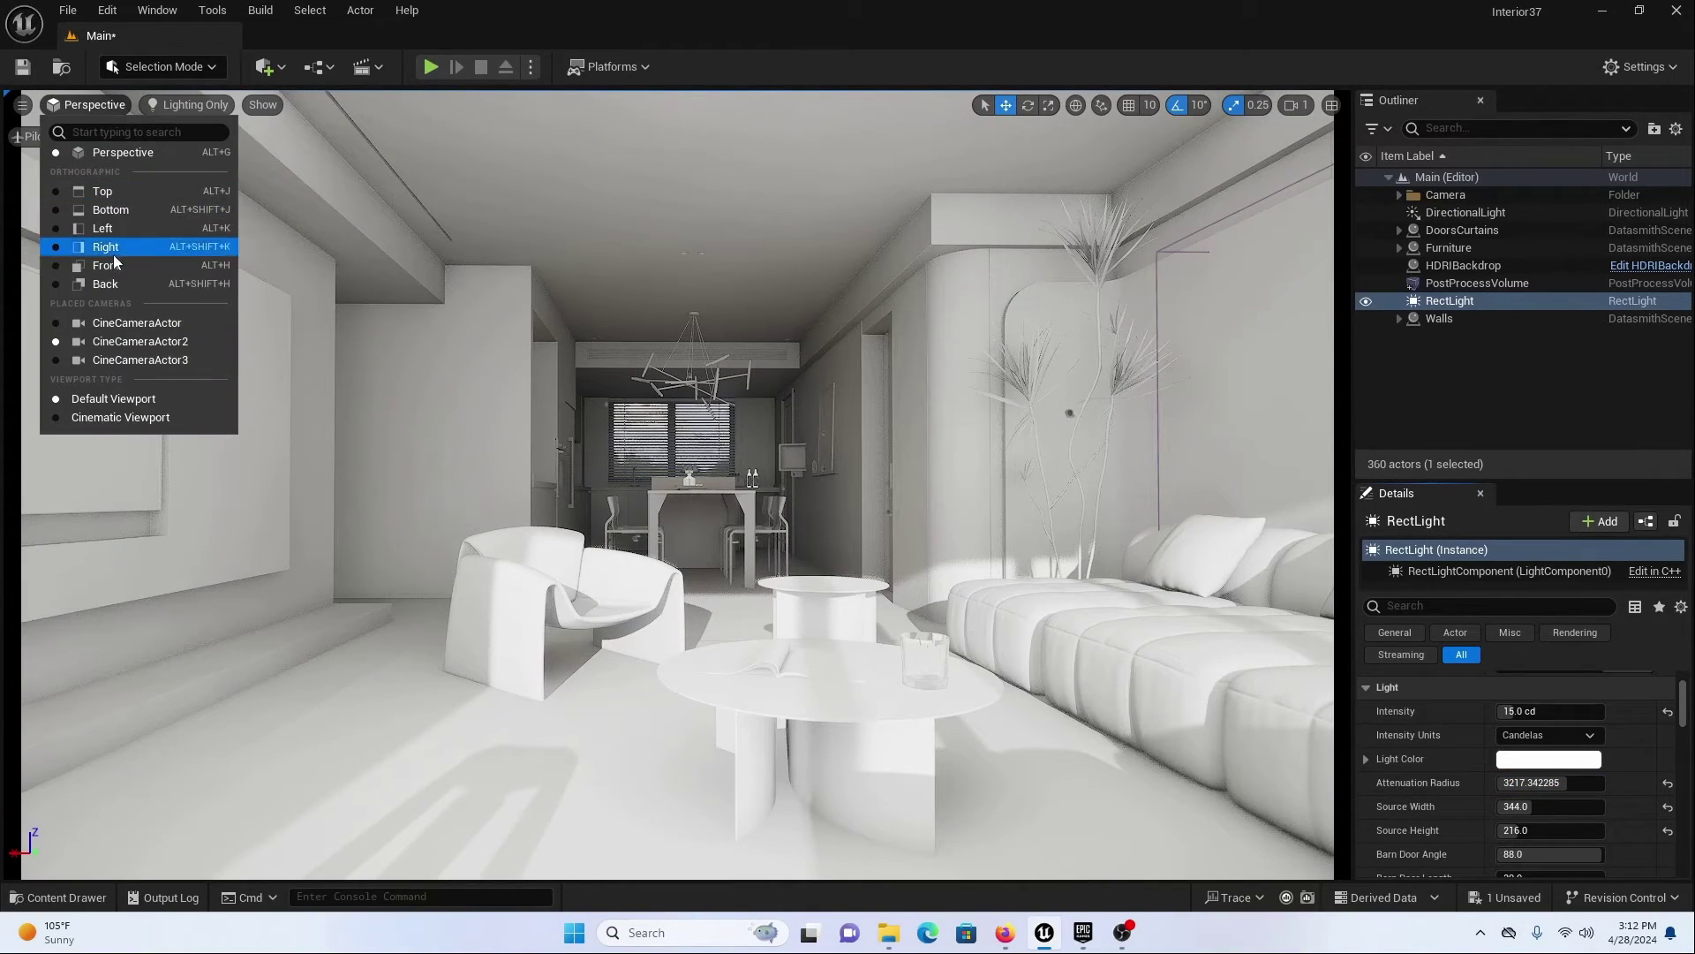
{"action": "left_click", "coordinate": [123, 323]}
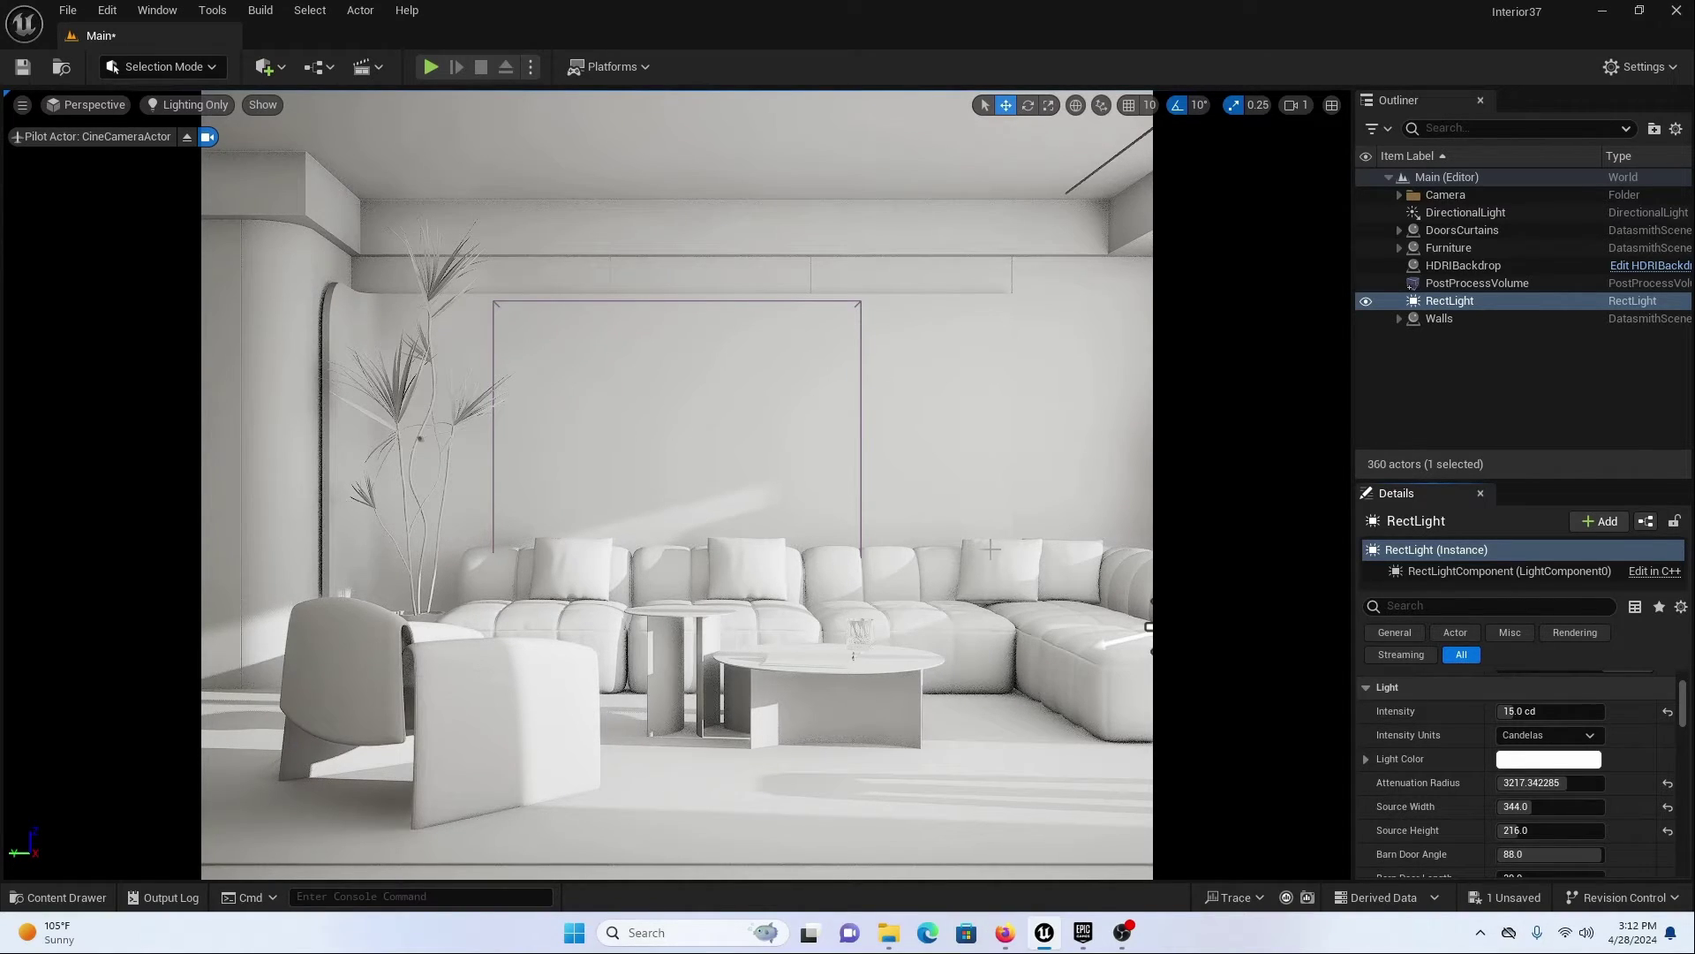
{"action": "left_click", "coordinate": [1501, 212]}
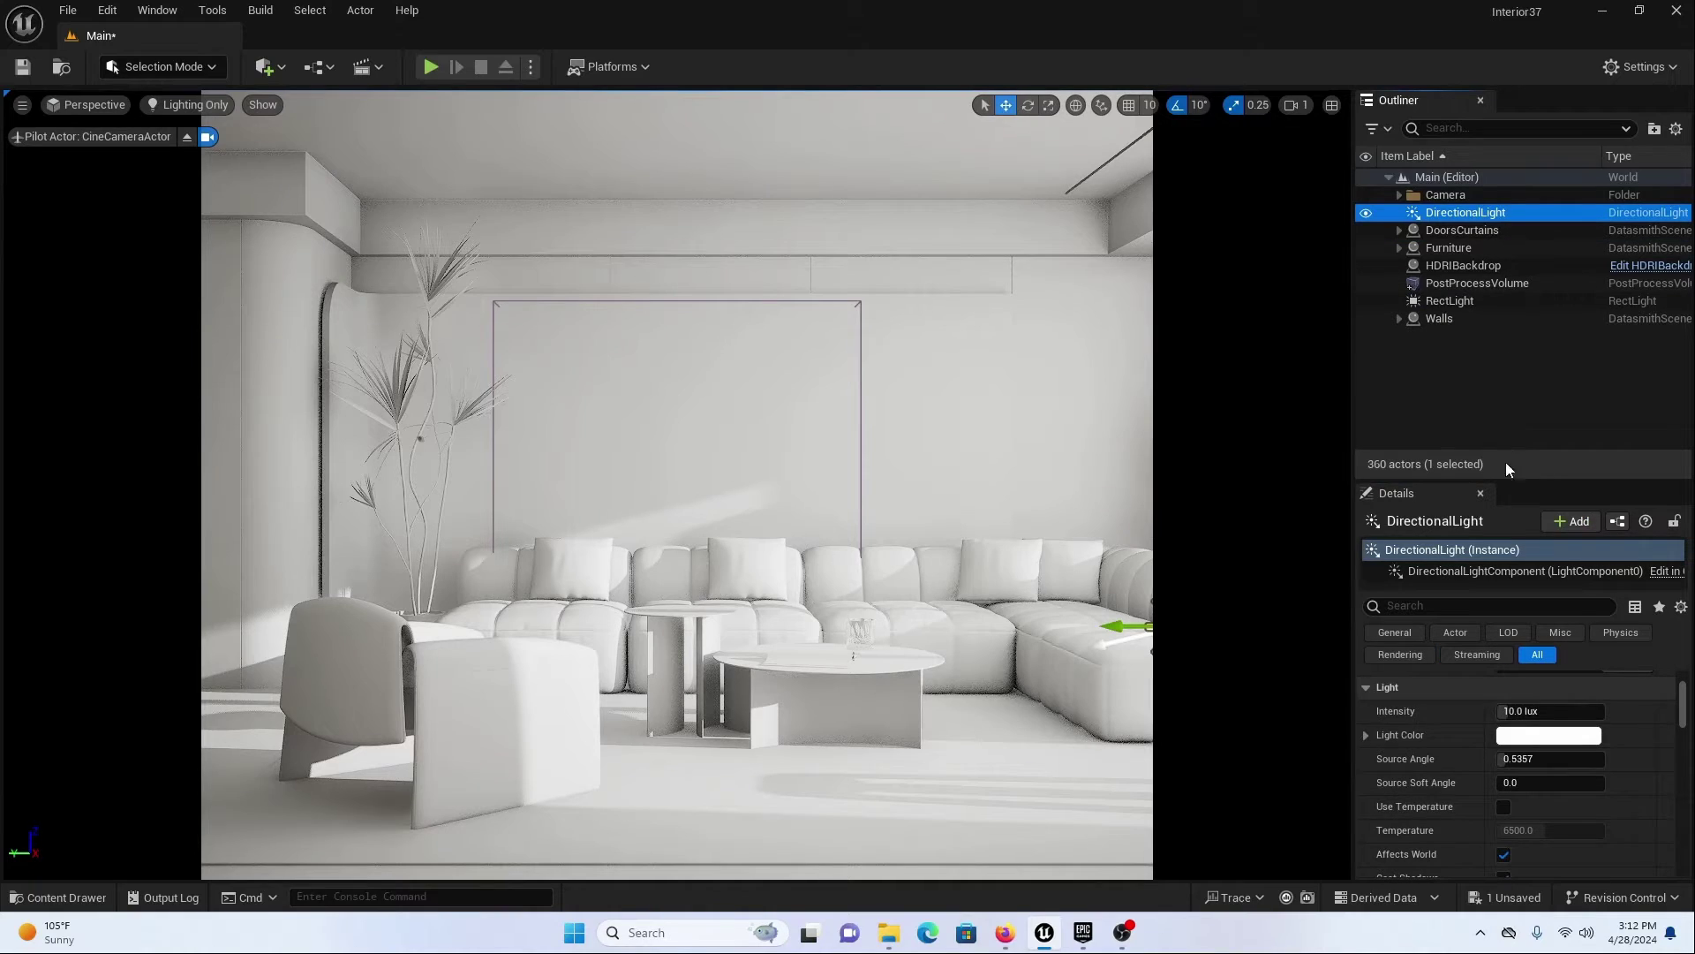
{"action": "left_click", "coordinate": [1531, 760]}
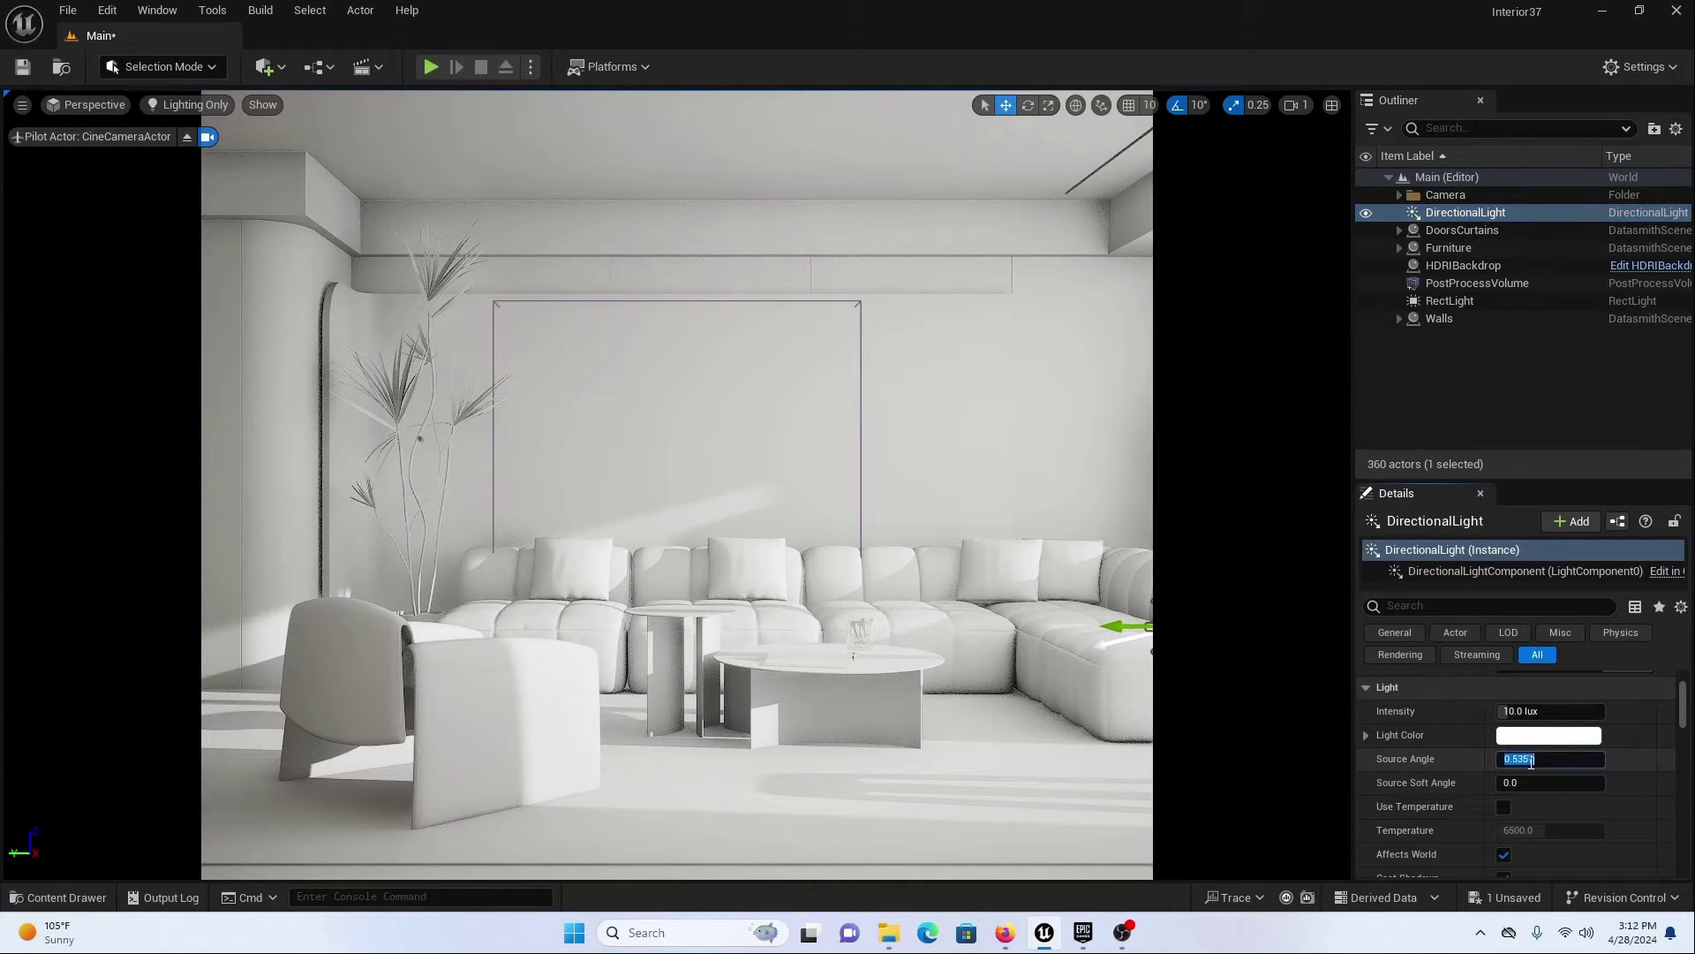
{"action": "type", "text": "5"}
{"action": "key", "text": "Return"}
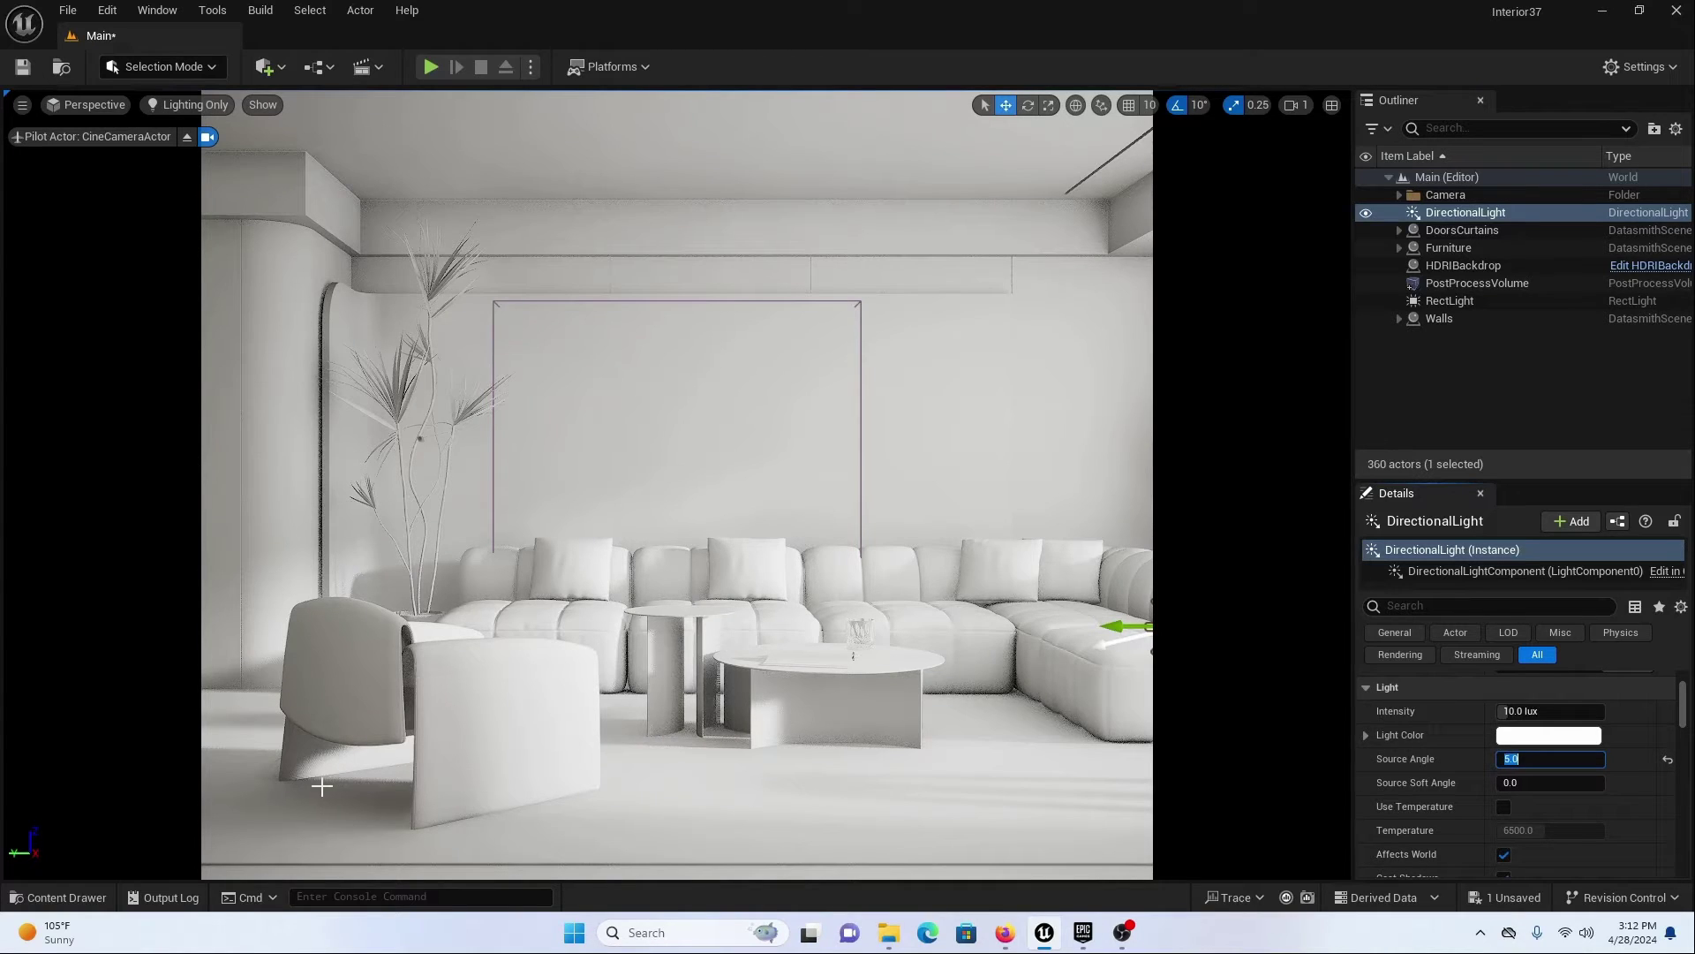
- Enable Cast Ray Traced Shadows on the directional light and set its ray tracing Samples Per Pixel to 4
{"action": "scroll", "coordinate": [1413, 689], "scroll_direction": "up", "scroll_amount": 2}
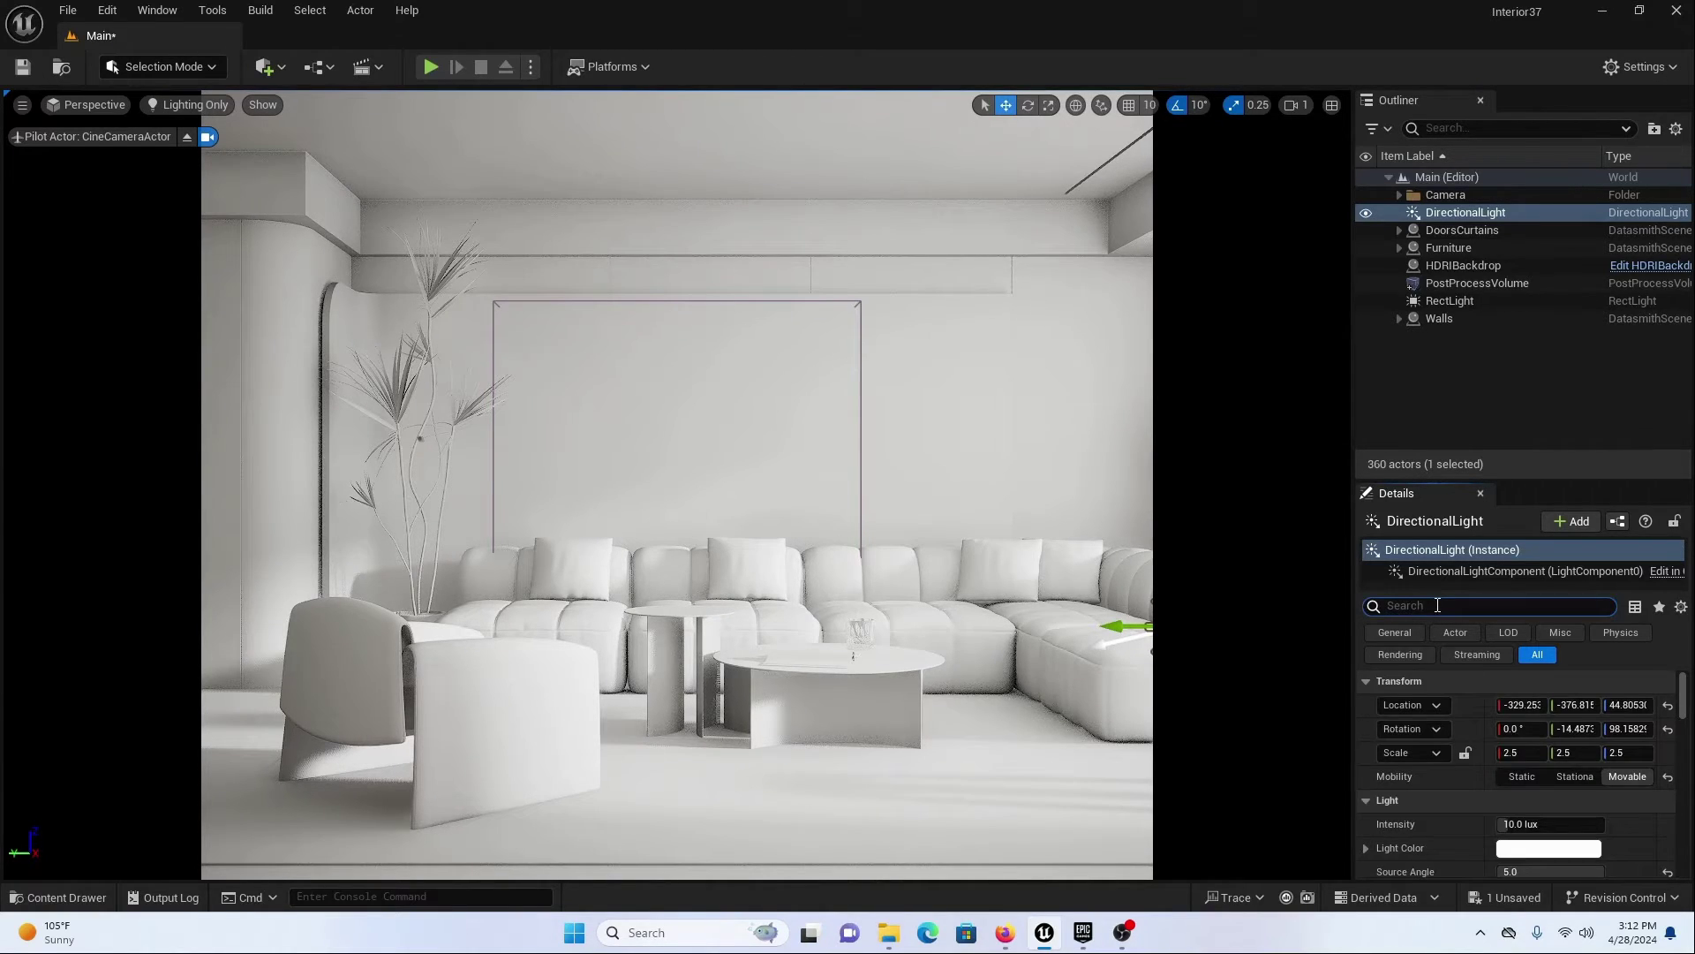
{"action": "type", "text": "ray"}
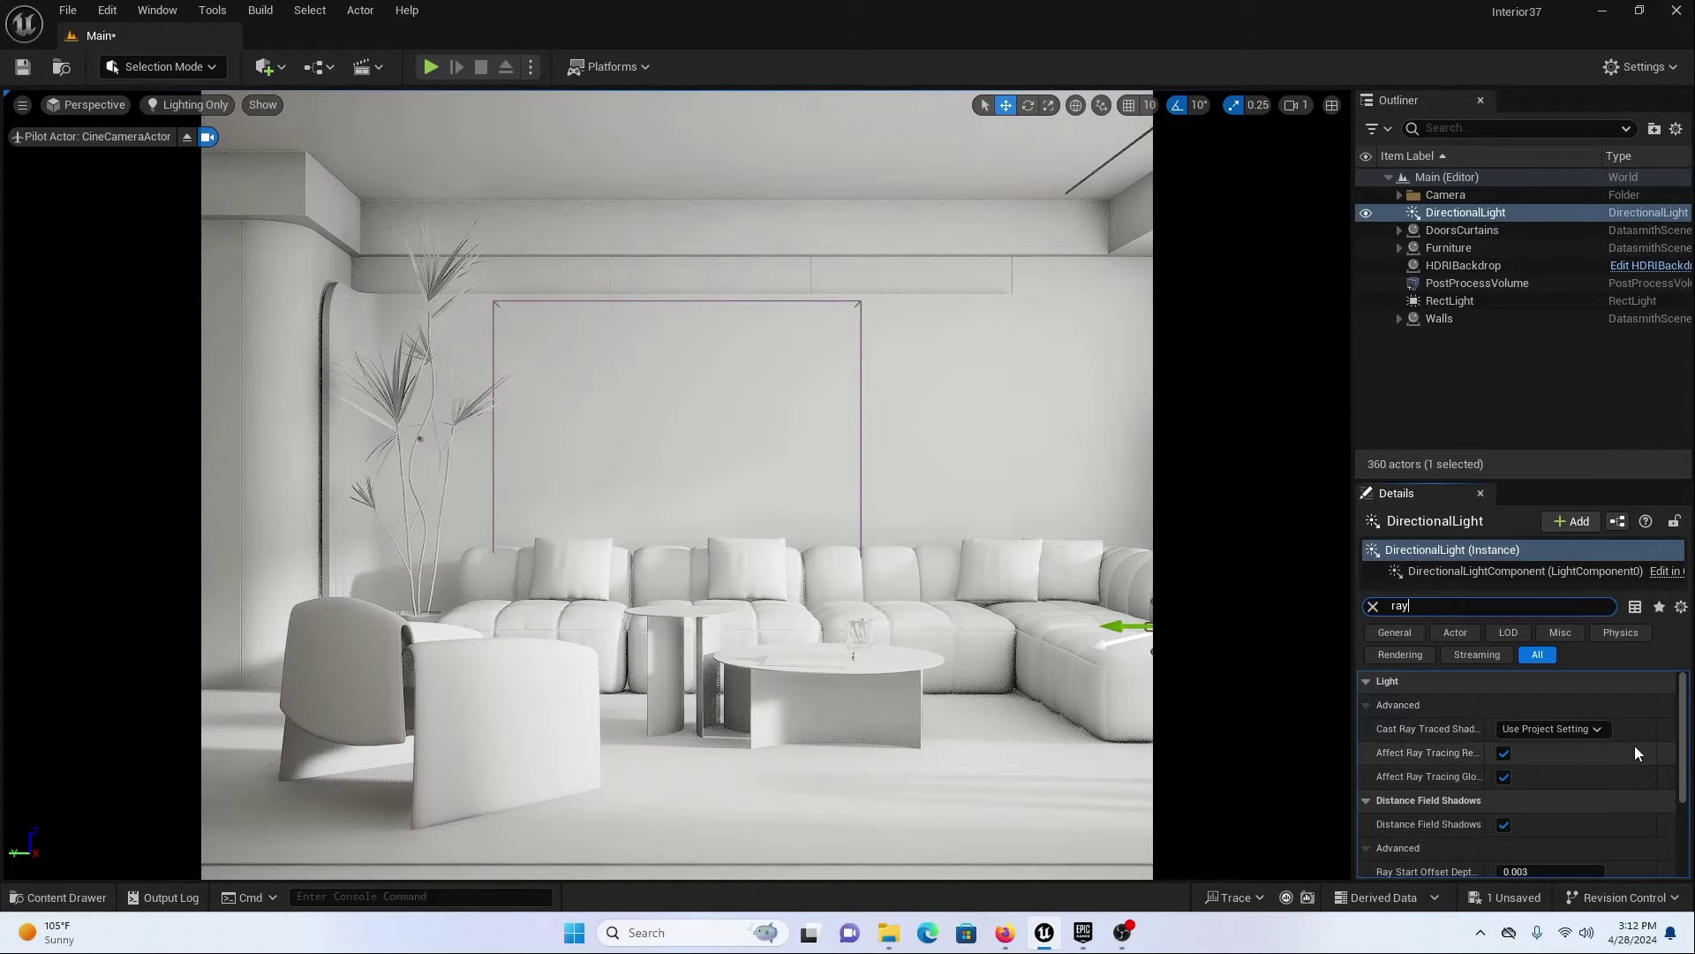
{"action": "left_click", "coordinate": [1578, 729]}
{"action": "left_click", "coordinate": [1555, 778]}
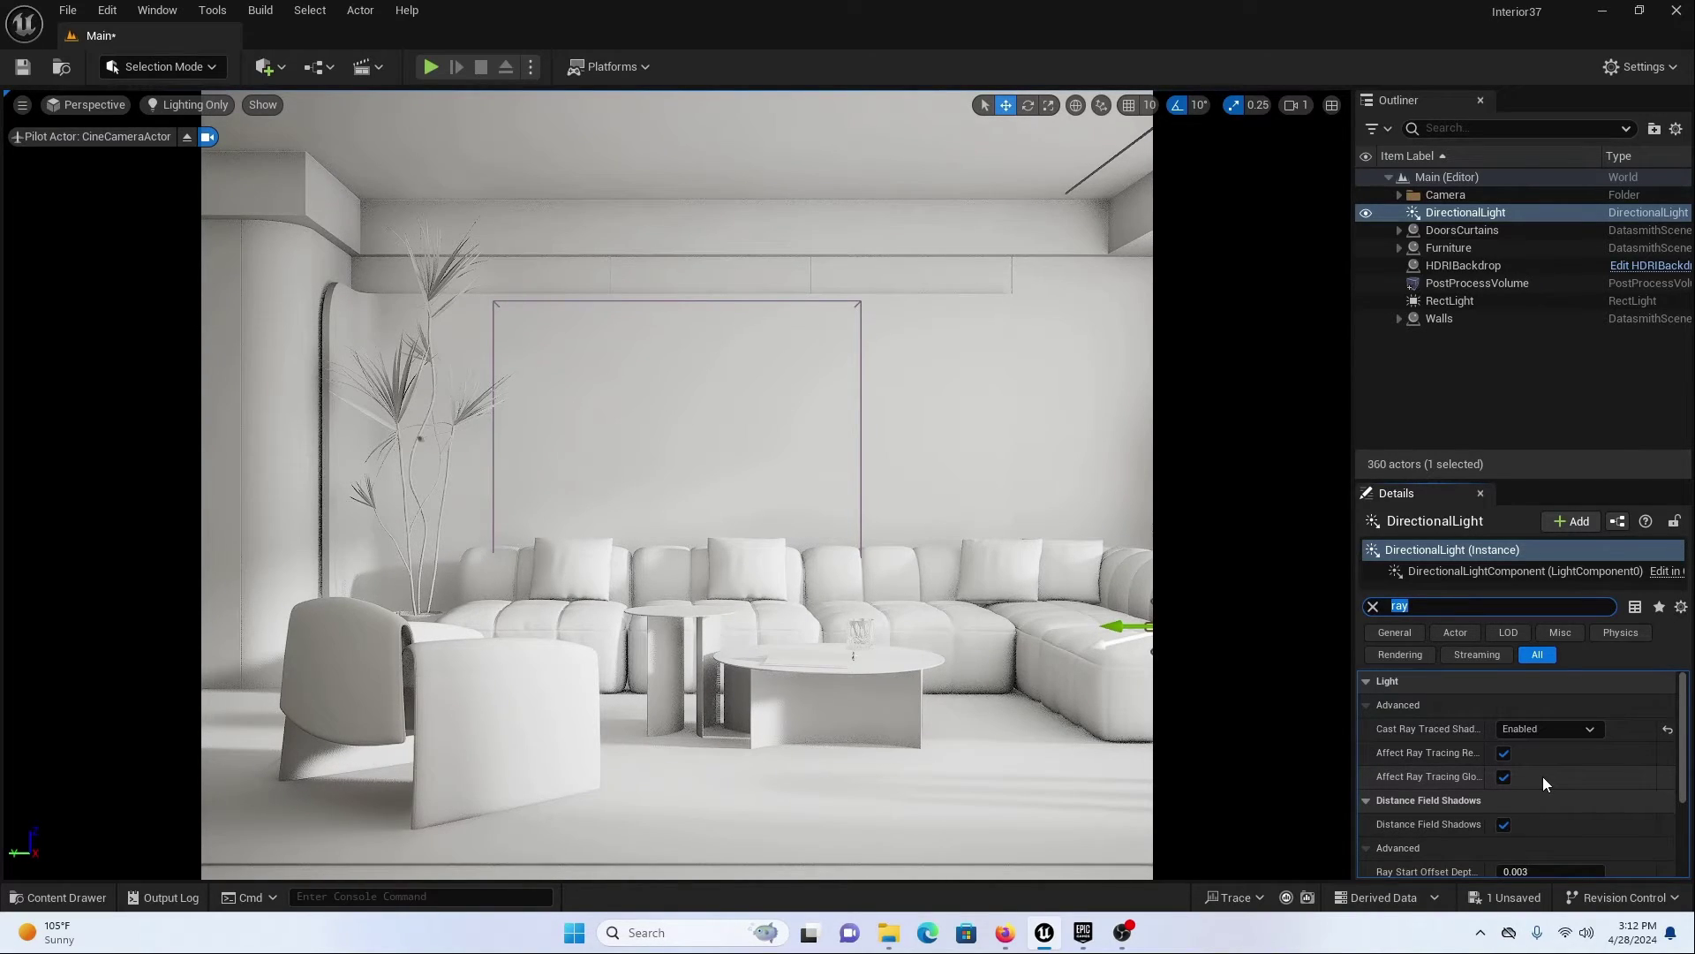
{"action": "scroll", "coordinate": [1491, 777], "scroll_direction": "down", "scroll_amount": 3}
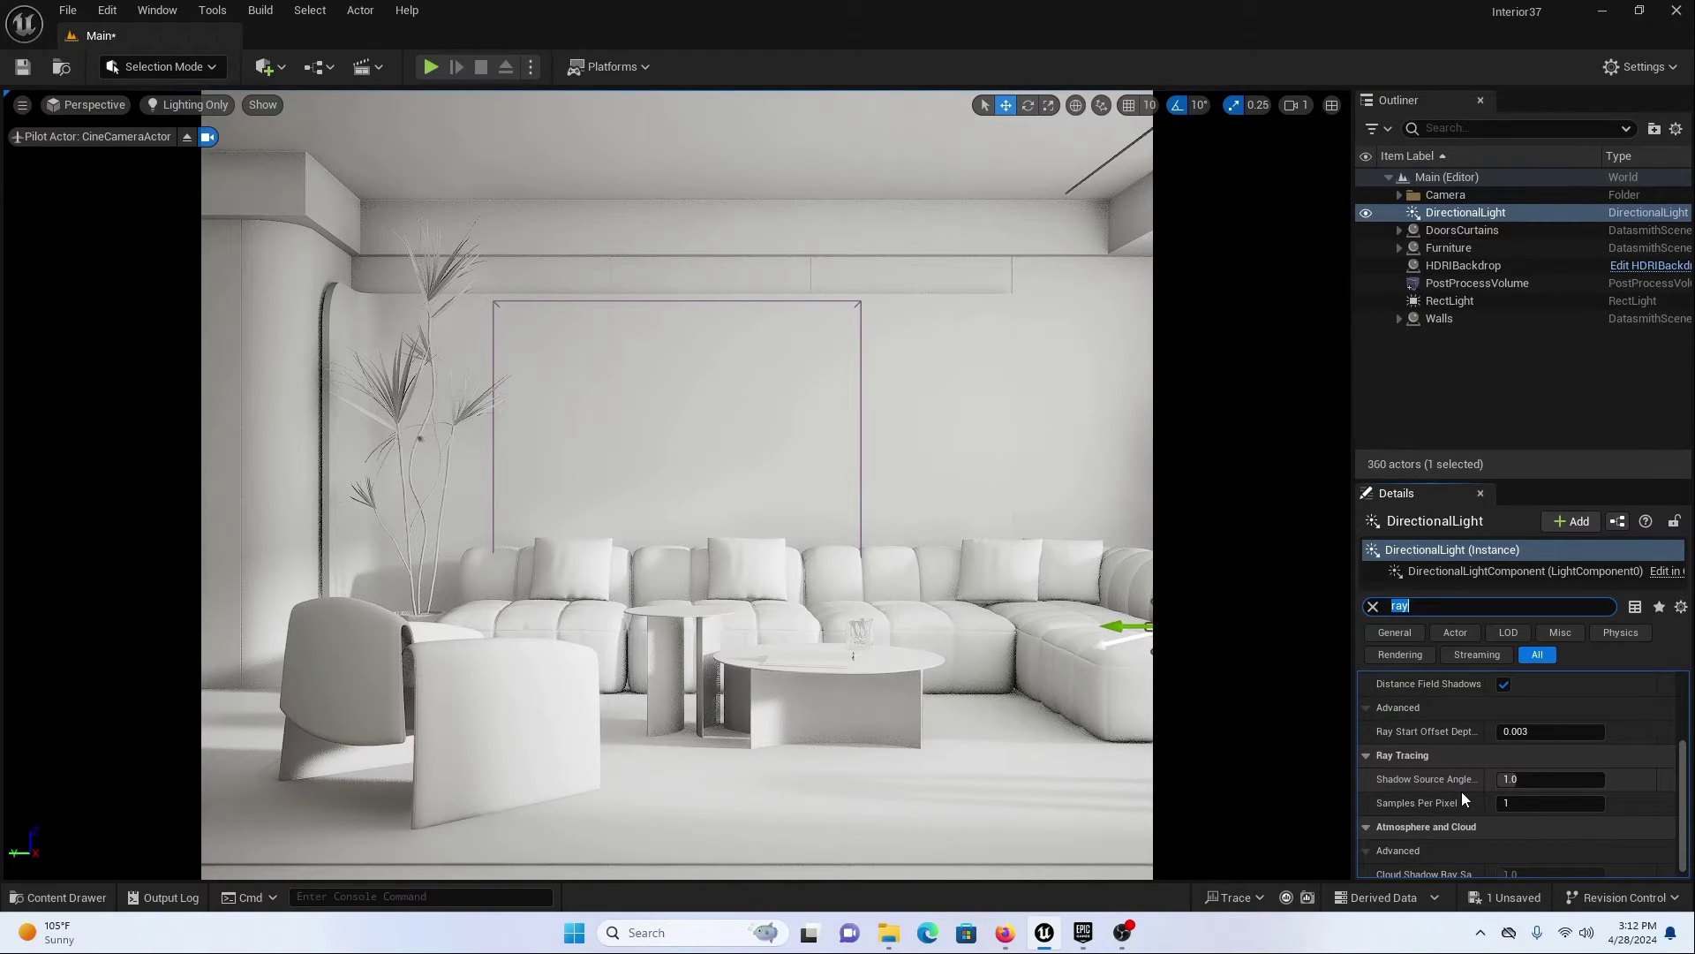
{"action": "left_click", "coordinate": [1513, 805]}
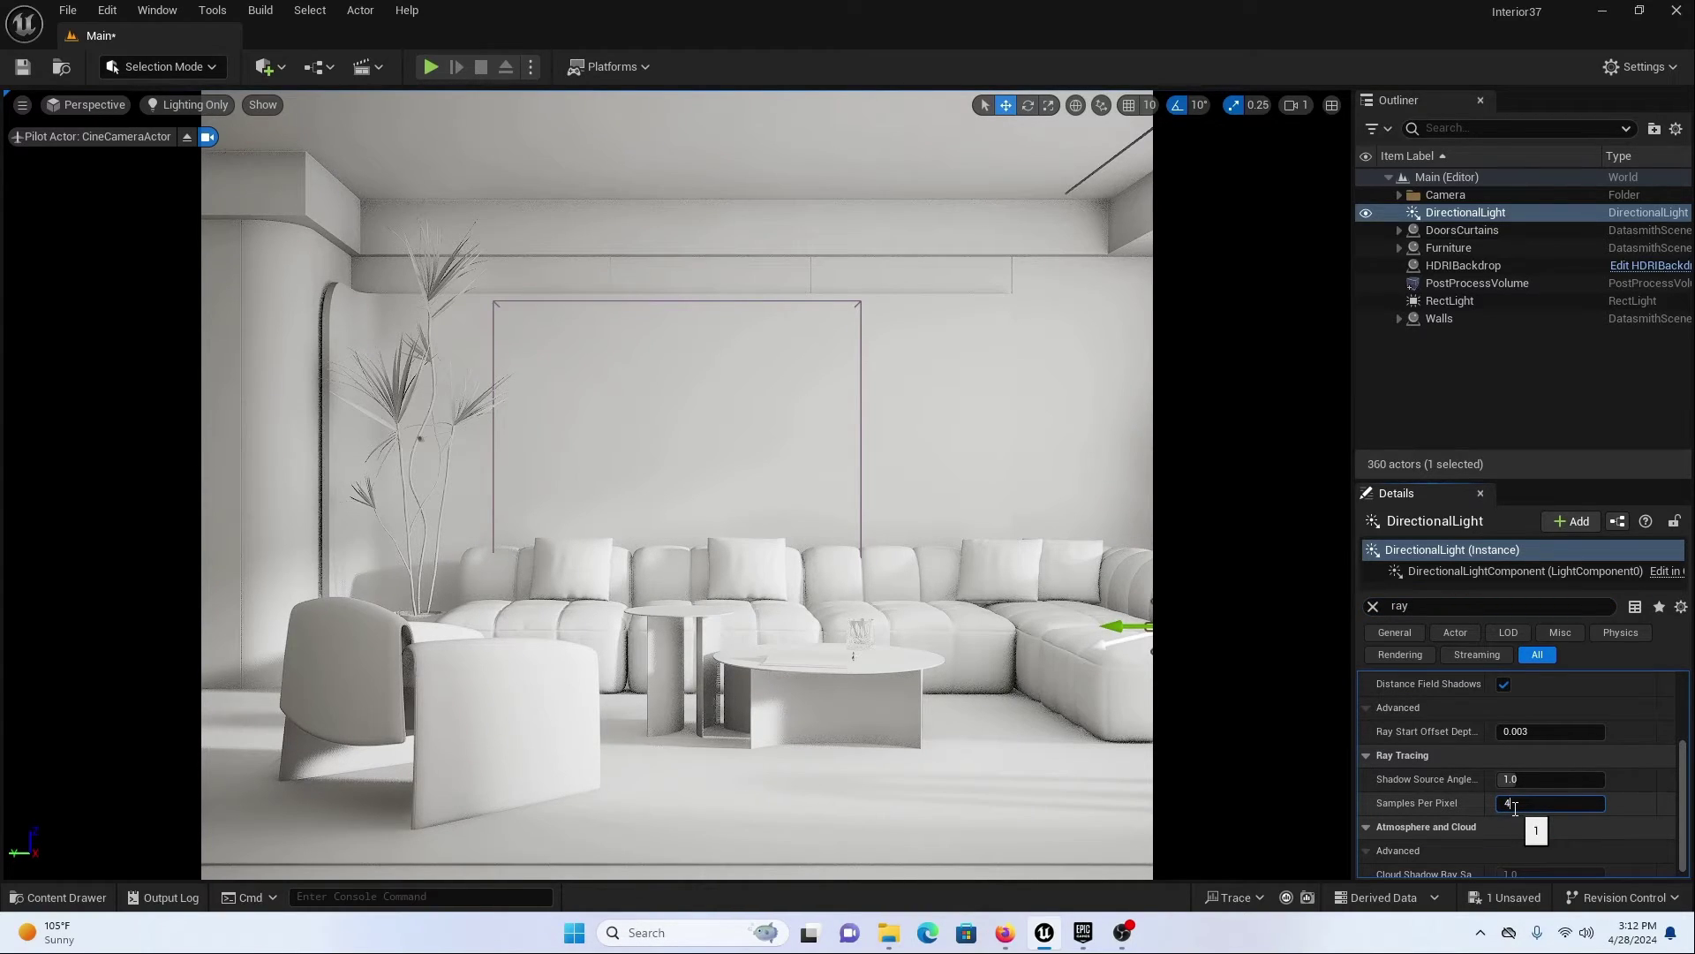
{"action": "key", "text": "Return"}
- Enable Cast Ray Traced Shadows on the rect light and set its ray tracing Samples Per Pixel to 5
{"action": "left_click", "coordinate": [1465, 300]}
{"action": "scroll", "coordinate": [1420, 771], "scroll_direction": "up", "scroll_amount": 2}
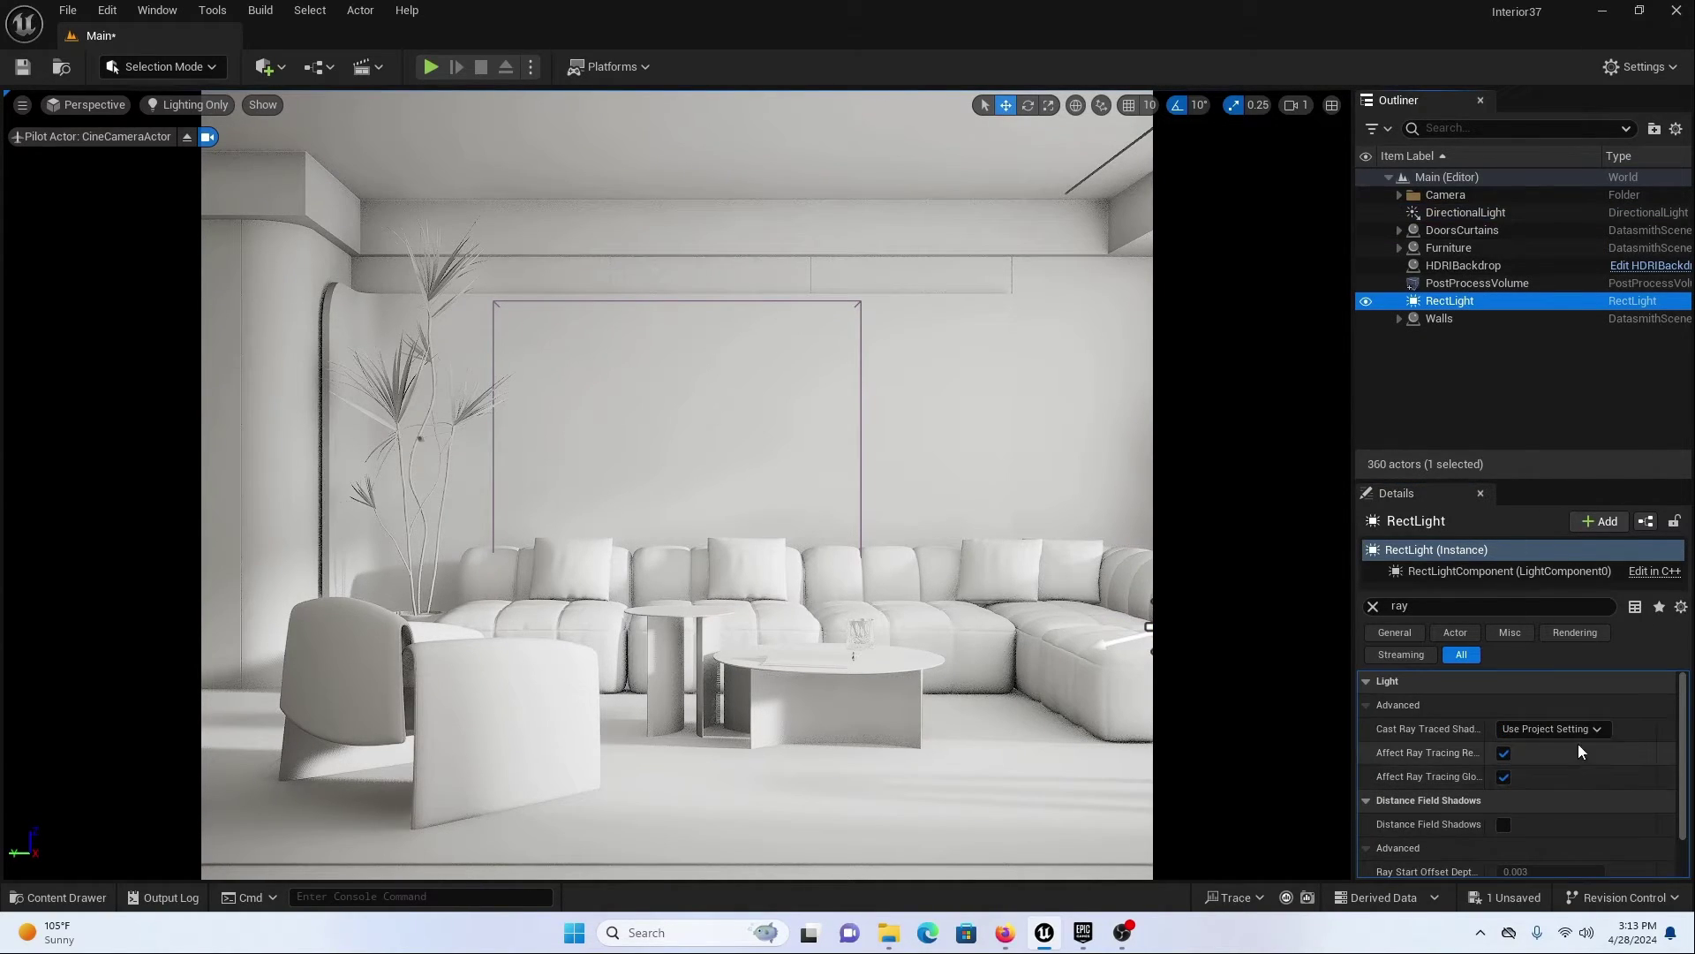
{"action": "left_click", "coordinate": [1590, 729]}
{"action": "left_click", "coordinate": [1544, 786]}
{"action": "scroll", "coordinate": [1536, 764], "scroll_direction": "down", "scroll_amount": 2}
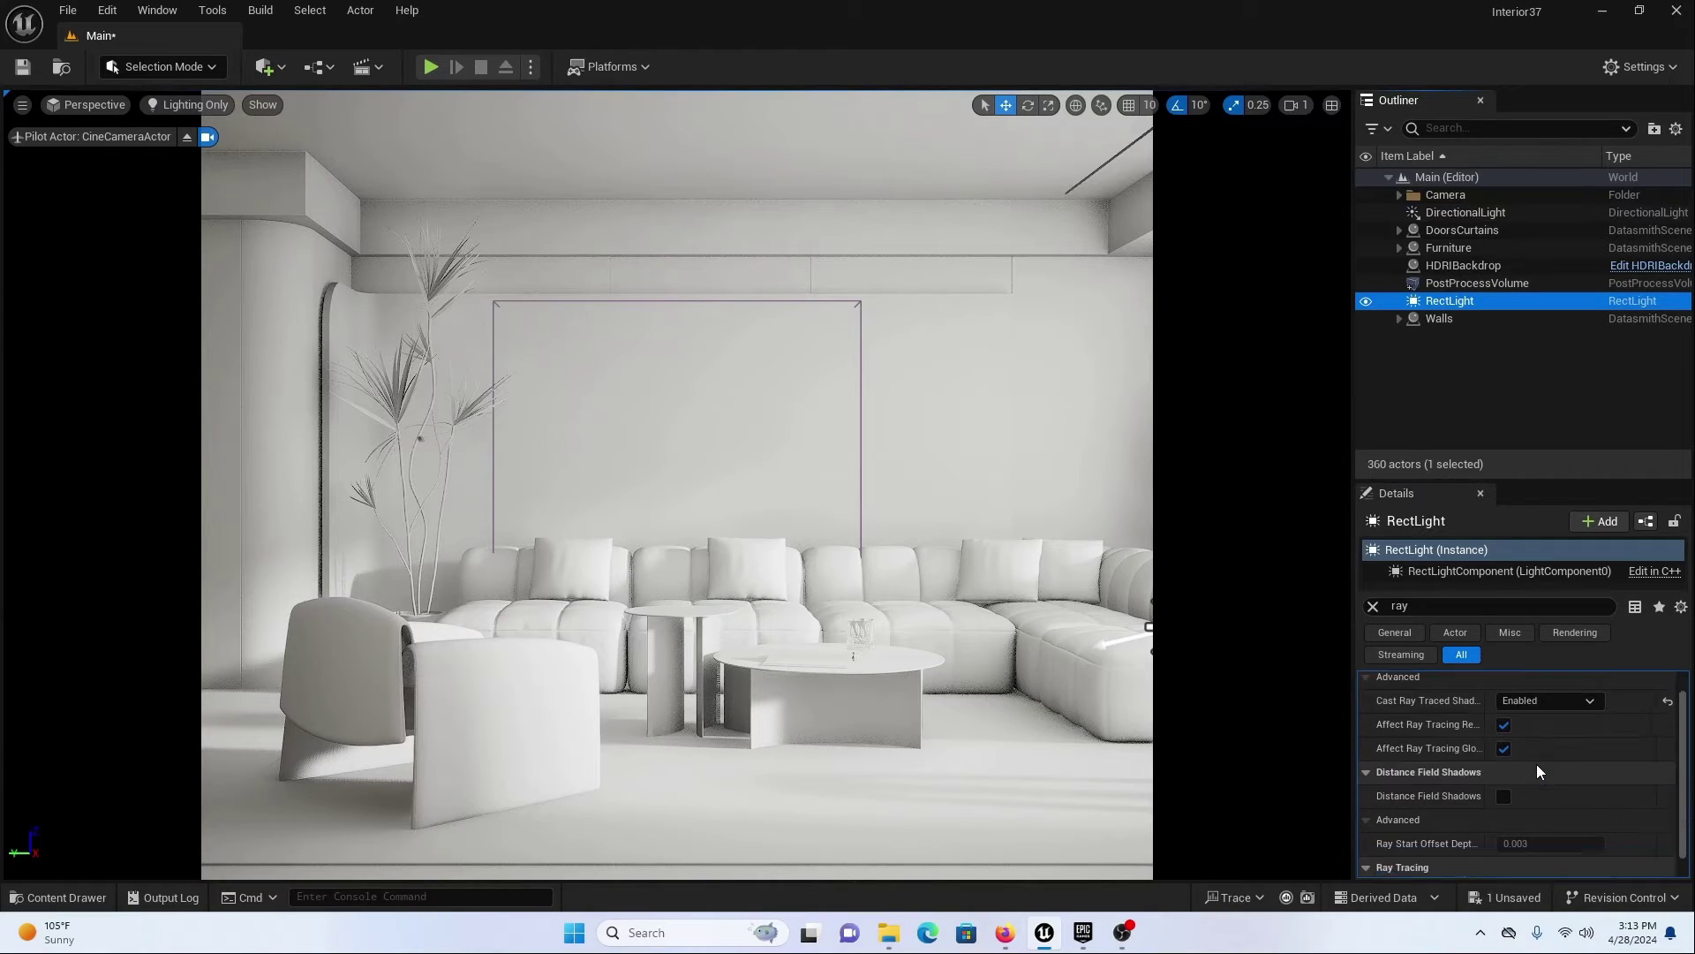
{"action": "left_click", "coordinate": [1533, 866]}
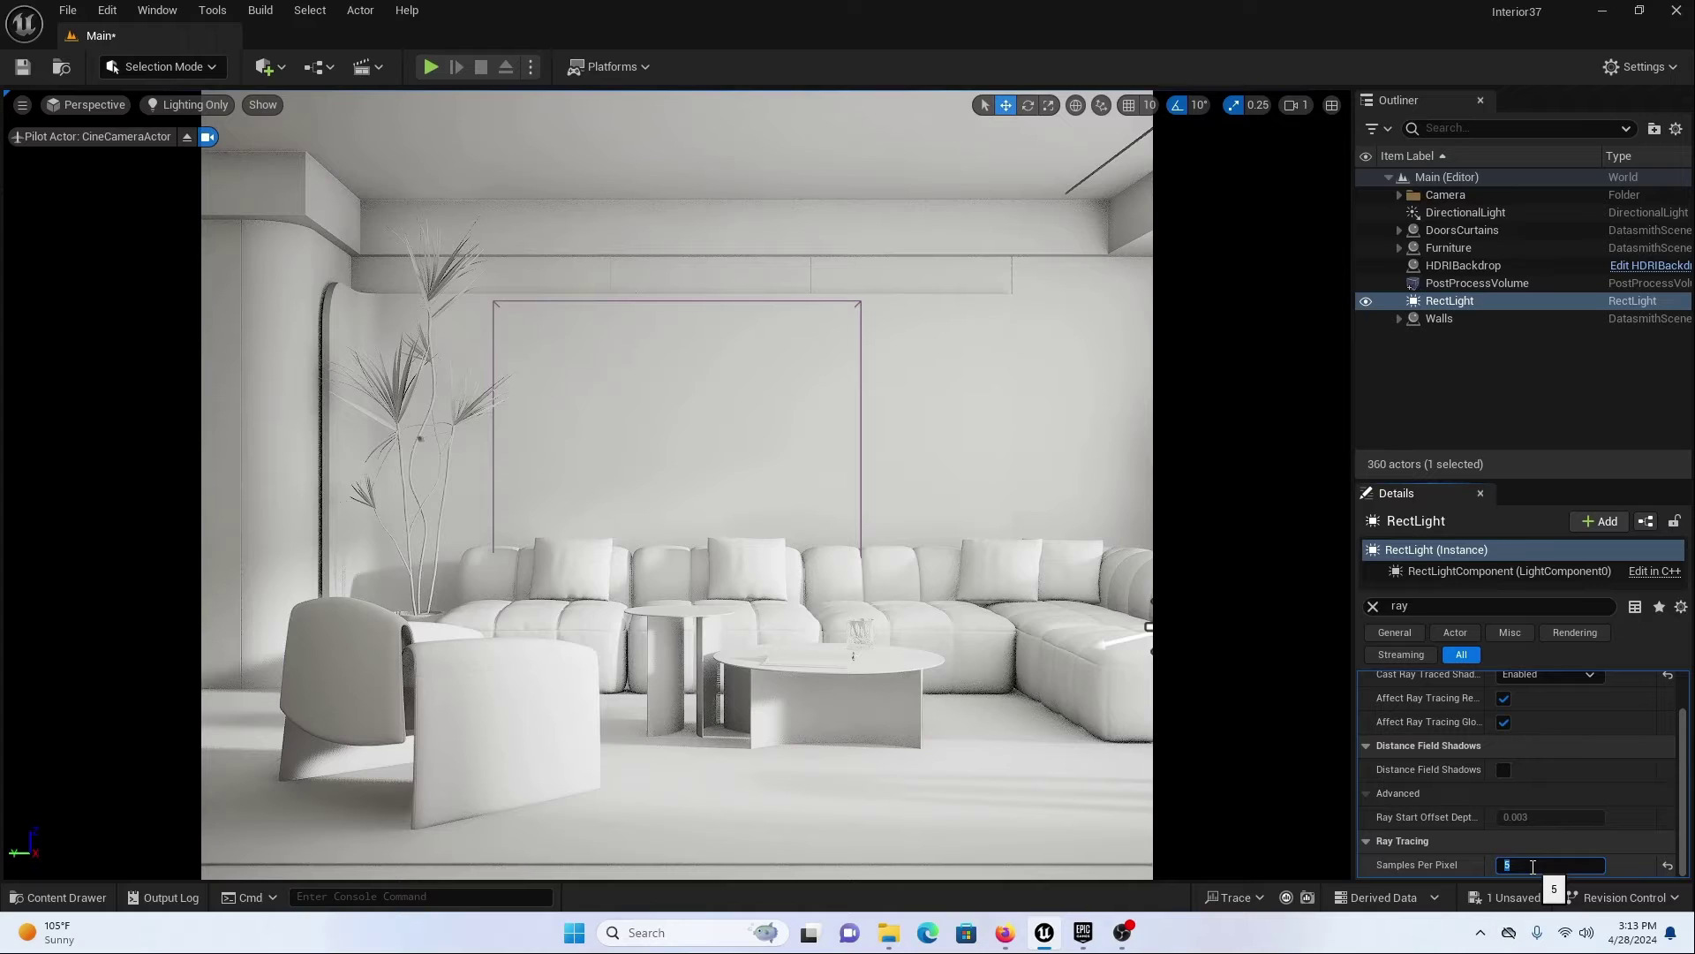
{"action": "key", "text": "Return"}
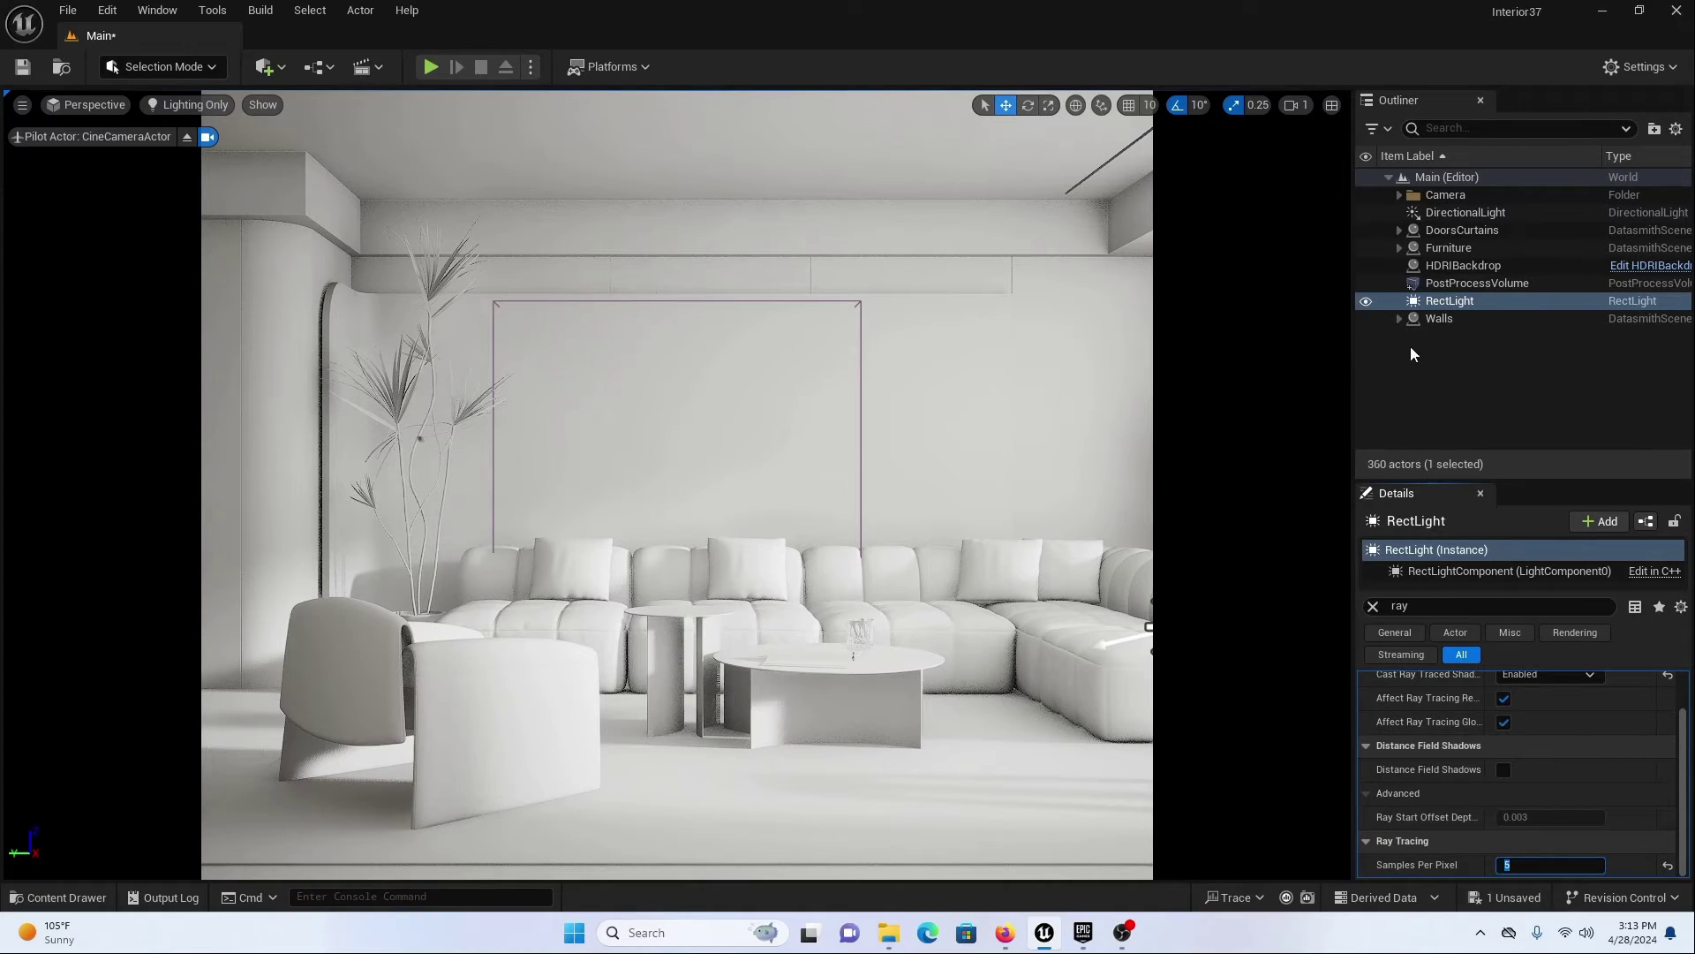
- Set the ray tracing Samples Per Pixel of the HDRIBackdrop's Skylight component to 5
{"action": "left_click", "coordinate": [1451, 267]}
{"action": "scroll", "coordinate": [1414, 578], "scroll_direction": "down", "scroll_amount": 3}
{"action": "left_click", "coordinate": [1414, 574]}
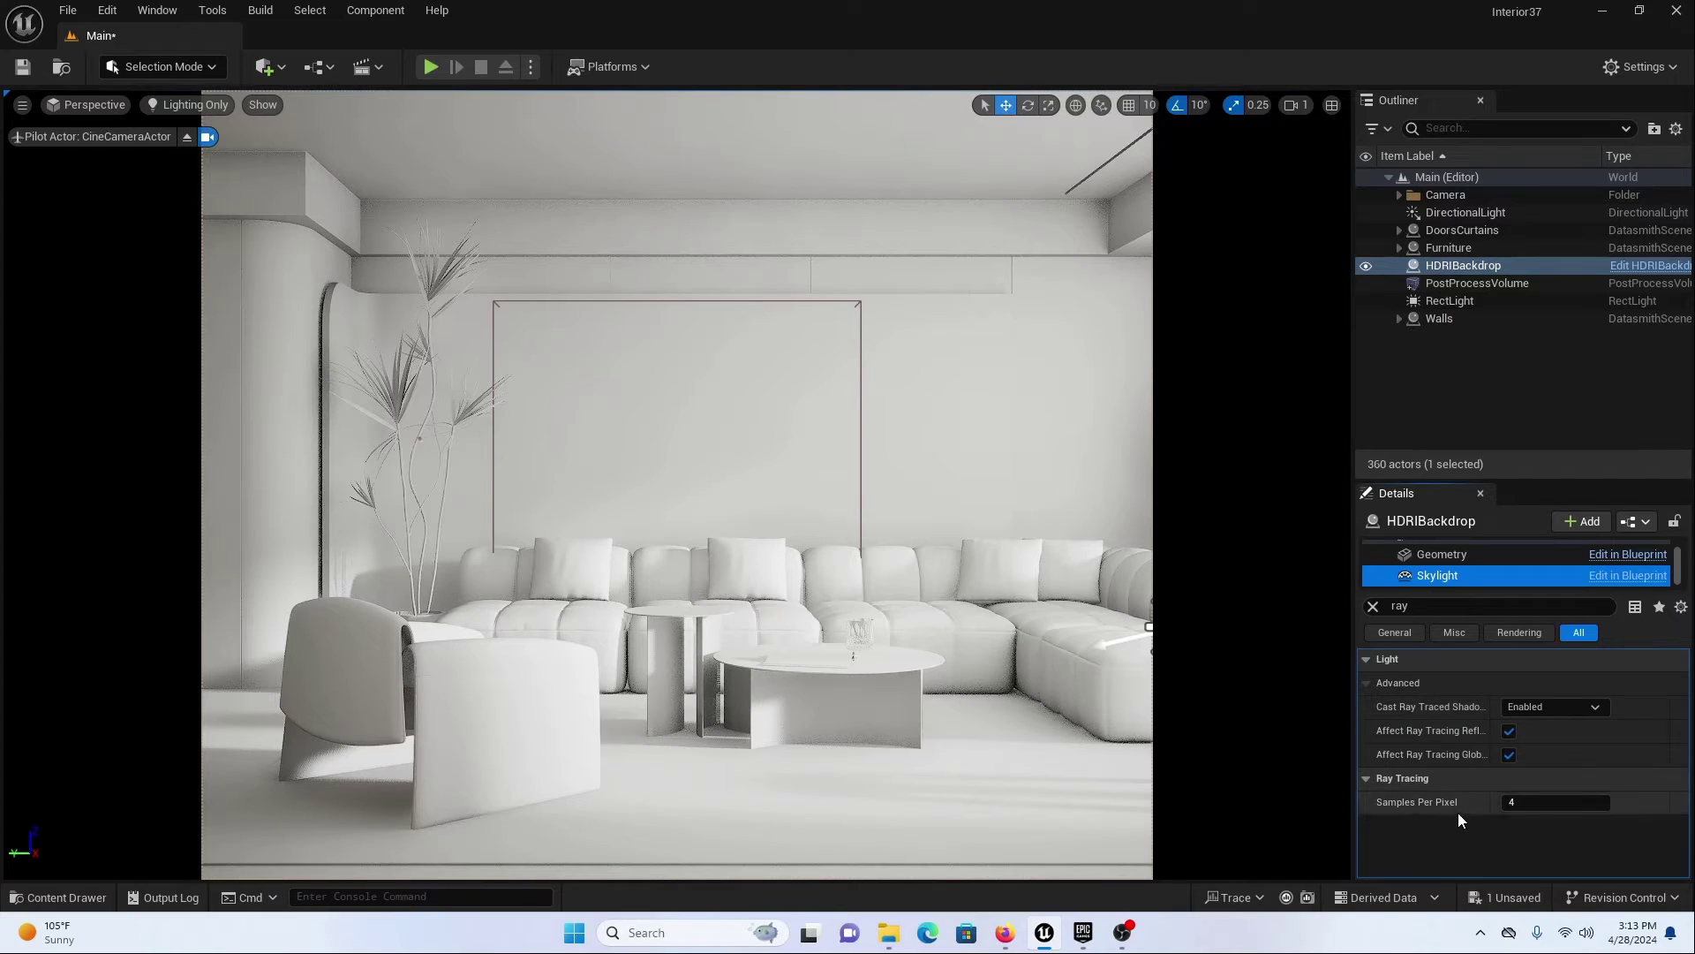
{"action": "left_click", "coordinate": [1529, 806]}
{"action": "type", "text": "5"}
{"action": "key", "text": "Return"}
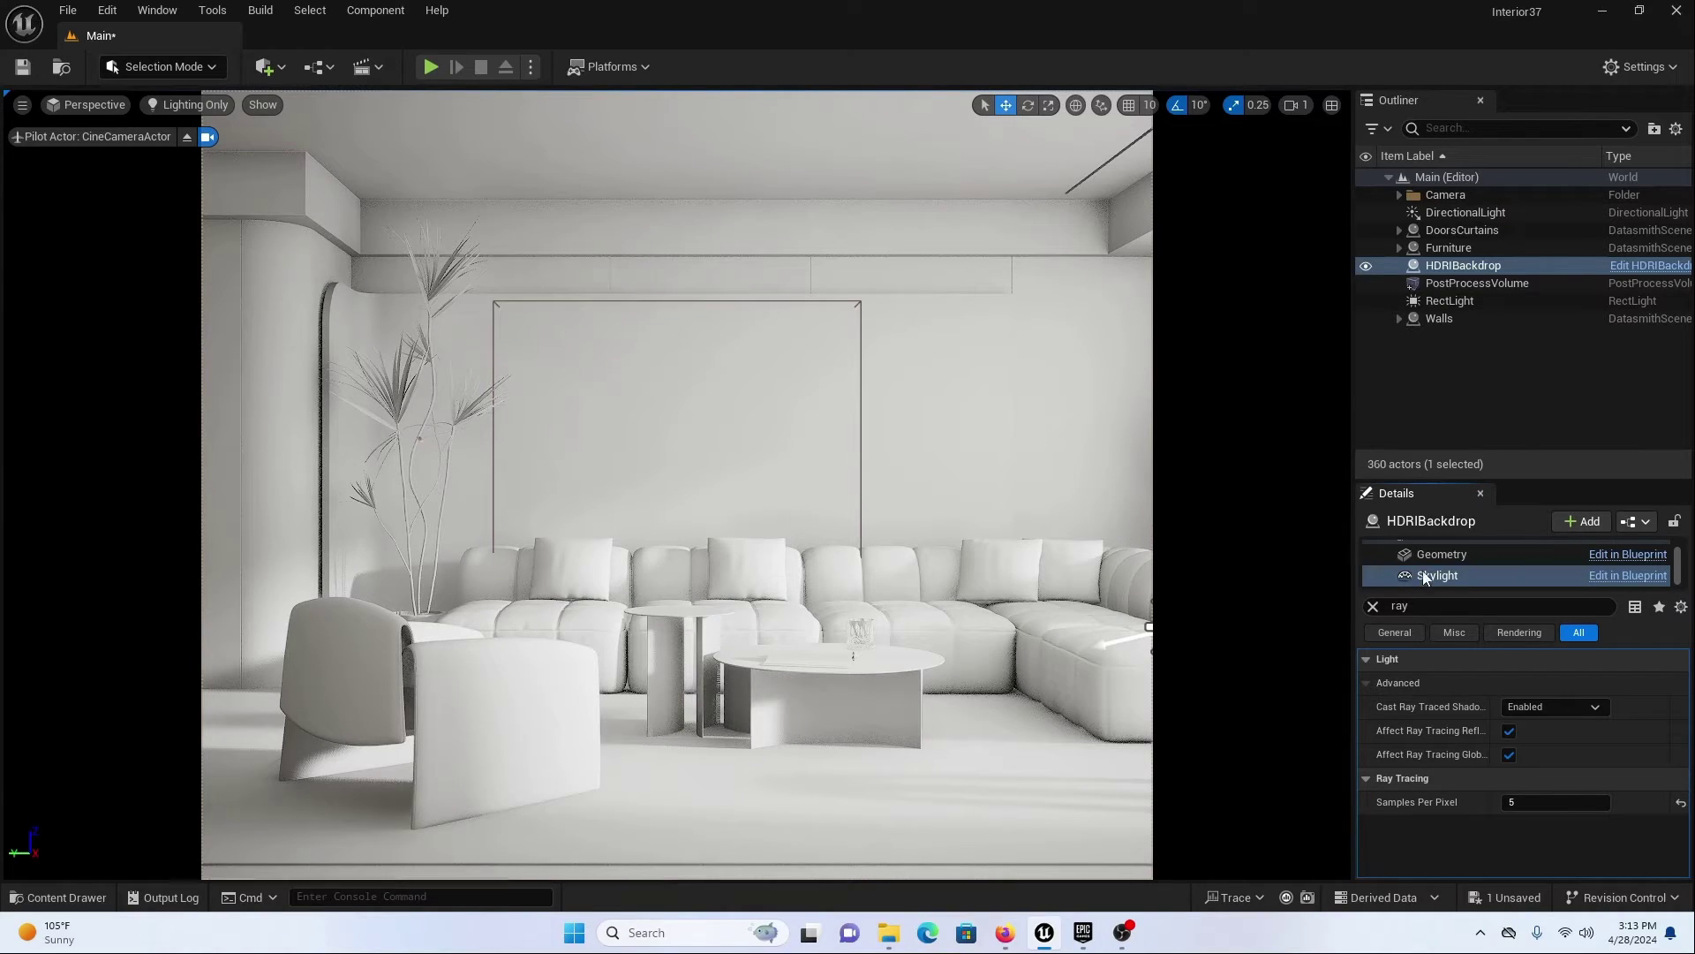
- In the PostProcessVolume, override the global illumination method with Lumen and set Lumen Scene Lighting Quality to 4
{"action": "left_click", "coordinate": [1466, 283]}
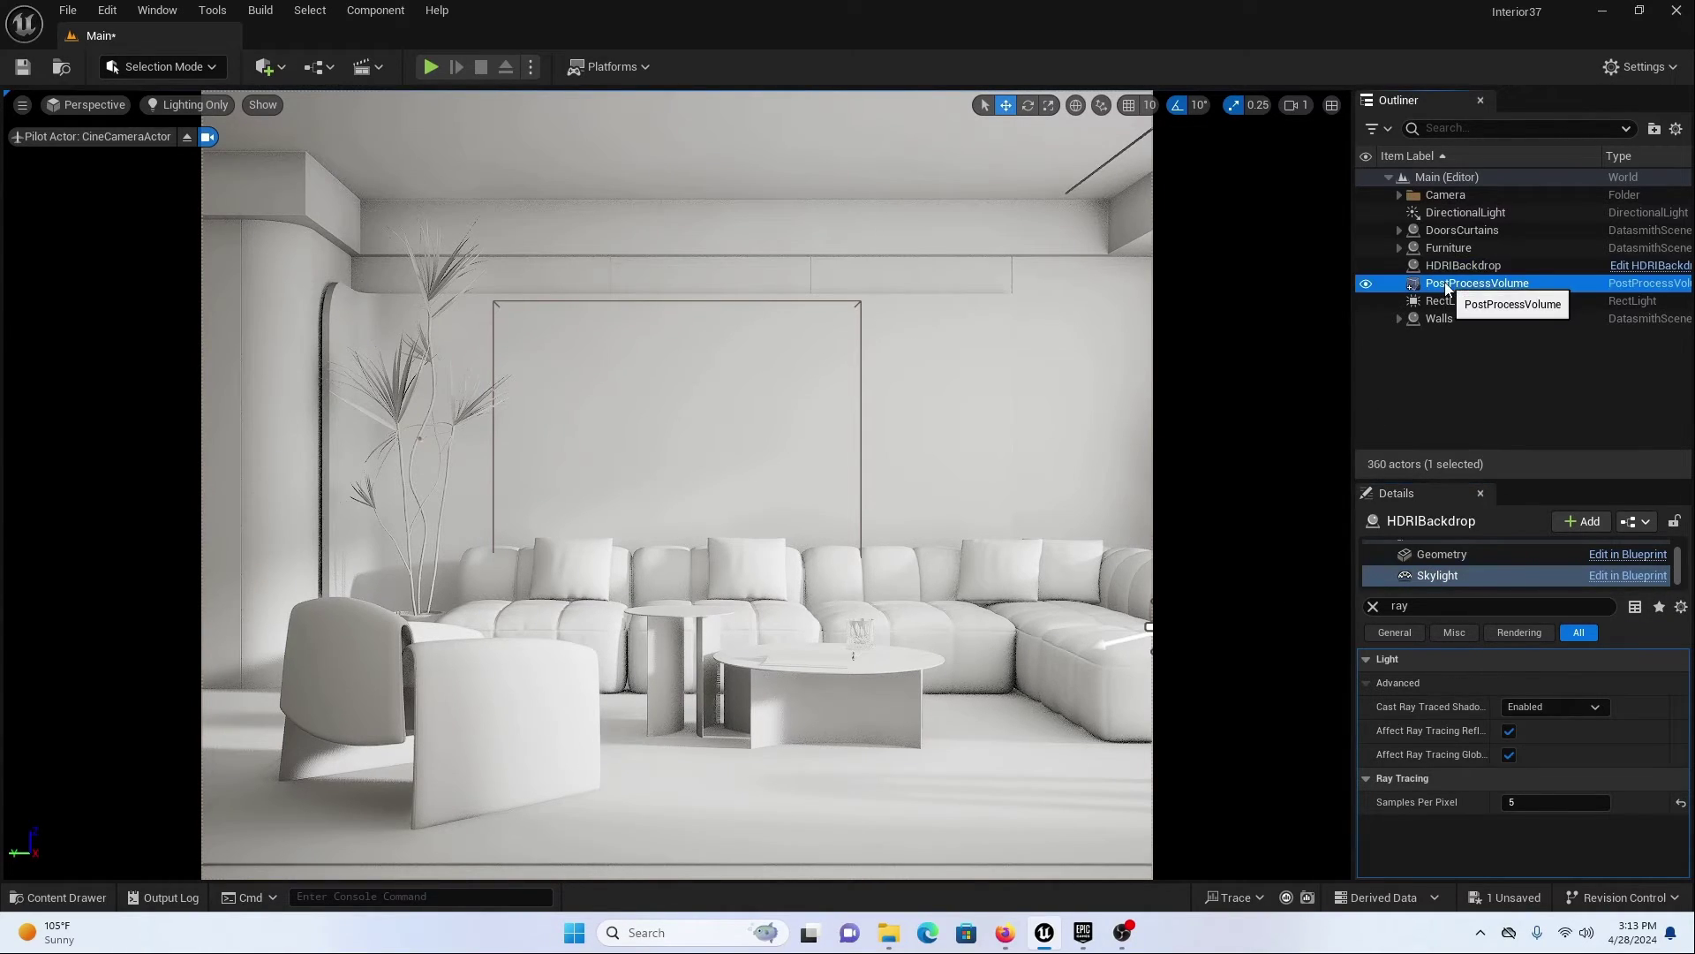
{"action": "left_click", "coordinate": [1440, 608]}
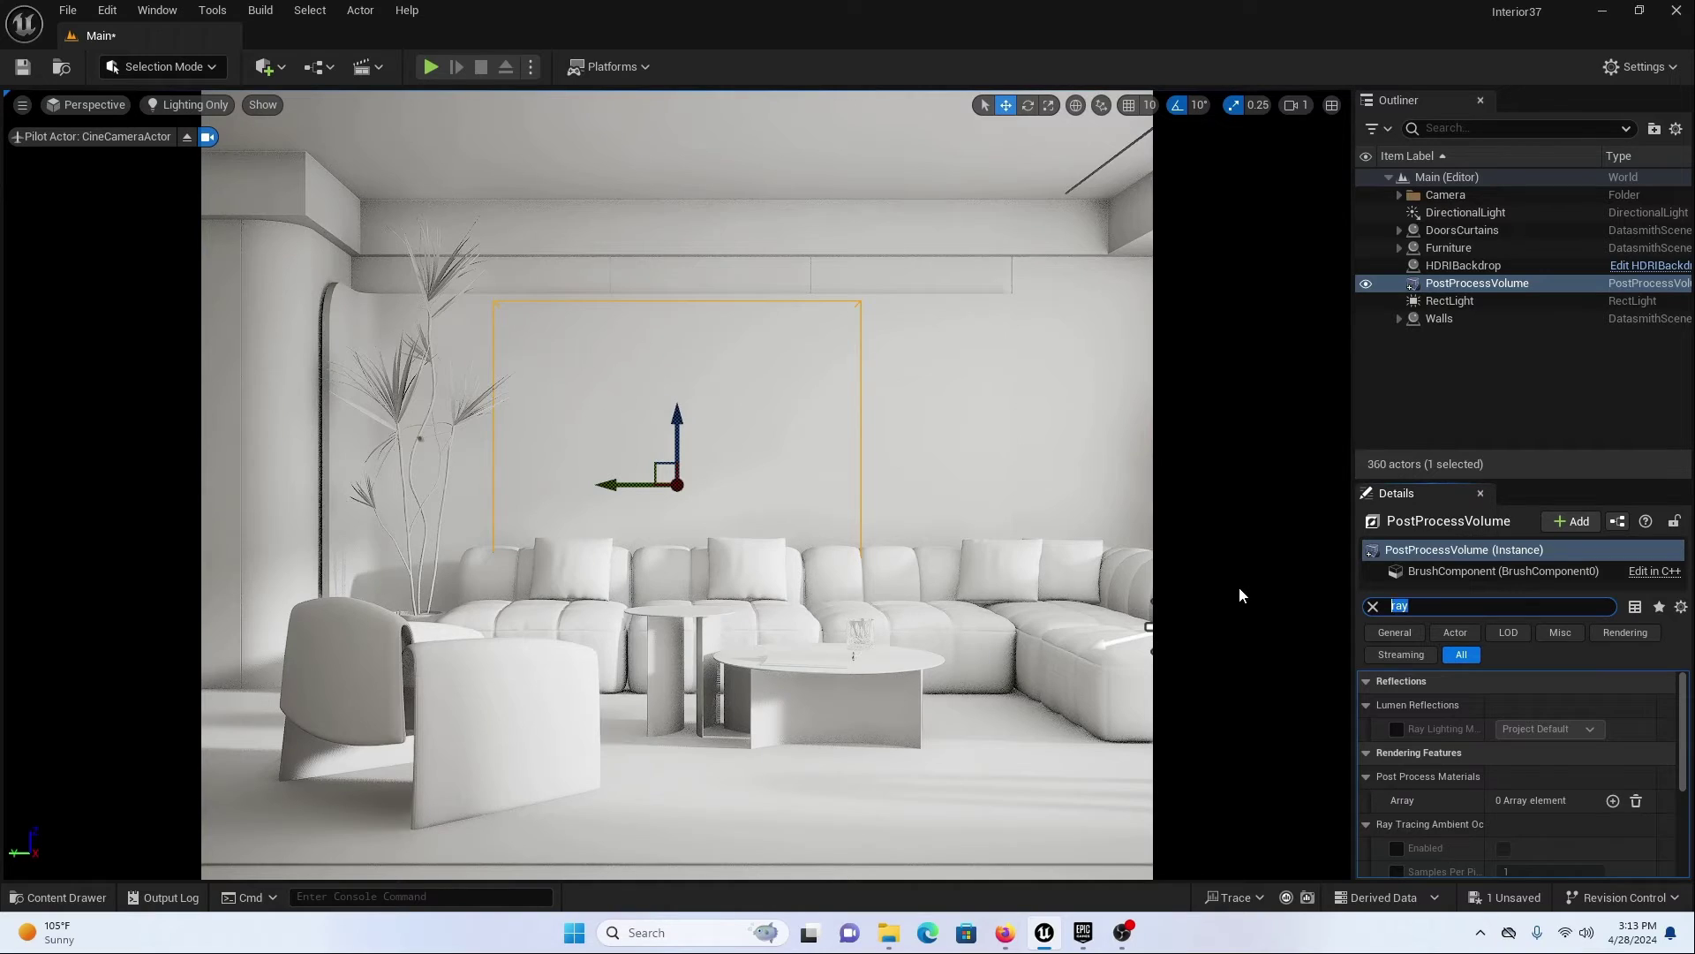
{"action": "type", "text": "lumen"}
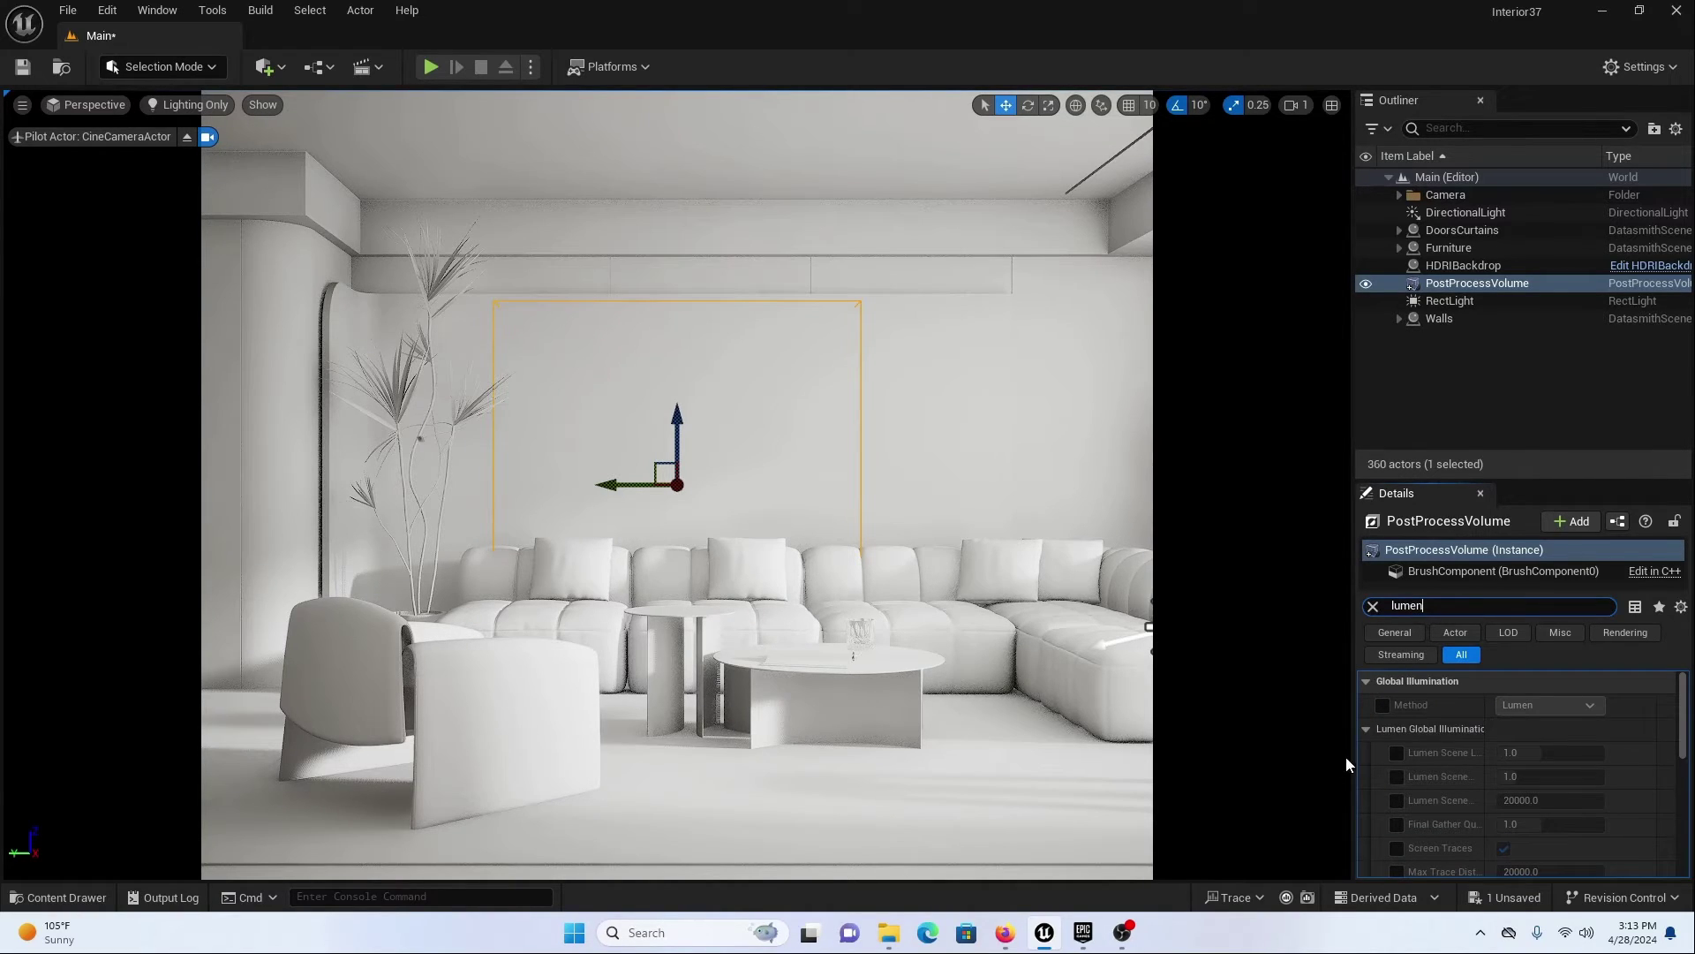
{"action": "left_click", "coordinate": [1383, 704]}
{"action": "scroll", "coordinate": [1418, 751], "scroll_direction": "down", "scroll_amount": 1}
{"action": "left_click_drag", "start_coordinate": [1354, 659], "coordinate": [1178, 653]}
{"action": "left_click", "coordinate": [1221, 702]}
{"action": "left_click", "coordinate": [1409, 702]}
{"action": "type", "text": "4"}
{"action": "key", "text": "Return"}
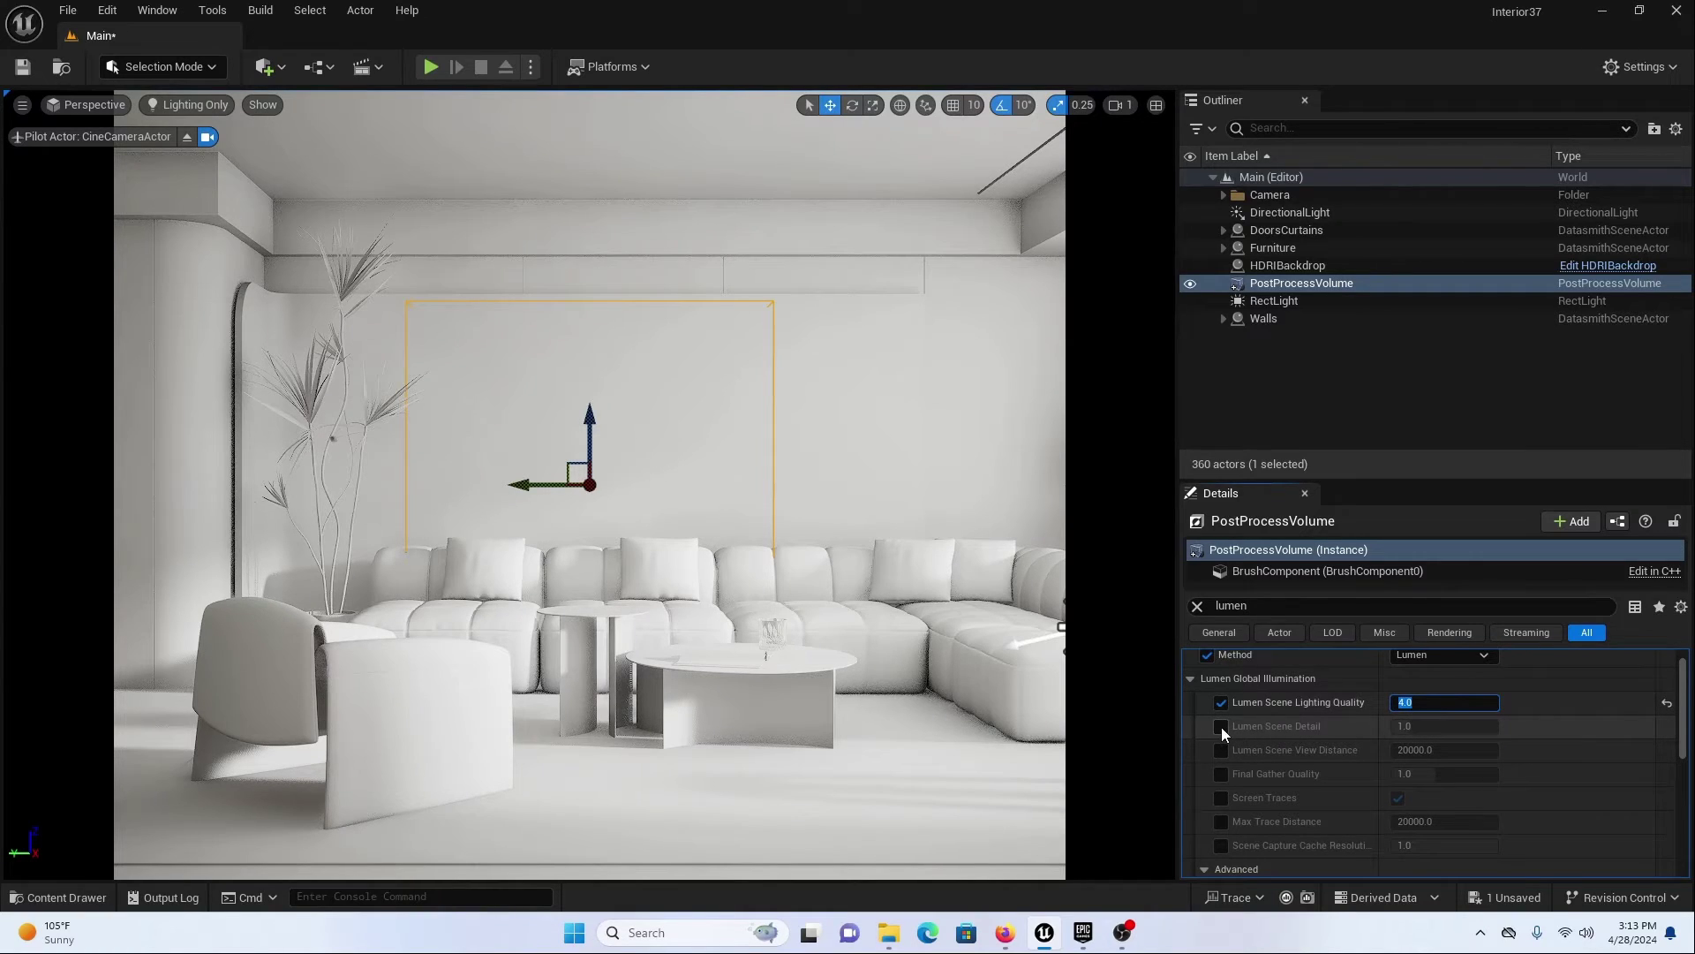
- Override Lumen Scene Detail in the PostProcessVolume and set it to 4
{"action": "left_click", "coordinate": [1222, 726]}
{"action": "left_click", "coordinate": [1424, 726]}
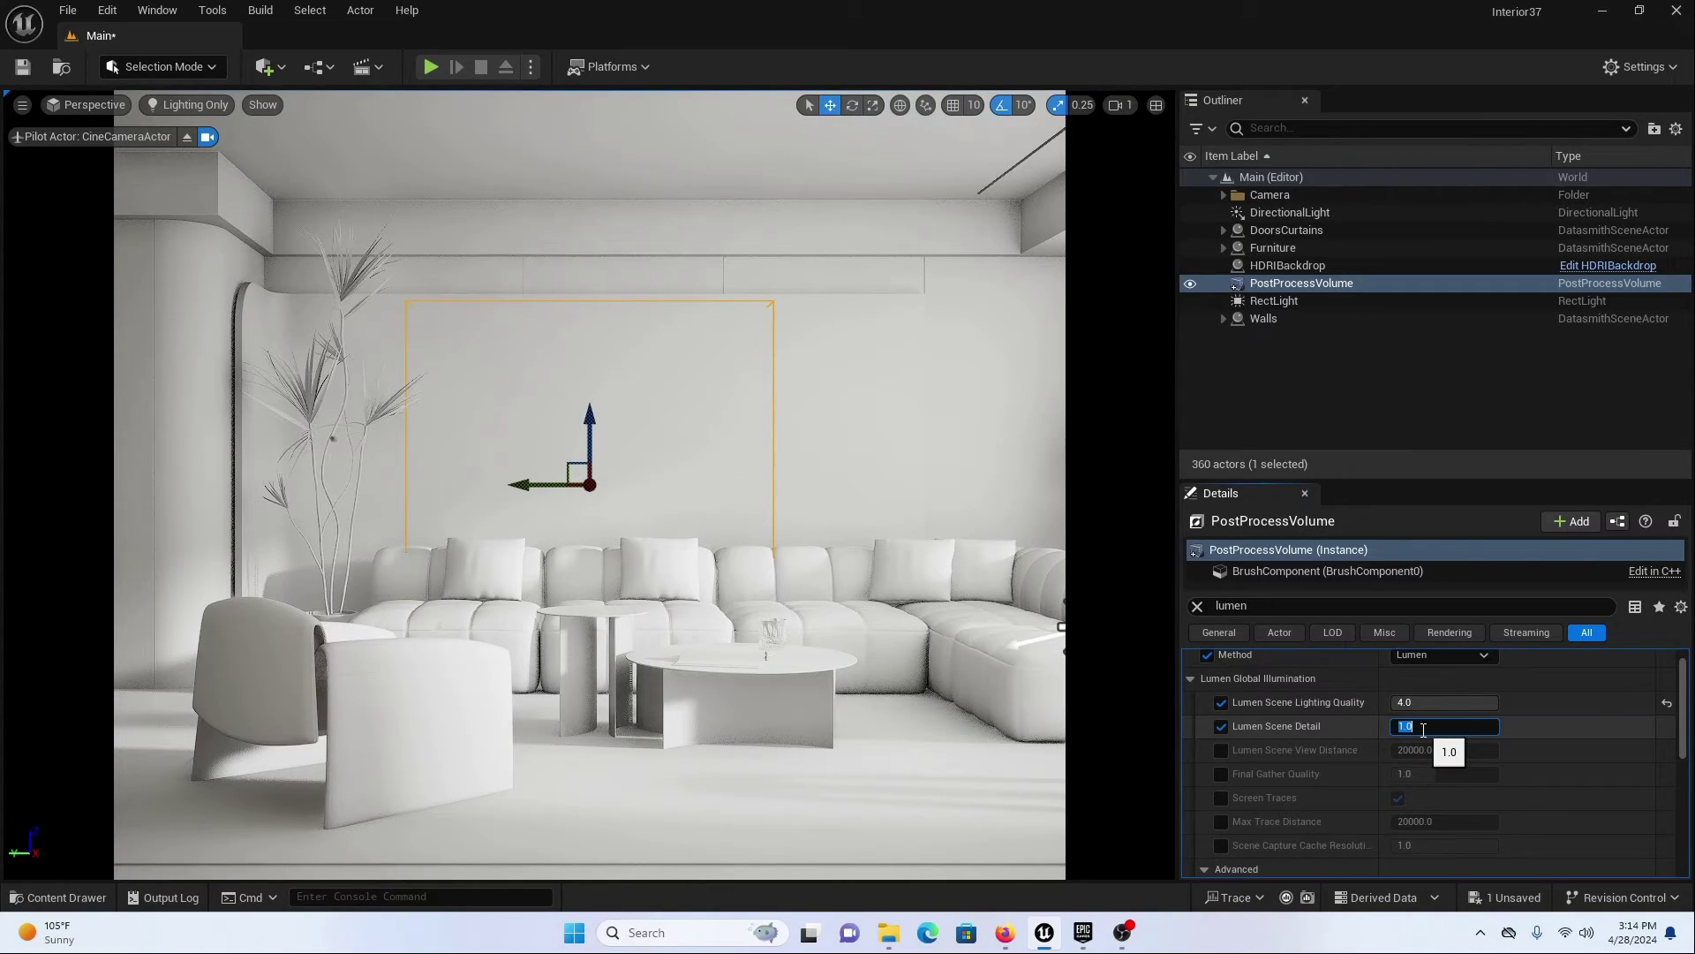
{"action": "type", "text": "4"}
{"action": "key", "text": "Return"}
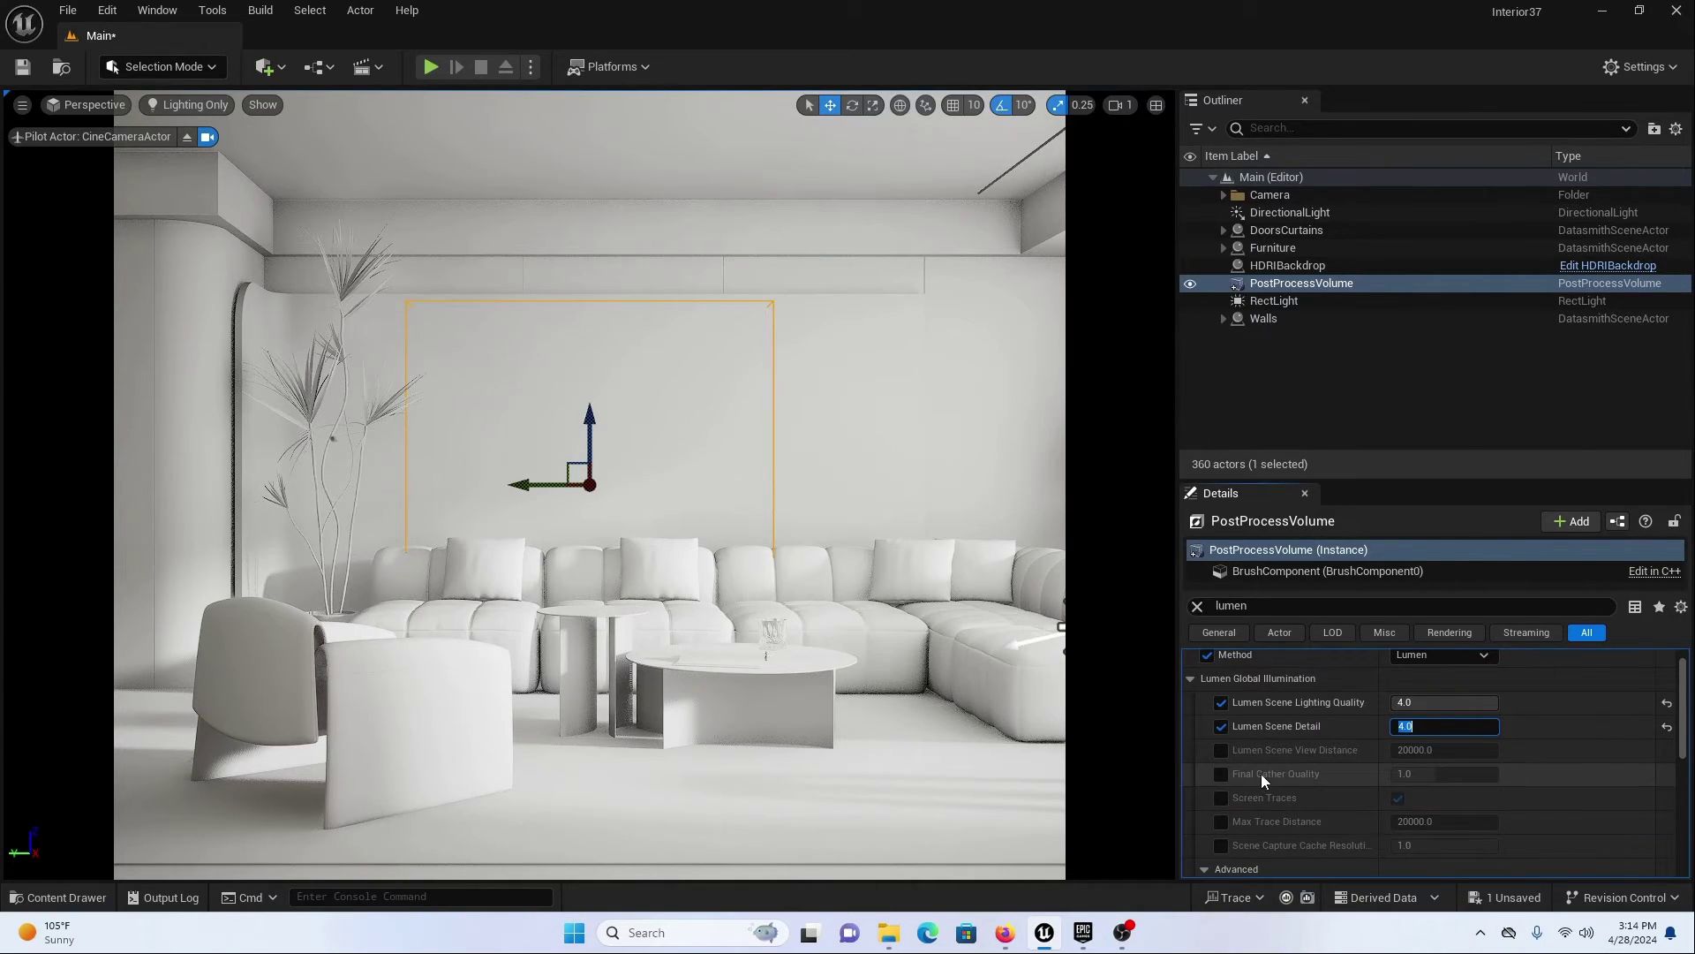
- Override Final Gather Quality, compare values of 8 and 4, settle on 8, and return the view mode to Lit
{"action": "left_click", "coordinate": [1221, 773]}
{"action": "left_click", "coordinate": [1416, 775]}
{"action": "type", "text": "8"}
{"action": "key", "text": "Return"}
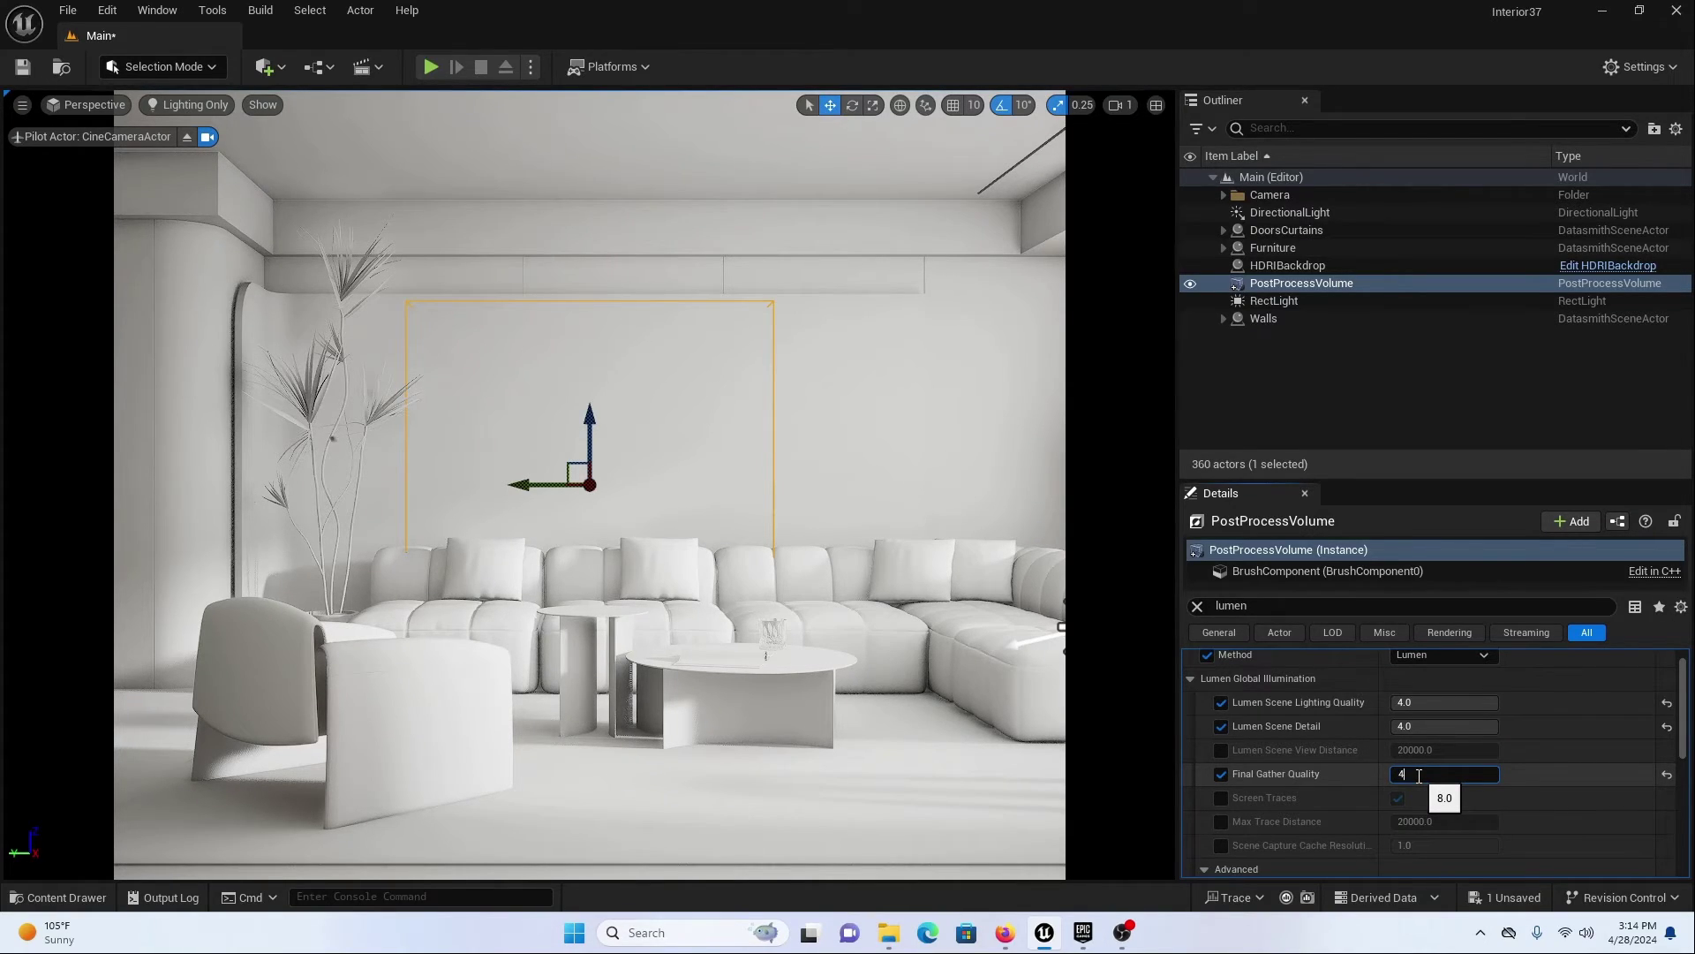
{"action": "type", "text": "4"}
{"action": "key", "text": "Return"}
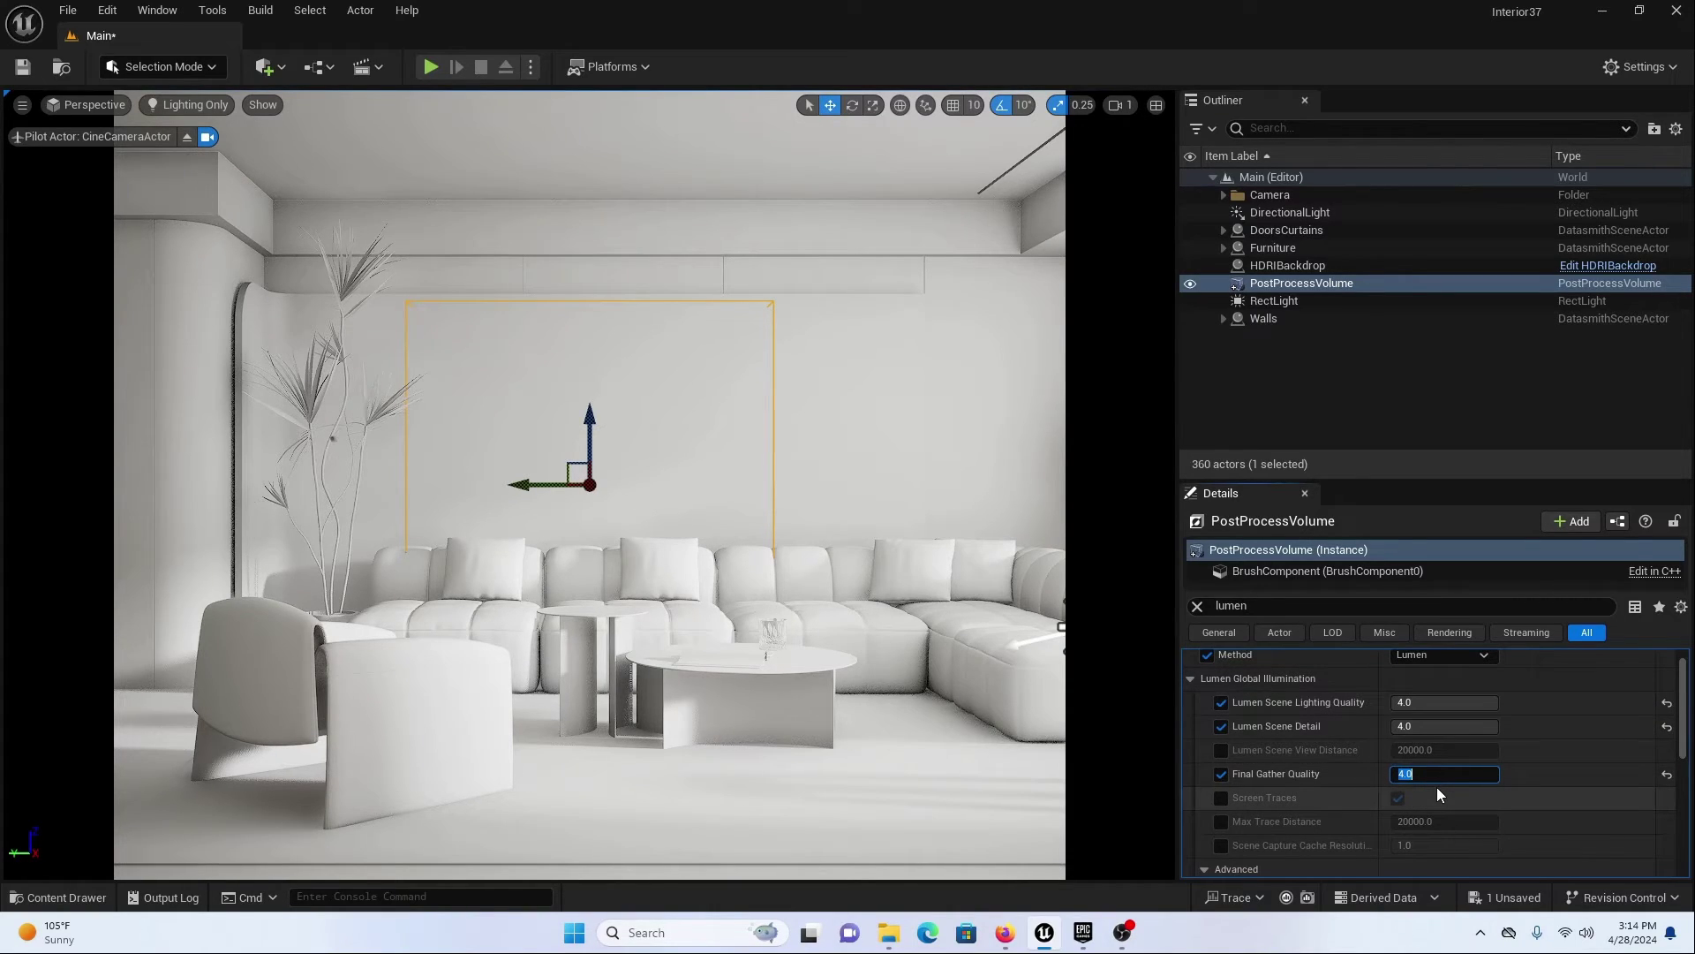
{"action": "key", "text": "BackSpace"}
{"action": "type", "text": "8"}
{"action": "key", "text": "Return"}
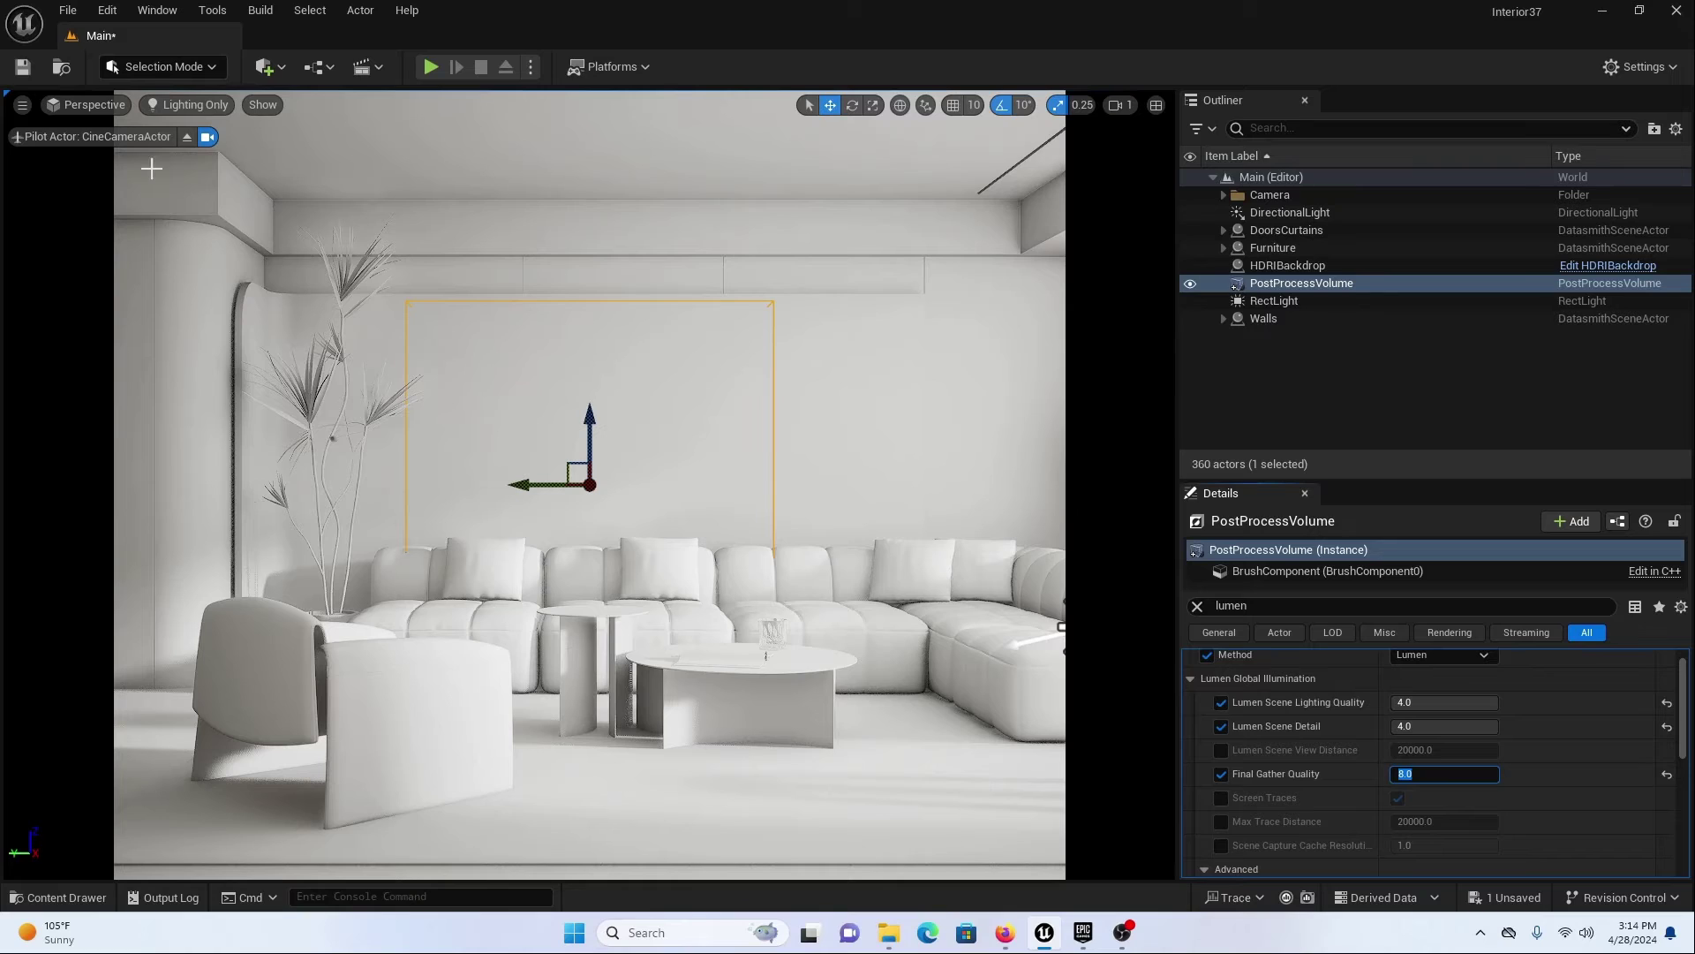
{"action": "left_click", "coordinate": [196, 104]}
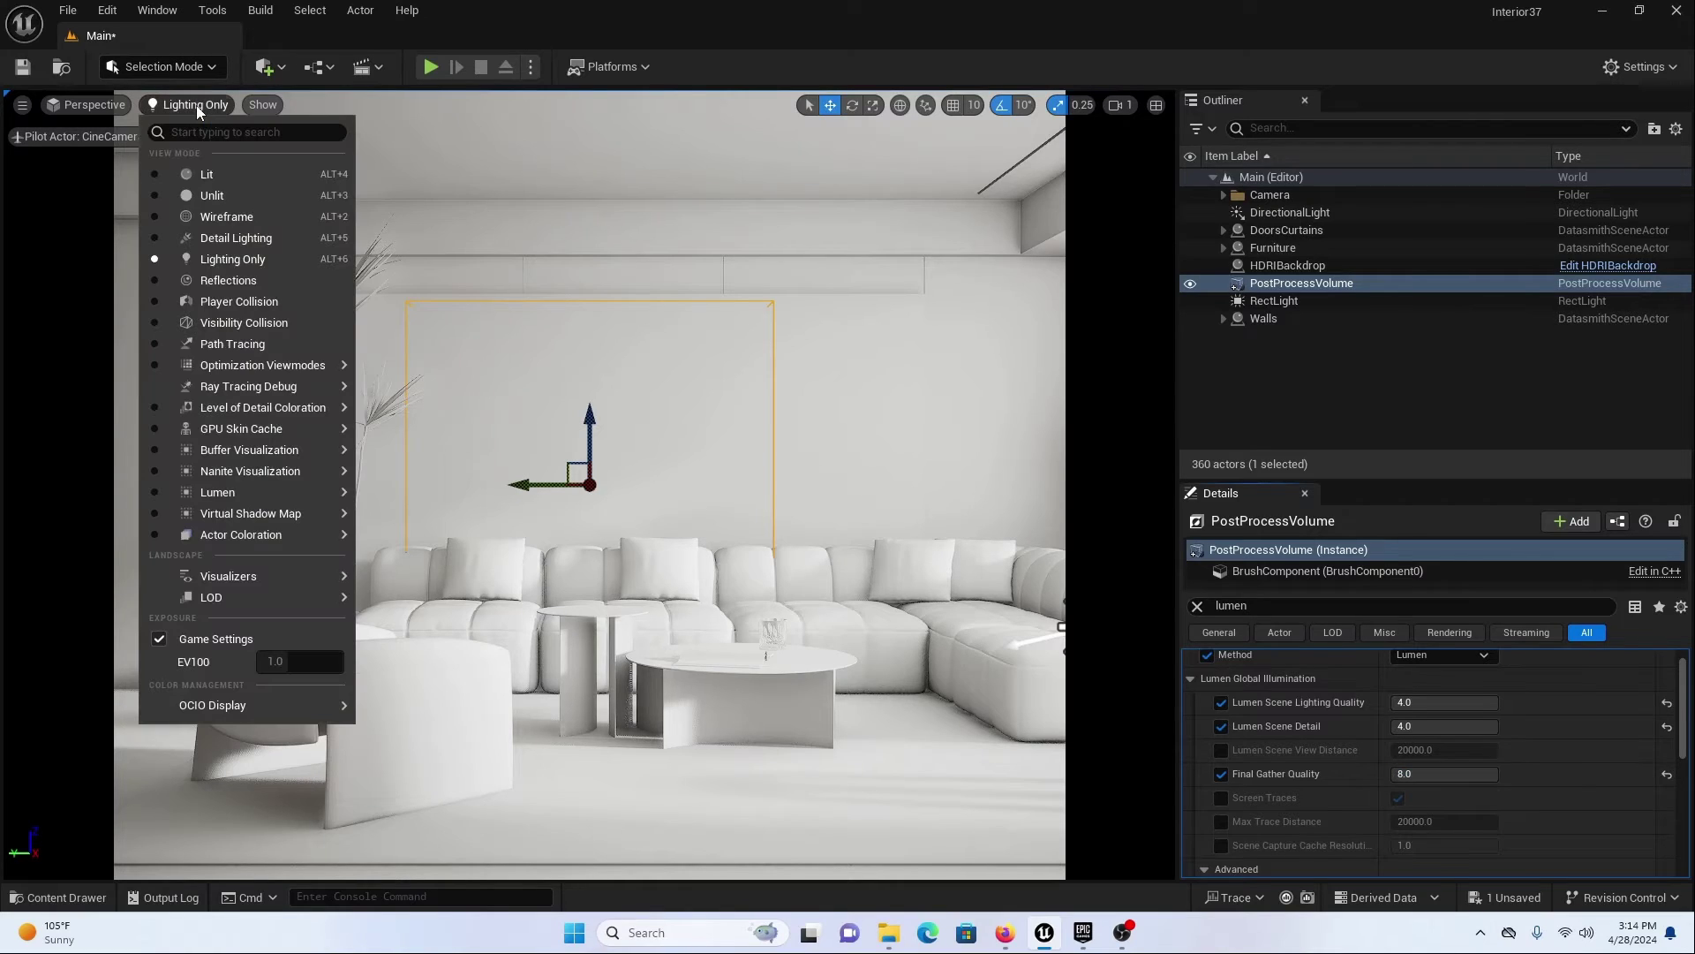
{"action": "left_click", "coordinate": [205, 176]}
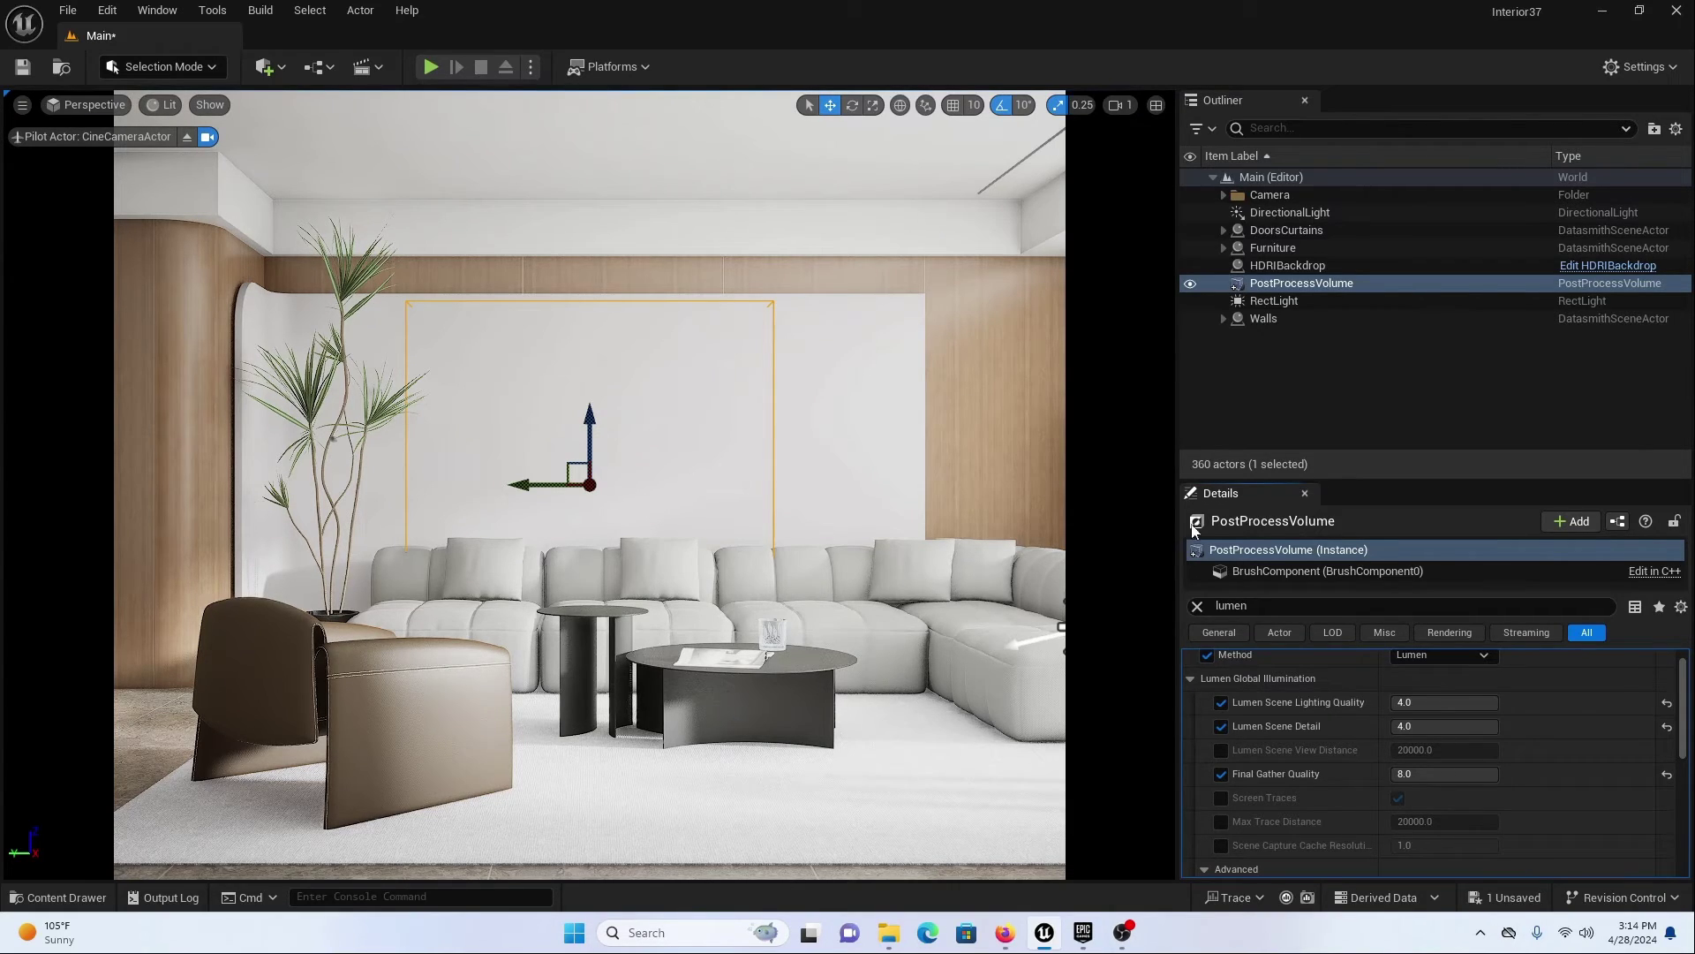
- Clear the property filter and override the PostProcessVolume's bloom with the Convolution method and an intensity of 0.3
{"action": "left_click", "coordinate": [1198, 608]}
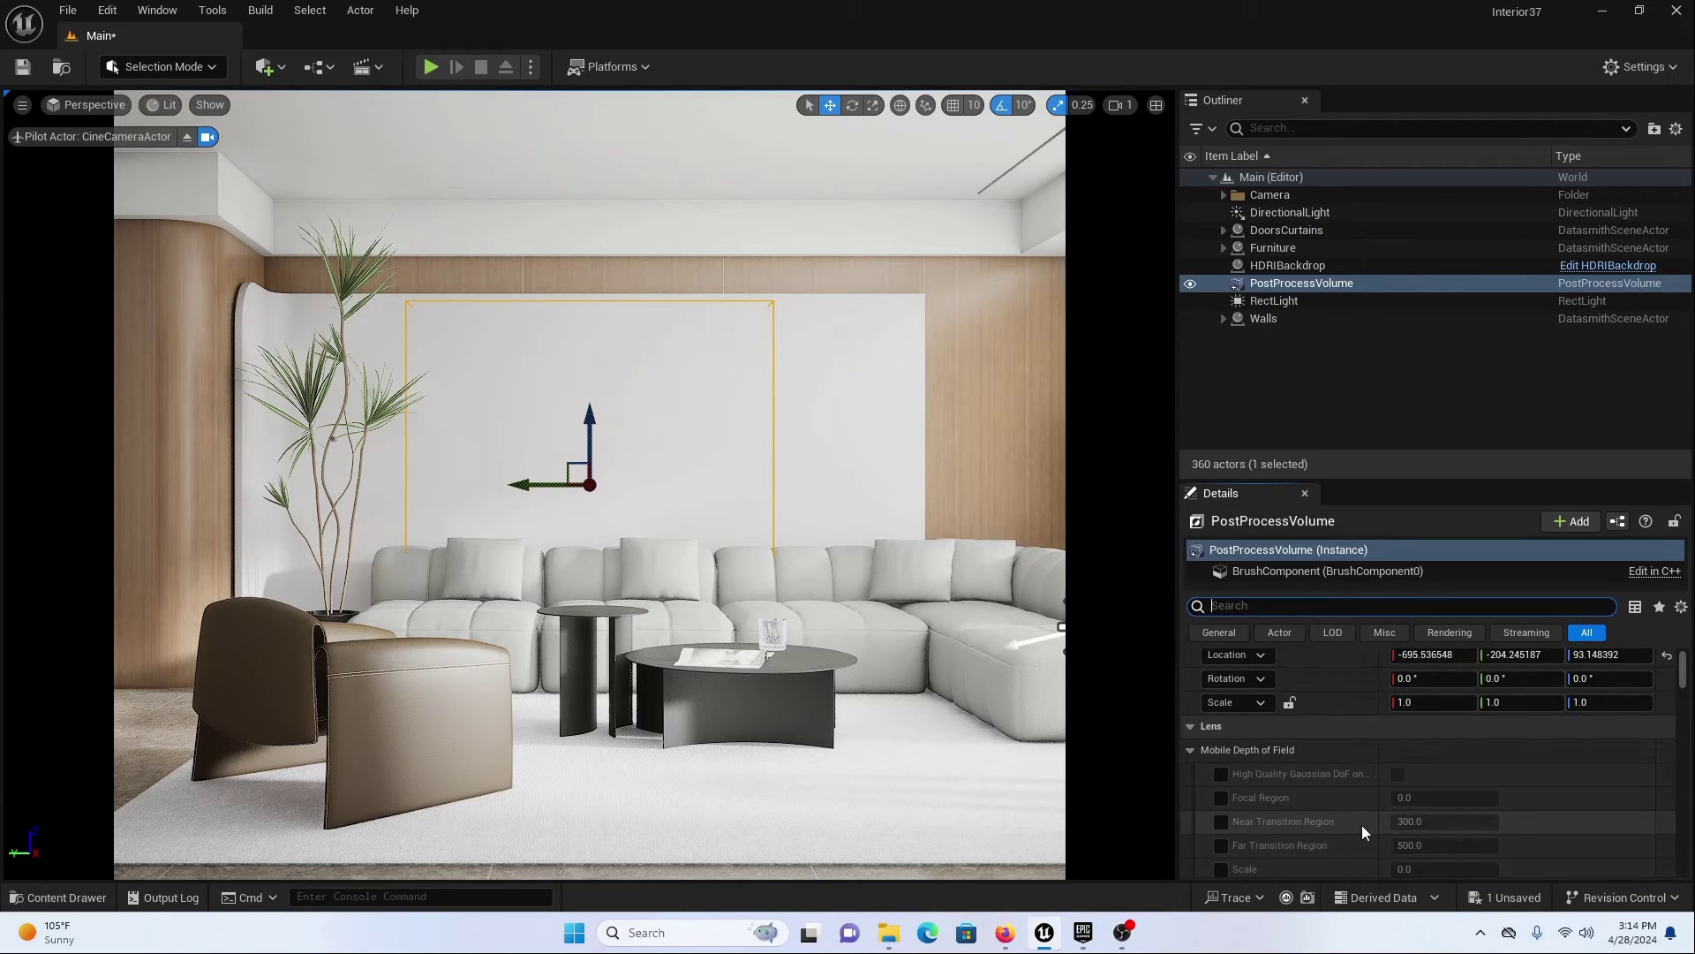
{"action": "scroll", "coordinate": [1354, 808], "scroll_direction": "down", "scroll_amount": 2}
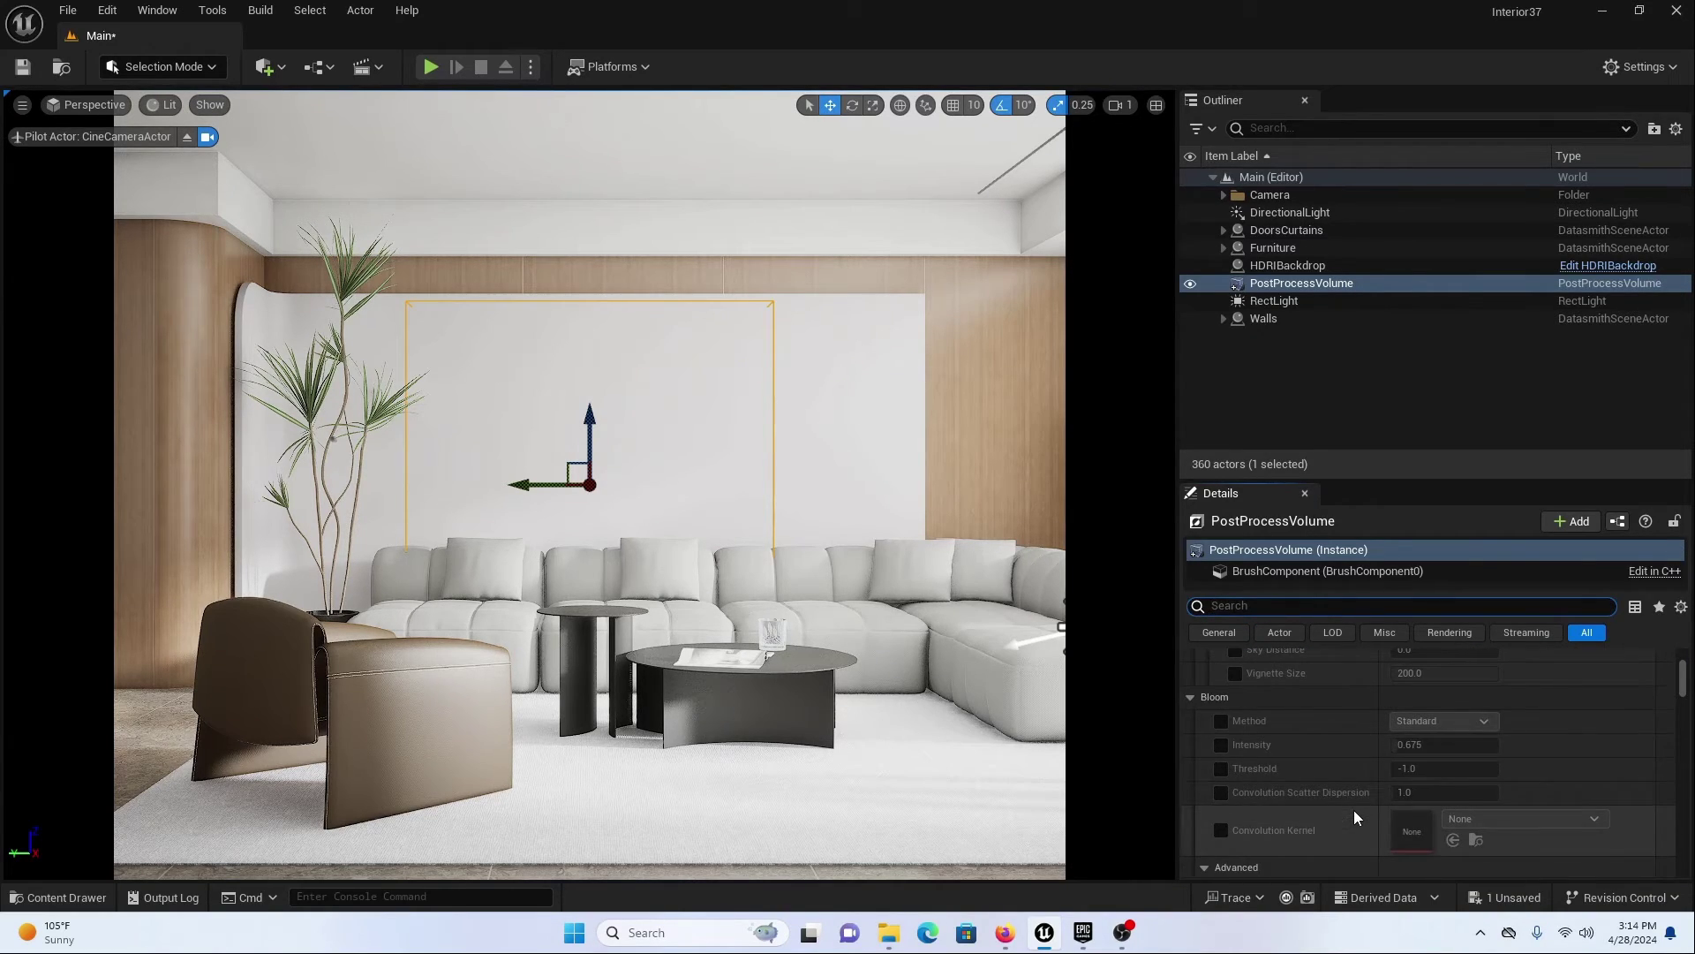
{"action": "left_click", "coordinate": [1220, 719]}
{"action": "left_click", "coordinate": [1220, 744]}
{"action": "left_click", "coordinate": [1439, 720]}
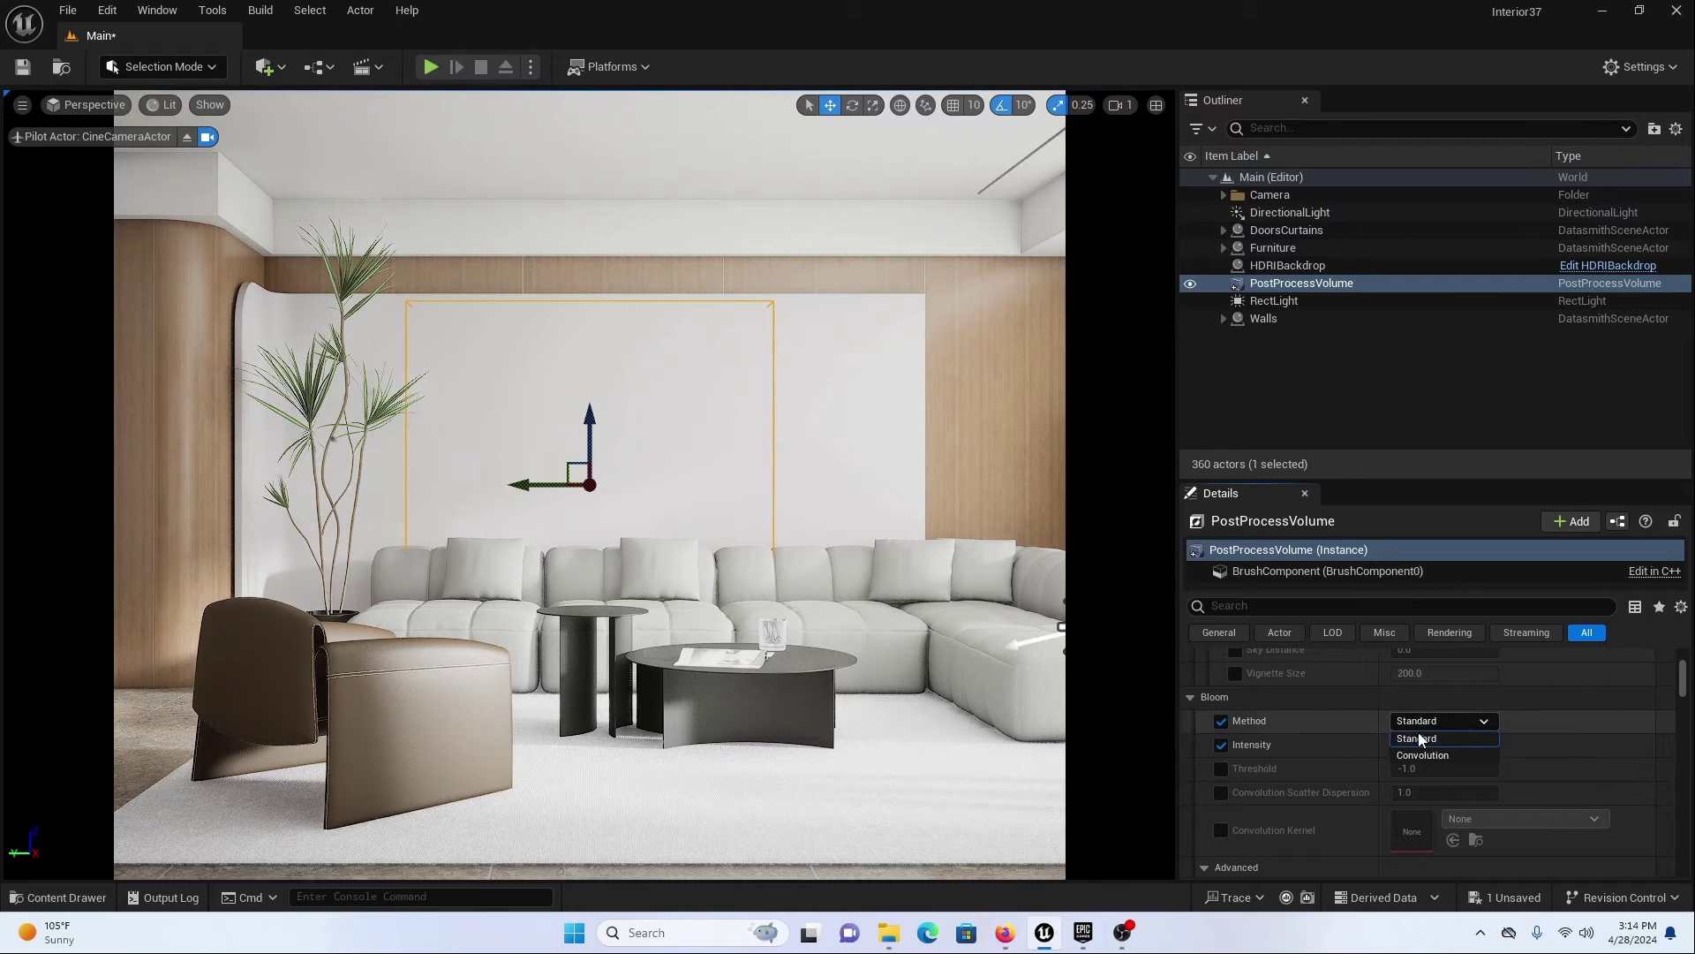
{"action": "left_click", "coordinate": [1419, 755]}
{"action": "left_click", "coordinate": [1413, 748]}
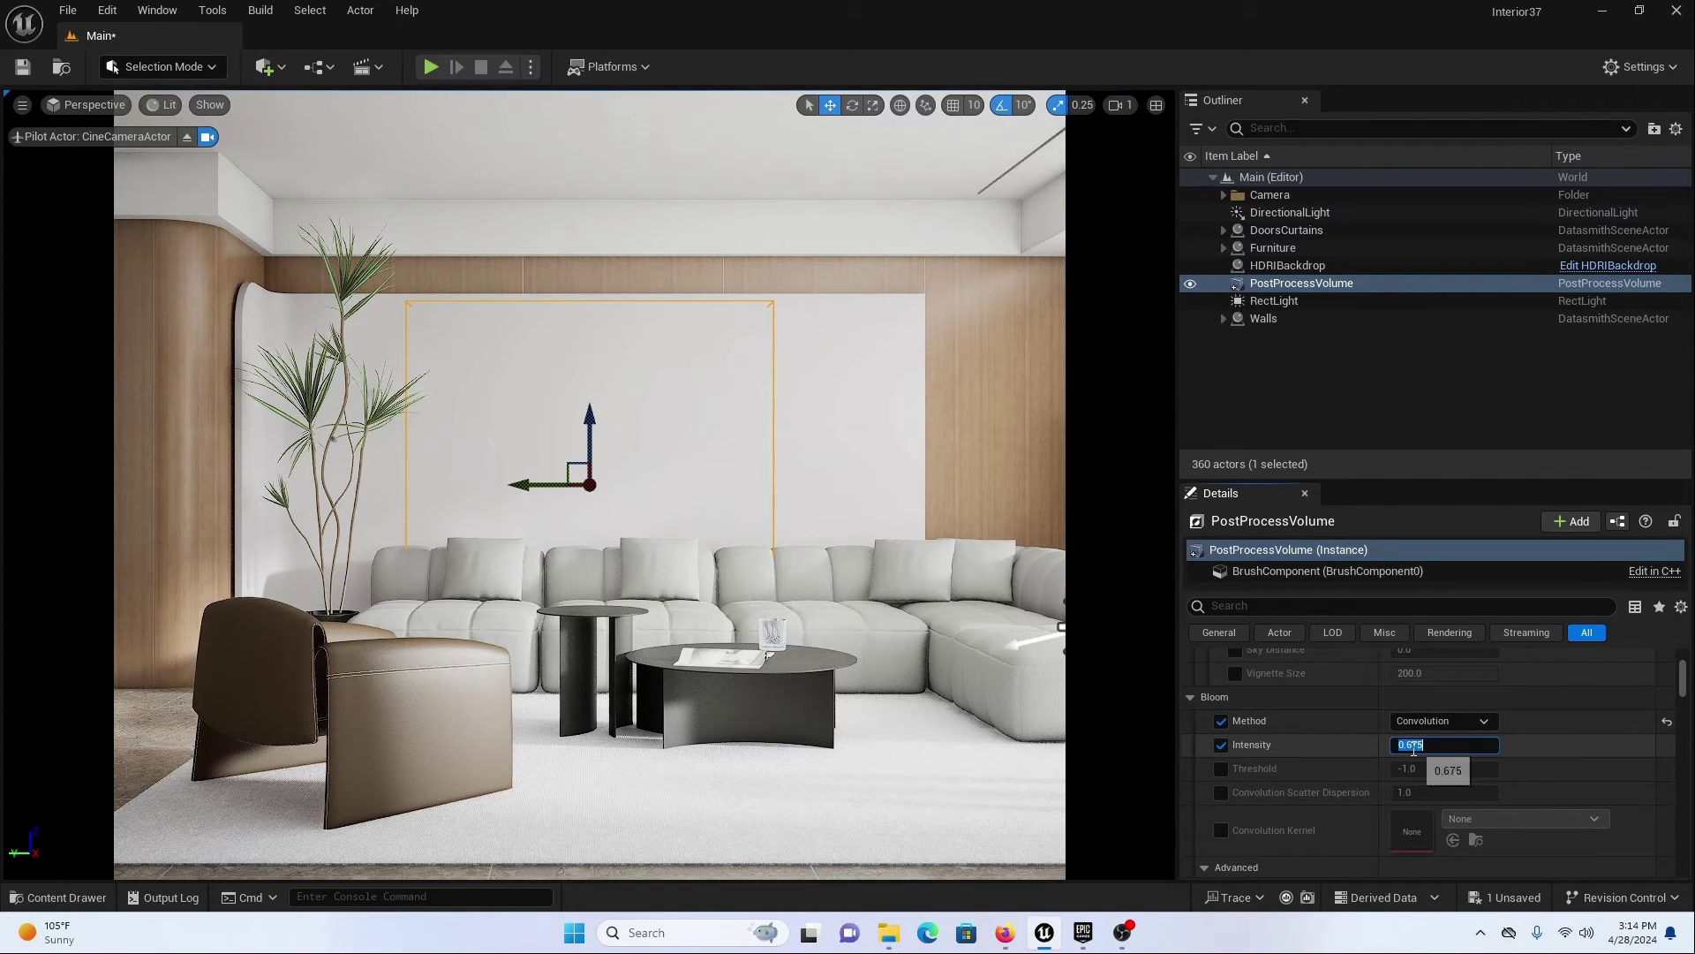
{"action": "type", "text": "0.3"}
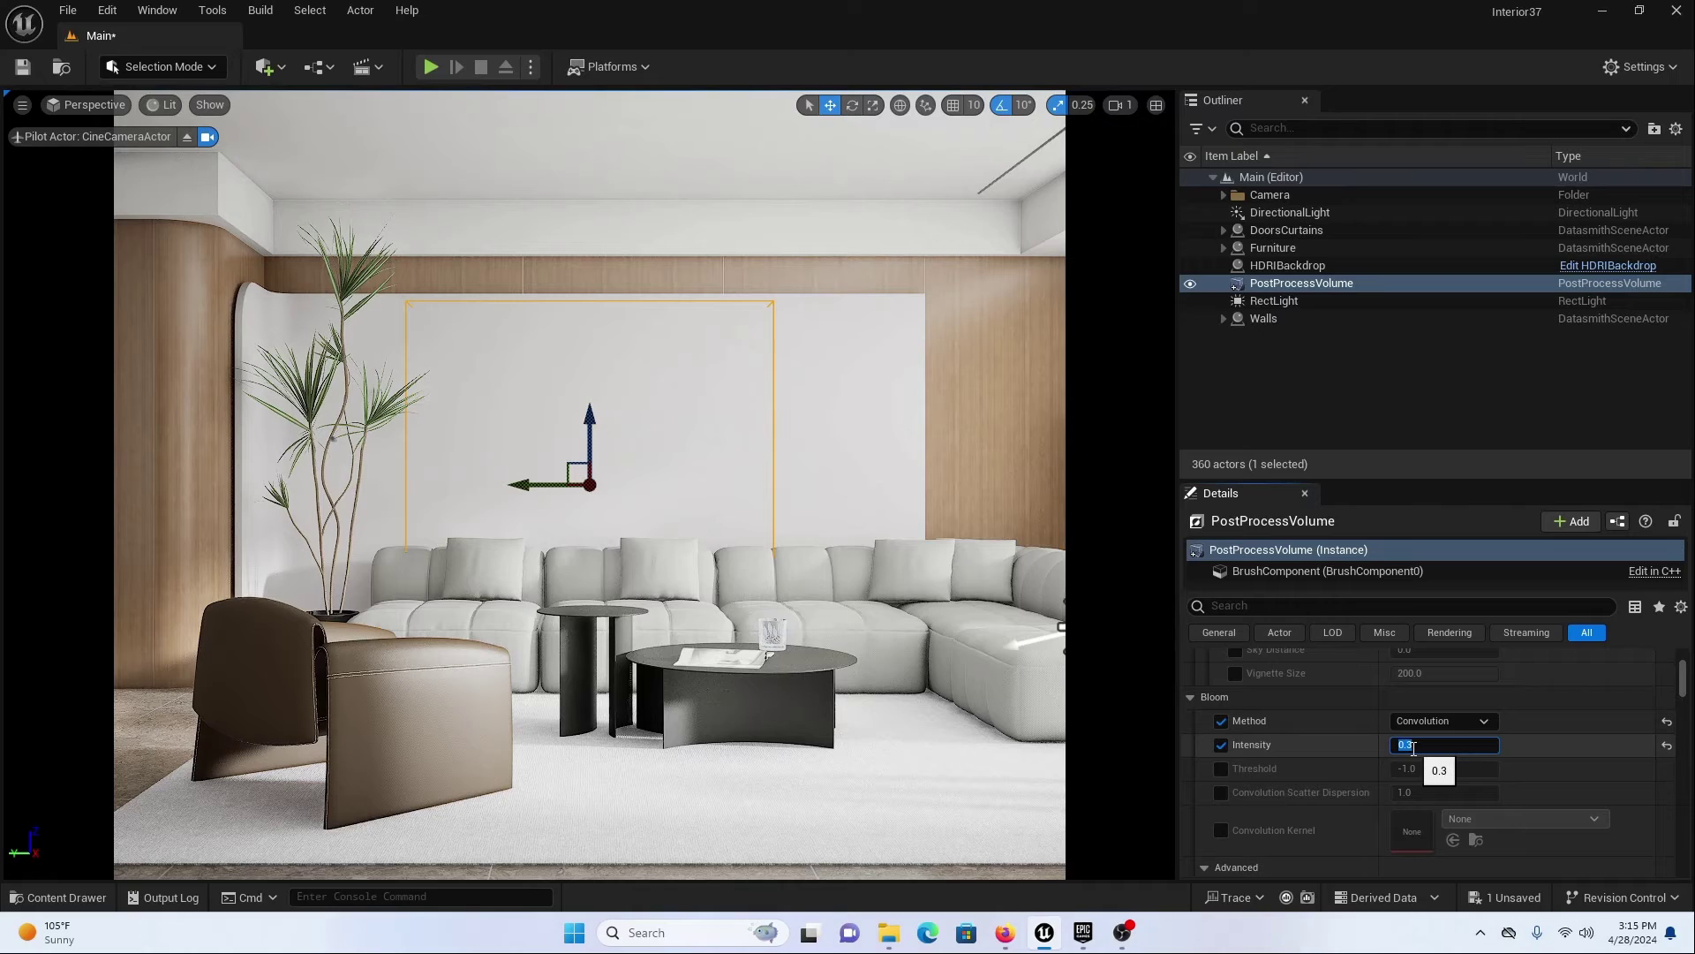
{"action": "key", "text": "Return"}
- Override the PostProcessVolume's Chromatic Aberration intensity and set it to 0.2
{"action": "scroll", "coordinate": [1365, 727], "scroll_direction": "down", "scroll_amount": 5}
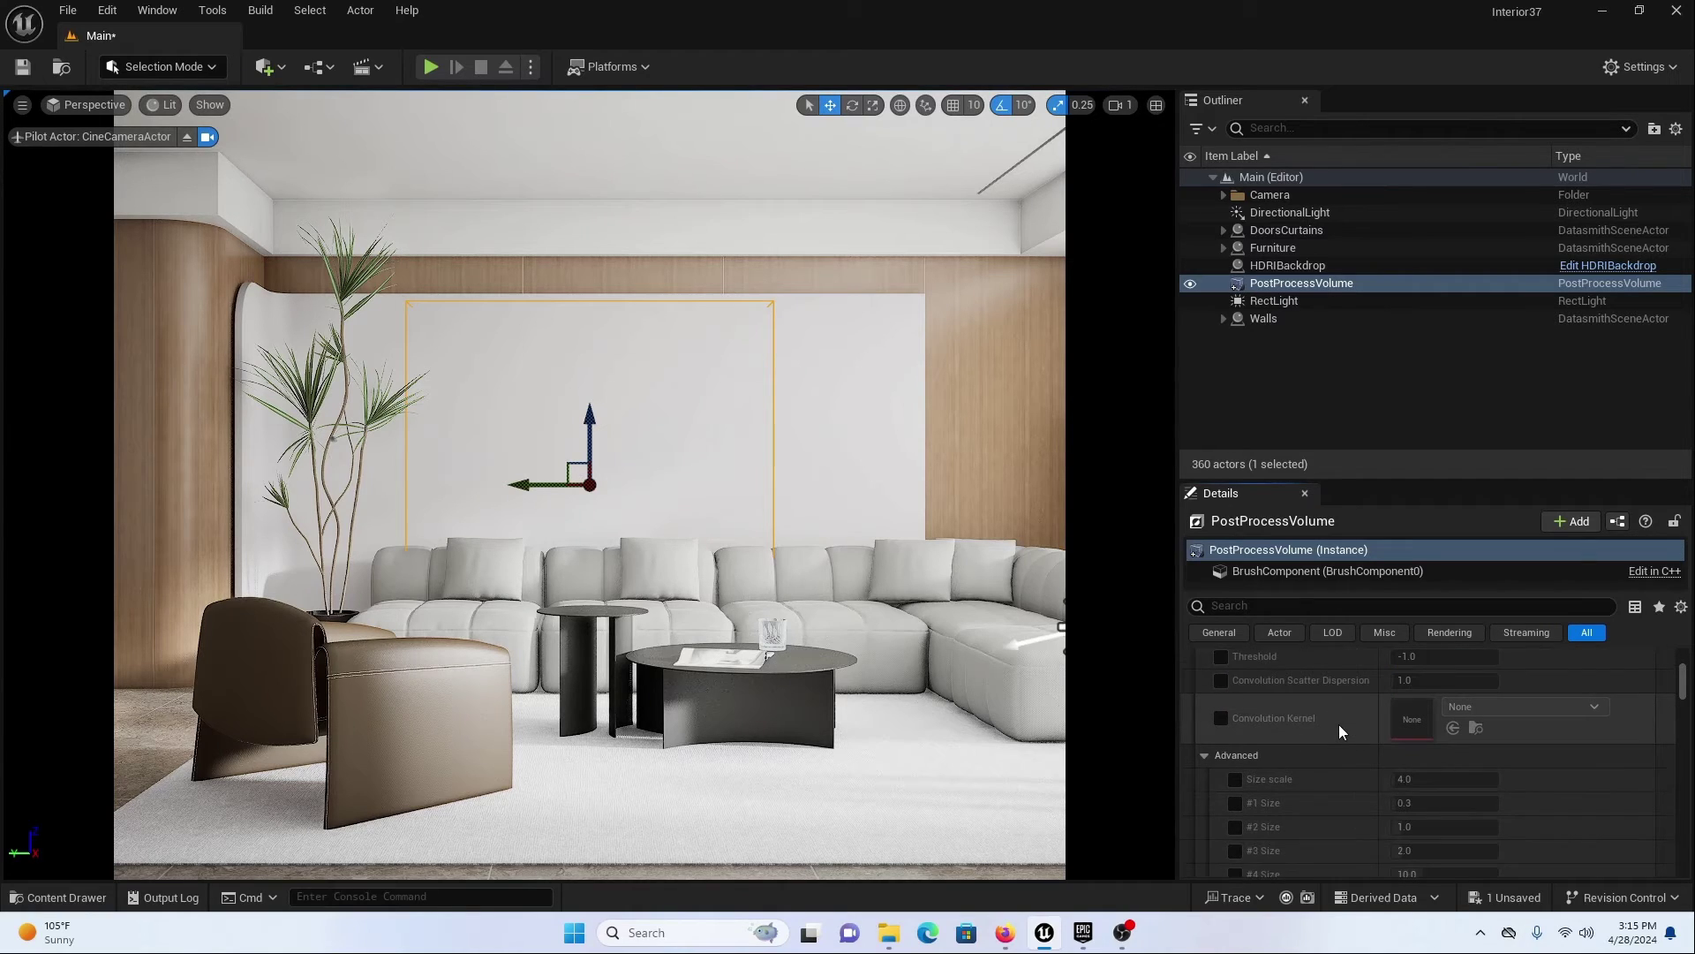
{"action": "scroll", "coordinate": [1338, 724], "scroll_direction": "down", "scroll_amount": 10}
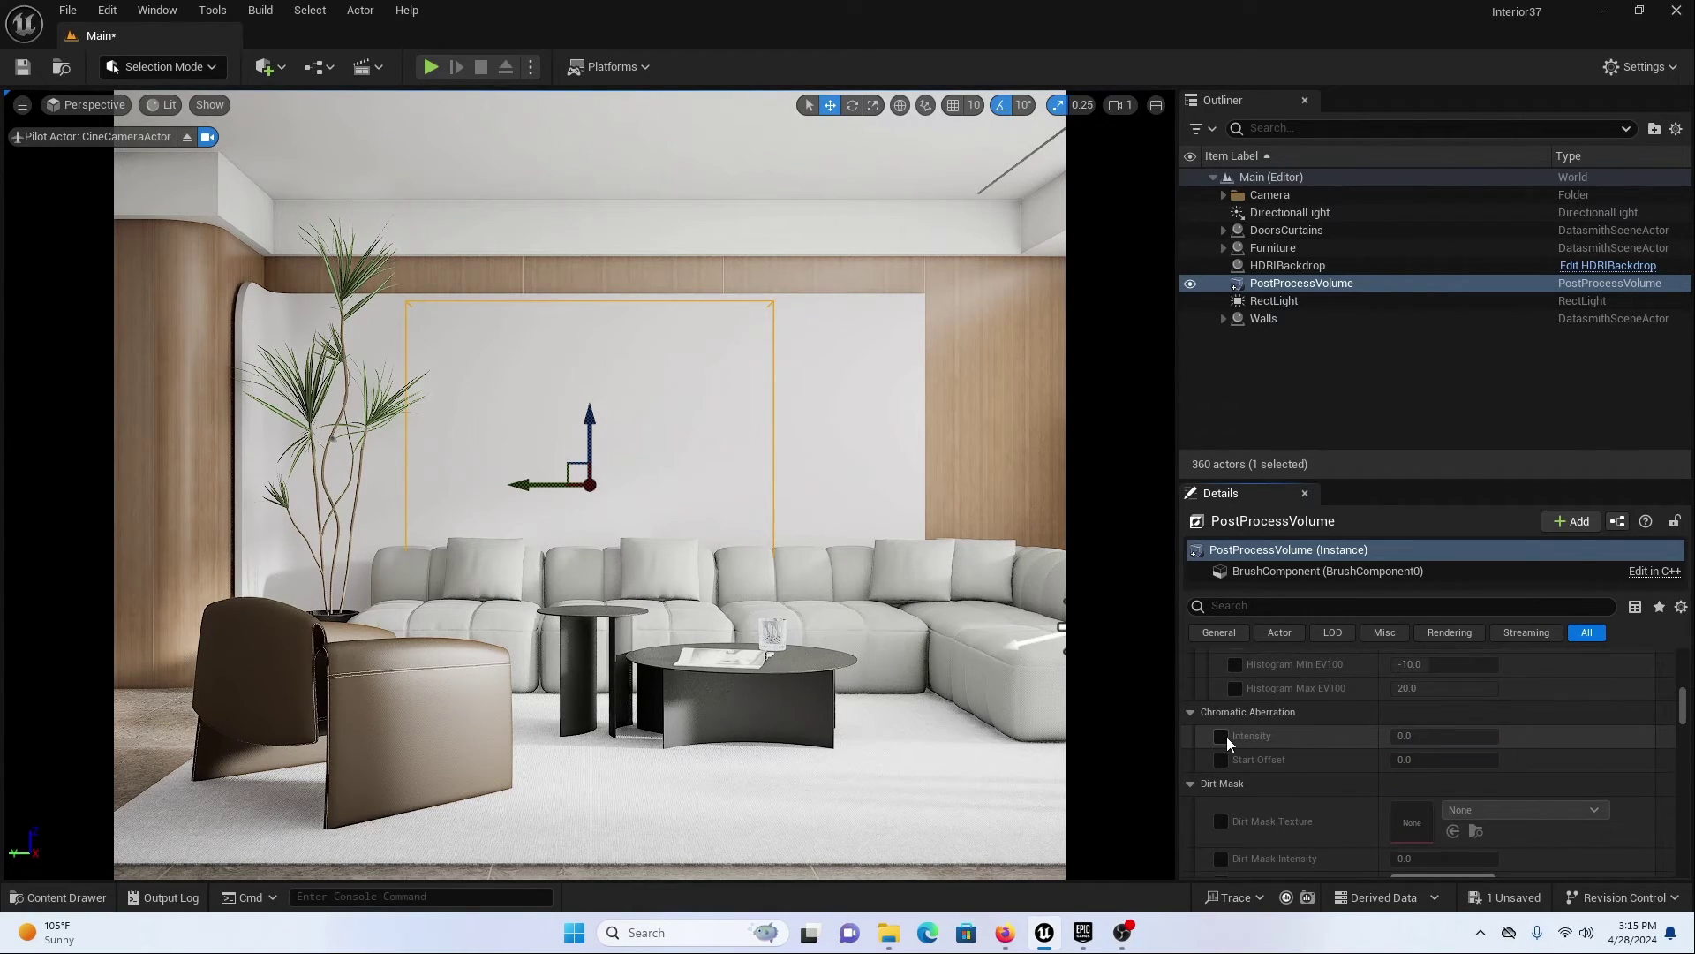
{"action": "left_click", "coordinate": [1221, 735]}
{"action": "left_click", "coordinate": [1412, 736]}
{"action": "key", "text": "BackSpace"}
{"action": "type", "text": ".2"}
{"action": "key", "text": "Return"}
{"action": "type", "text": ".2"}
{"action": "key", "text": "Return"}
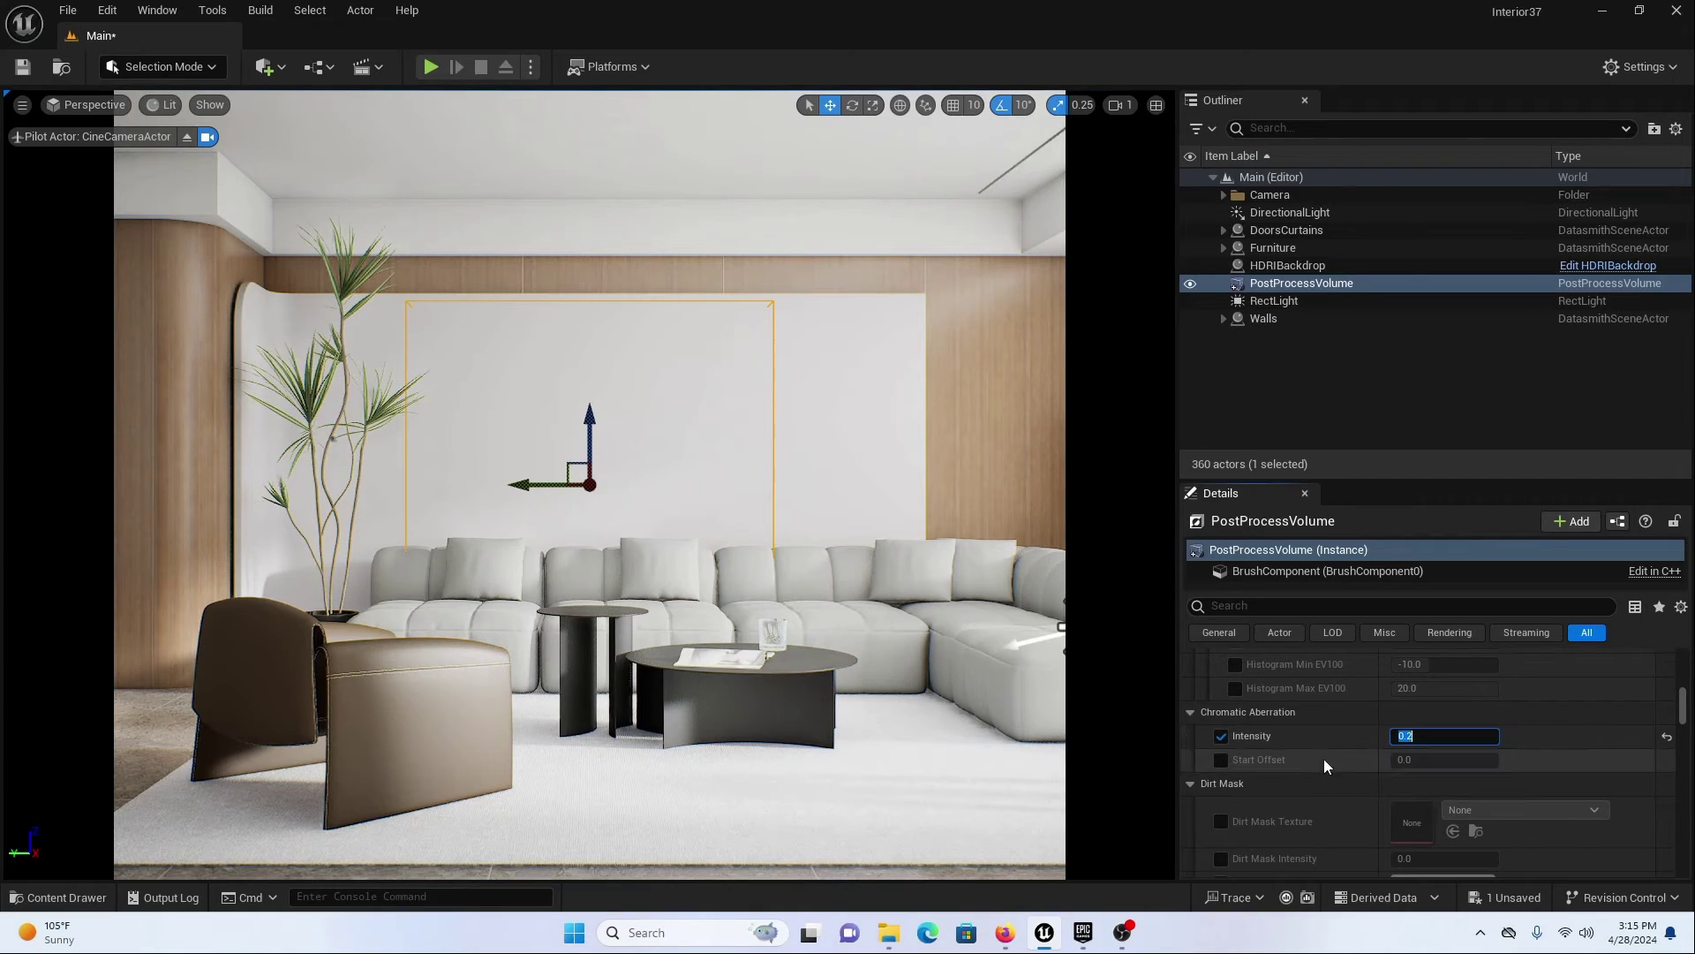
- Enable the Local Exposure overrides for Highlight Contrast and Shadow Contrast, and override Detail Strength with 1.4
{"action": "scroll", "coordinate": [1257, 786], "scroll_direction": "down", "scroll_amount": 6}
{"action": "scroll", "coordinate": [1257, 786], "scroll_direction": "down", "scroll_amount": 2}
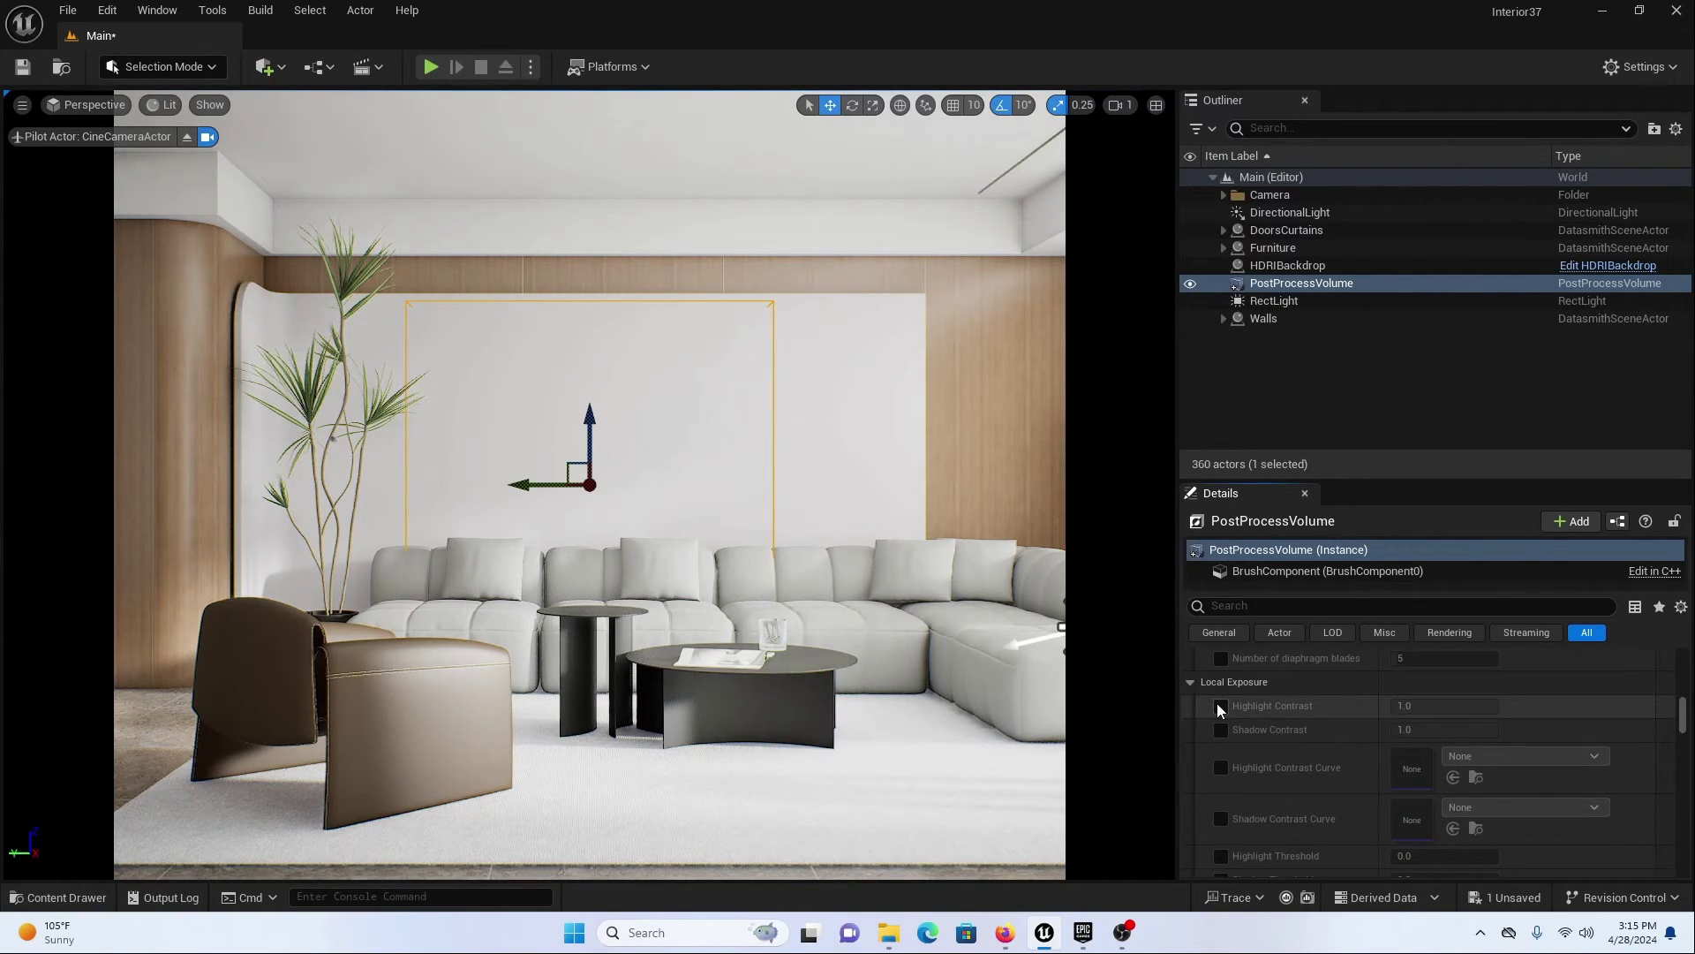
{"action": "left_click", "coordinate": [1216, 702]}
{"action": "left_click", "coordinate": [1217, 729]}
{"action": "scroll", "coordinate": [1252, 750], "scroll_direction": "down", "scroll_amount": 1}
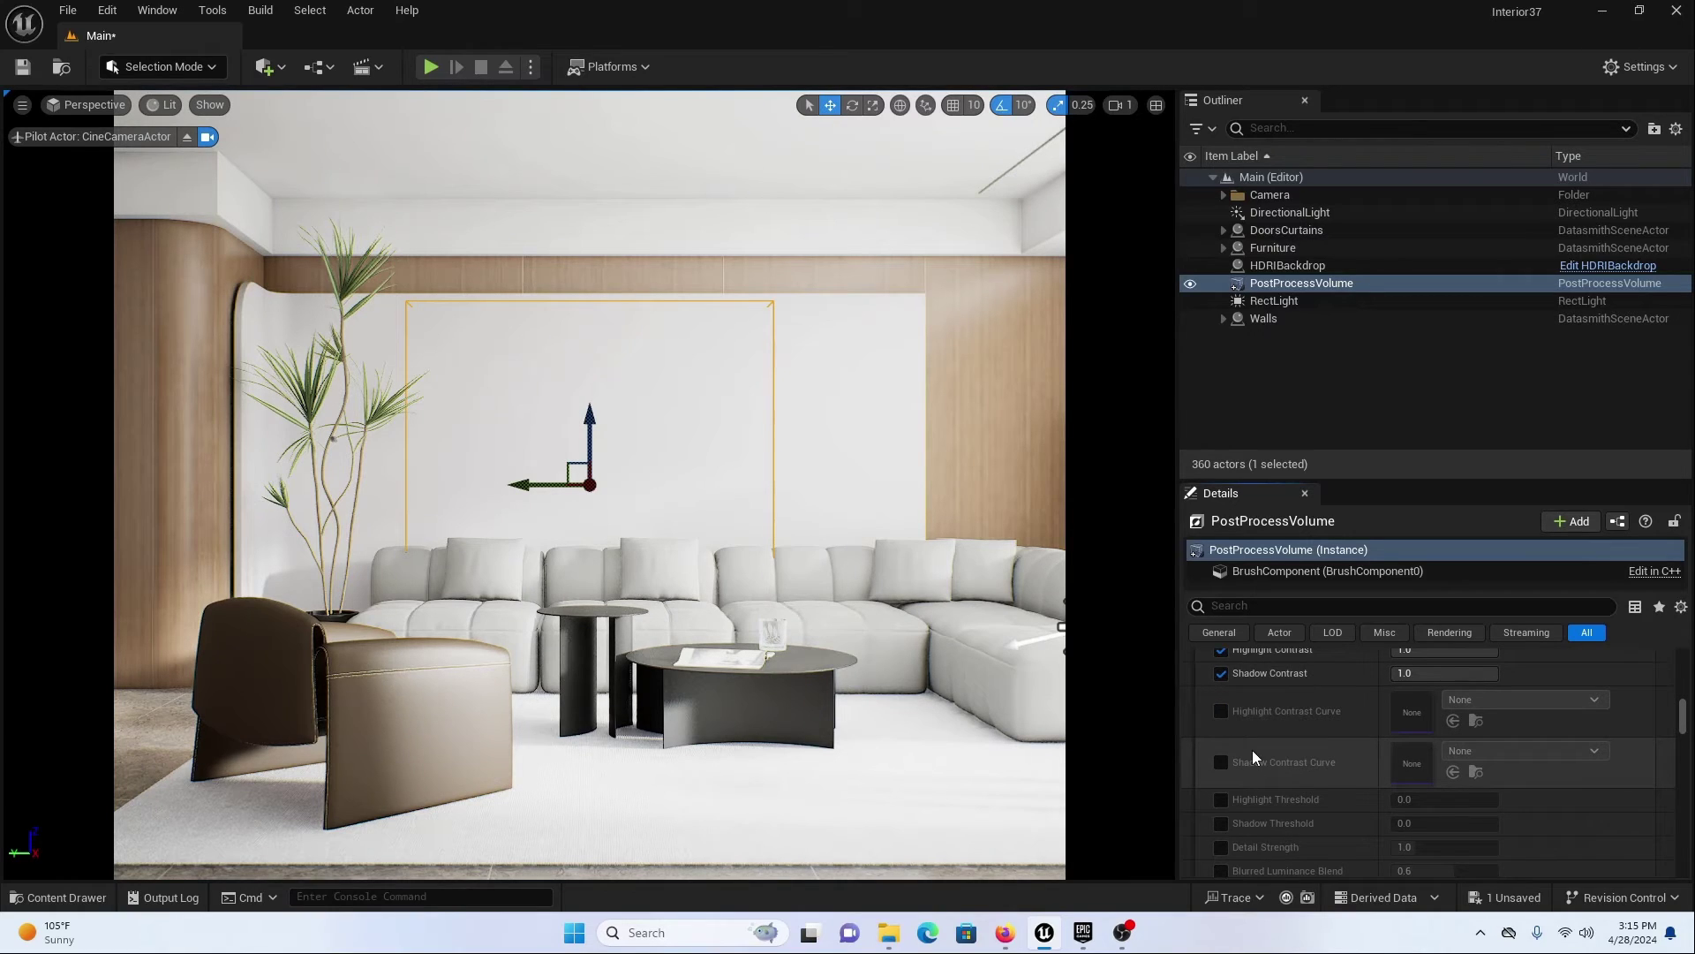
{"action": "scroll", "coordinate": [1252, 750], "scroll_direction": "down", "scroll_amount": 1}
{"action": "left_click", "coordinate": [1220, 820]}
{"action": "left_click", "coordinate": [1430, 819]}
{"action": "type", "text": "1"}
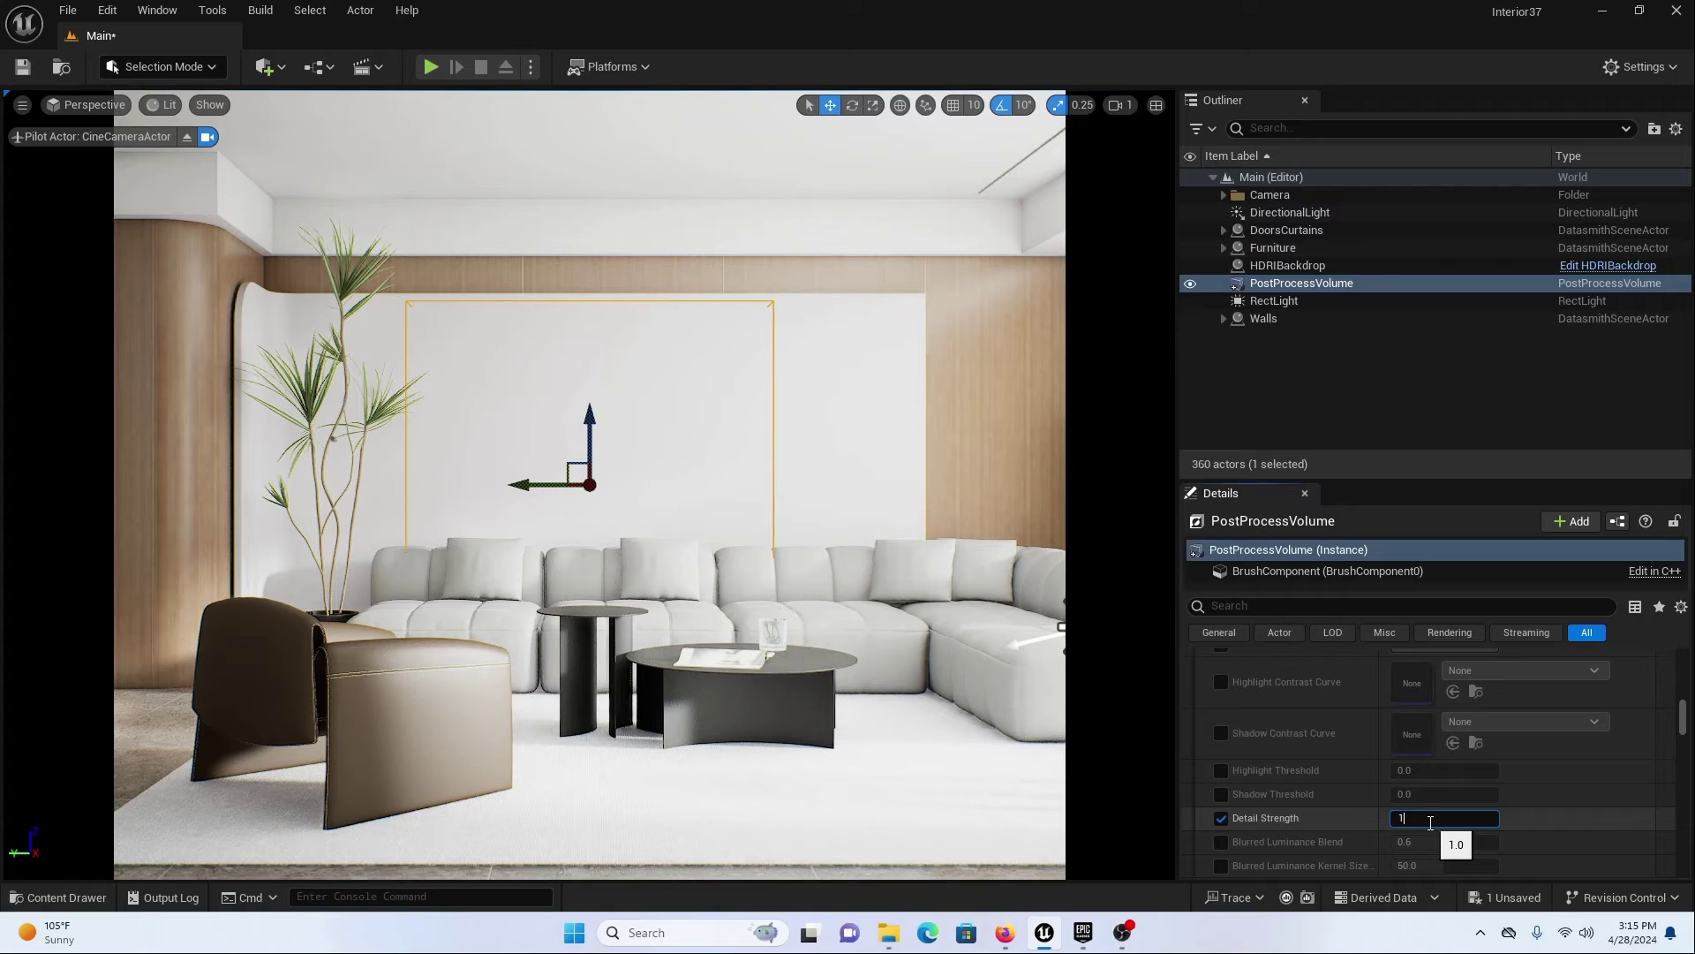
{"action": "key", "text": "Return"}
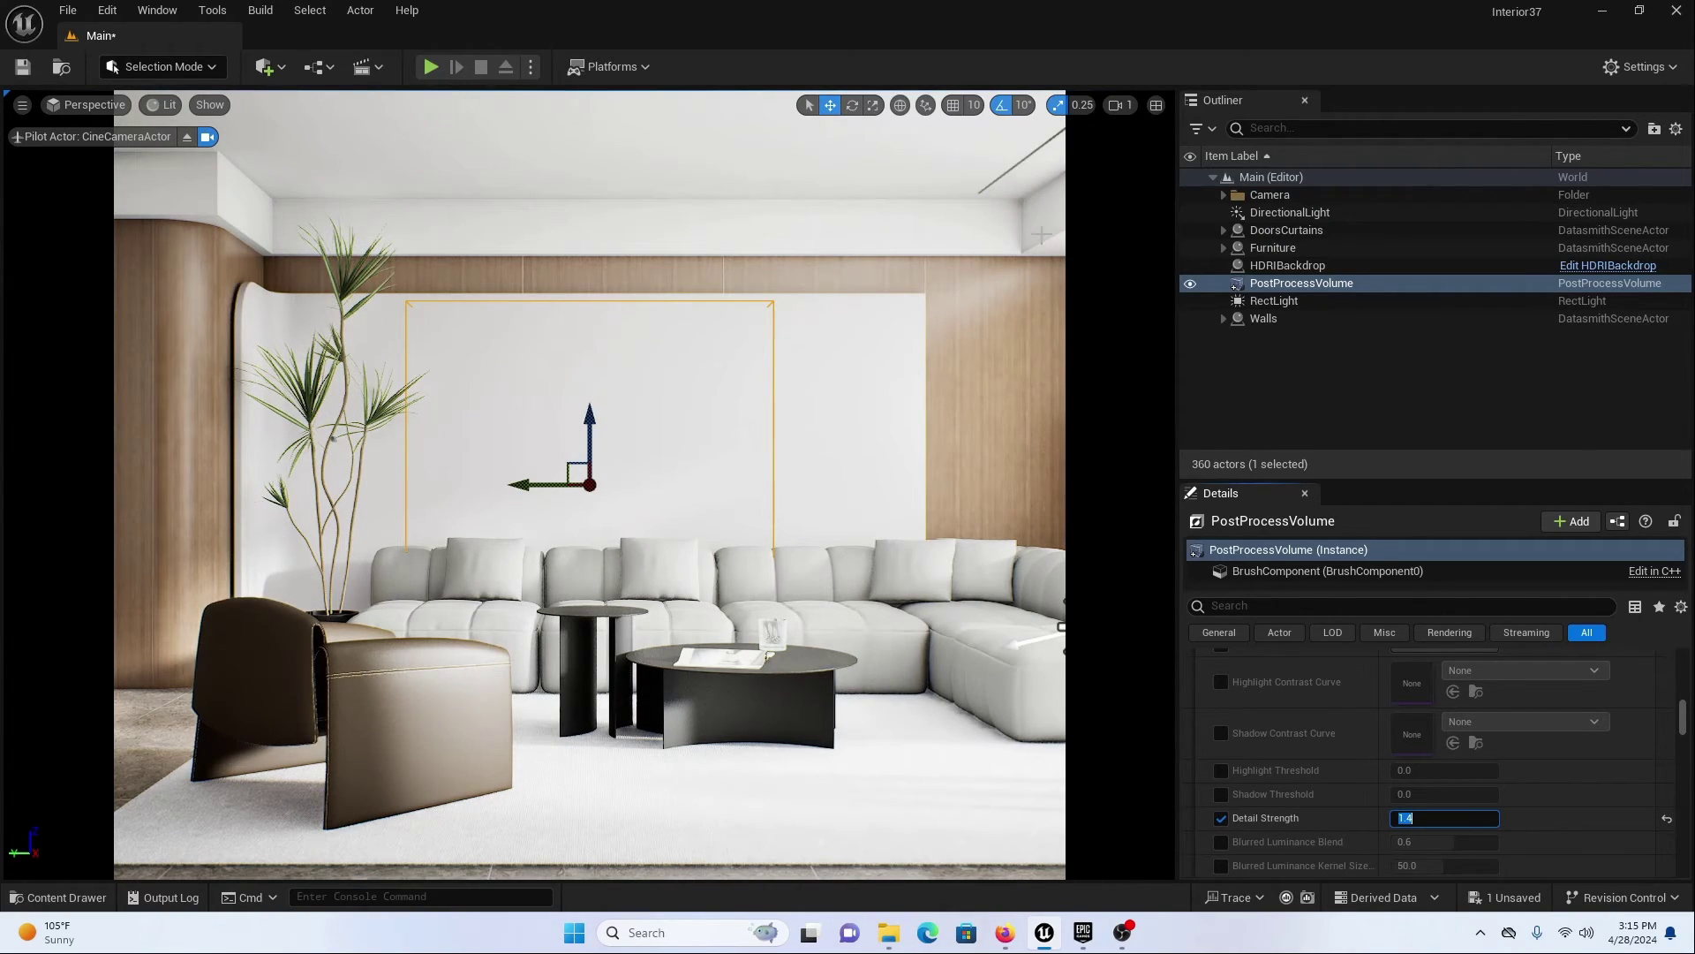
- Lower Highlight Contrast to about 0.7 and Shadow Contrast to about 0.79, comparing the scene with the PostProcessVolume hidden and shown
{"action": "scroll", "coordinate": [1311, 754], "scroll_direction": "up", "scroll_amount": 3}
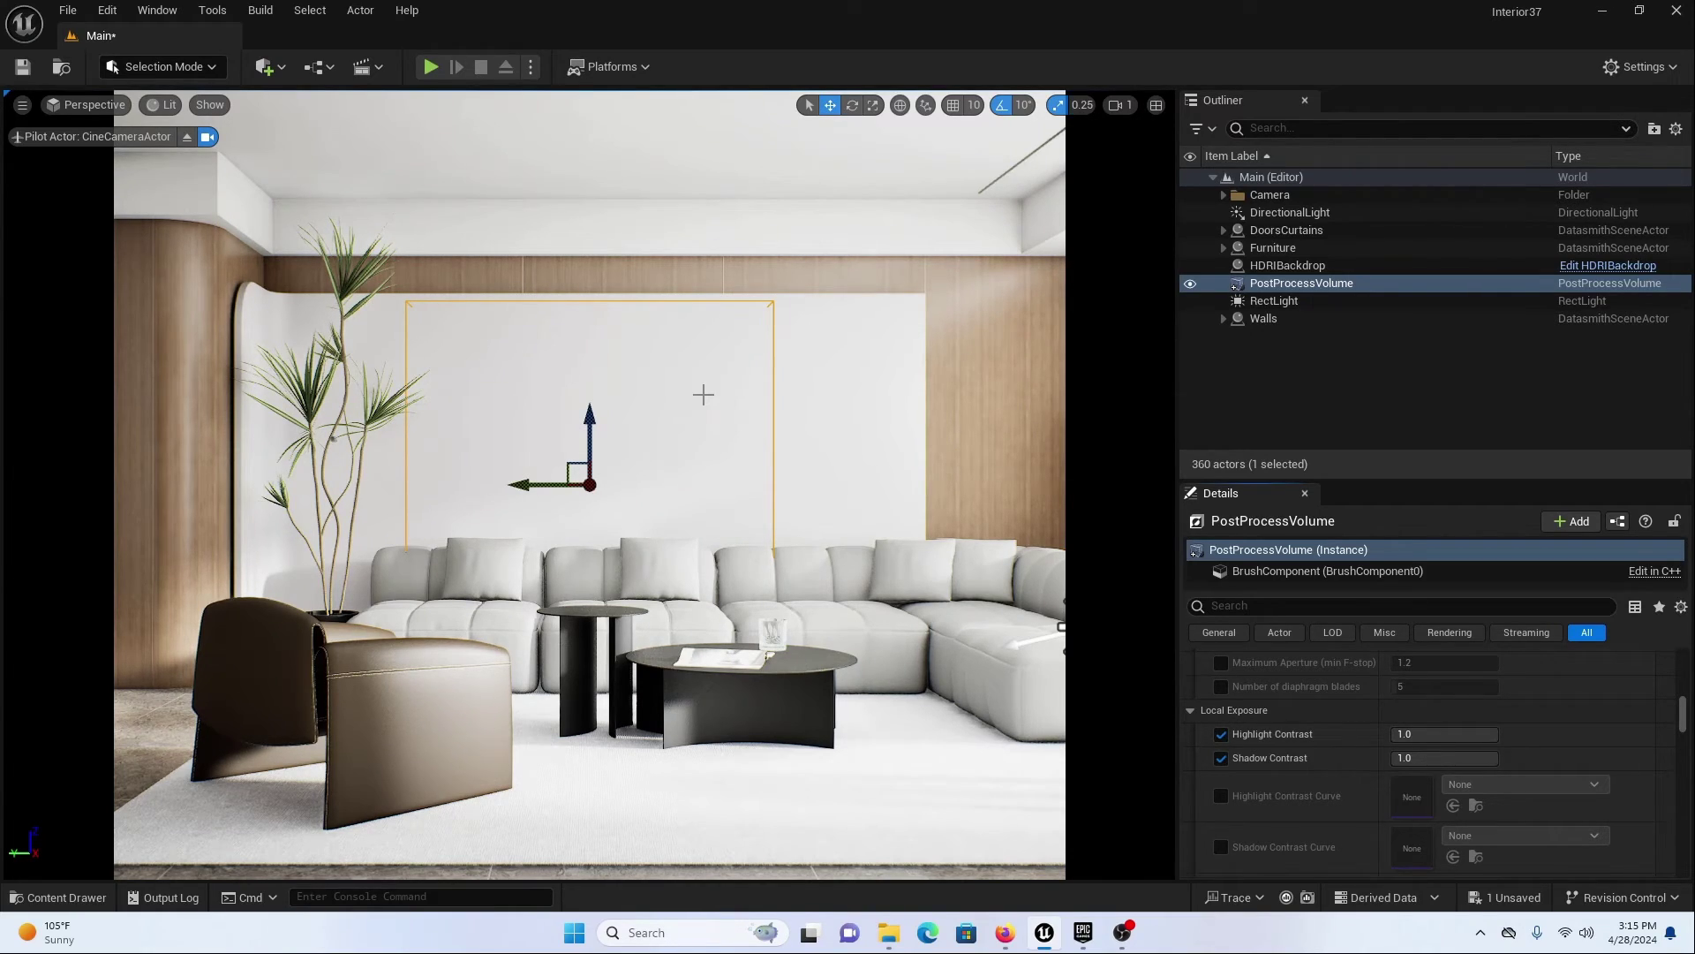
{"action": "left_click_drag", "start_coordinate": [1445, 734], "coordinate": [1408, 734]}
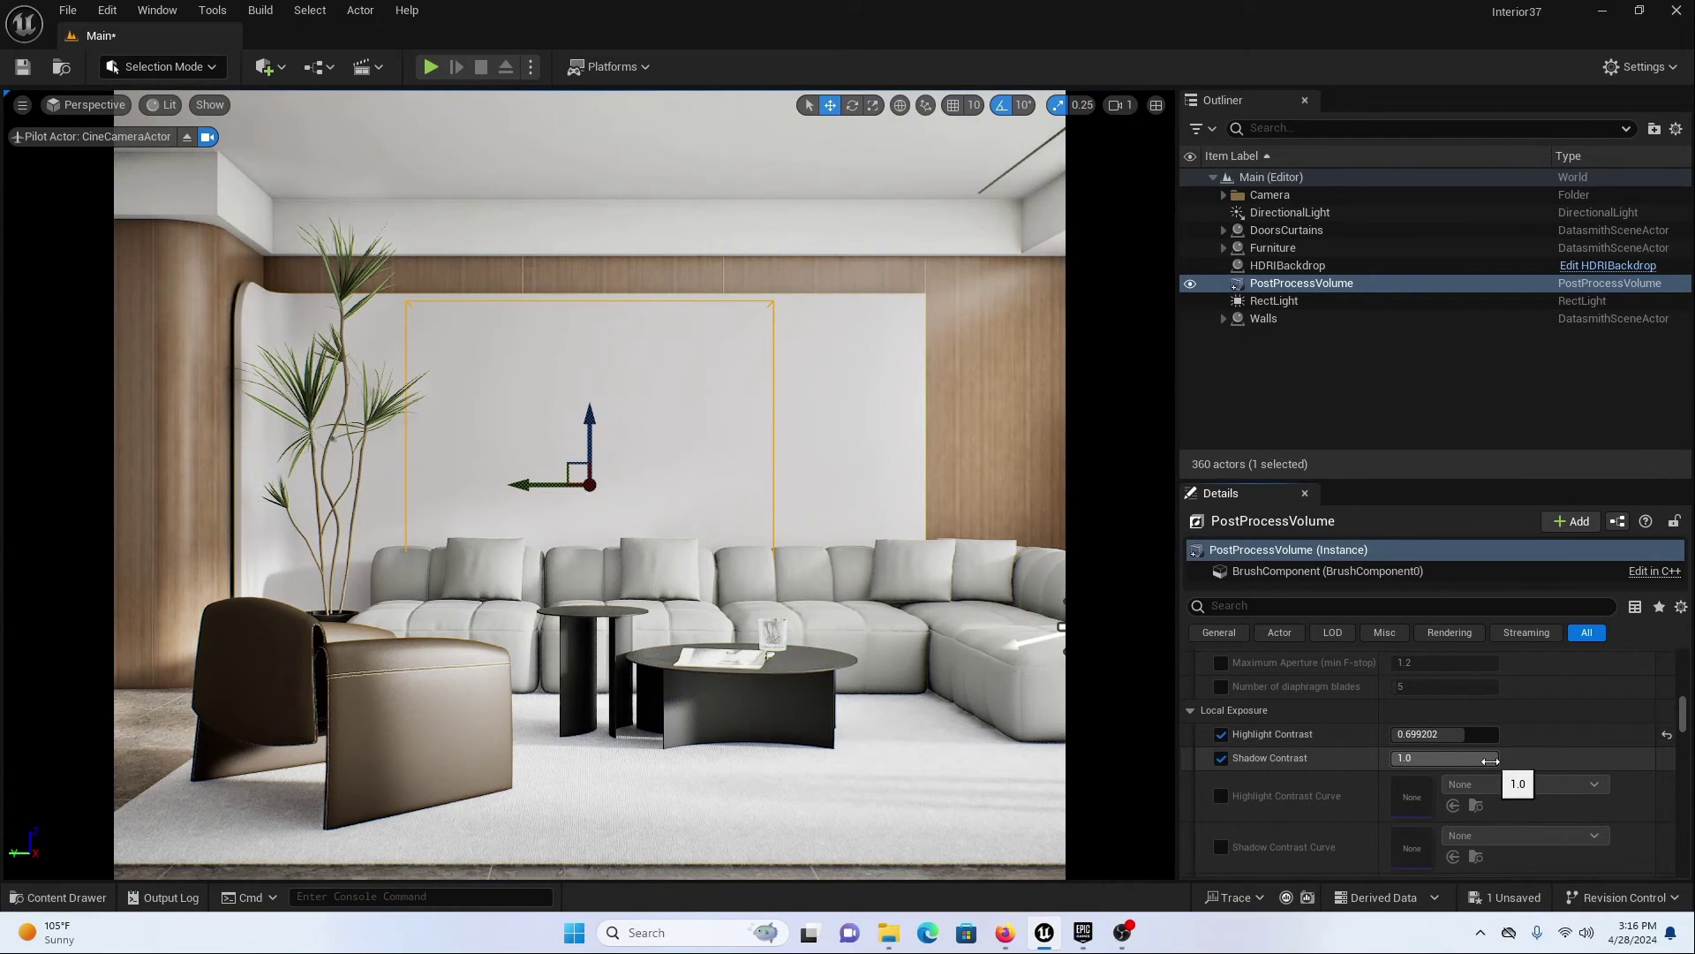
{"action": "left_click_drag", "start_coordinate": [1490, 761], "coordinate": [1470, 761]}
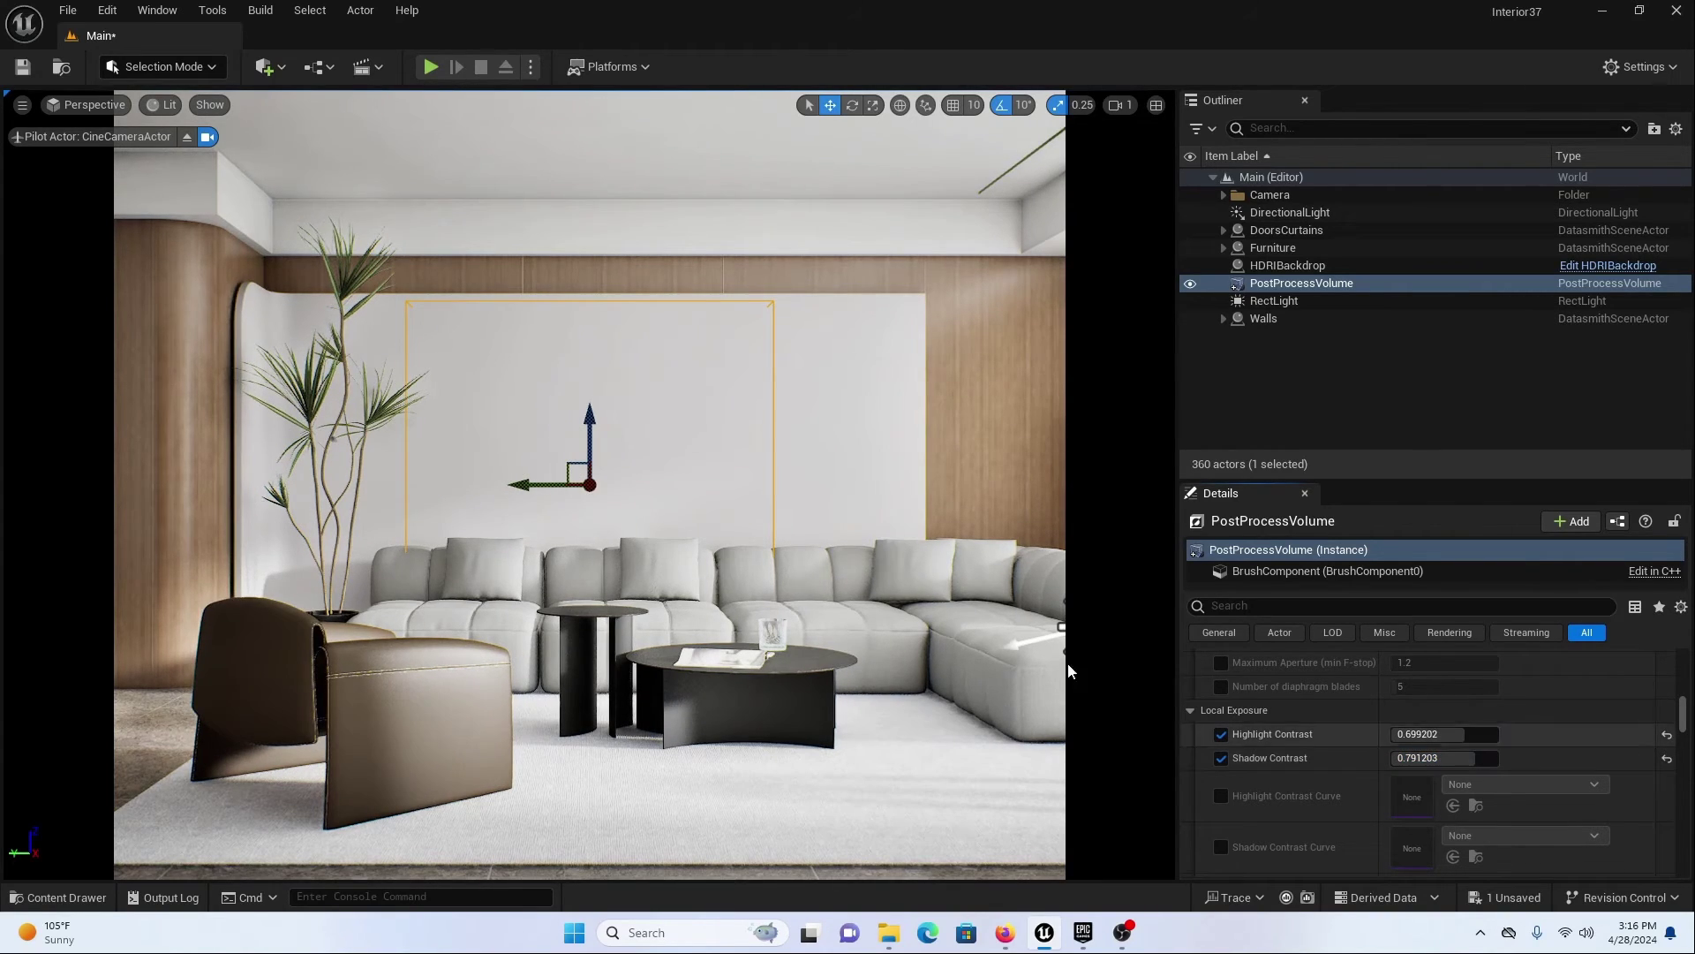
{"action": "left_click", "coordinate": [1190, 284]}
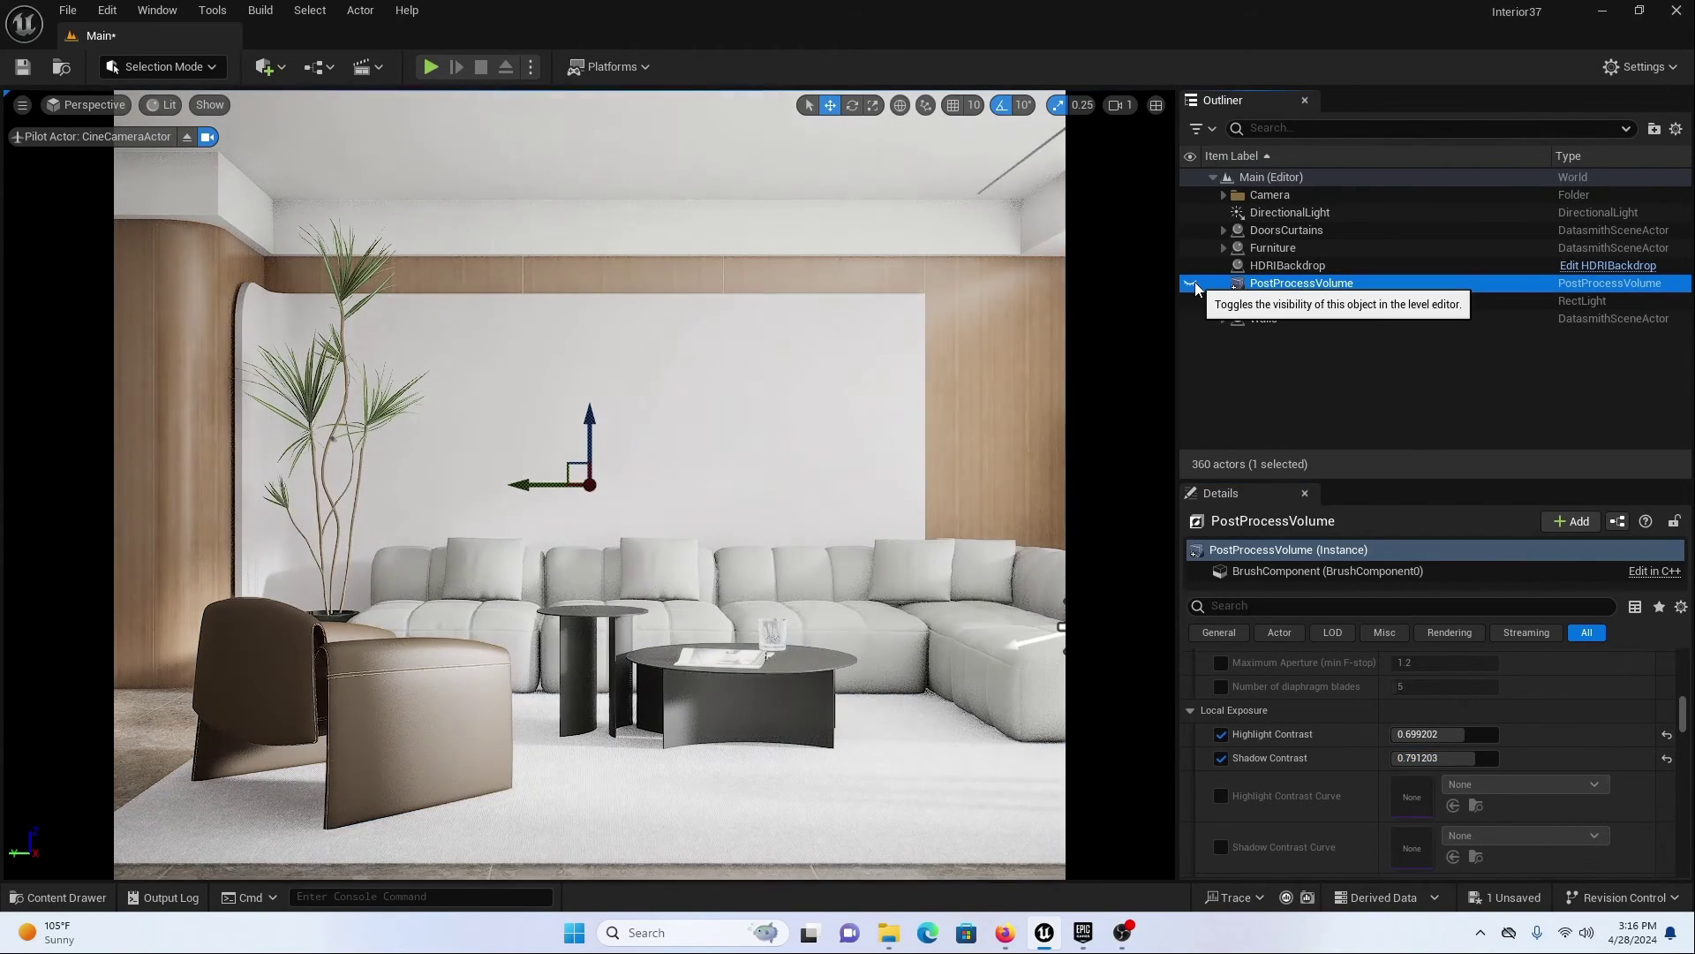
{"action": "left_click", "coordinate": [1192, 283]}
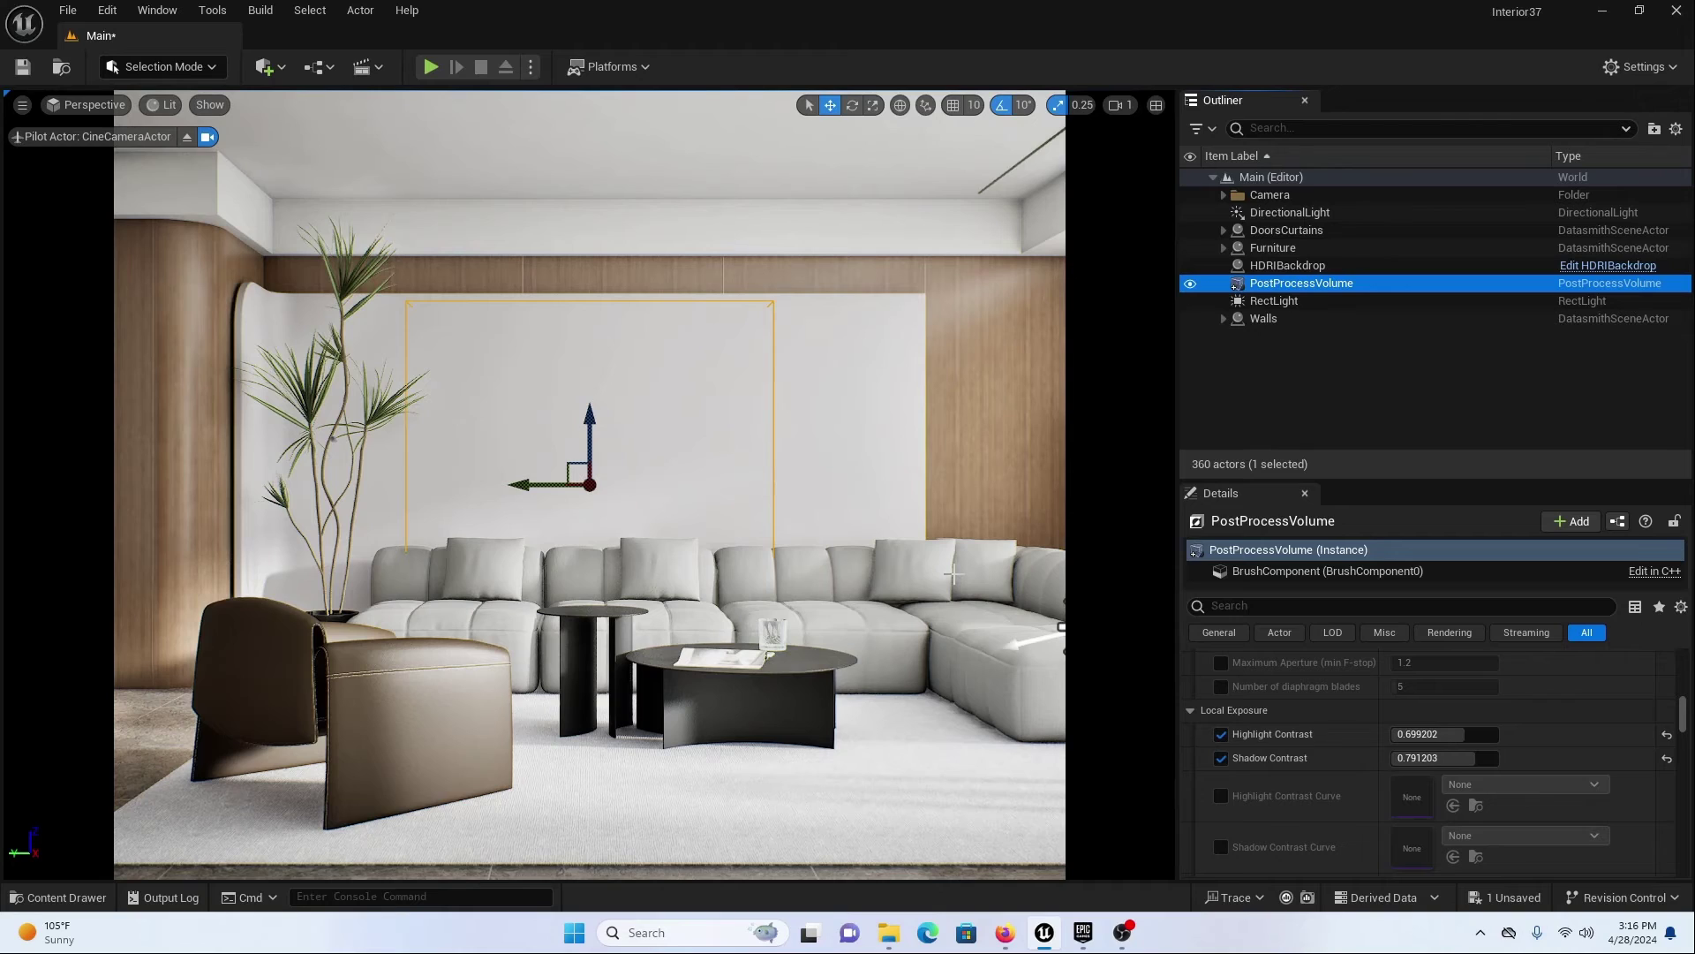
- Override the PostProcessVolume's Vignette Intensity under Image Effects and set it to 0.5
{"action": "scroll", "coordinate": [1369, 750], "scroll_direction": "down", "scroll_amount": 5}
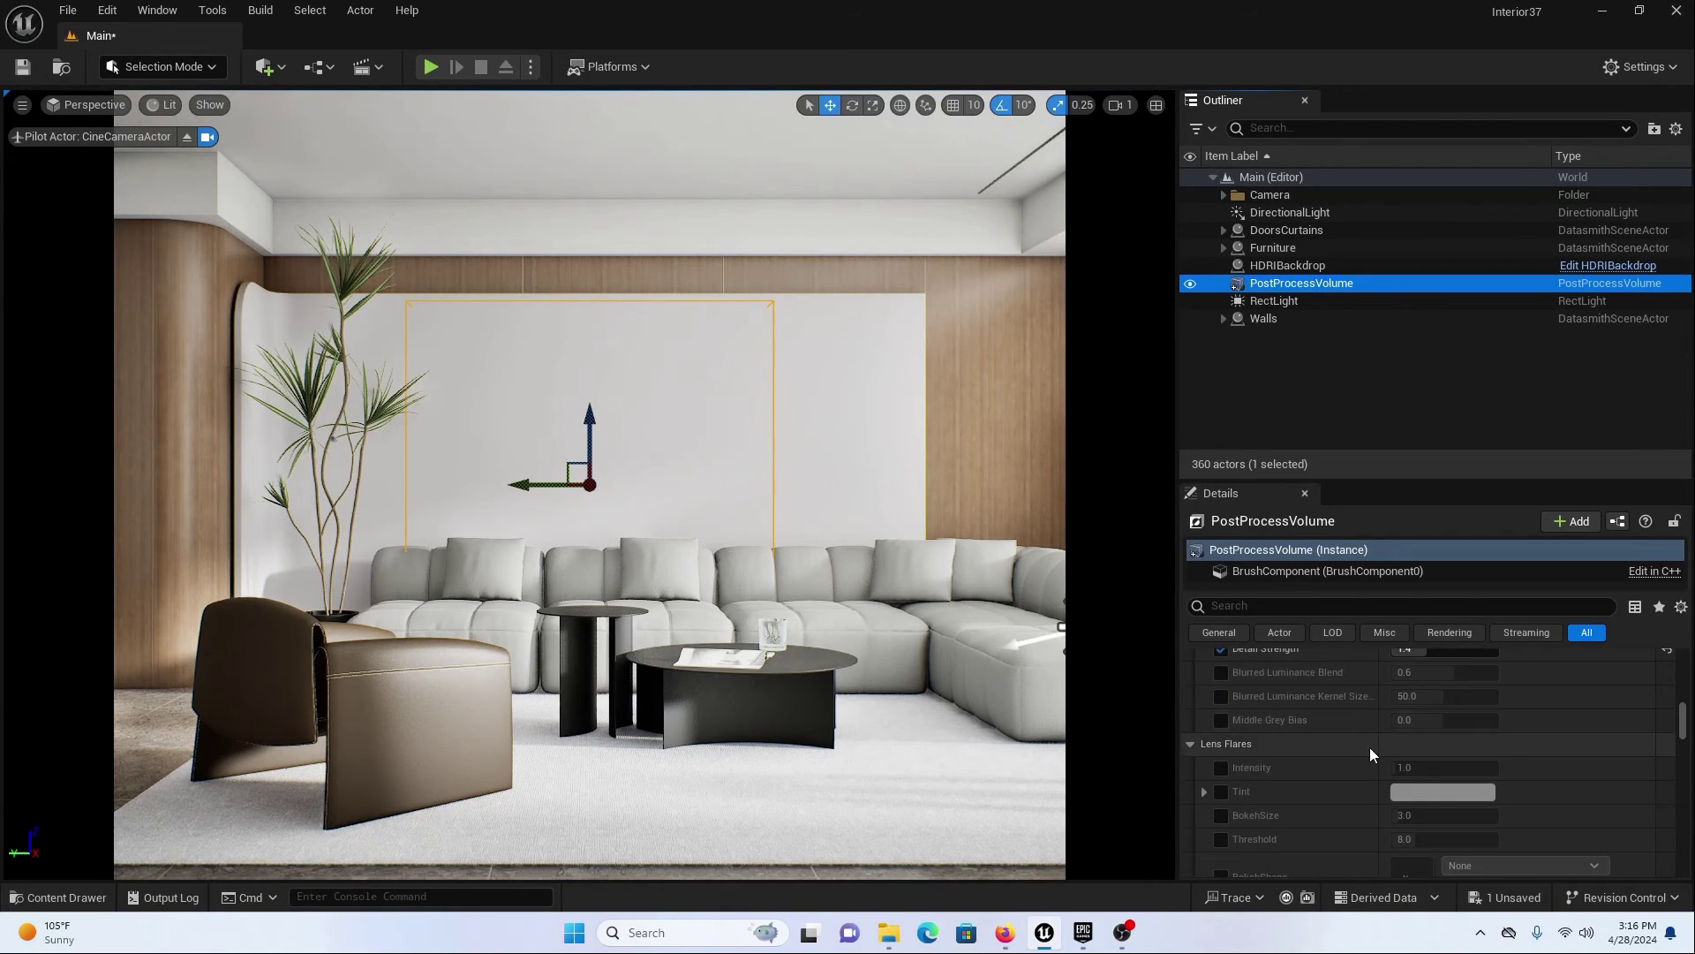
{"action": "scroll", "coordinate": [1369, 747], "scroll_direction": "down", "scroll_amount": 5}
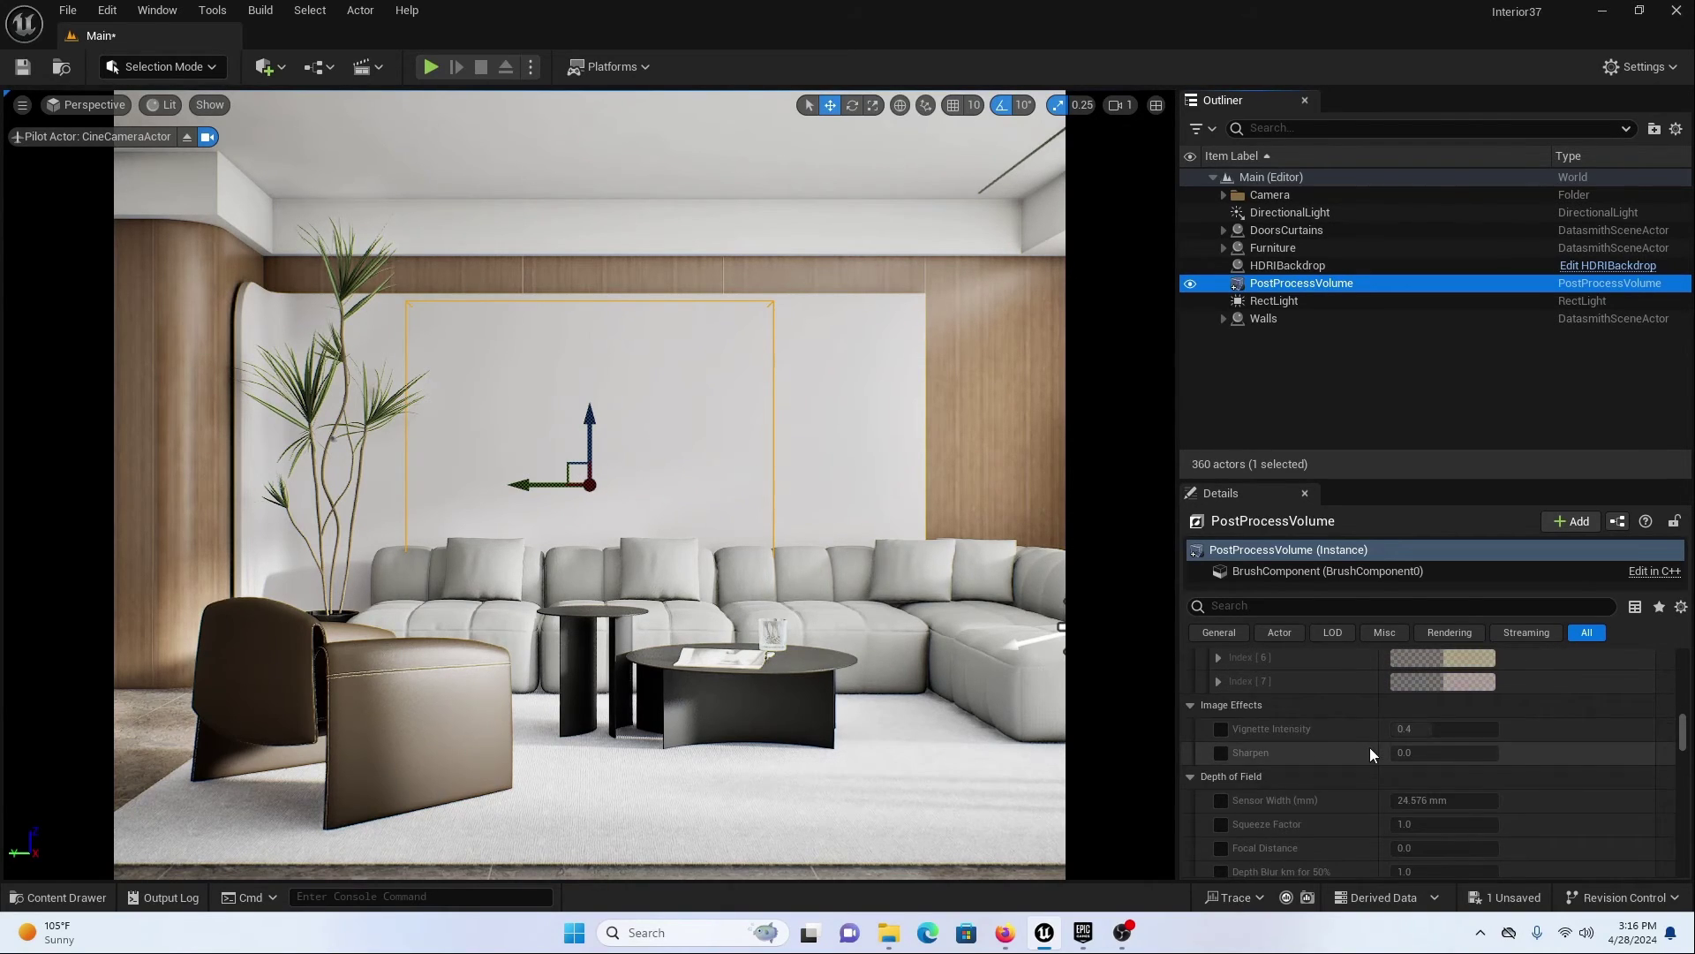
{"action": "left_click", "coordinate": [1219, 727]}
{"action": "left_click", "coordinate": [1420, 729]}
{"action": "key", "text": "BackSpace"}
{"action": "type", "text": "0.5"}
{"action": "key", "text": "Return"}
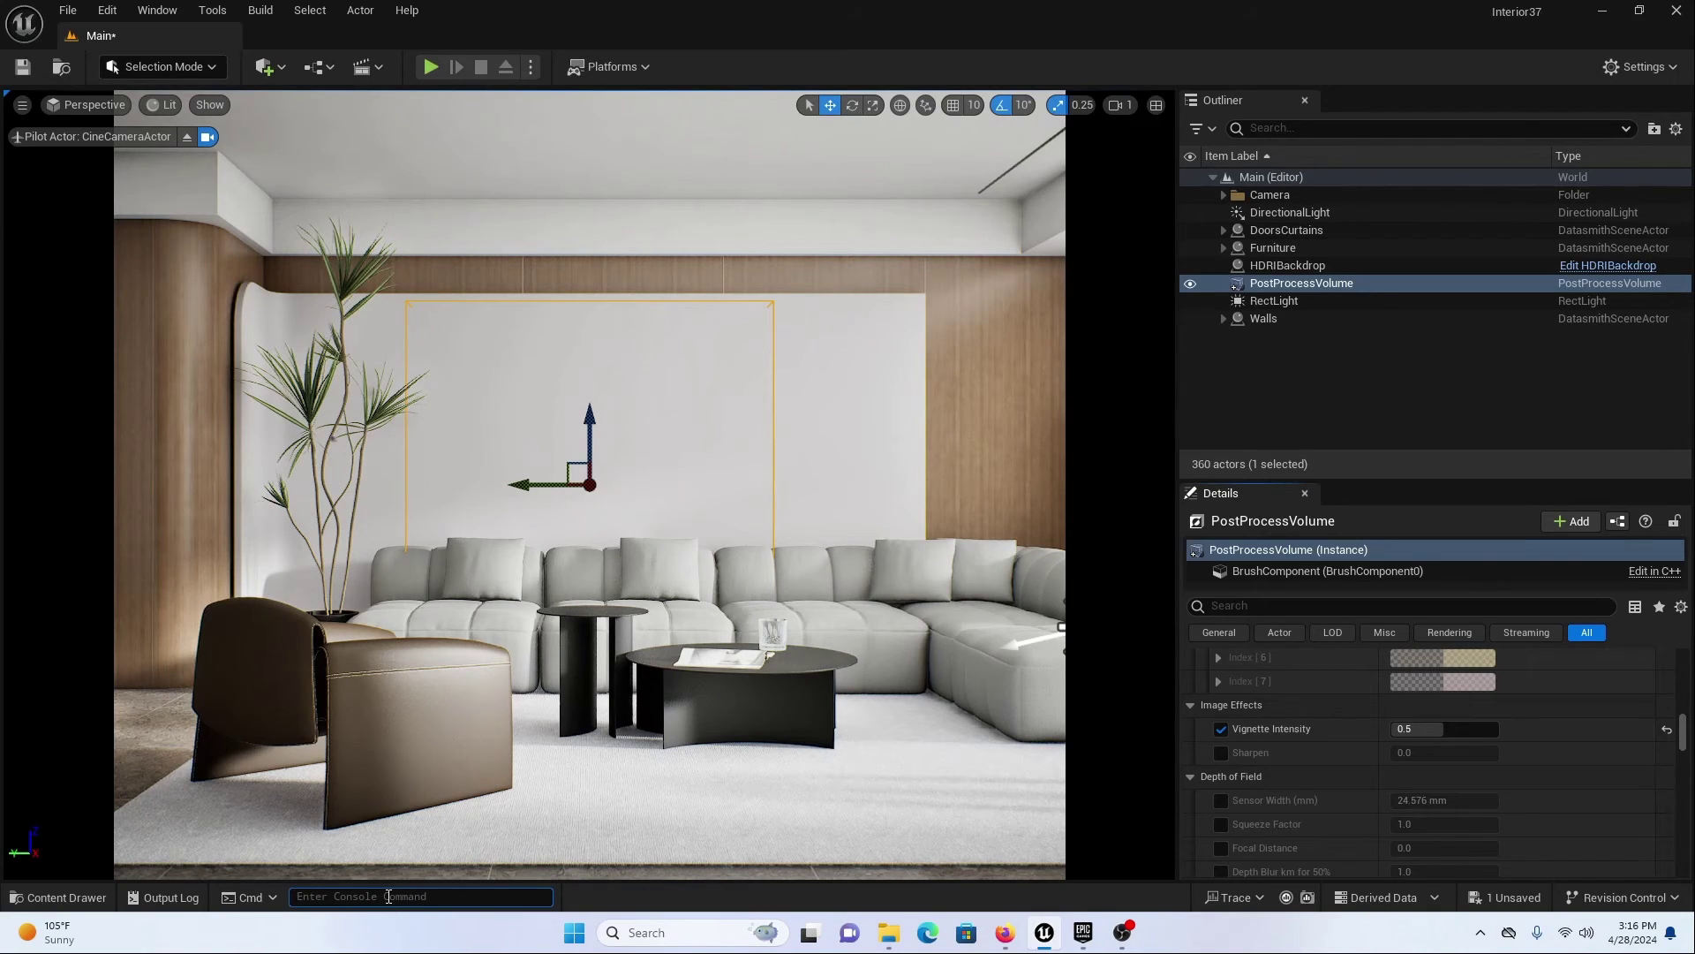
- Run the r.Tonemapper.Sharpen console command to sharpen the rendered image
{"action": "type", "text": "r"}
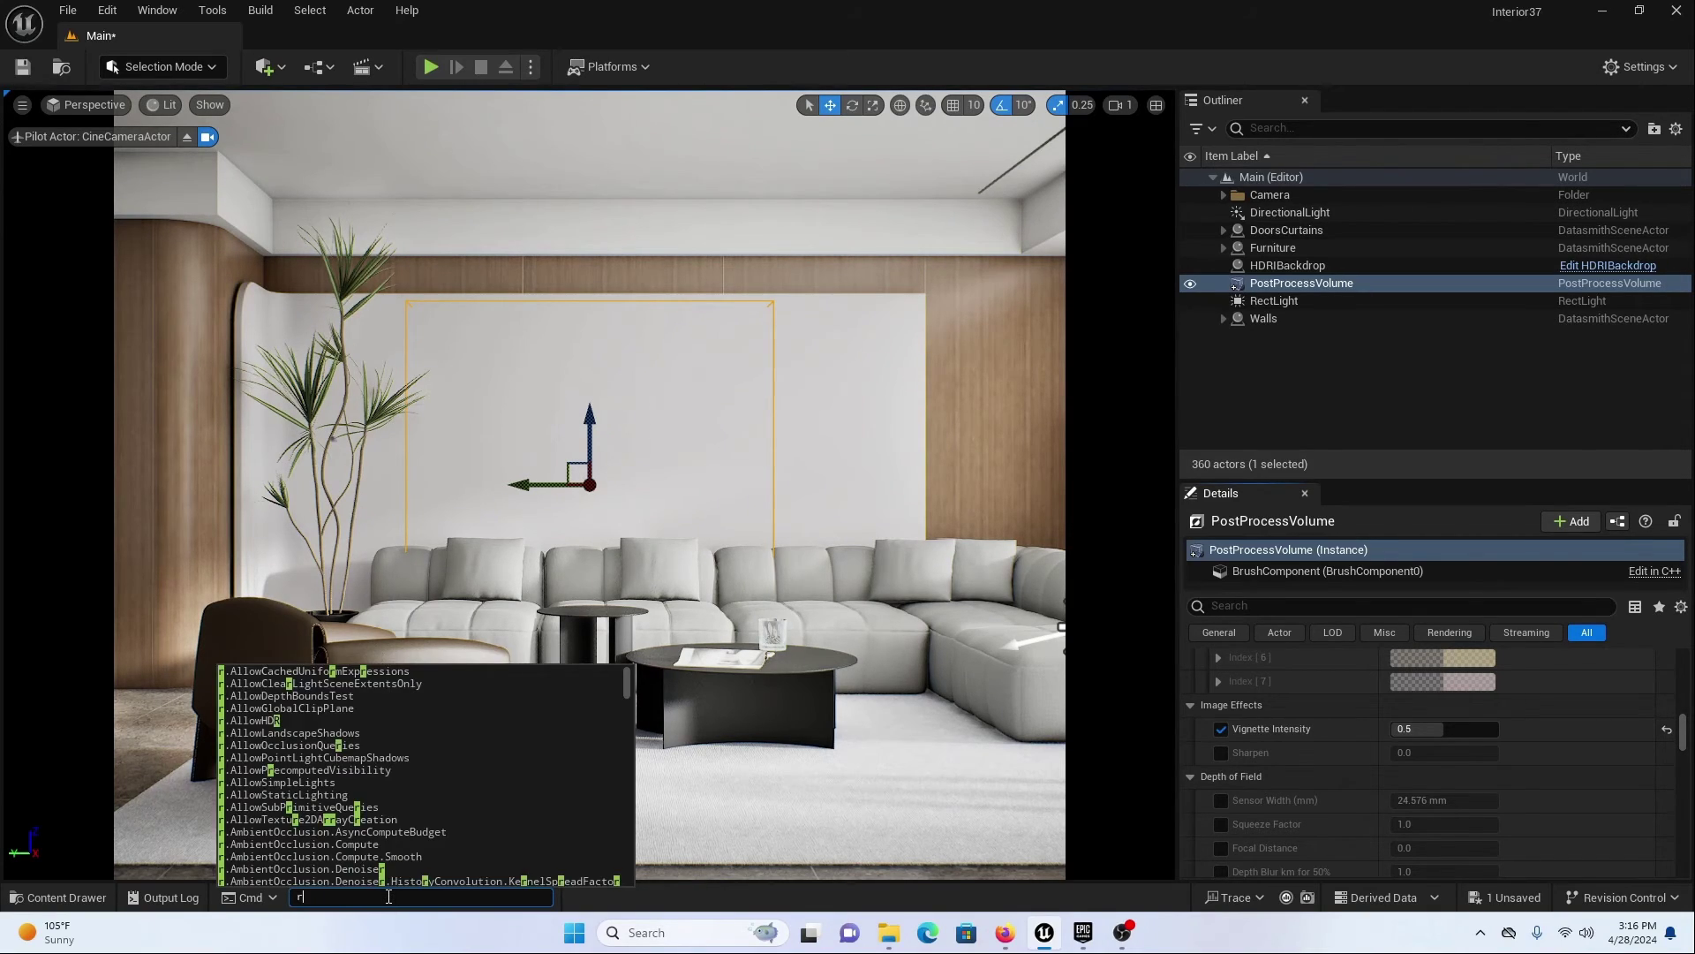
{"action": "type", "text": ".to"}
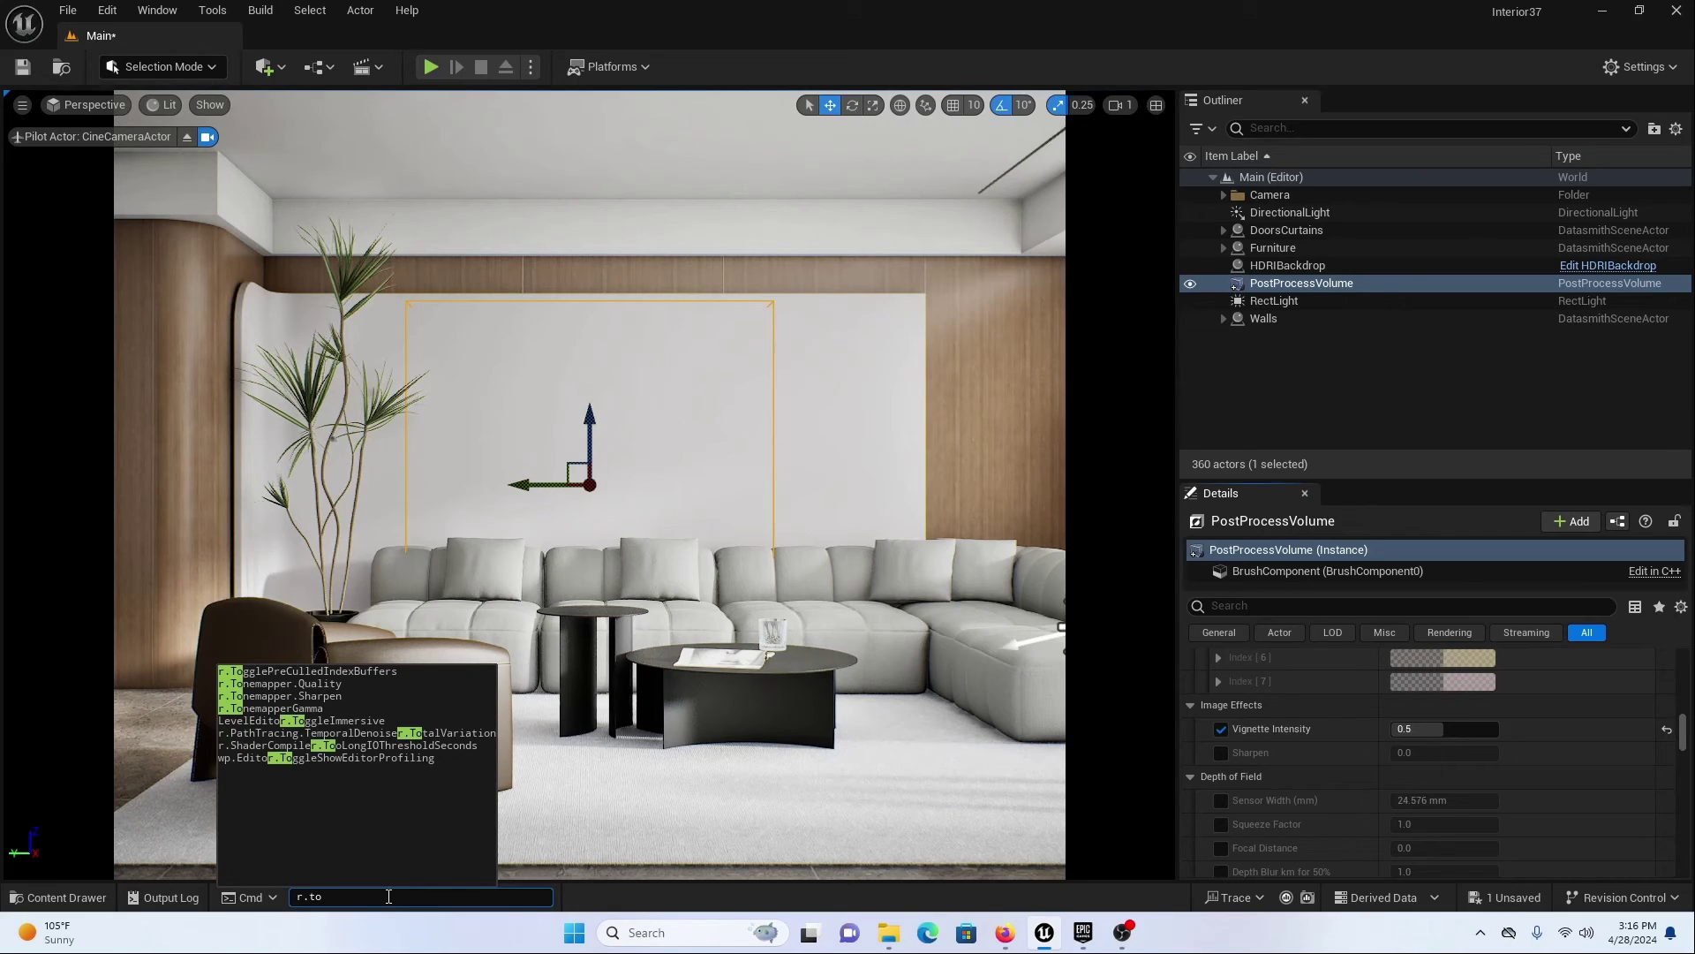
{"action": "key", "text": "Down"}
{"action": "key", "text": "Down"}
{"action": "key", "text": "Down"}
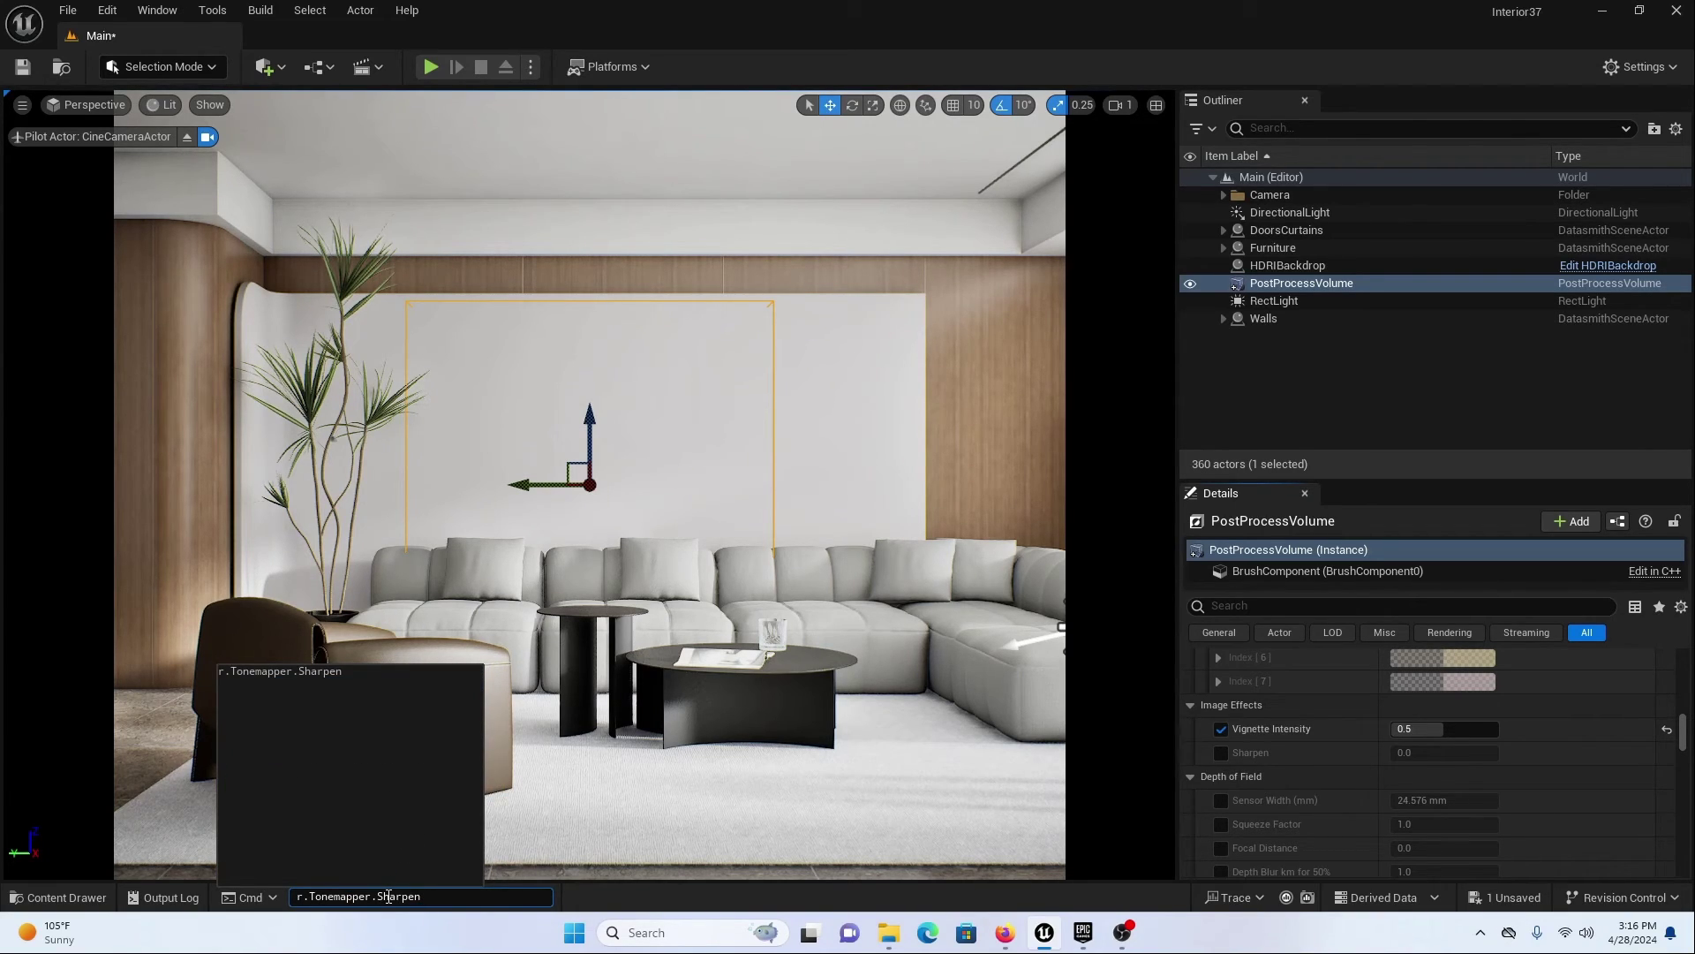
{"action": "key", "text": "Return"}
{"action": "key", "text": "Return"}
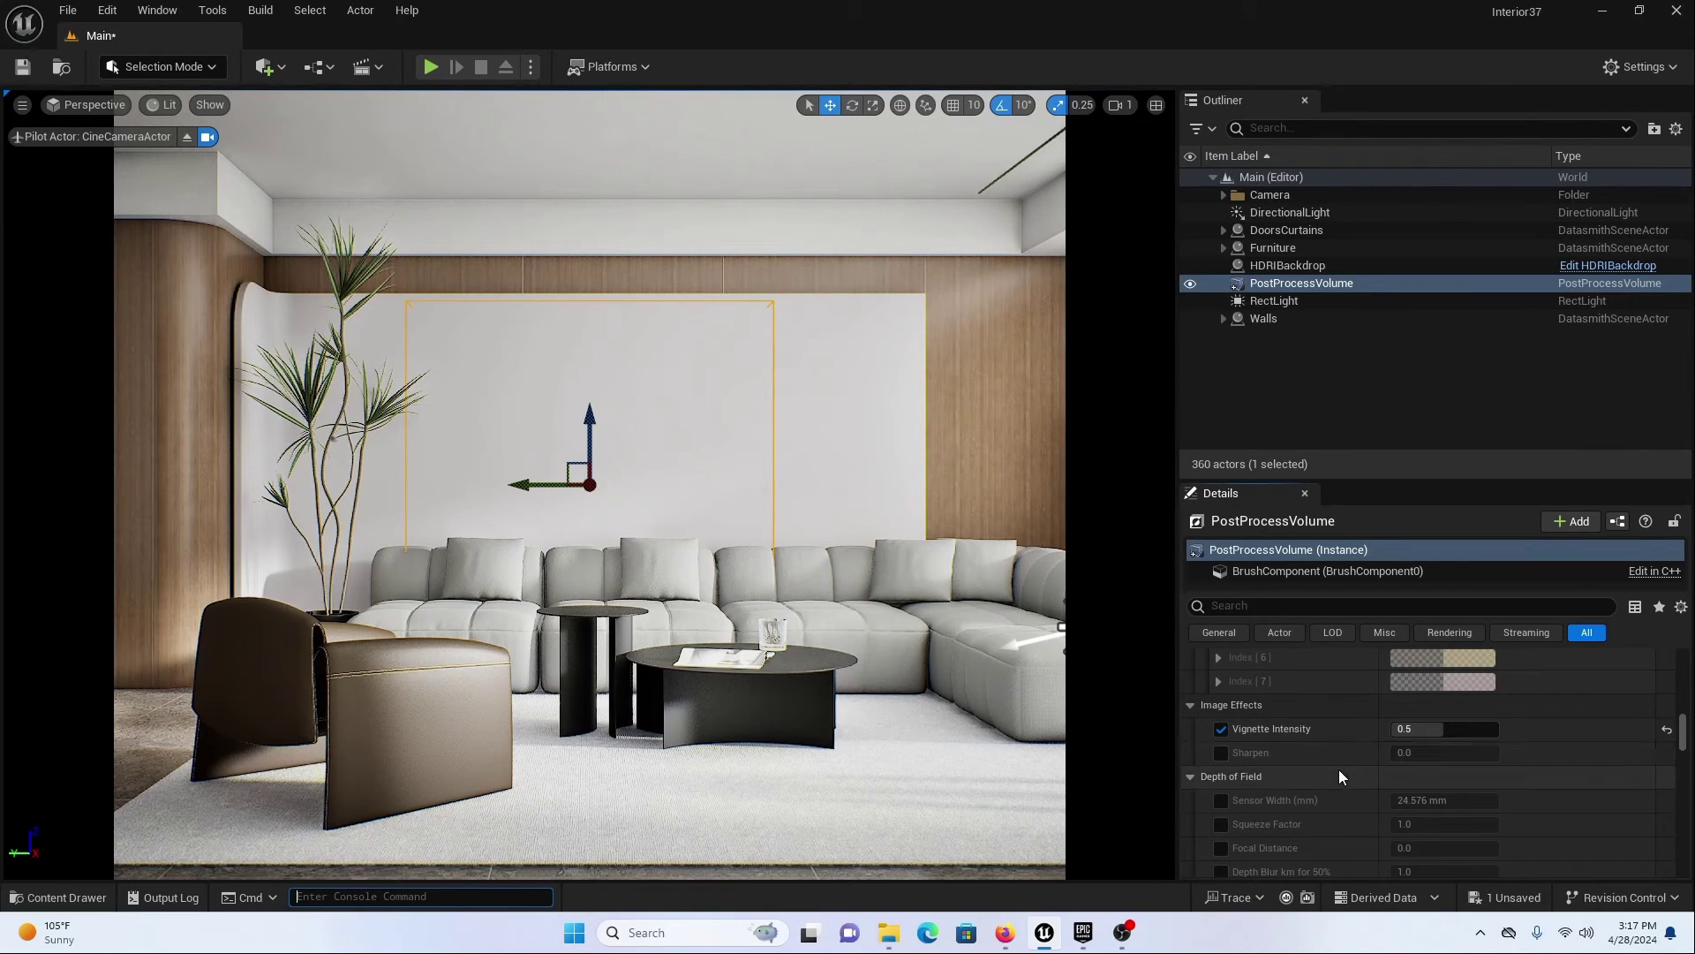
- Override the Color Grading temperature type, Temp and Tint, choose Color Temperature as the type, and adjust the Temp value slightly
{"action": "scroll", "coordinate": [1338, 770], "scroll_direction": "down", "scroll_amount": 2}
{"action": "scroll", "coordinate": [1339, 770], "scroll_direction": "down", "scroll_amount": 8}
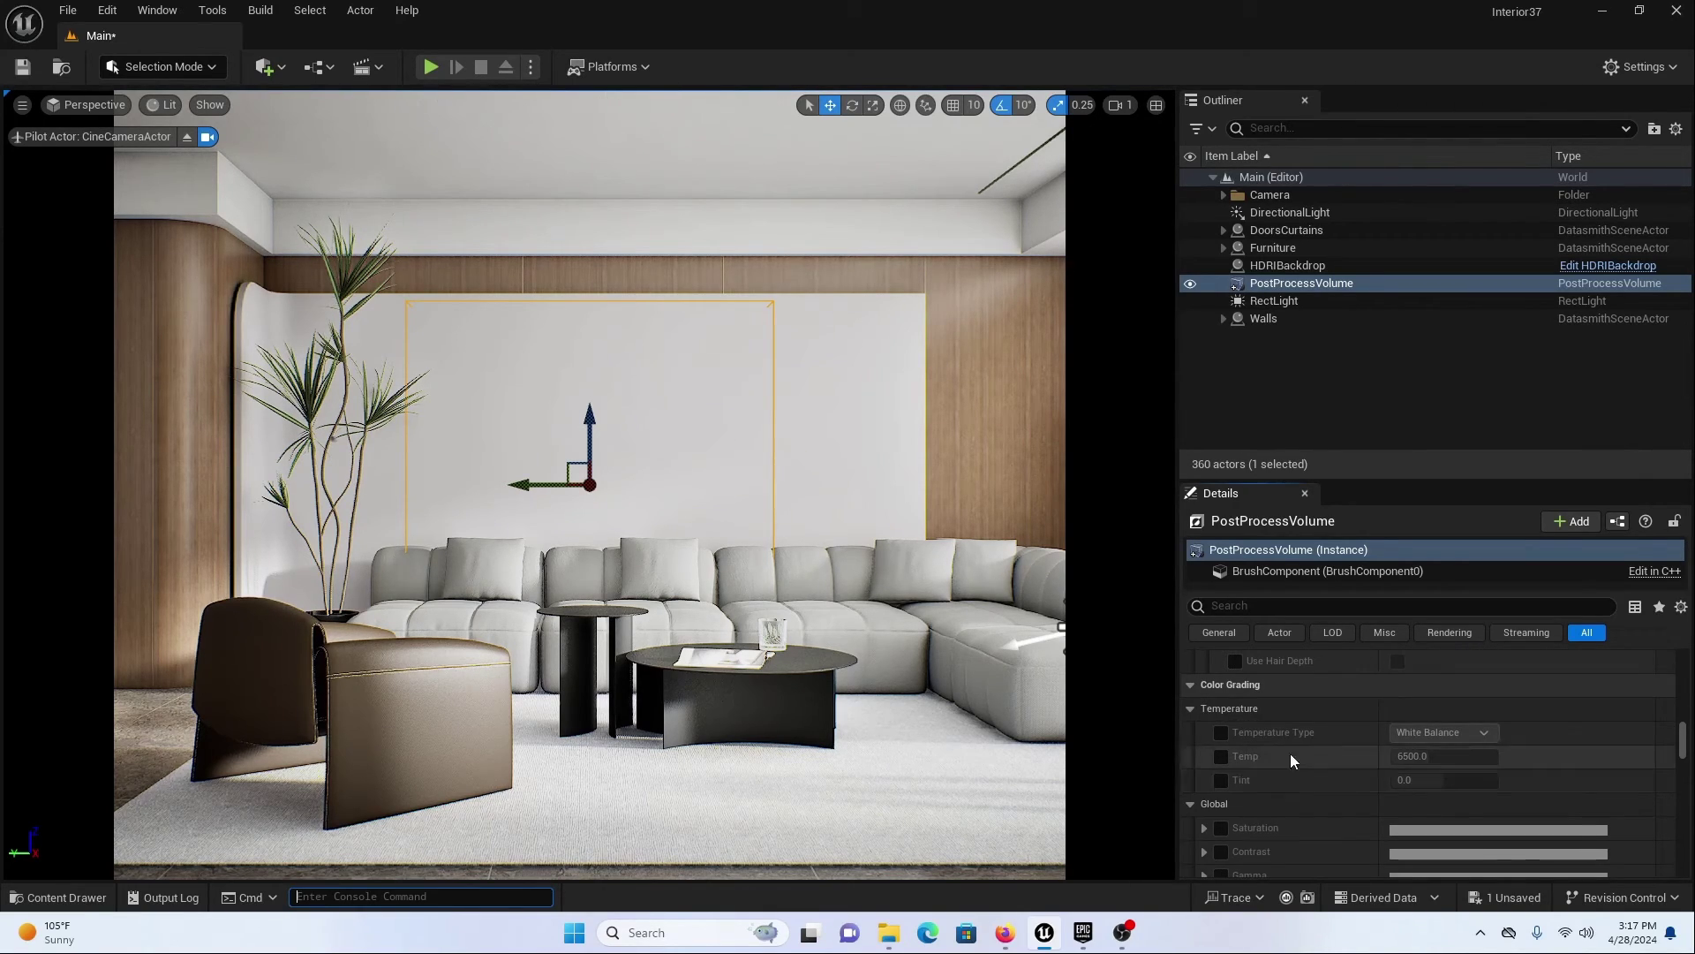
{"action": "left_click", "coordinate": [1220, 733]}
{"action": "left_click", "coordinate": [1220, 756]}
{"action": "left_click", "coordinate": [1220, 781]}
{"action": "left_click", "coordinate": [1424, 733]}
{"action": "left_click", "coordinate": [1439, 766]}
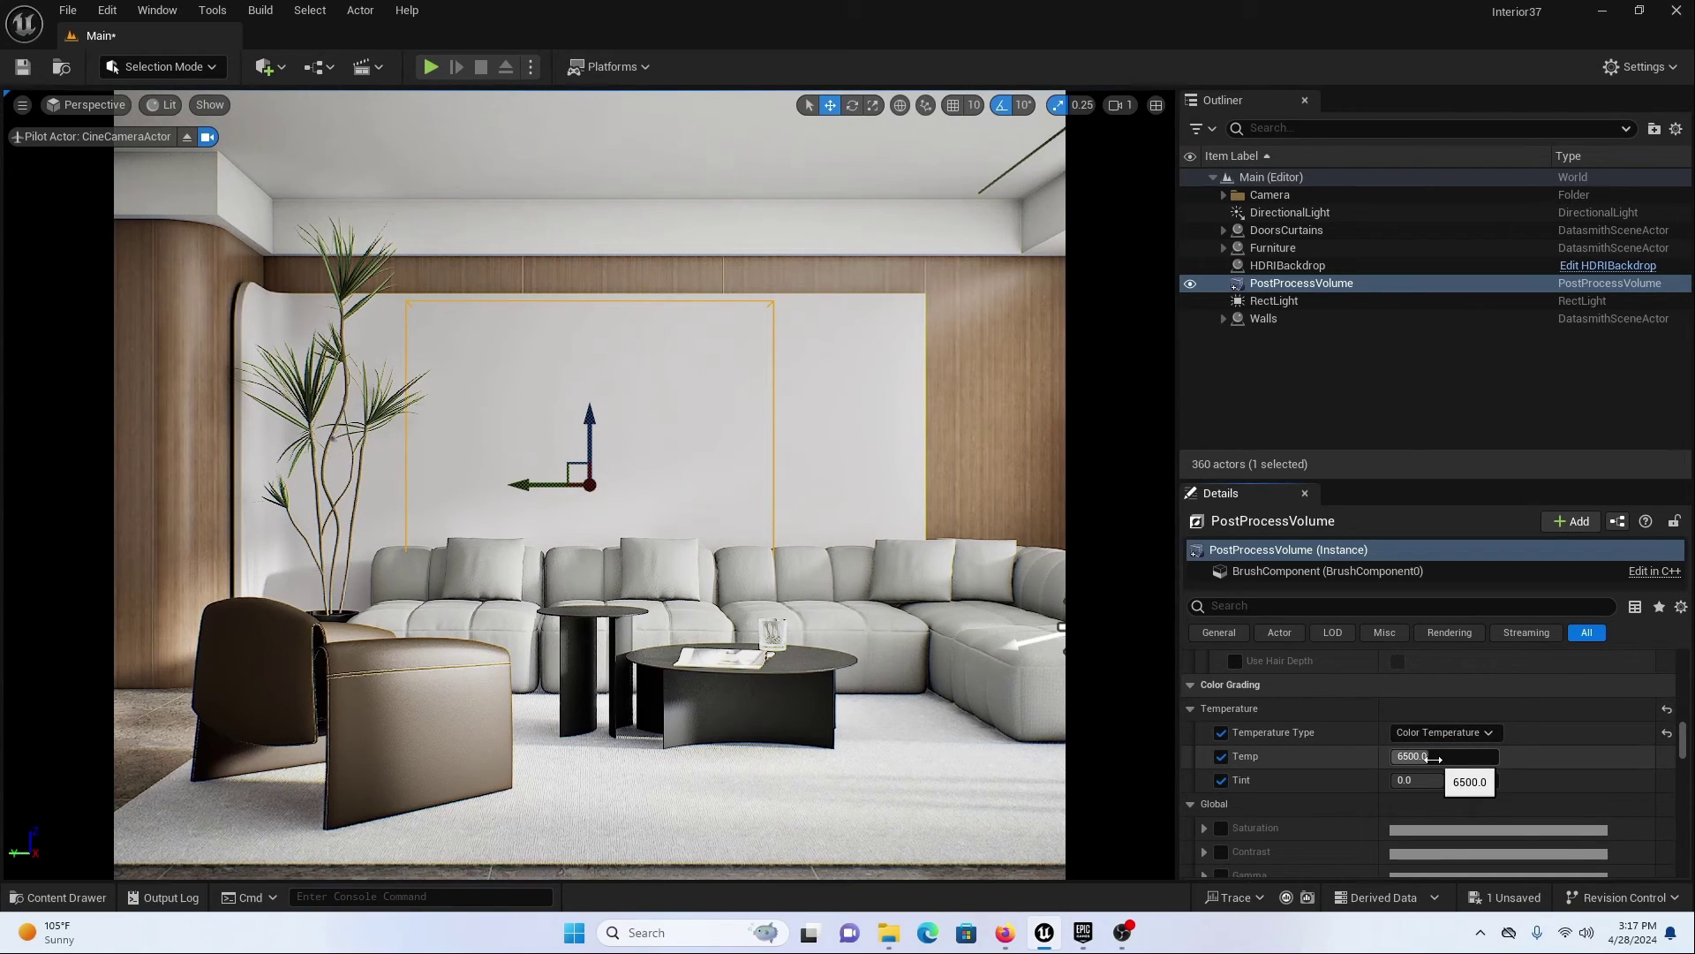
{"action": "mouse_move", "coordinate": [1432, 758]}
{"action": "left_mouse_down"}
{"action": "mouse_move", "coordinate": [1483, 758]}
{"action": "mouse_move", "coordinate": [1451, 758]}
{"action": "left_mouse_up"}
- Override the Global color grading Saturation, try a value of 0.5, and settle on 1.2
{"action": "scroll", "coordinate": [1346, 781], "scroll_direction": "down", "scroll_amount": 3}
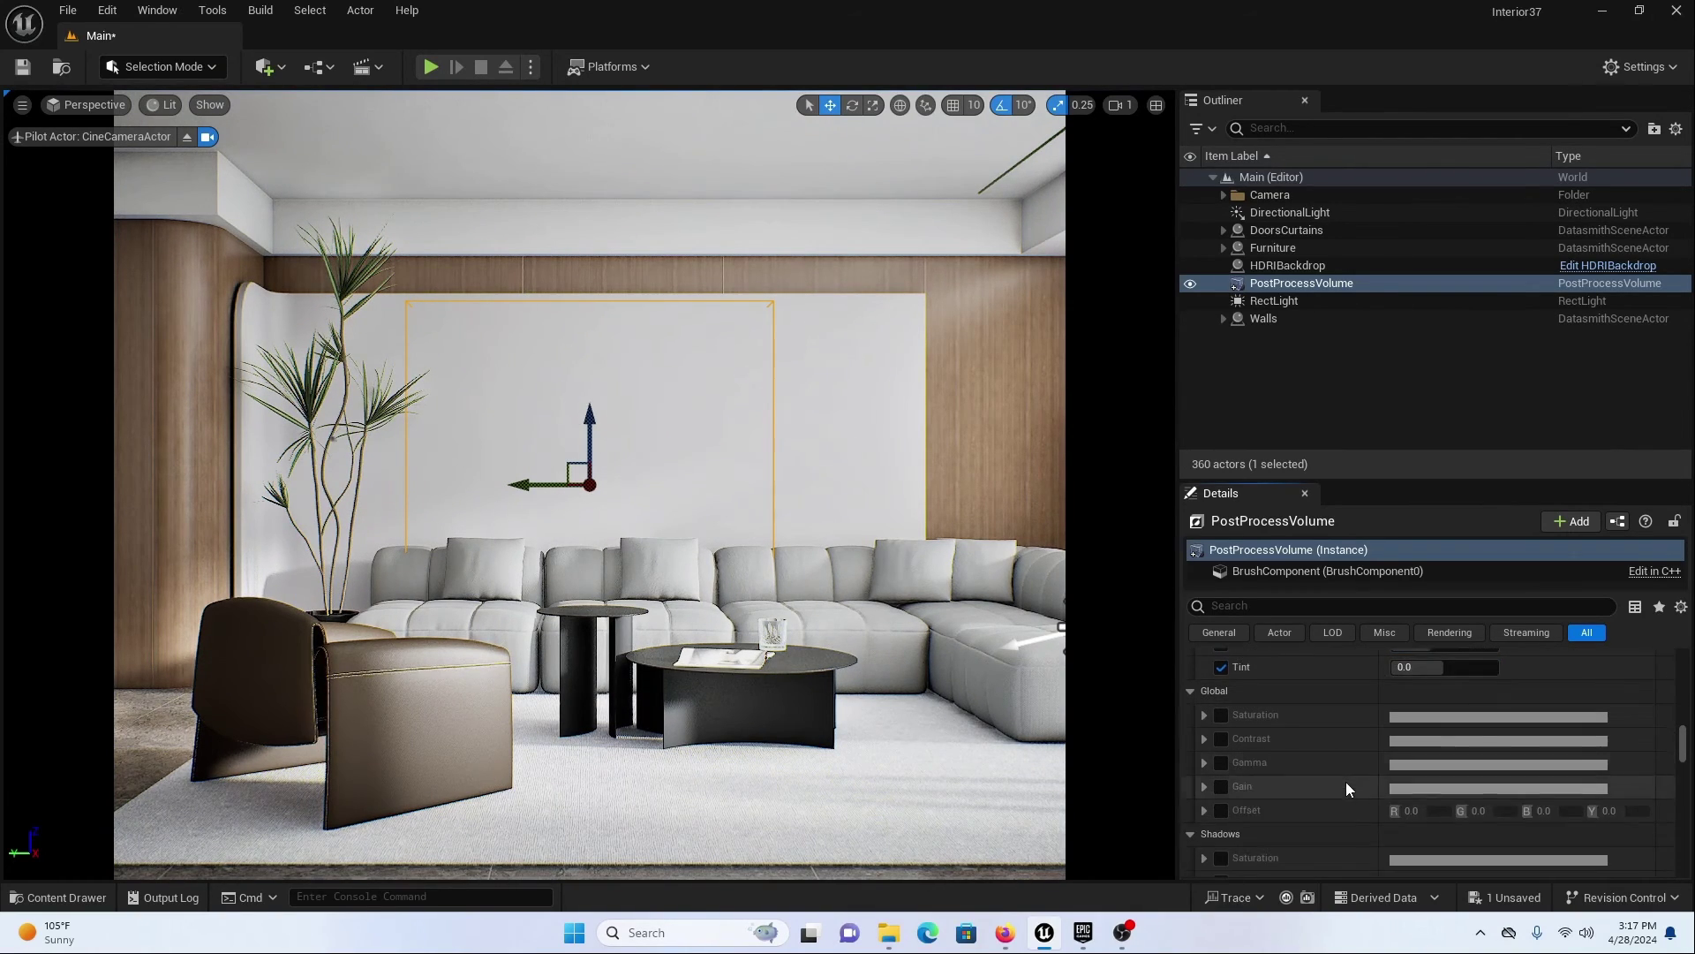
{"action": "left_click", "coordinate": [1221, 686]}
{"action": "left_click", "coordinate": [1204, 686]}
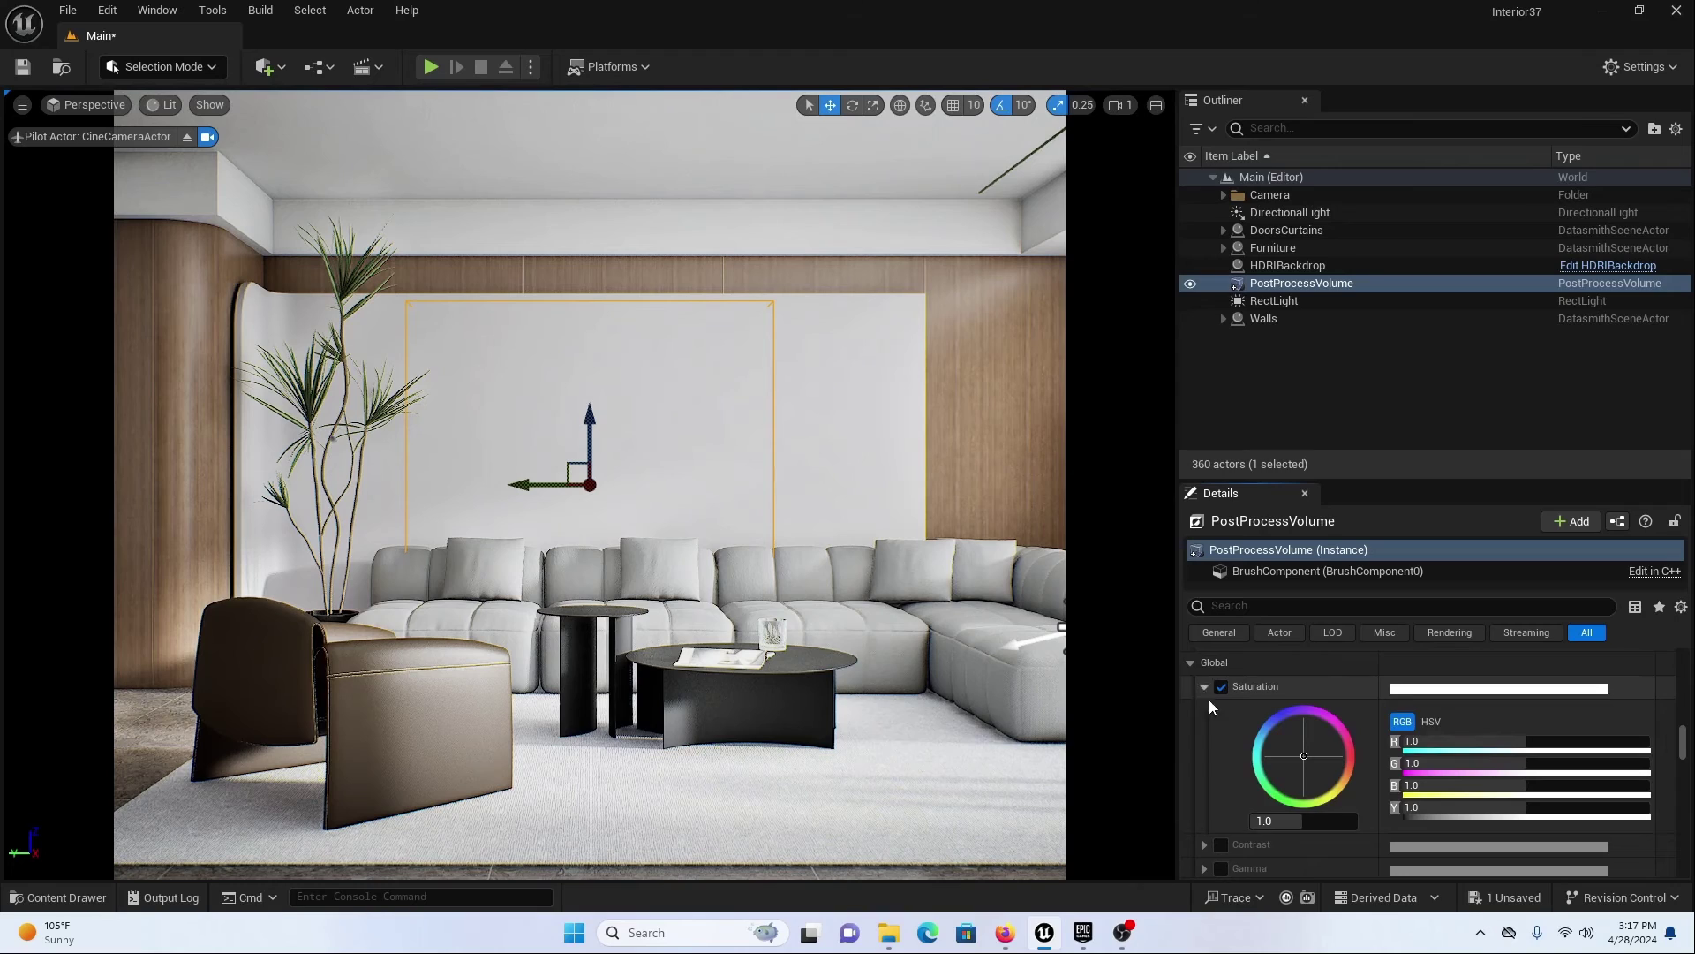
{"action": "left_click", "coordinate": [1280, 821]}
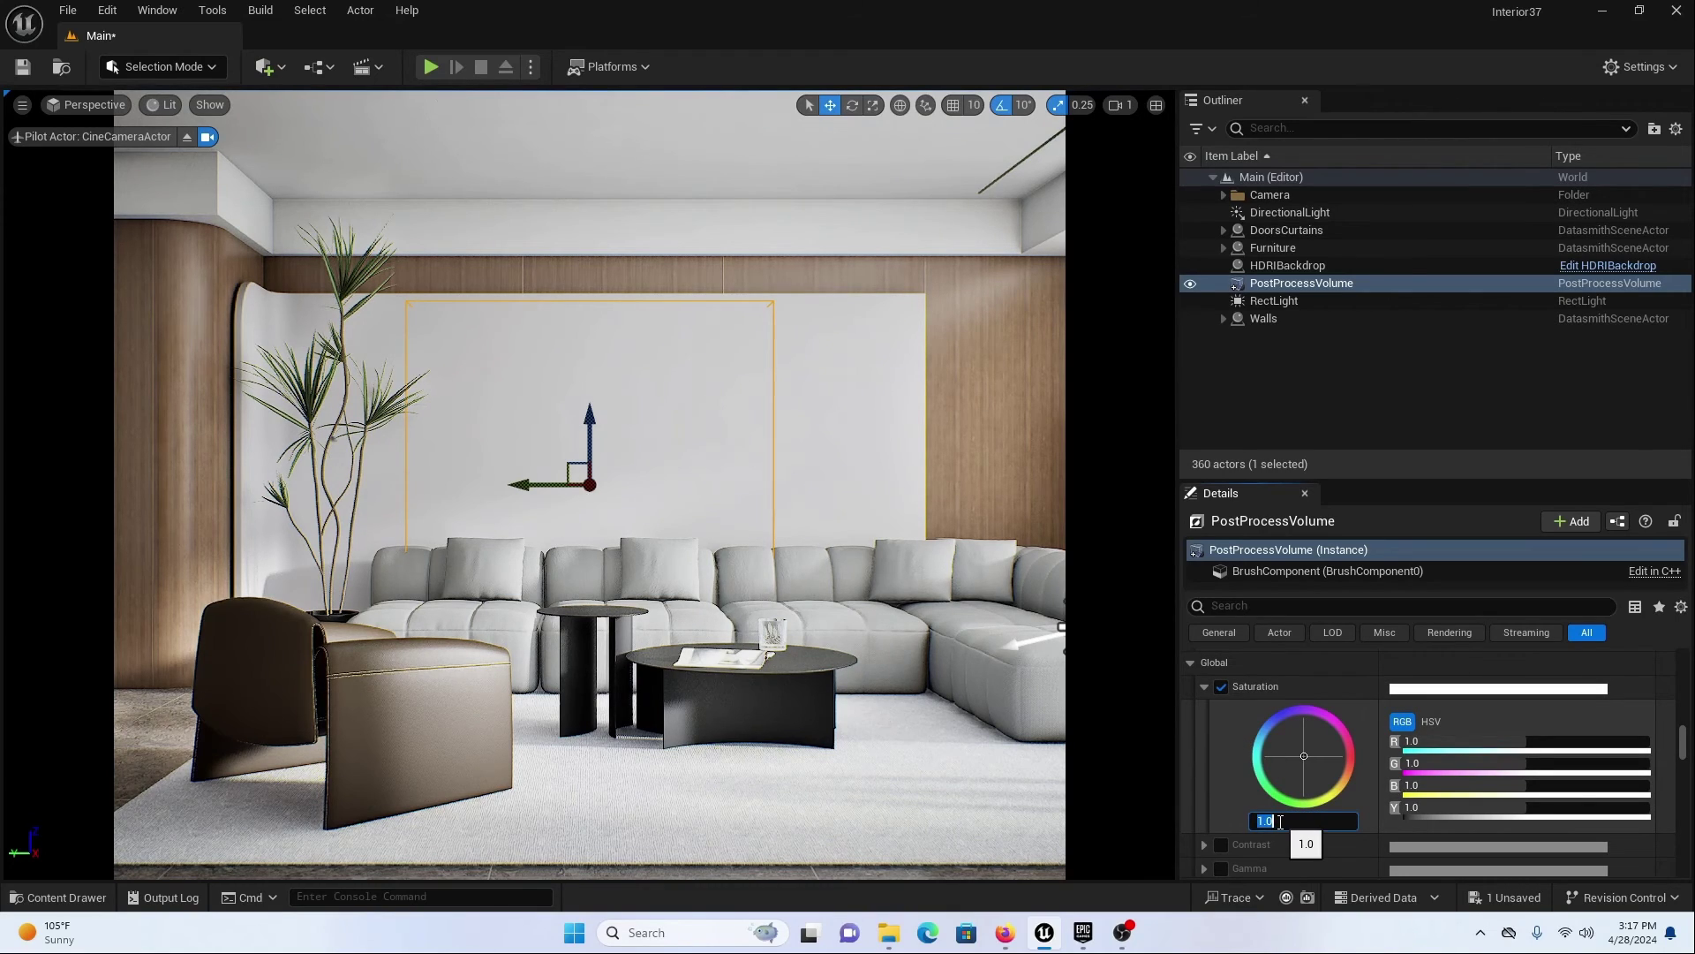
{"action": "type", "text": "0.5"}
{"action": "key", "text": "Return"}
{"action": "type", "text": "1.2"}
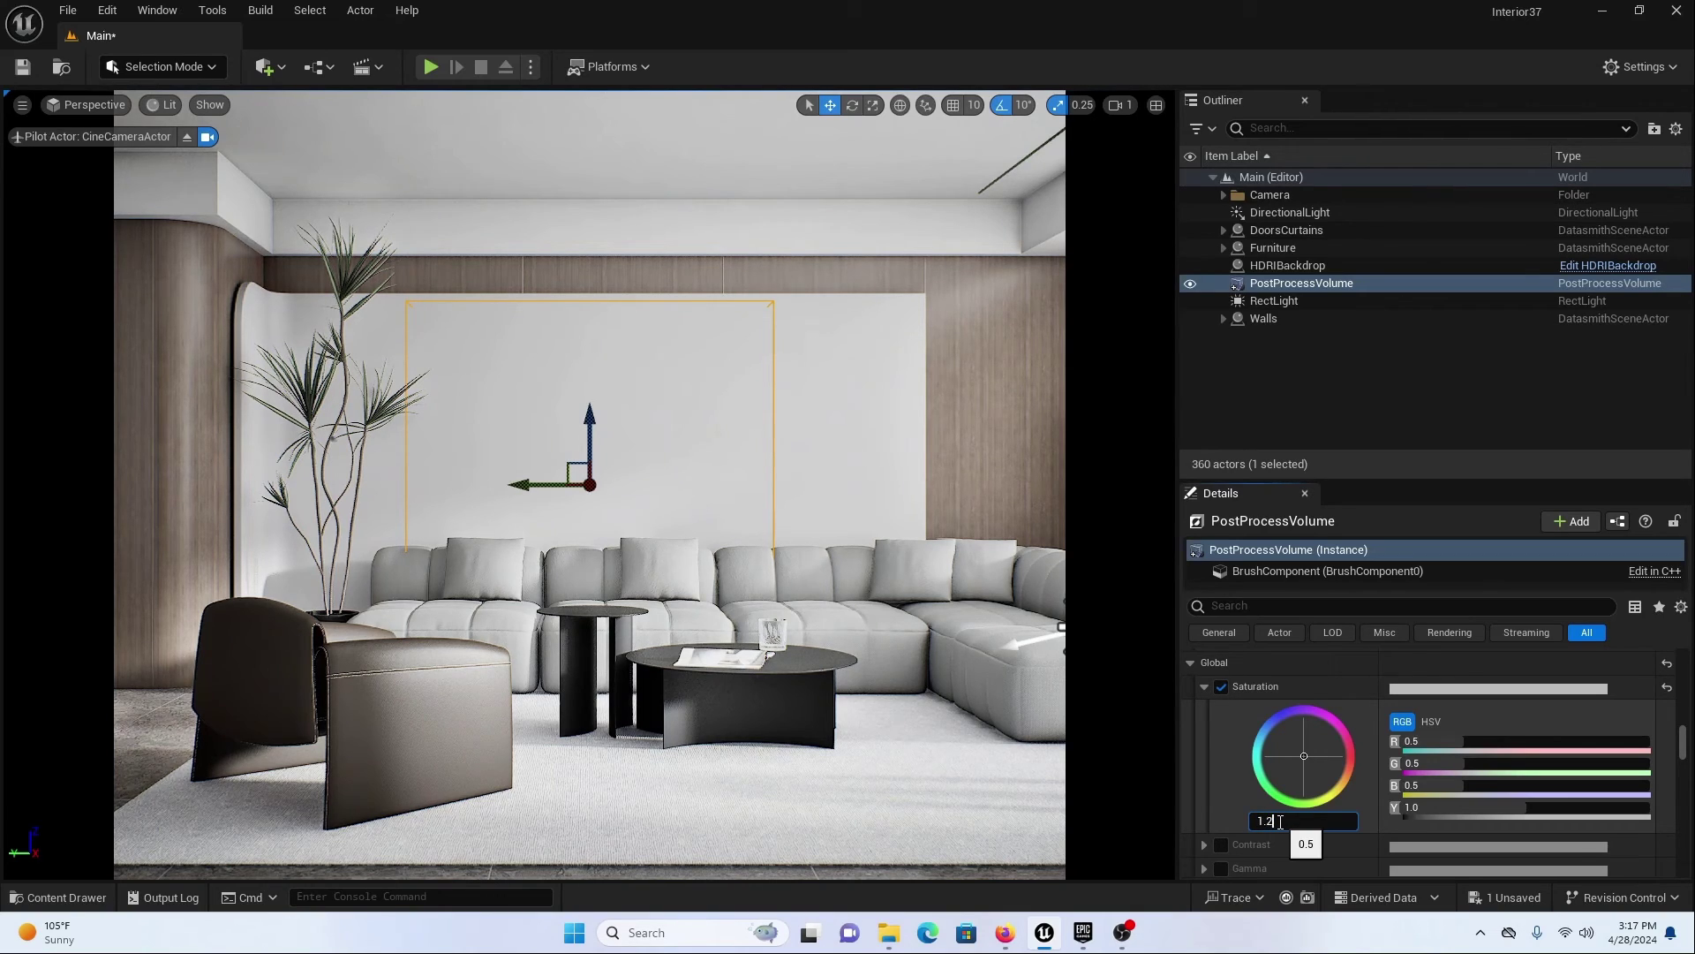
{"action": "key", "text": "Return"}
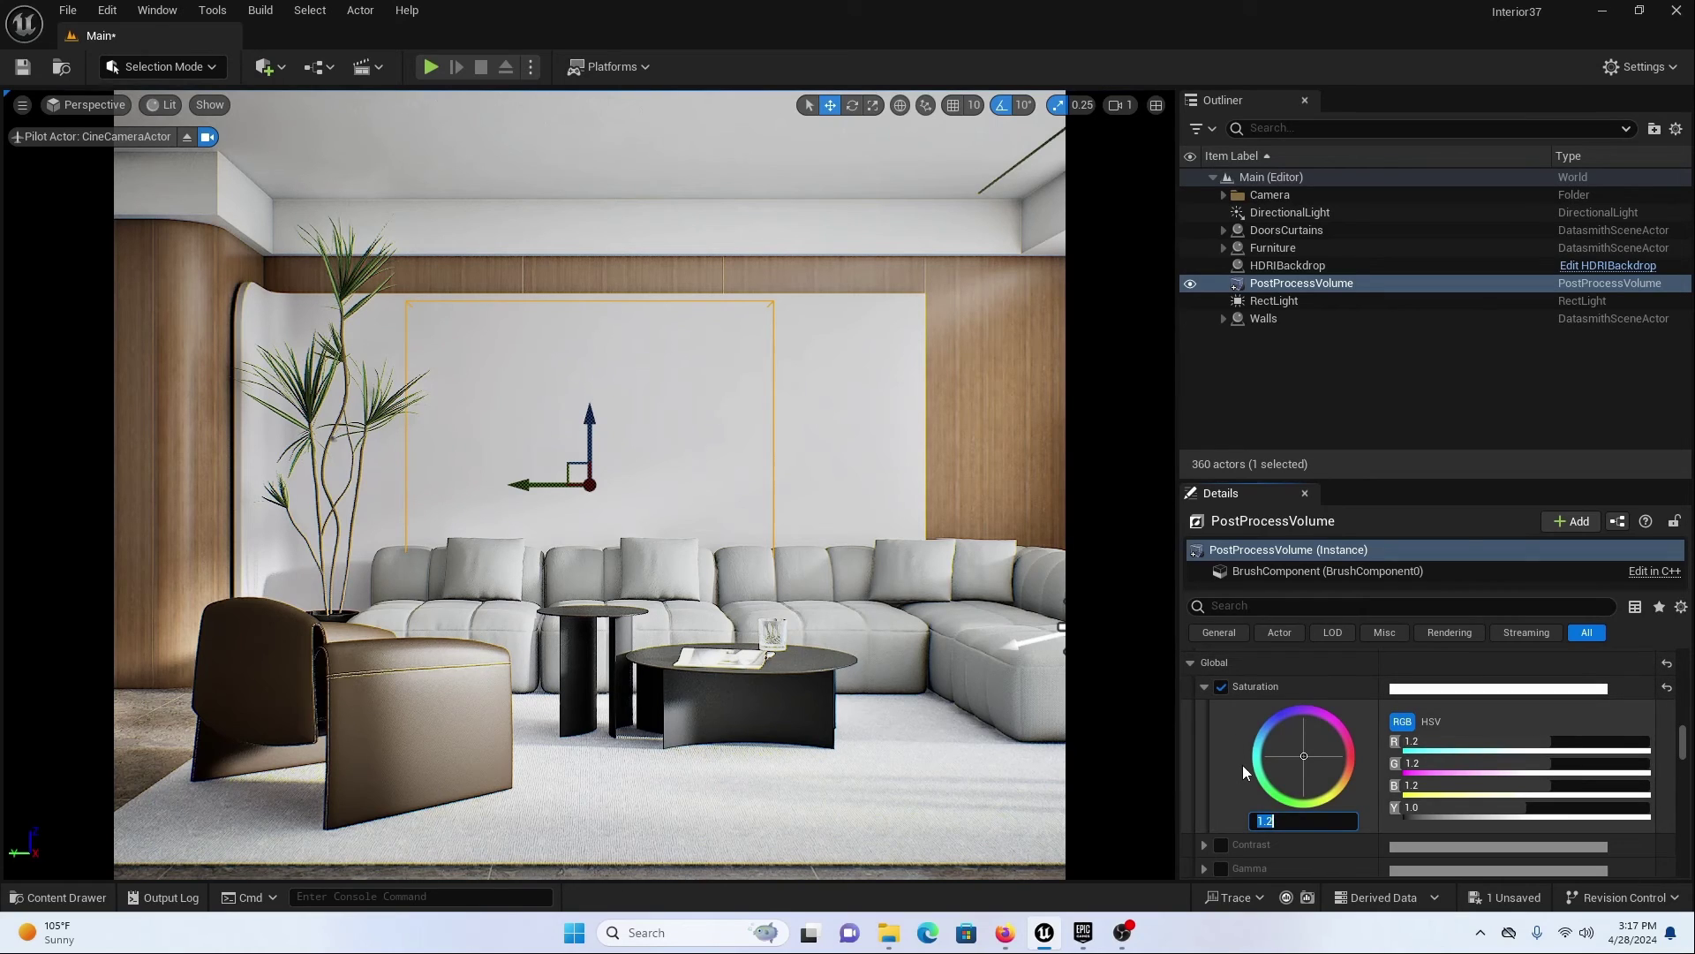
- Reduce the PostProcessVolume's Chromatic Aberration intensity to 0.1
{"action": "scroll", "coordinate": [1242, 765], "scroll_direction": "up", "scroll_amount": 2}
{"action": "scroll", "coordinate": [1243, 764], "scroll_direction": "down", "scroll_amount": 10}
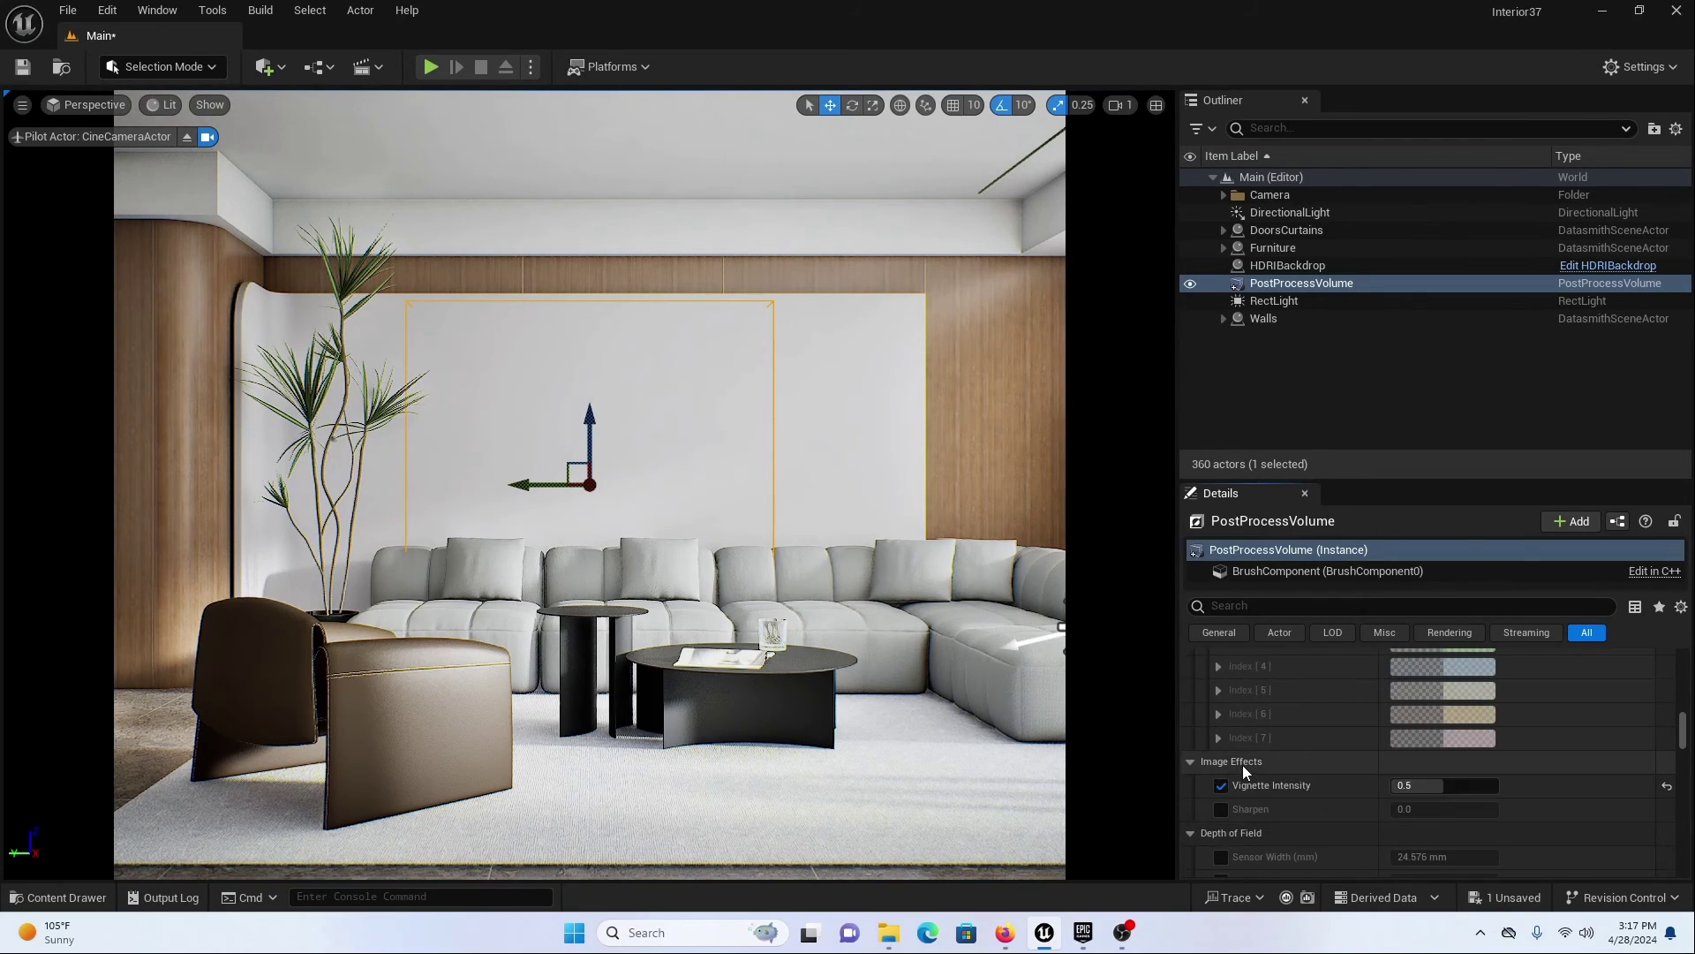
{"action": "scroll", "coordinate": [1242, 764], "scroll_direction": "up", "scroll_amount": 5}
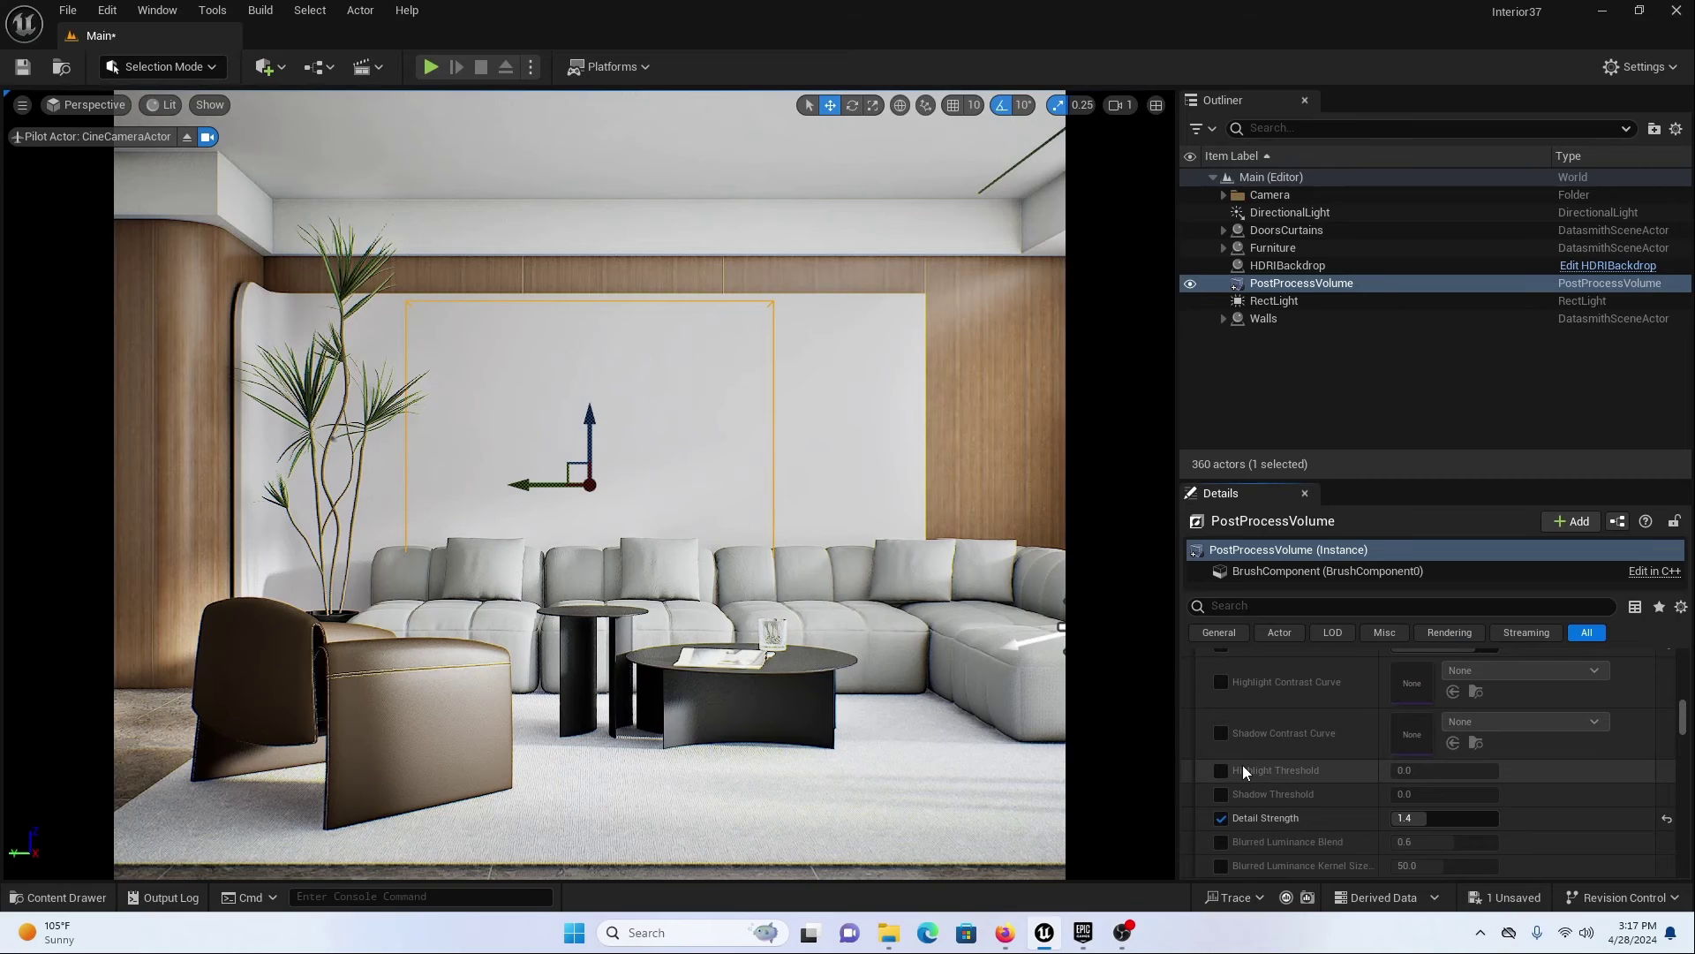
{"action": "scroll", "coordinate": [1242, 765], "scroll_direction": "up", "scroll_amount": 6}
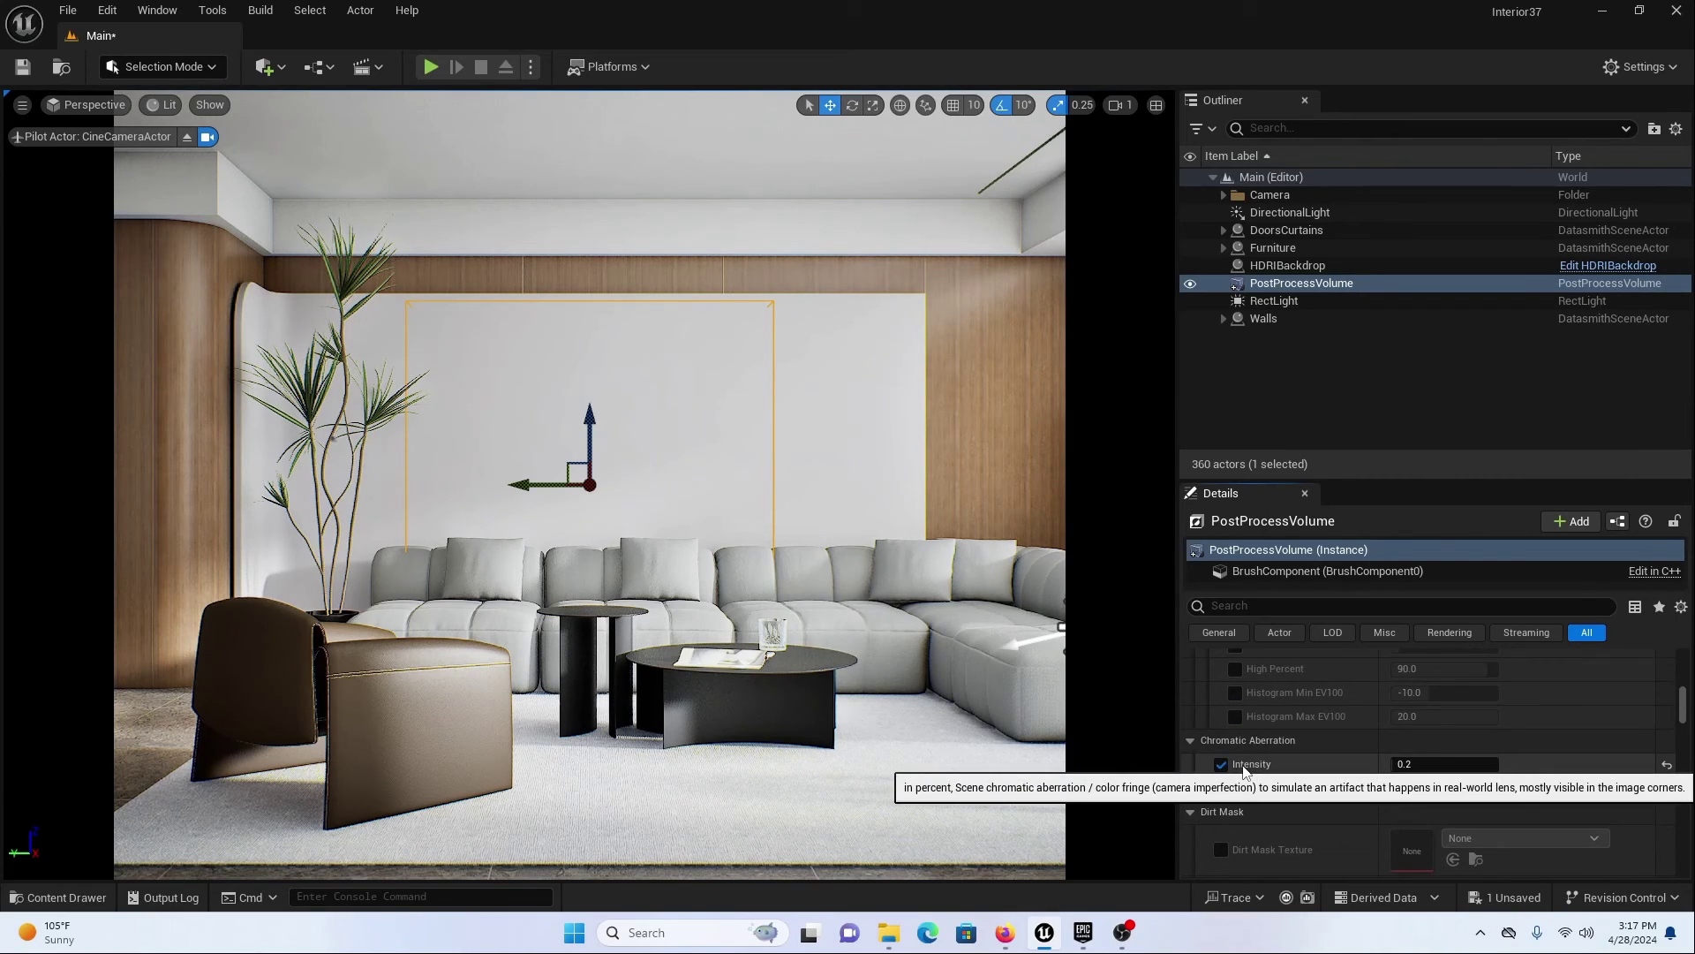
{"action": "left_click", "coordinate": [1472, 765]}
{"action": "key", "text": "BackSpace"}
{"action": "type", "text": "0.1"}
{"action": "key", "text": "Return"}
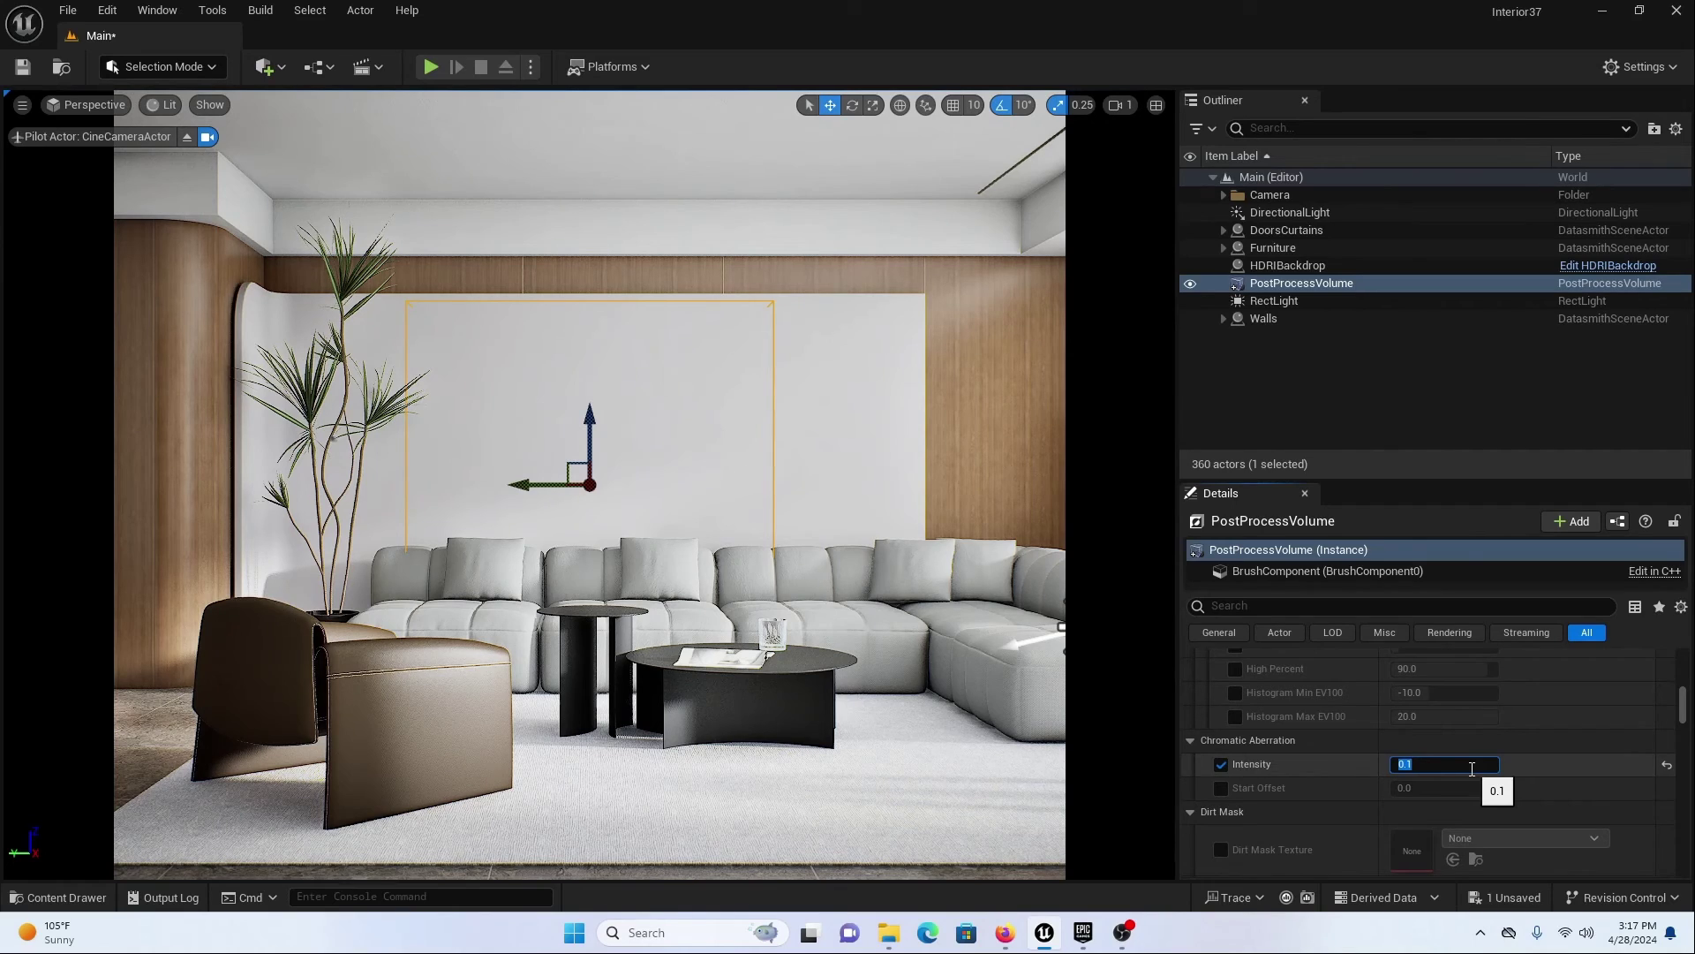
- View the room through CineCameraActor2 to check the grading, and return to the CineCameraActor view
{"action": "left_click", "coordinate": [172, 105]}
{"action": "left_click", "coordinate": [88, 105]}
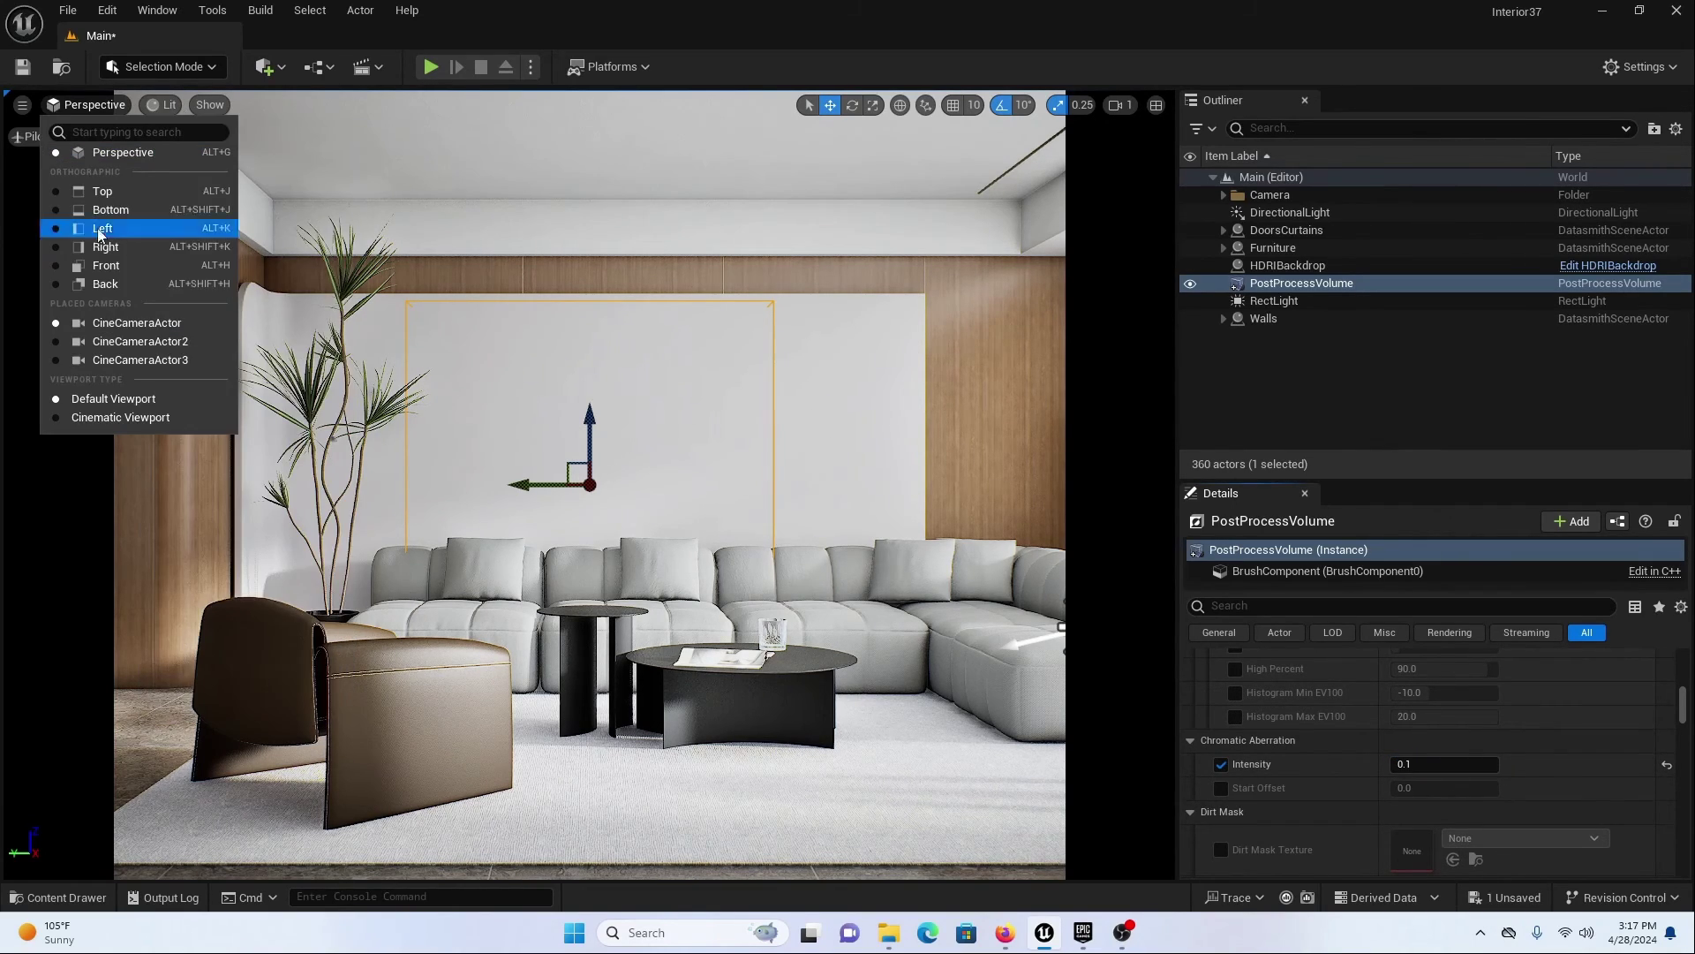
{"action": "left_click", "coordinate": [123, 342]}
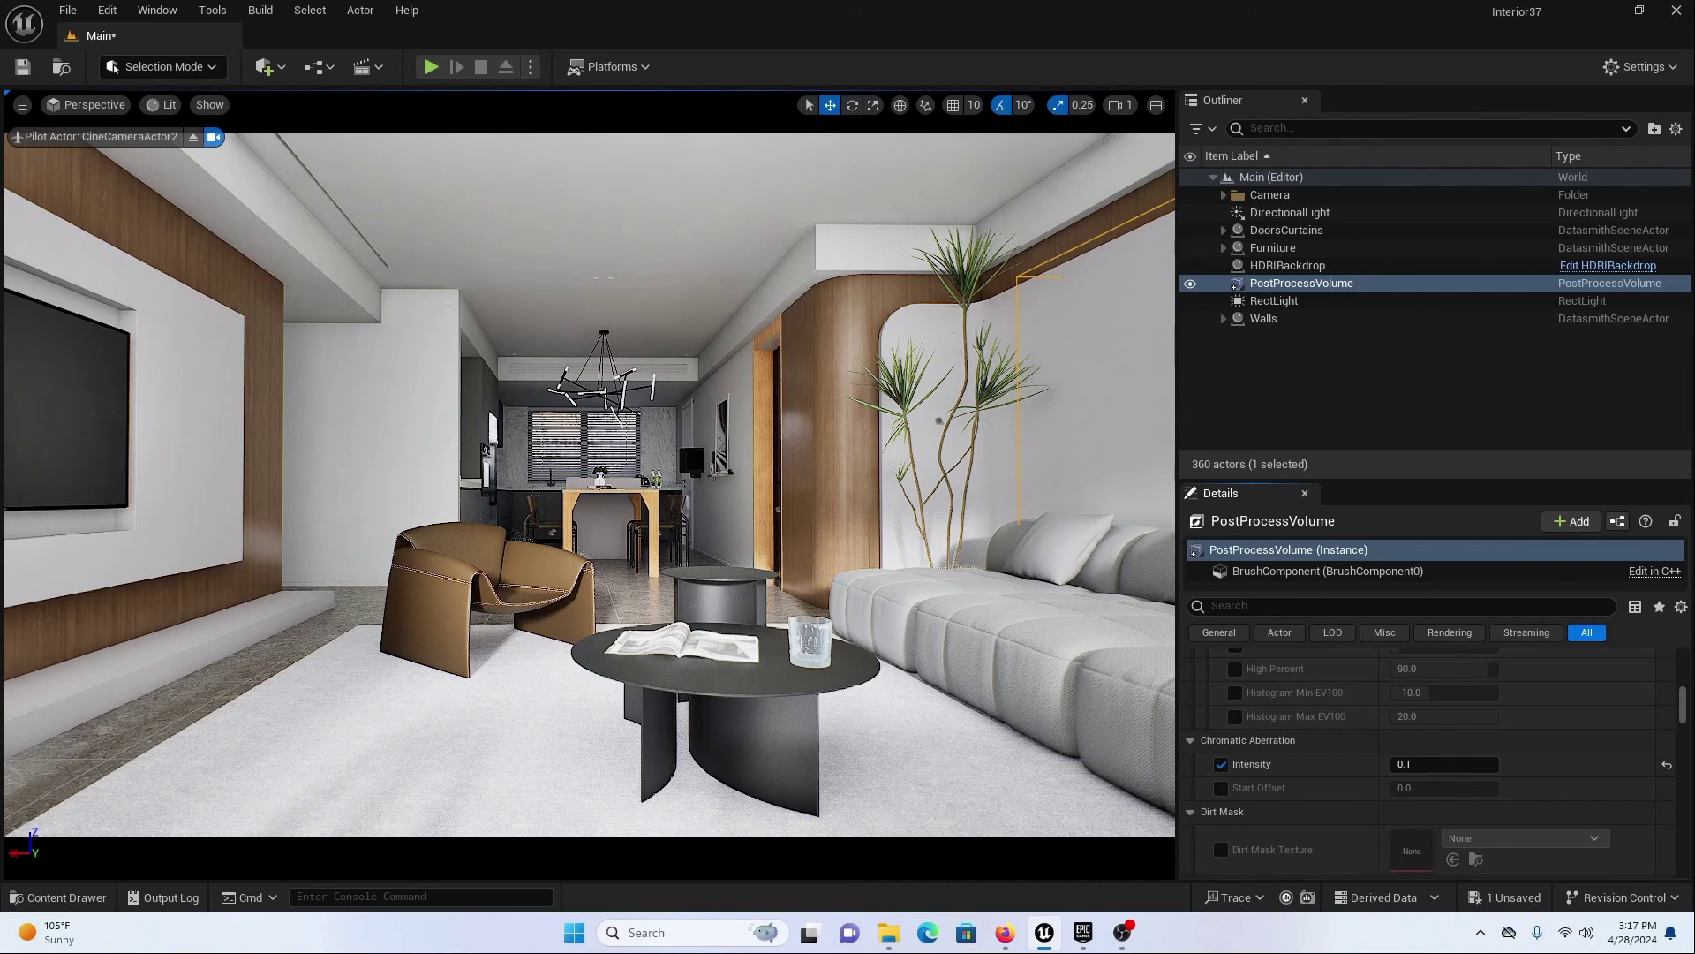
{"action": "left_click", "coordinate": [92, 104]}
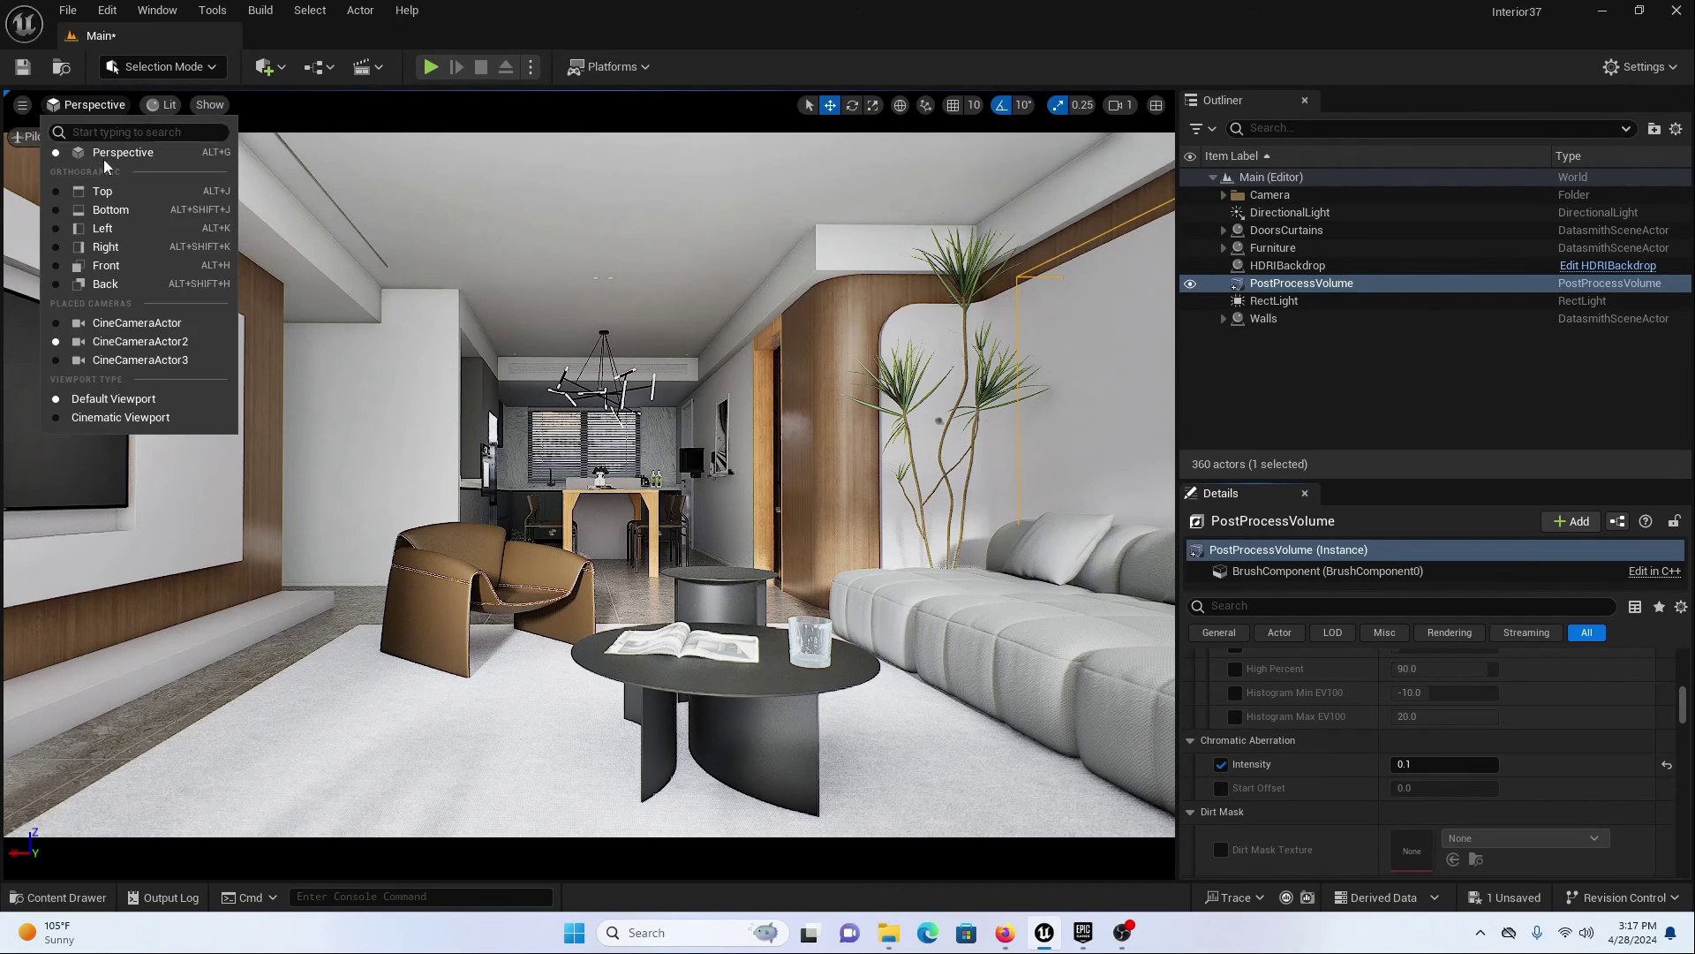
{"action": "left_click", "coordinate": [137, 322]}
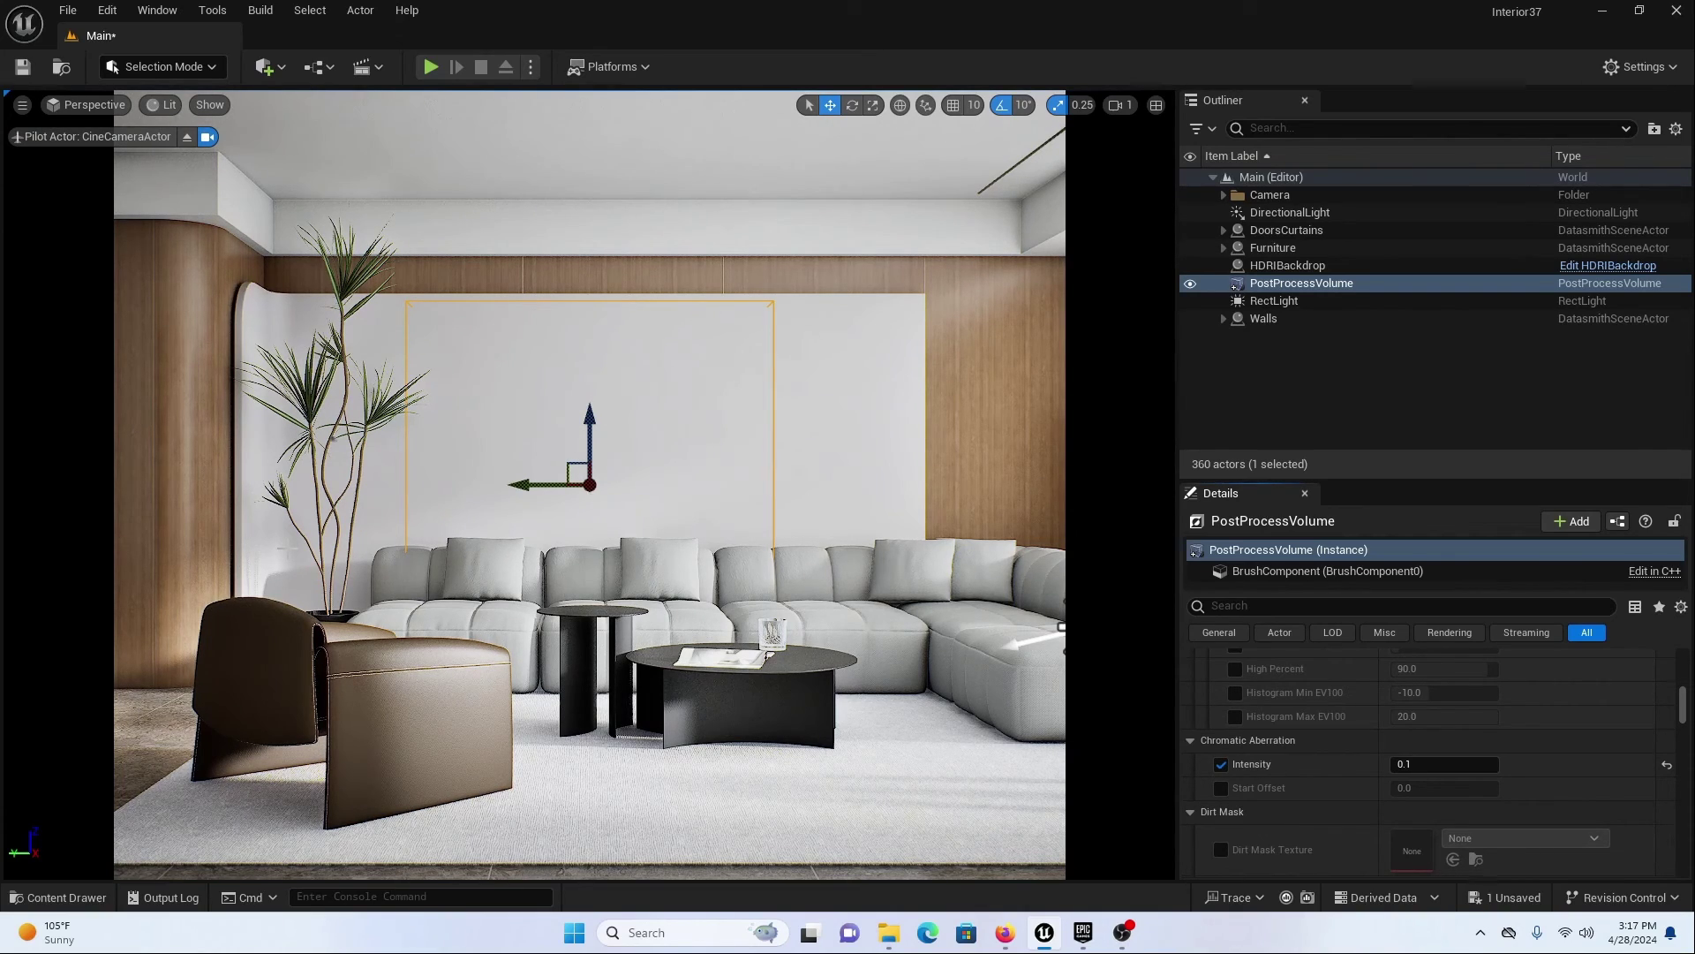
- Override the exposure Metering Mode of the first CineCameraActor in the Camera folder and set it to Manual
{"action": "left_click", "coordinate": [1223, 195]}
{"action": "left_click", "coordinate": [1305, 211]}
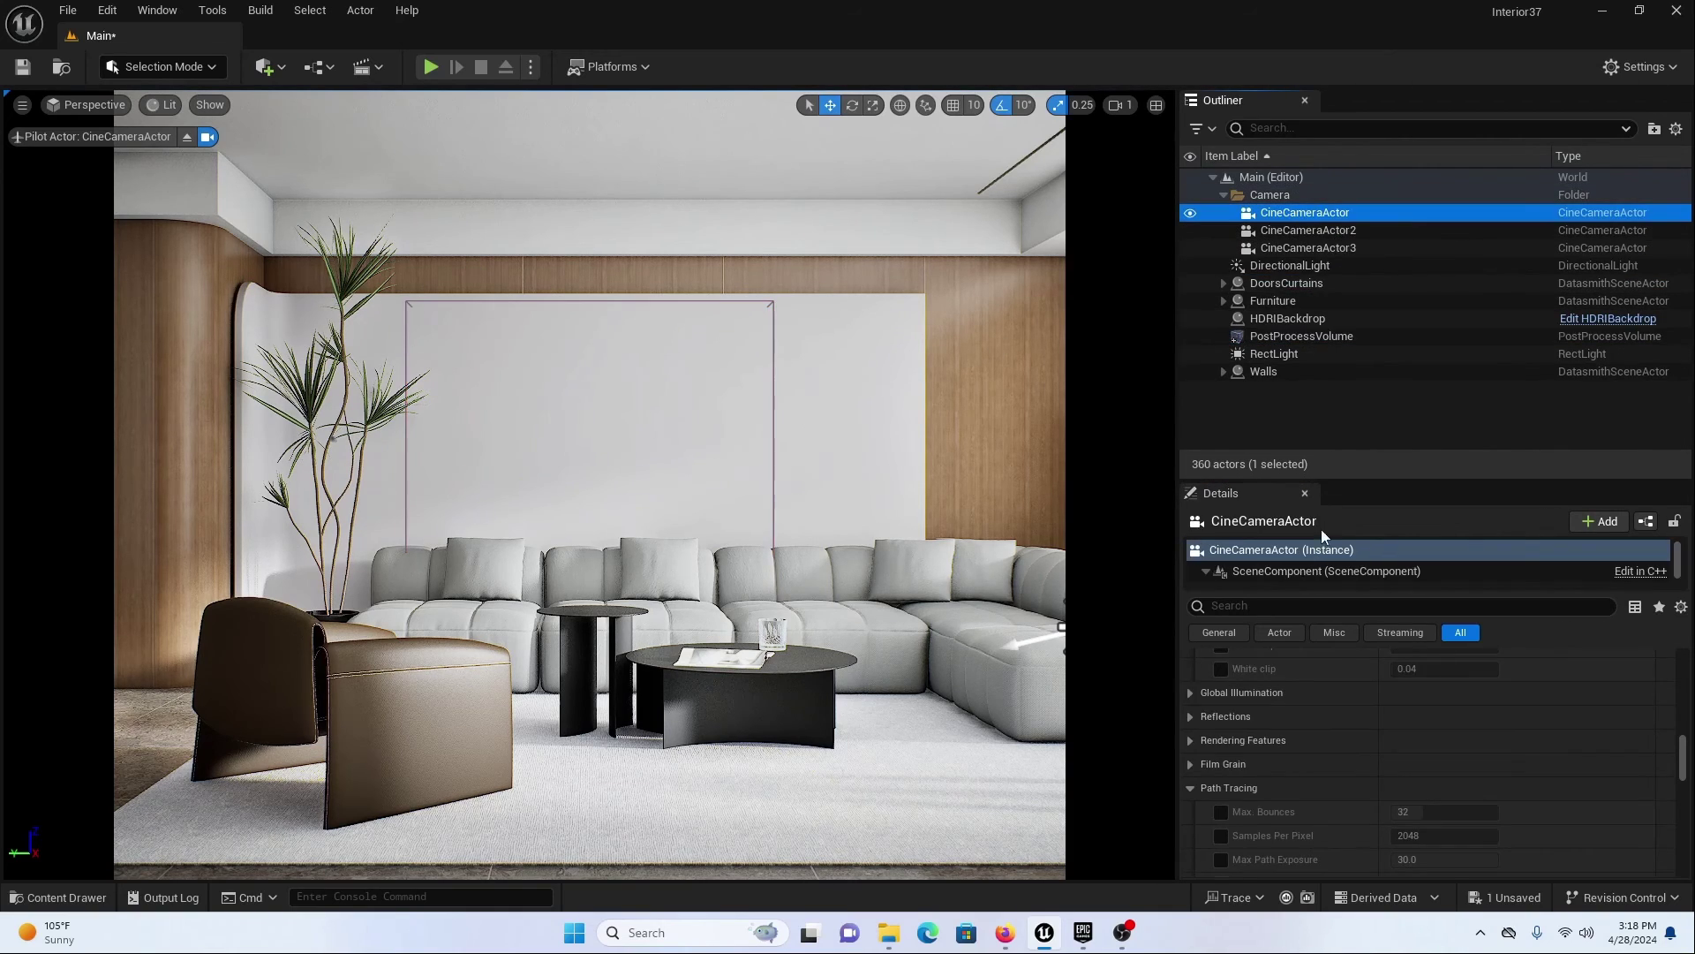
{"action": "left_click", "coordinate": [1307, 602]}
{"action": "type", "text": "expo"}
{"action": "scroll", "coordinate": [1312, 795], "scroll_direction": "up", "scroll_amount": 10}
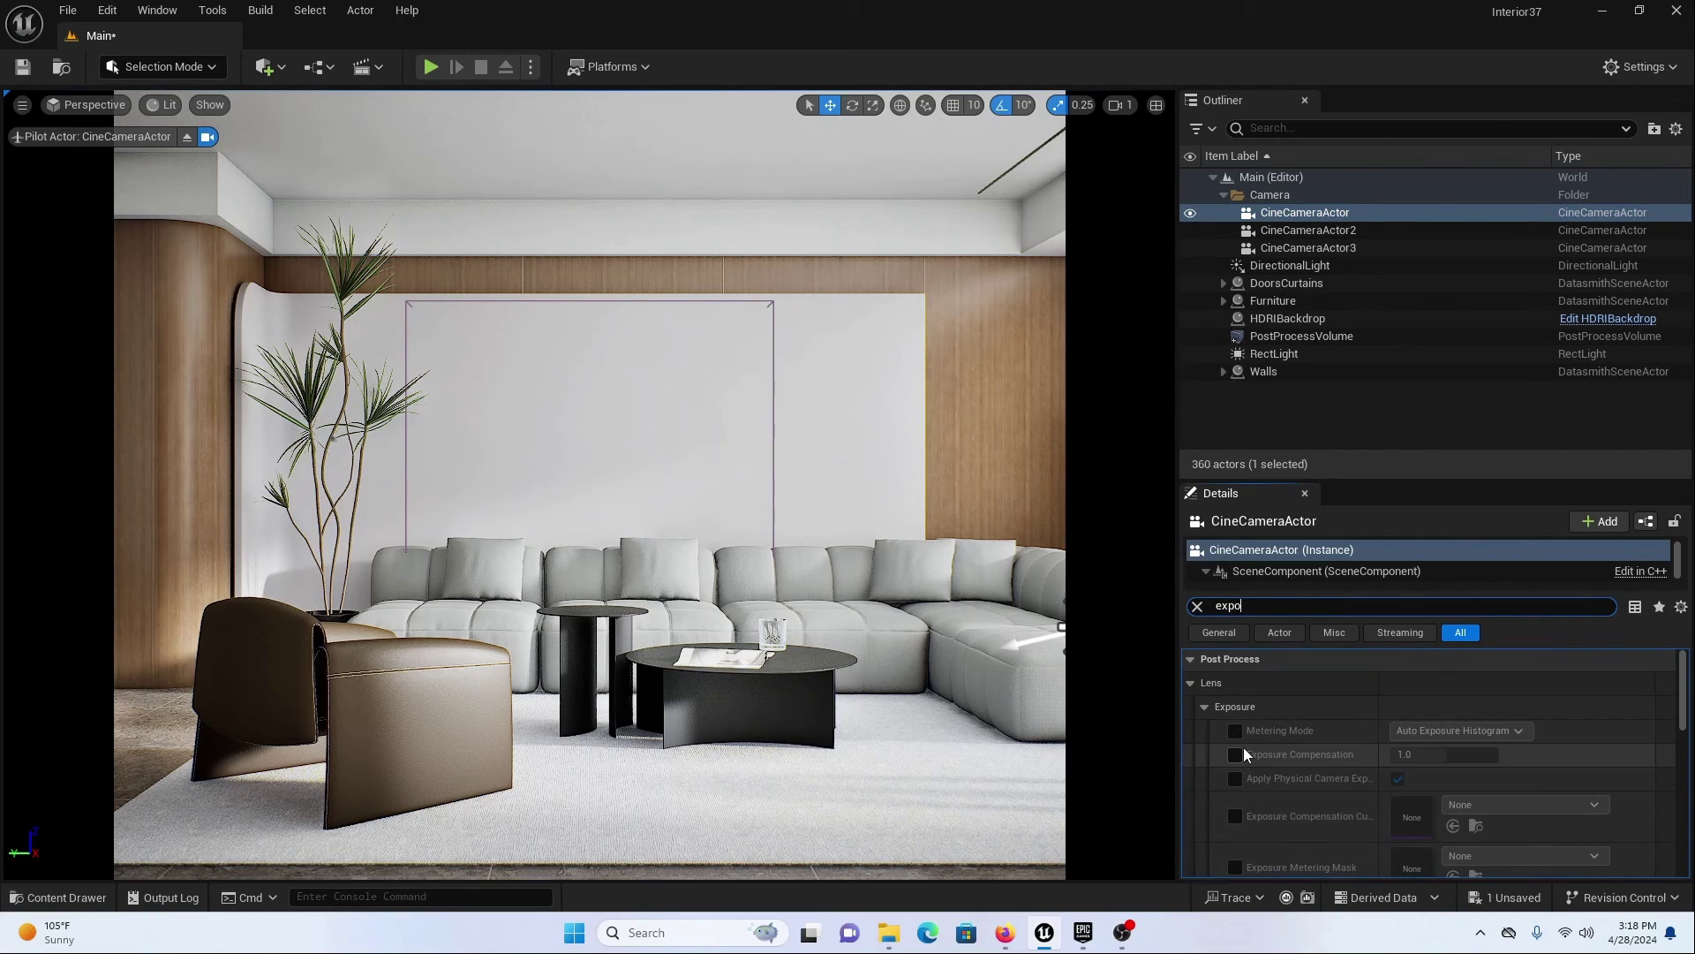
{"action": "left_click", "coordinate": [1235, 730]}
{"action": "left_click", "coordinate": [1459, 731]}
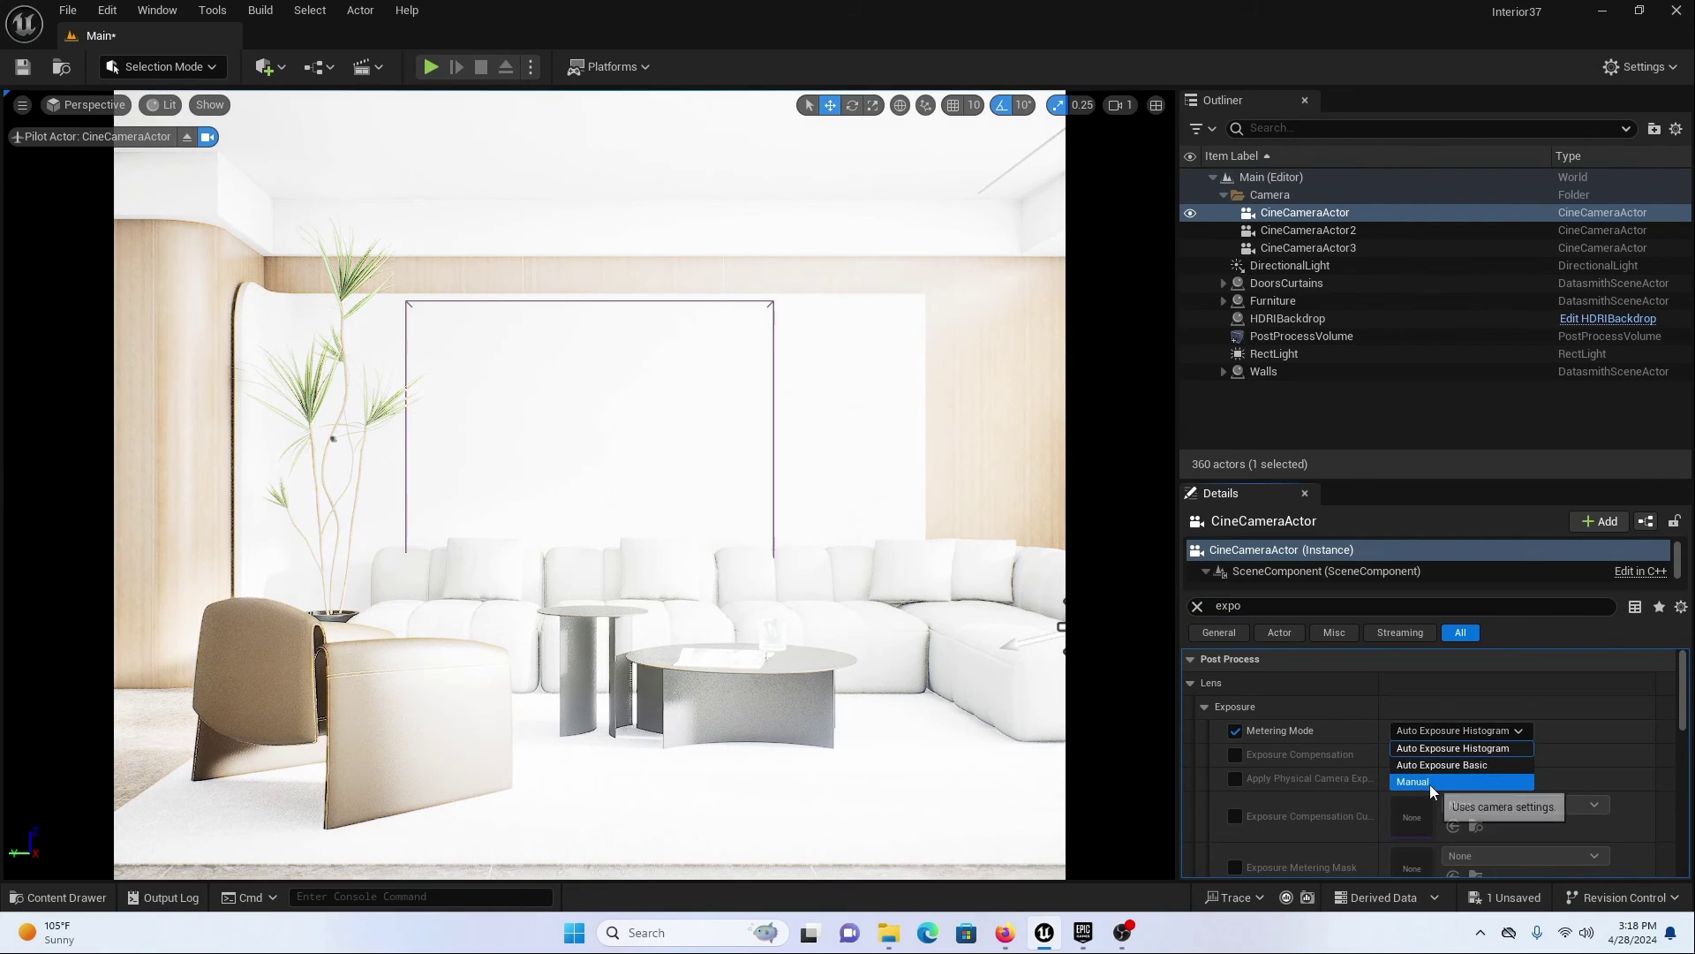
{"action": "left_click", "coordinate": [1432, 781]}
- Override the camera's Exposure Compensation, try values of 10 and 11, and settle on 10.5
{"action": "left_click", "coordinate": [1235, 754]}
{"action": "left_click", "coordinate": [1410, 756]}
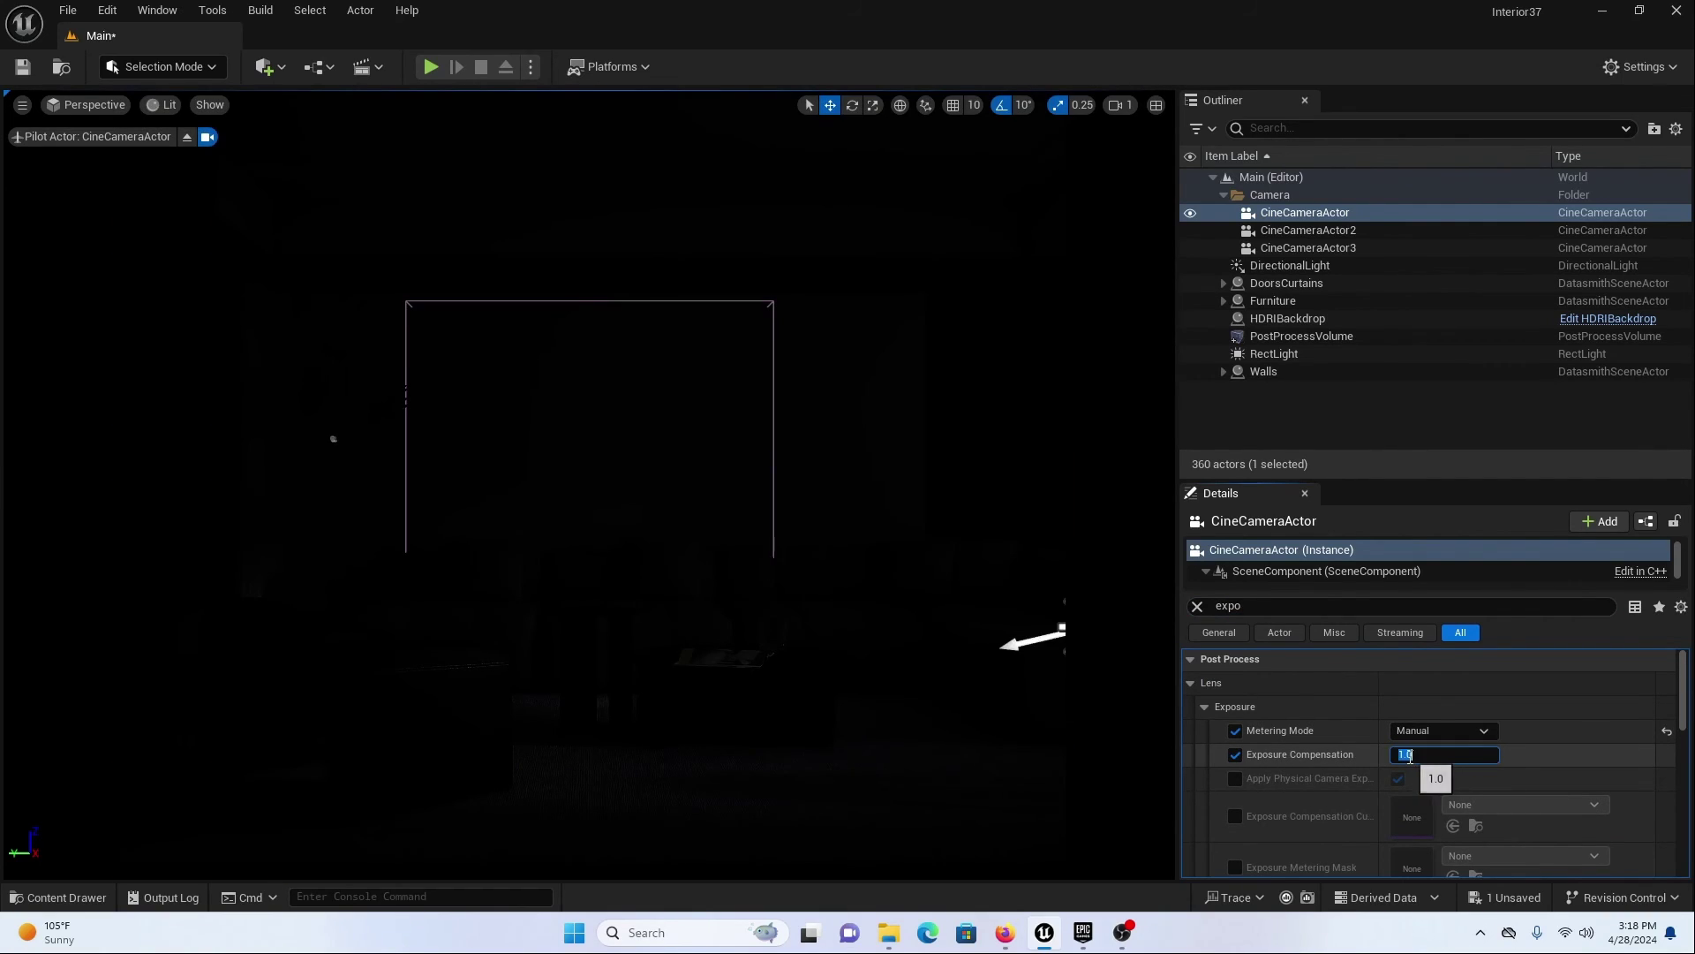
{"action": "type", "text": "10"}
{"action": "key", "text": "Return"}
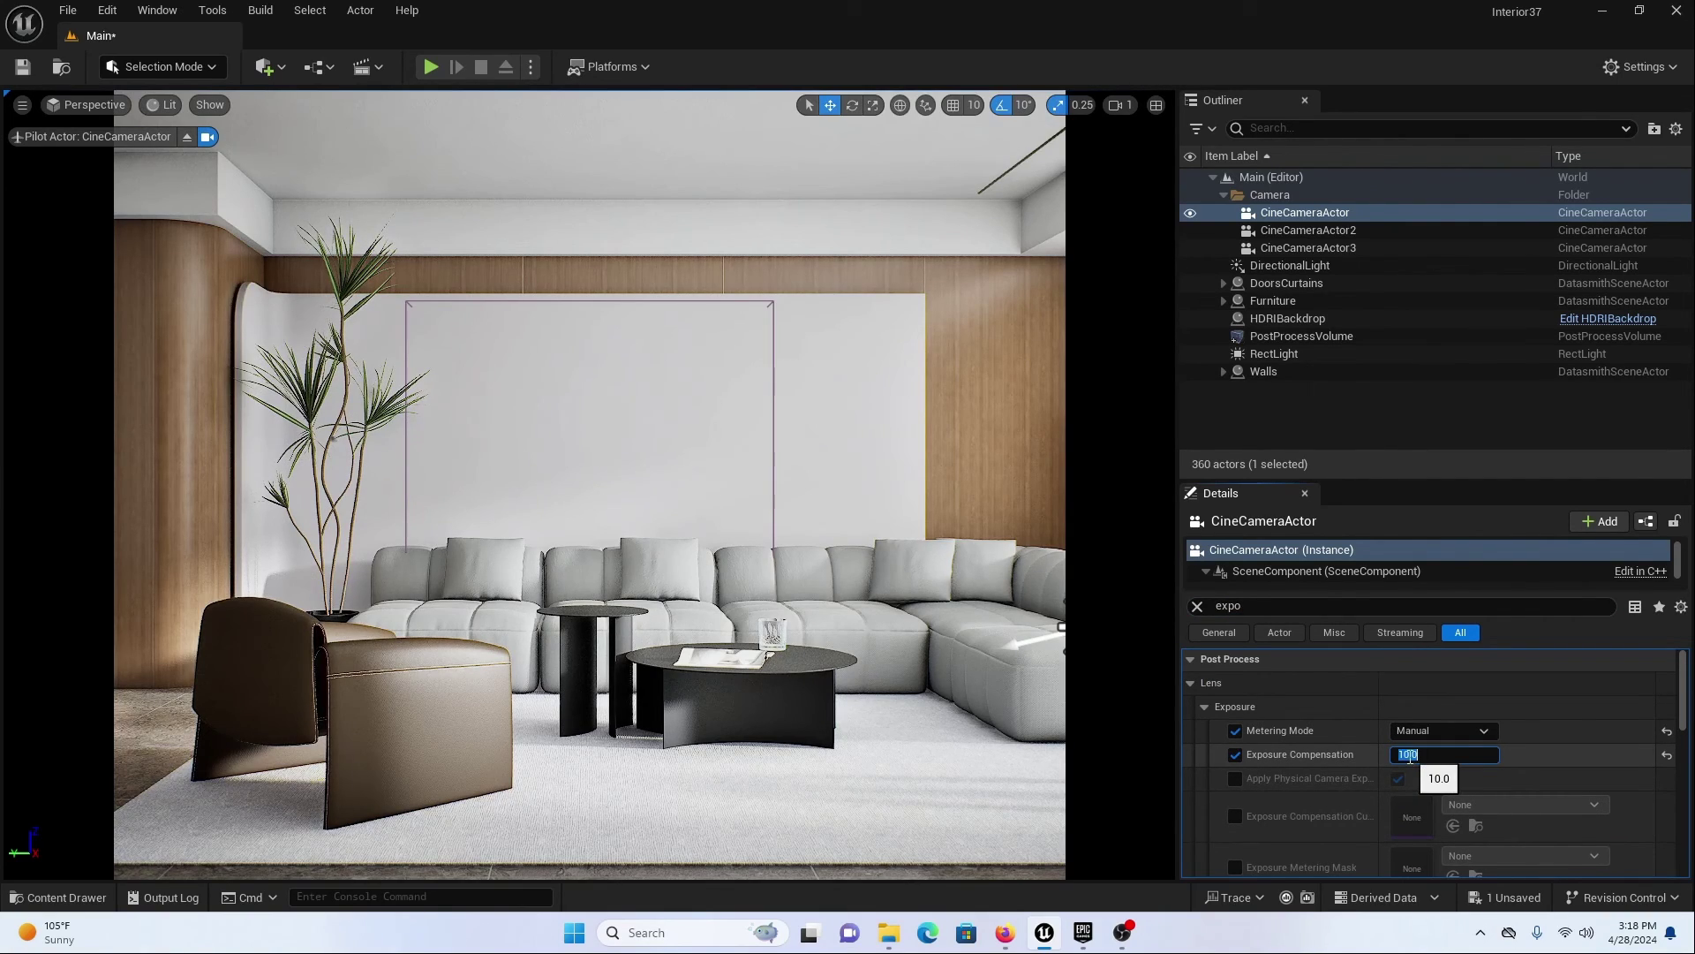
{"action": "type", "text": "11"}
{"action": "key", "text": "Return"}
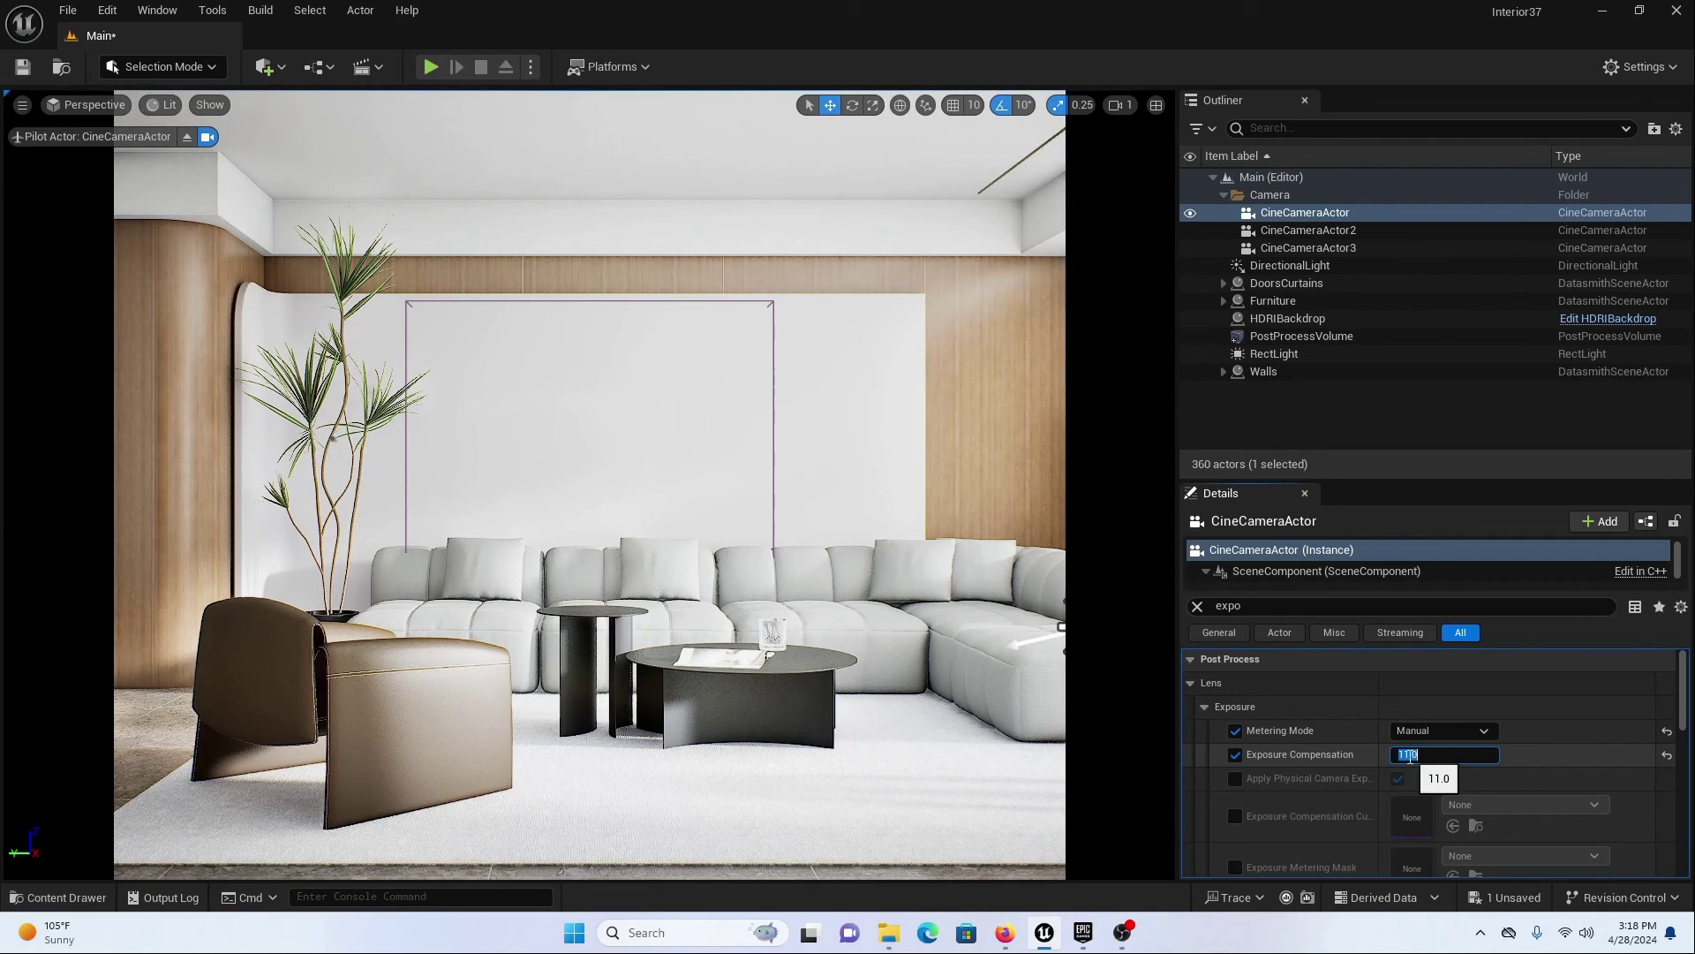
{"action": "type", "text": "10.5"}
{"action": "key", "text": "Return"}
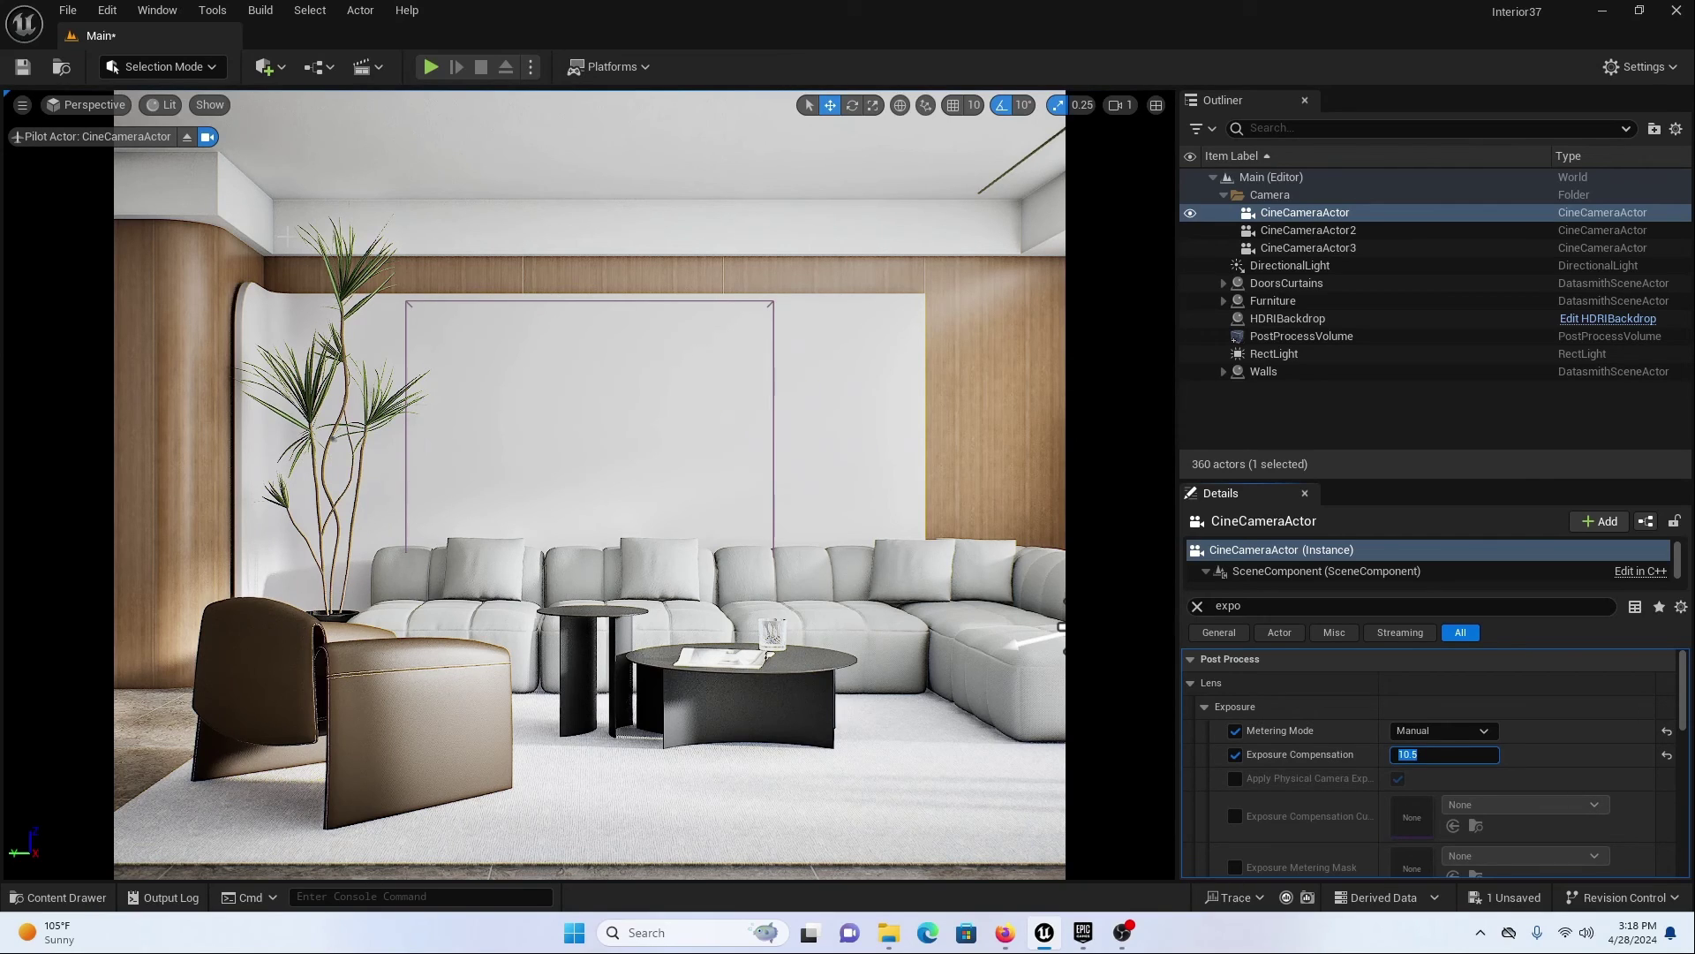
- Inspect the room's illumination in the Lighting Only view mode, and return to the Lit view
{"action": "left_click", "coordinate": [162, 106]}
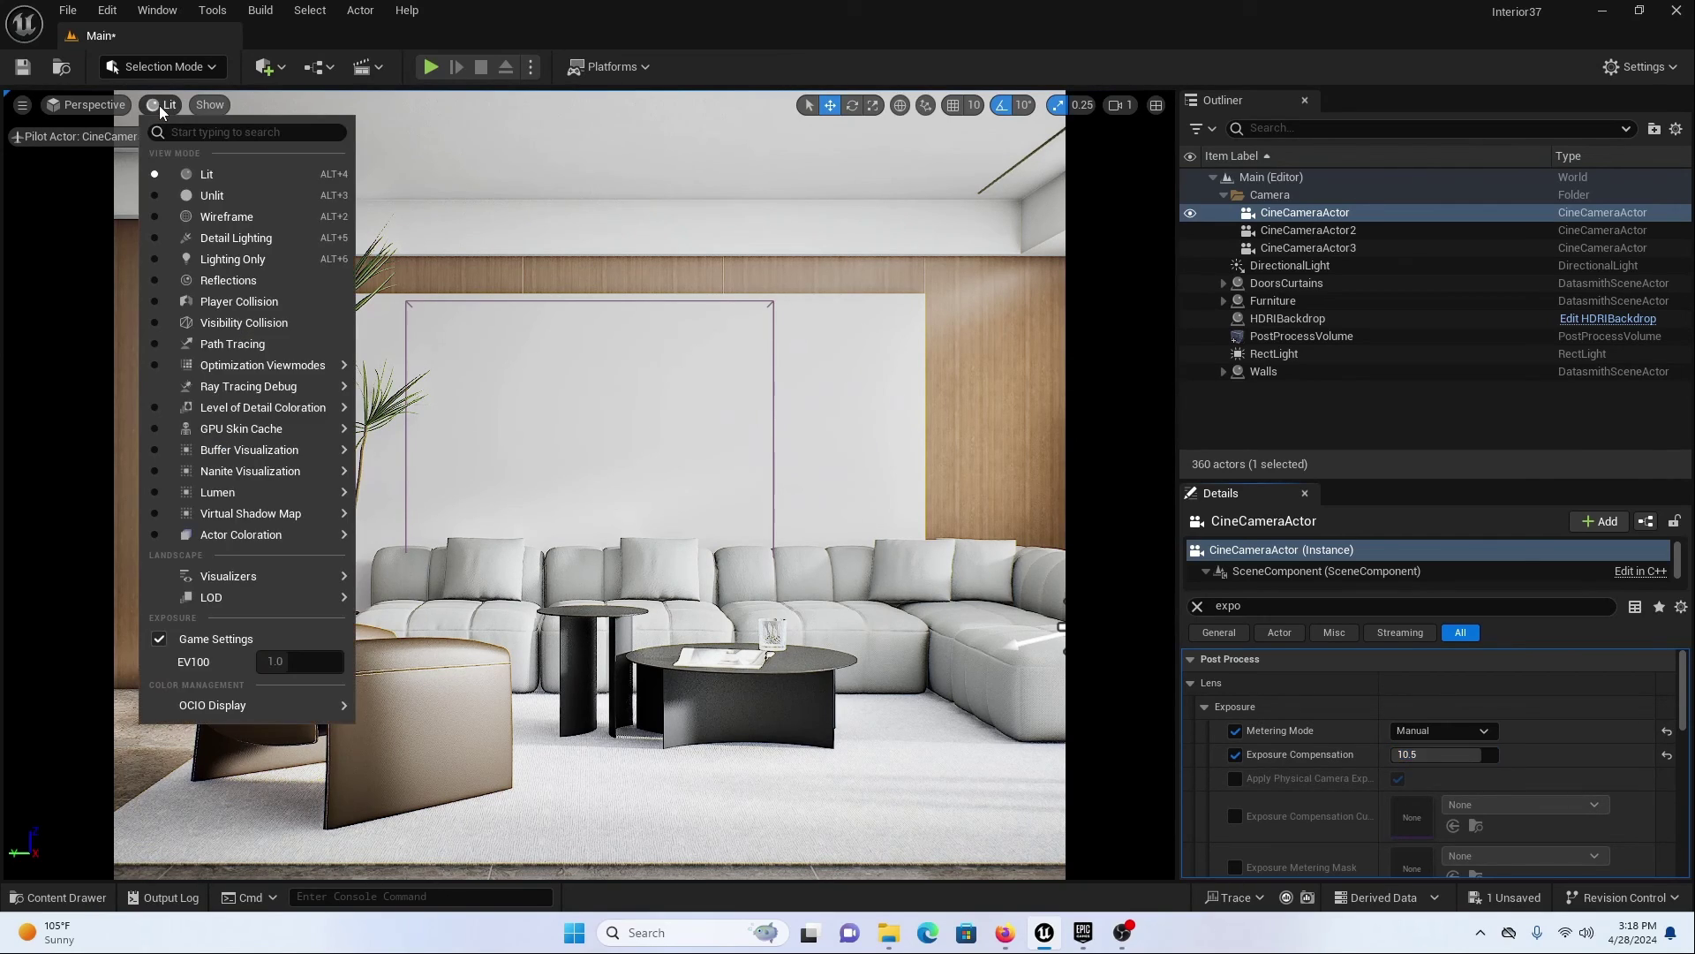
{"action": "left_click", "coordinate": [198, 258]}
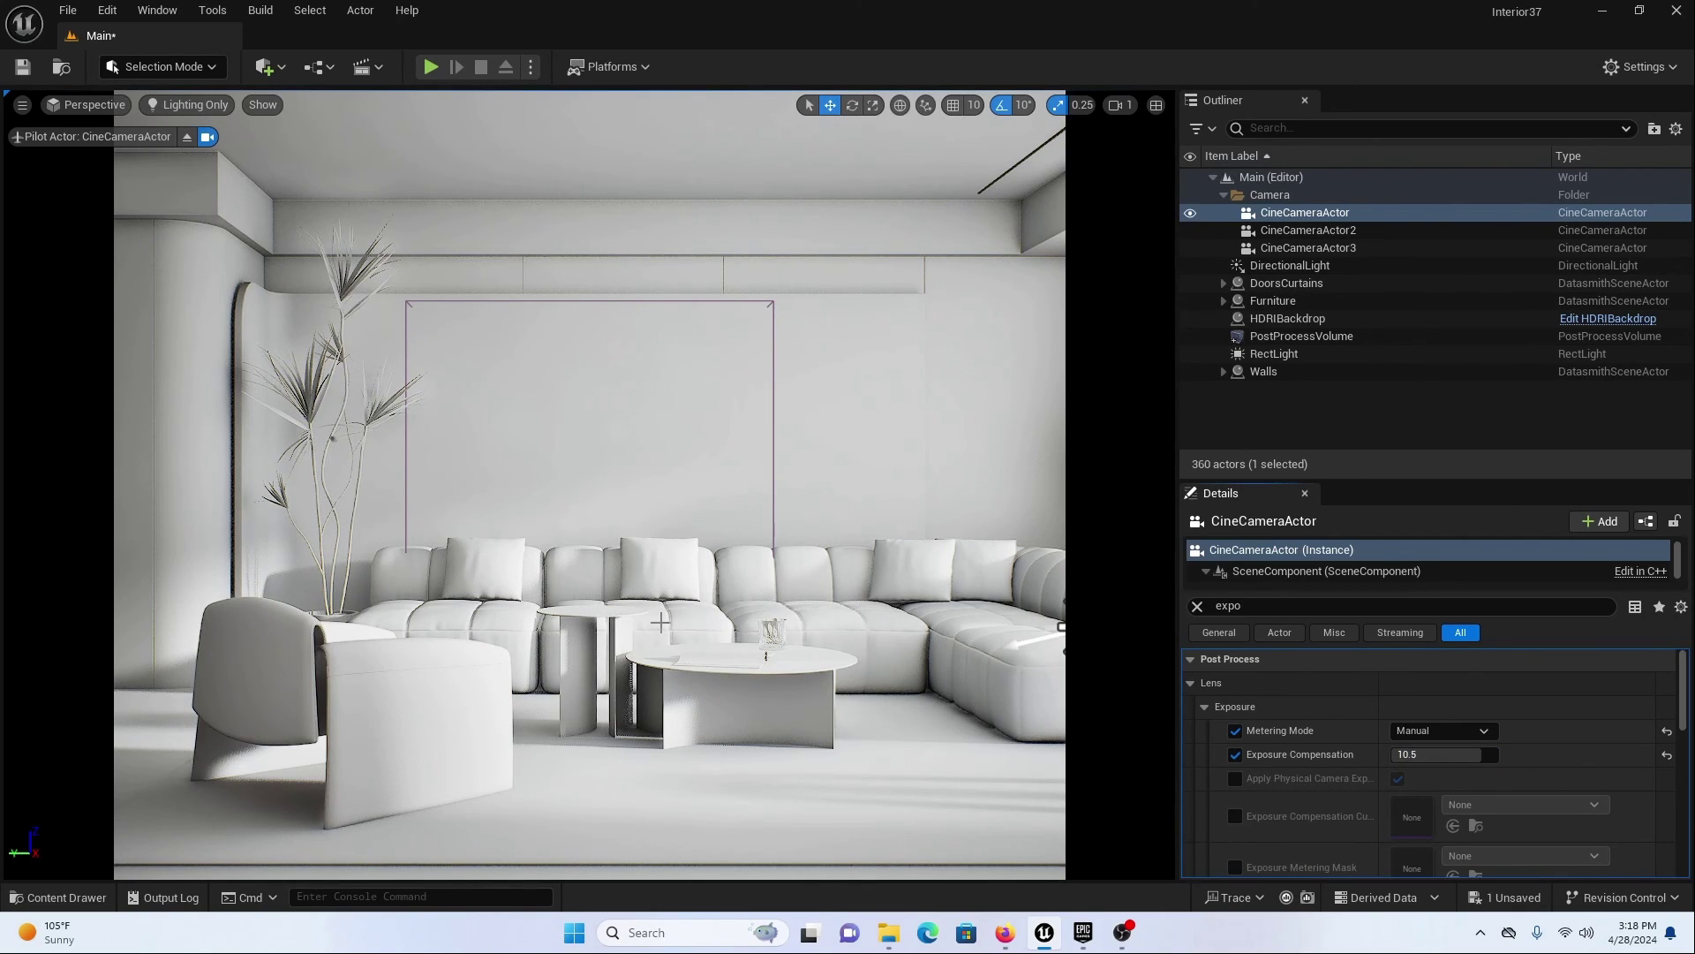
{"action": "left_click", "coordinate": [194, 104]}
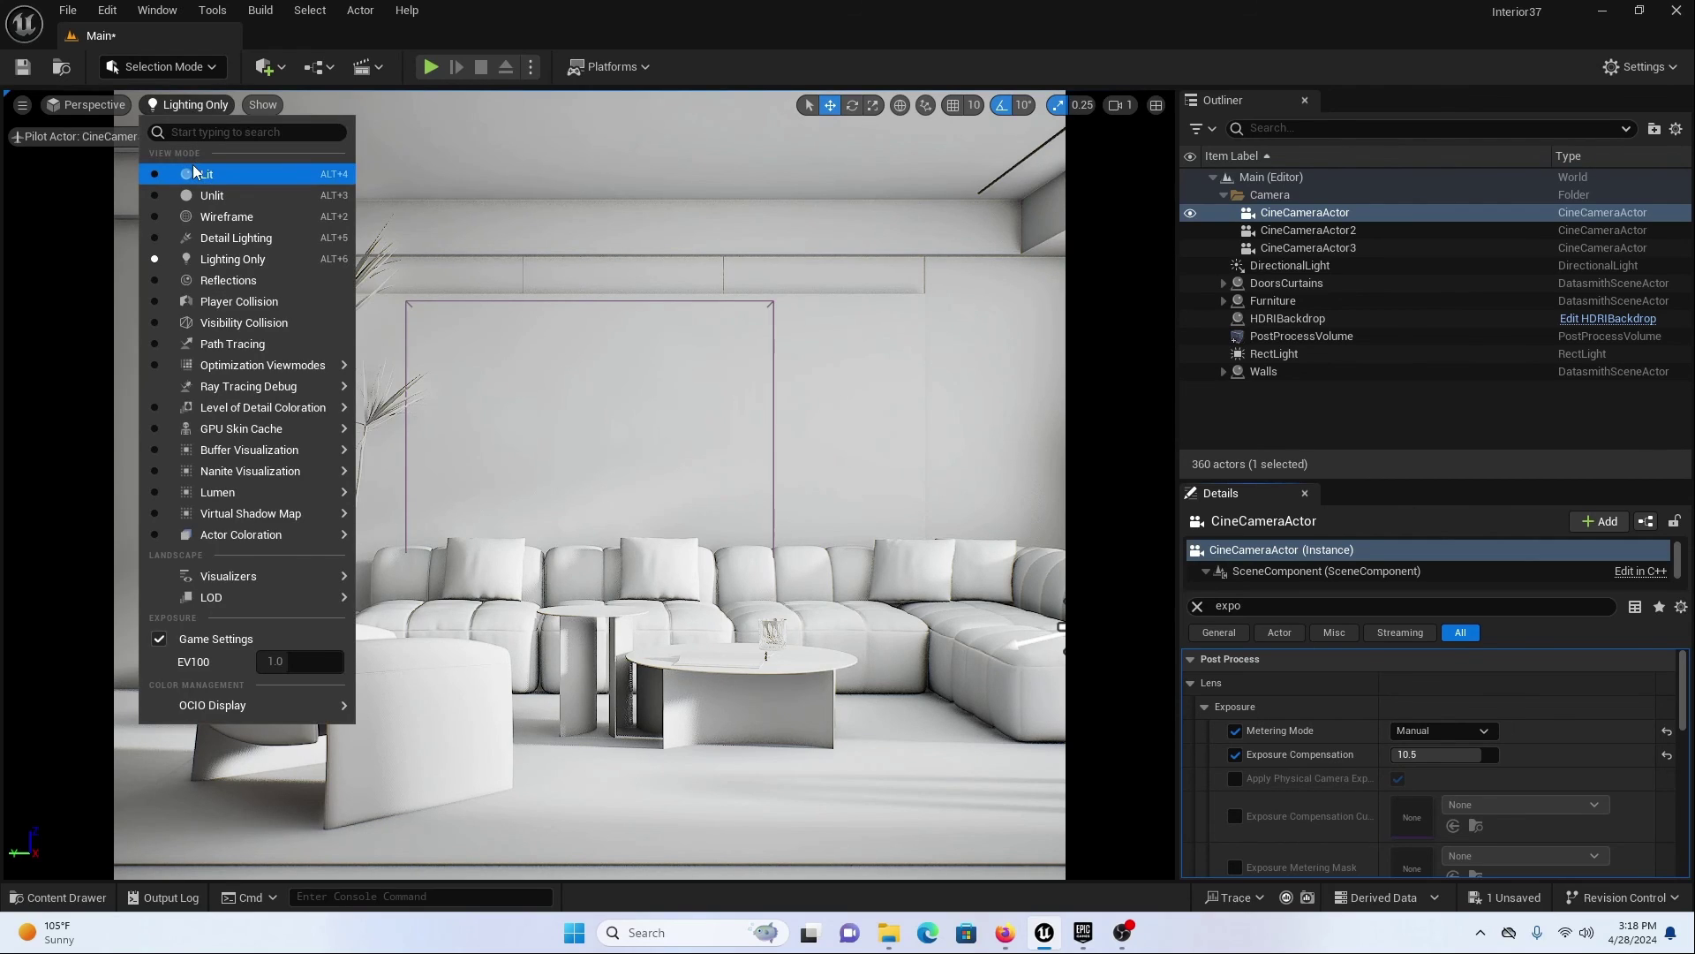
{"action": "left_click", "coordinate": [196, 174]}
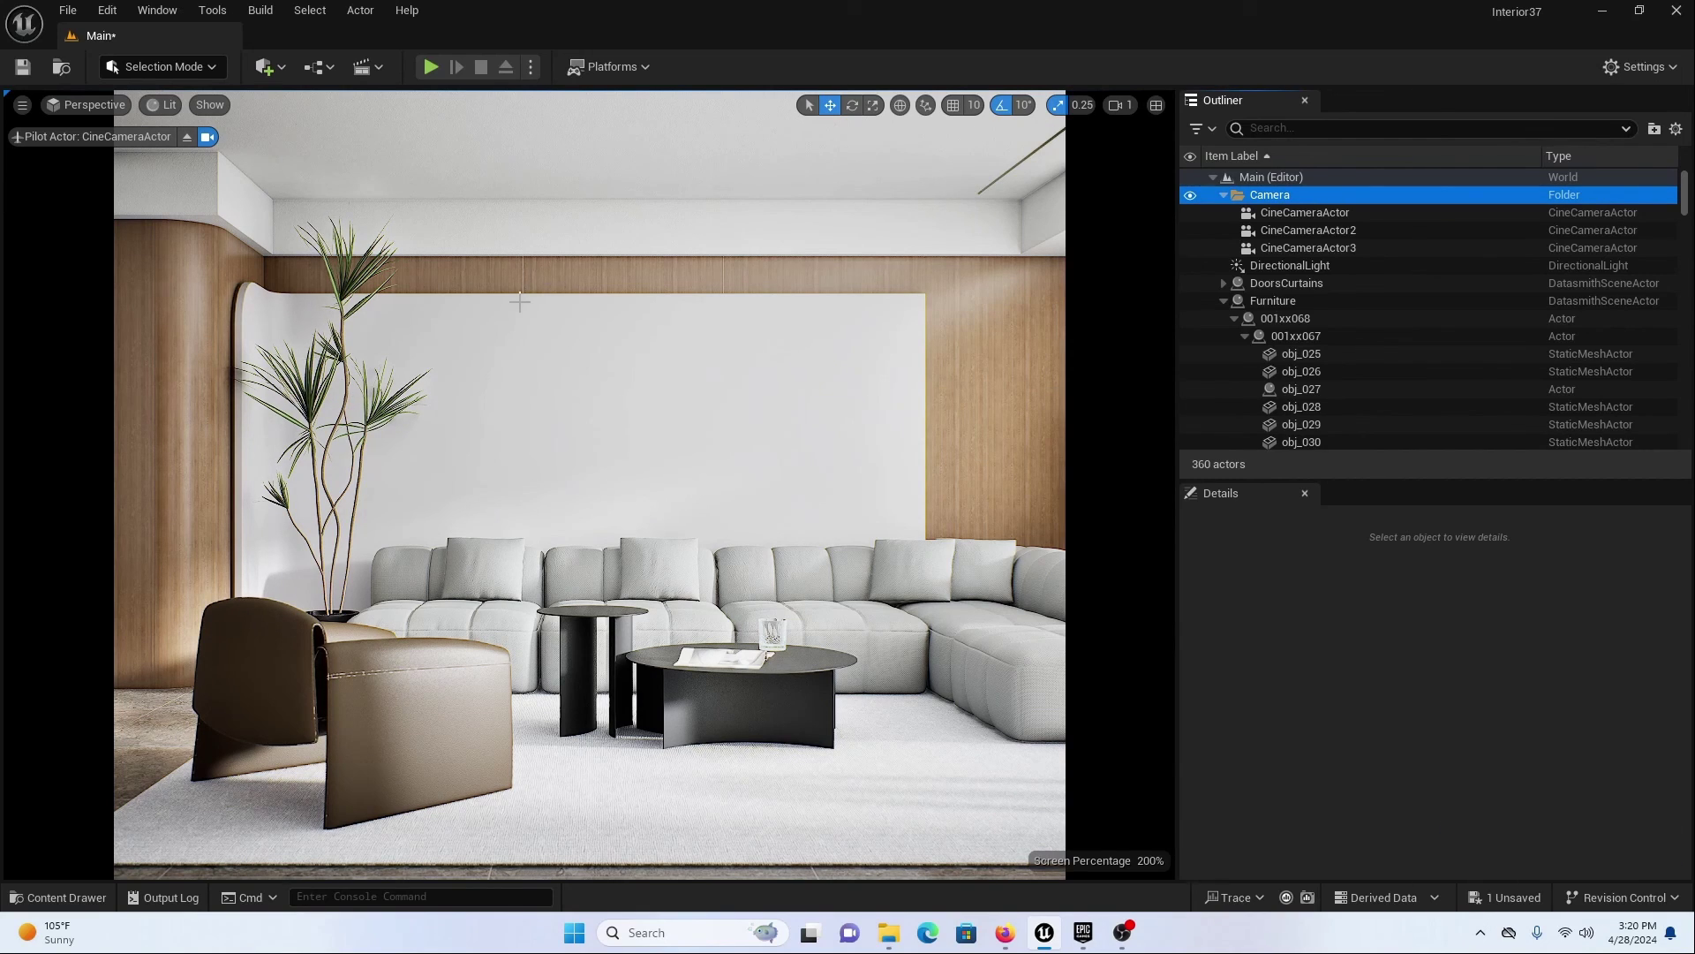
- Show the camera view in full screen and open the controls for high resolution screenshots
{"action": "key", "text": "F11"}
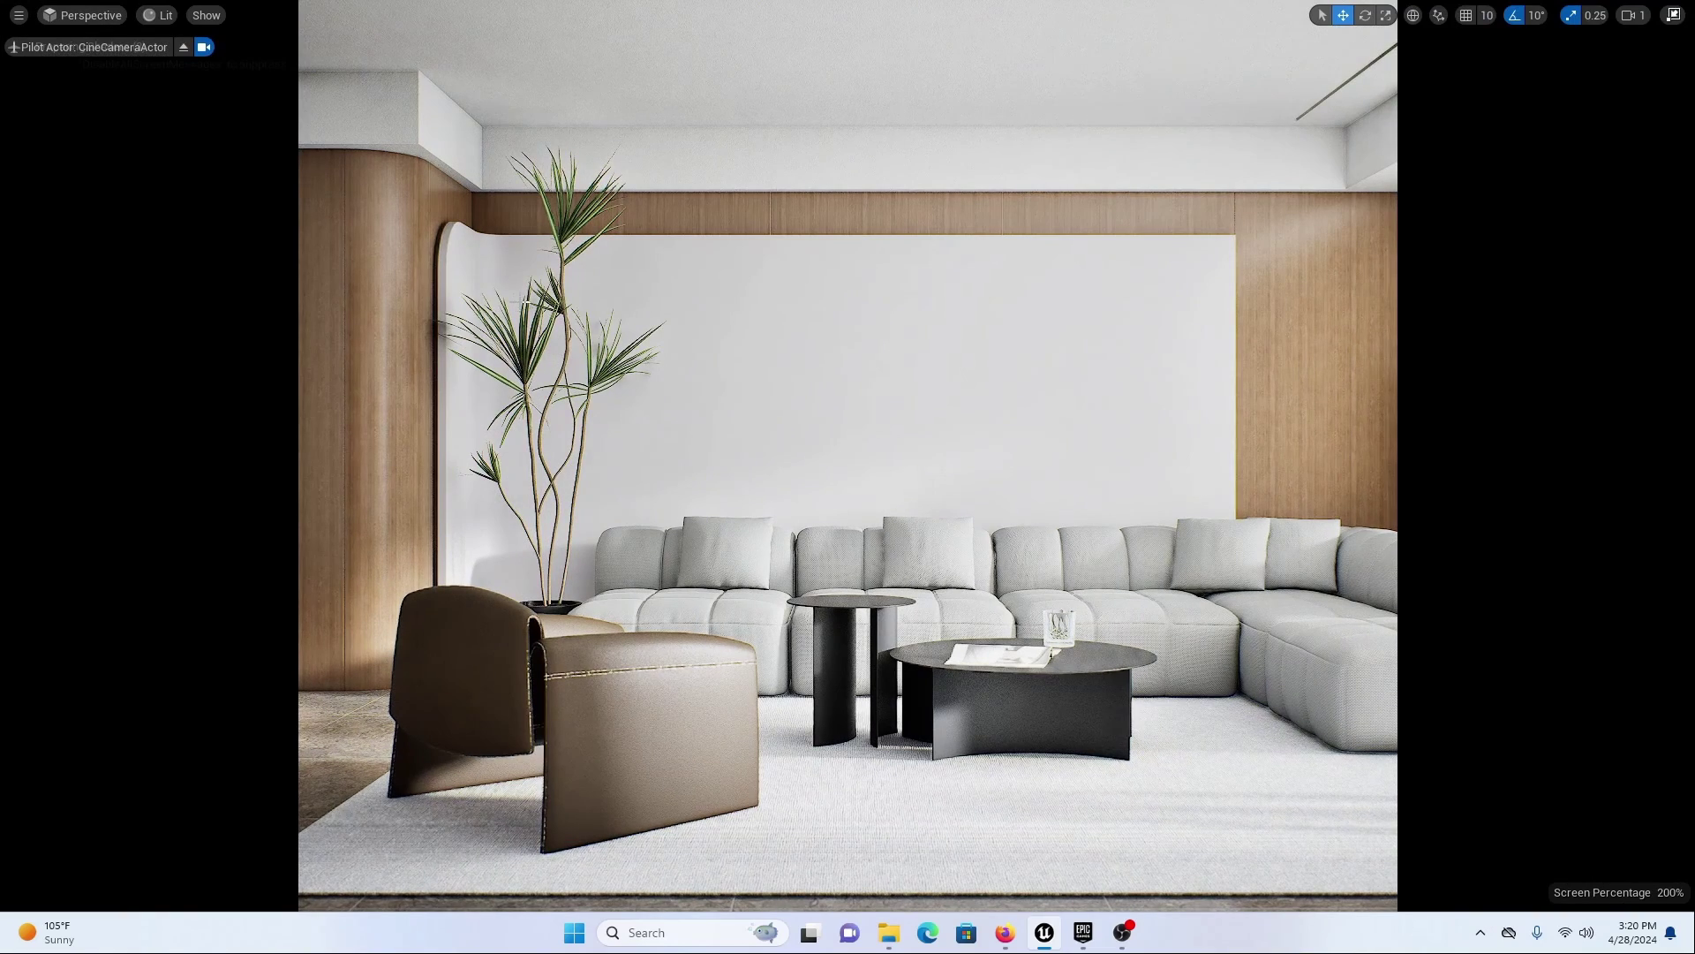
{"action": "left_click", "coordinate": [18, 15]}
{"action": "left_click", "coordinate": [141, 402]}
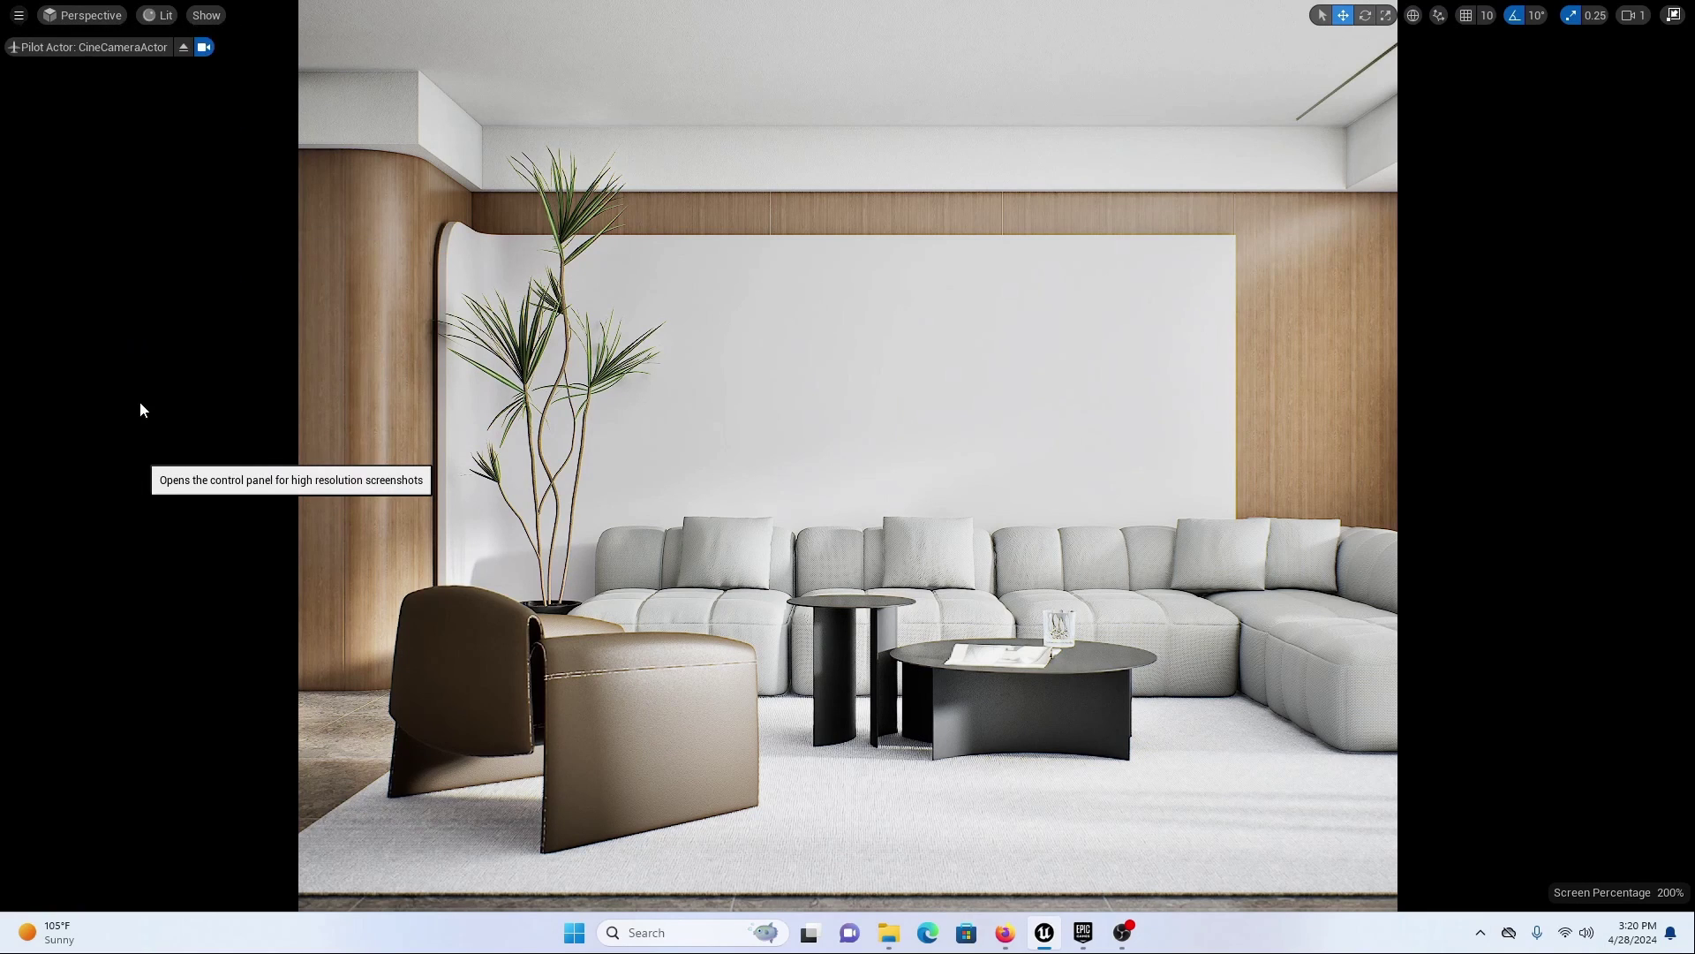